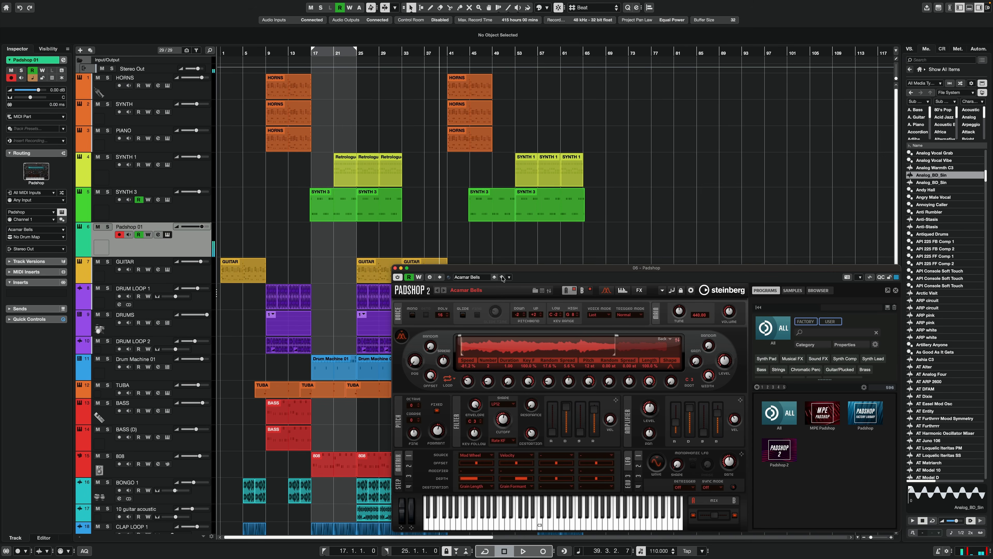
click(503, 277)
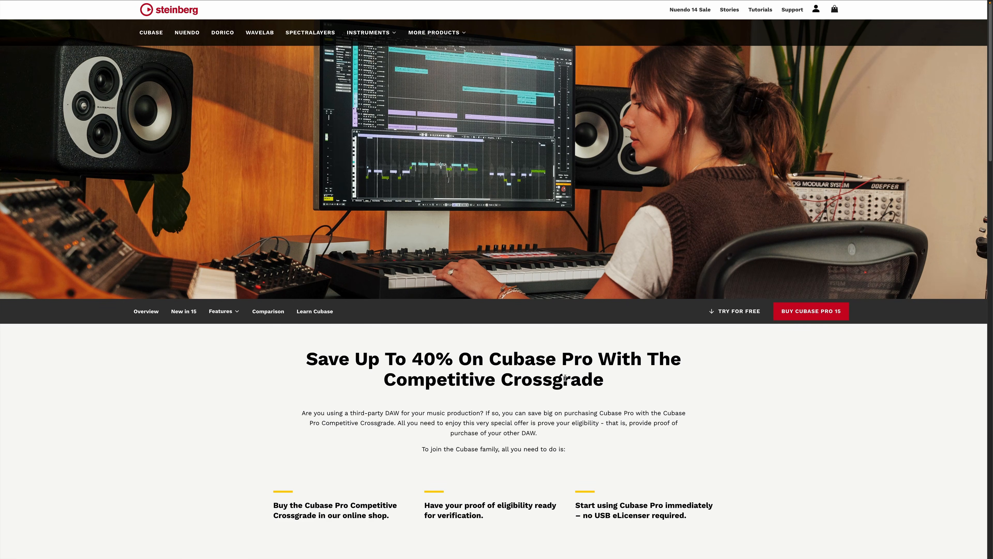
click(821, 315)
scroll(806, 315, up, 3)
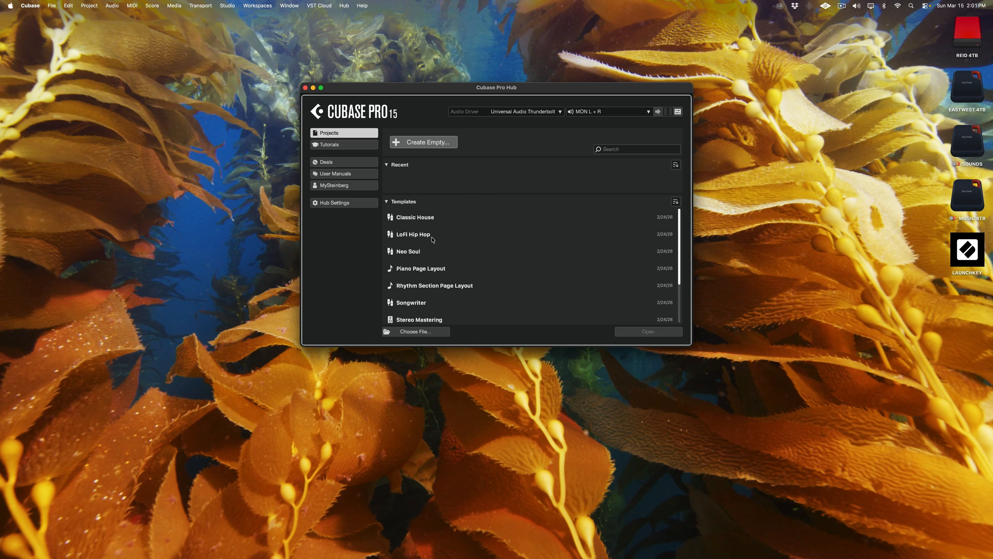
Look through the project templates and the available audio drivers in the Cubase Pro Hub.
scroll(429, 261, down, 3)
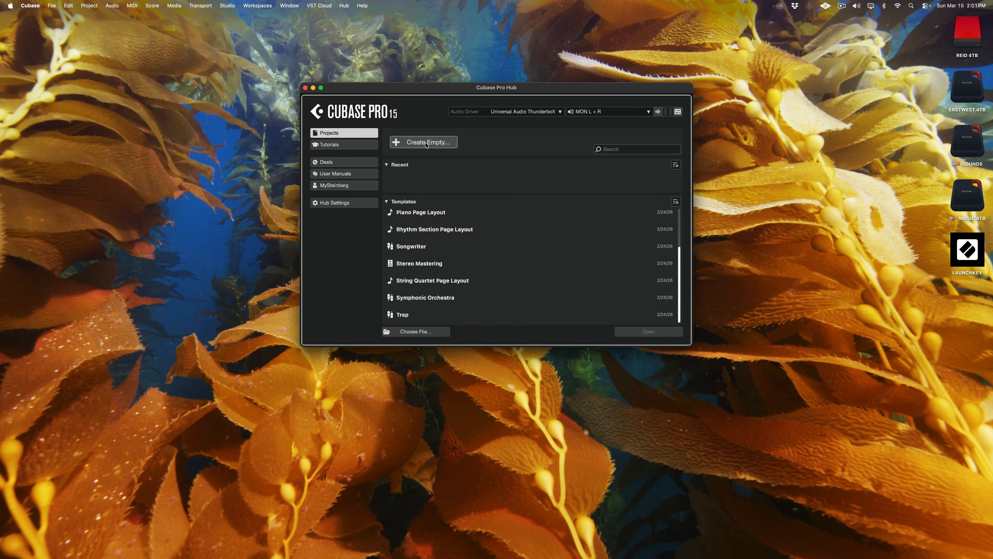
click(543, 112)
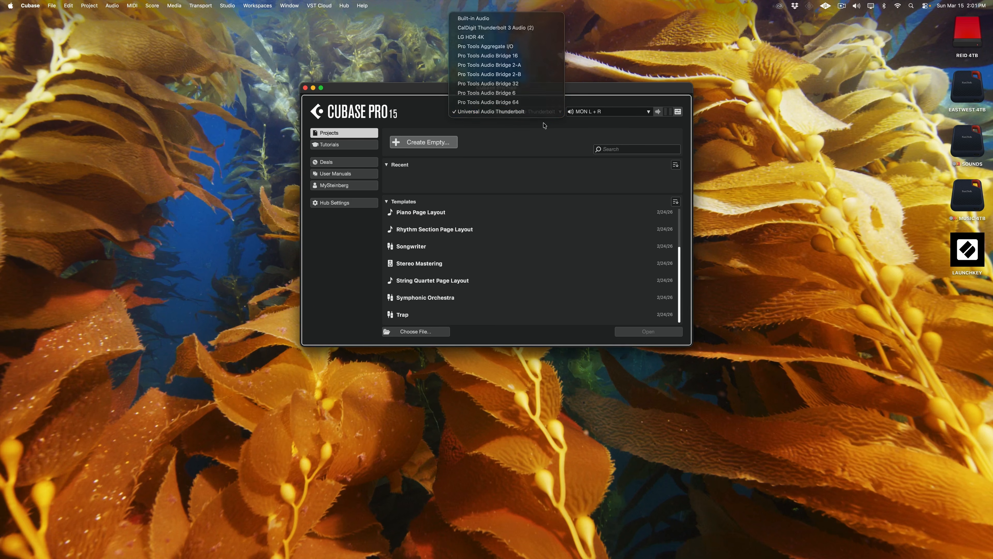
click(536, 132)
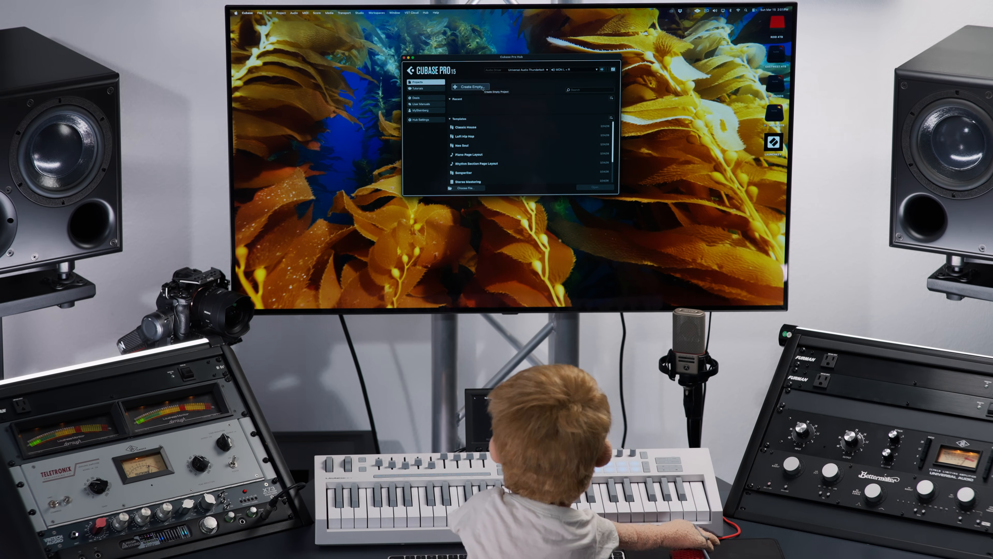
Create an empty project in a new folder named CUBASE PRO 15 BEAT 1 inside the CUBASE folder.
click(482, 87)
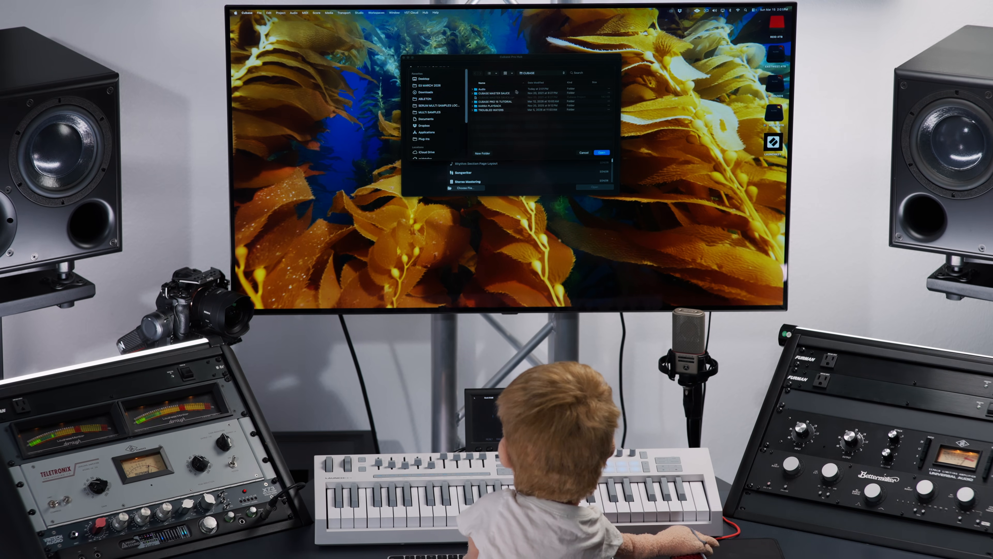
click(482, 153)
text(CUBASE)
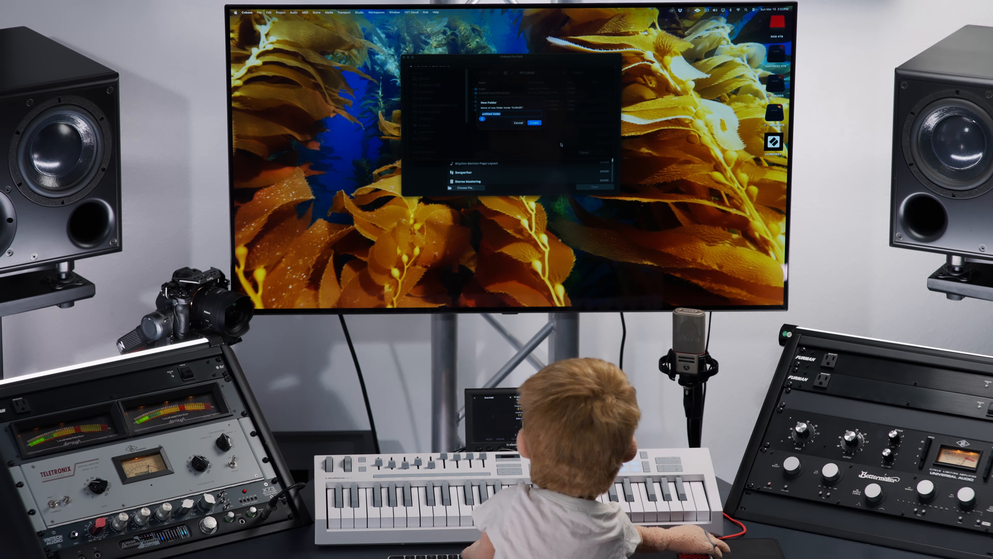
text( PRO 15 BEAT 1)
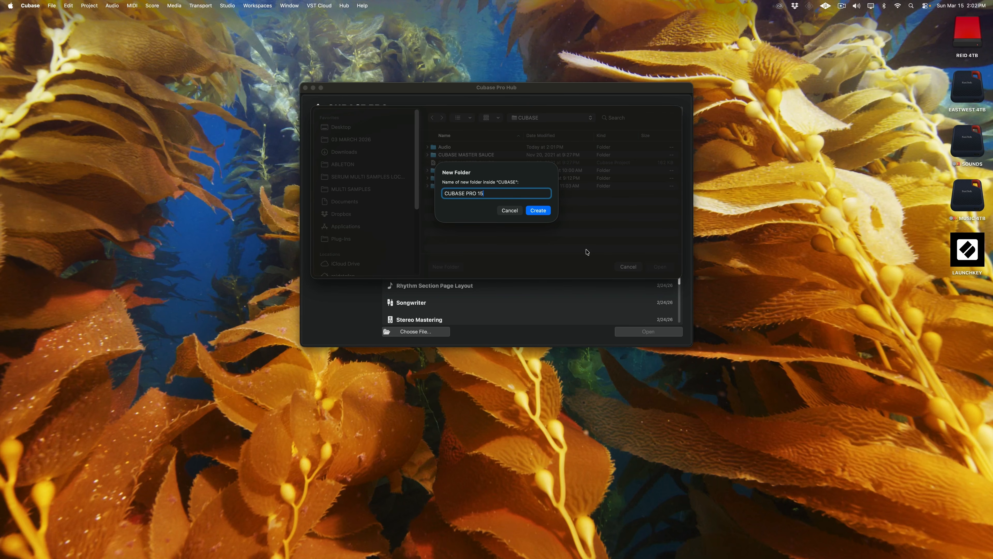
click(538, 211)
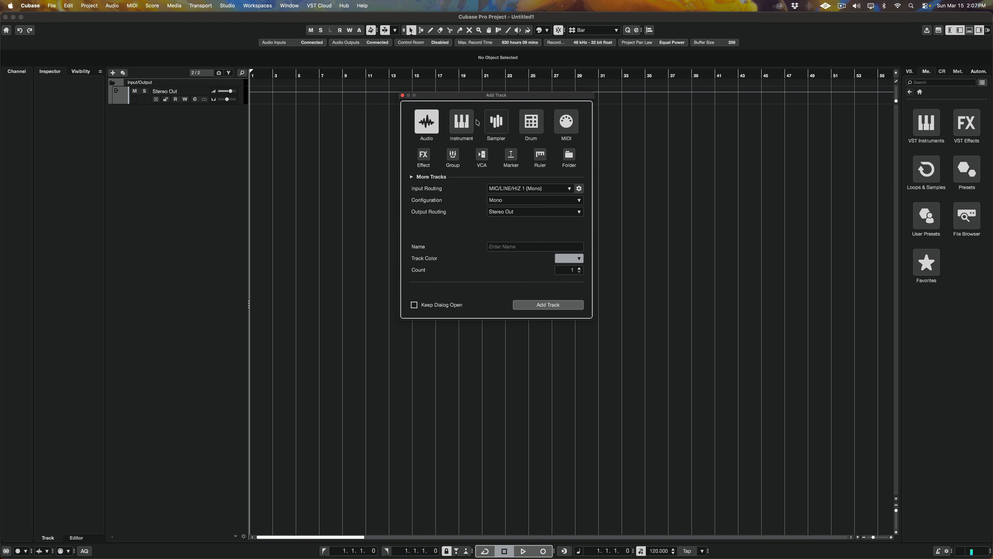
Add an instrument track named HORNS.
click(462, 124)
click(524, 246)
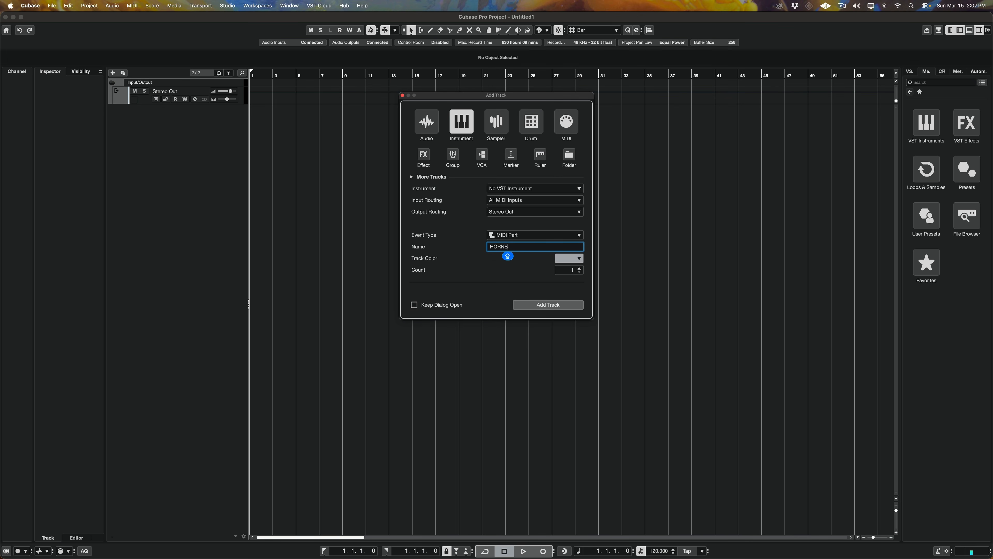
key(Return)
Make the HORNS track taller and assign it a brass instrument picture from the factory track pictures.
drag(139, 122, 139, 138)
double_click(134, 130)
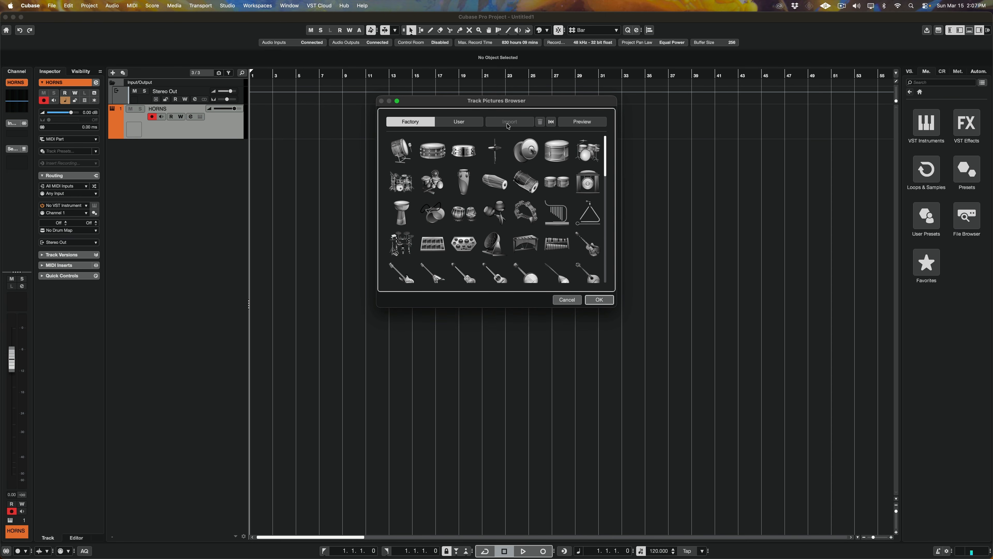
scroll(546, 199, down, 5)
double_click(462, 225)
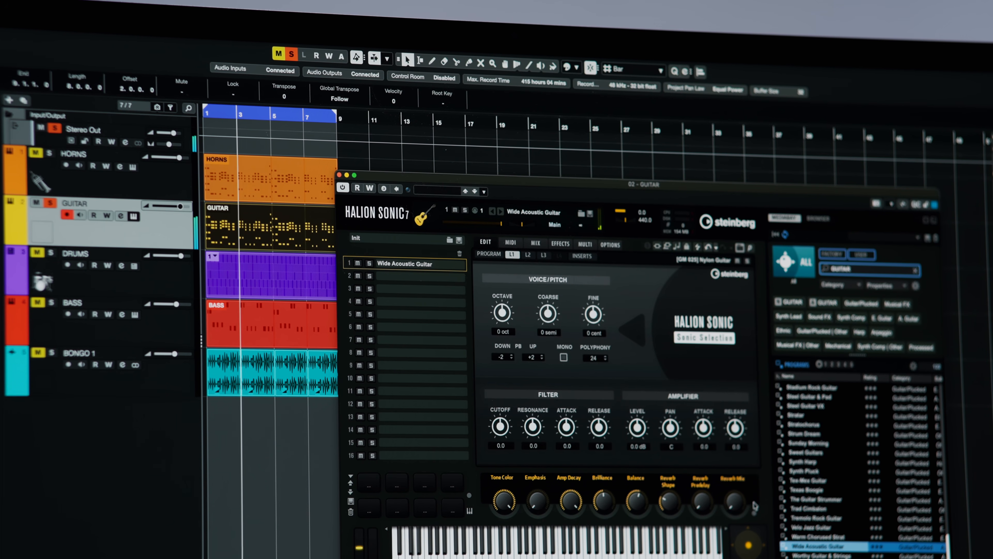
key(Up)
key(Up)
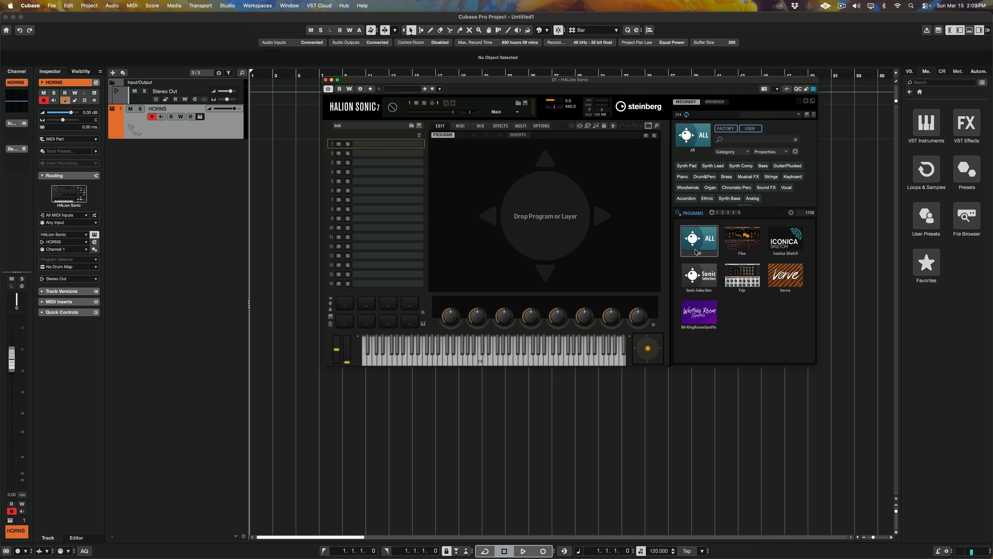
Search all HALion Sonic programs for BRASS, audition the brass programs and load Trombones on the HORNS track.
click(694, 237)
text(HORNS)
key(super+a)
text(BRASS)
scroll(735, 293, down, 10)
double_click(705, 342)
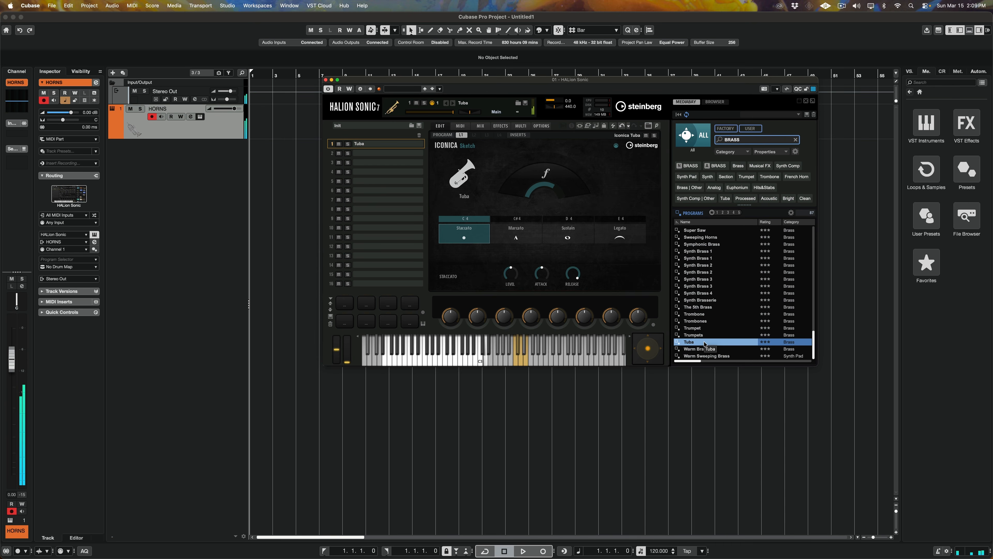
key(Up)
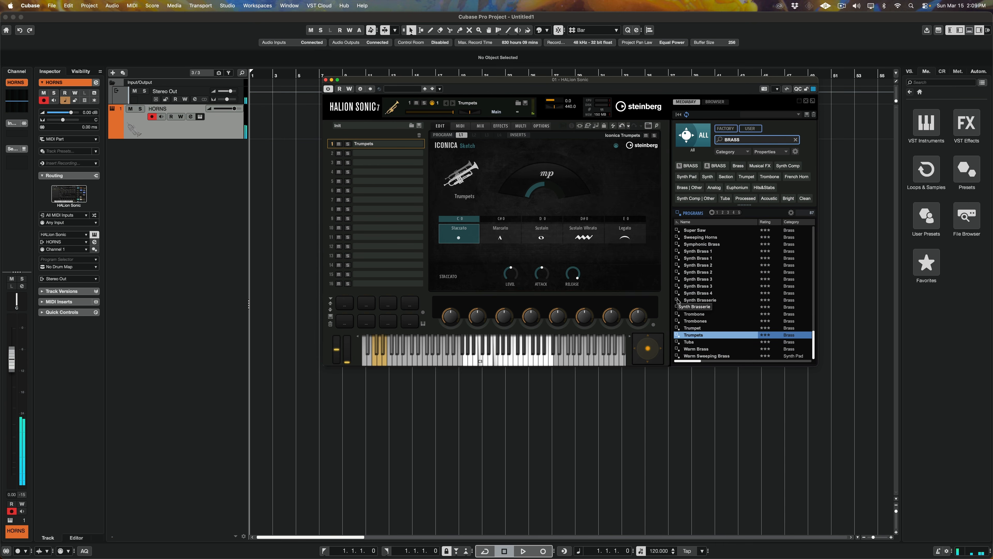
key(Up)
key(Up)
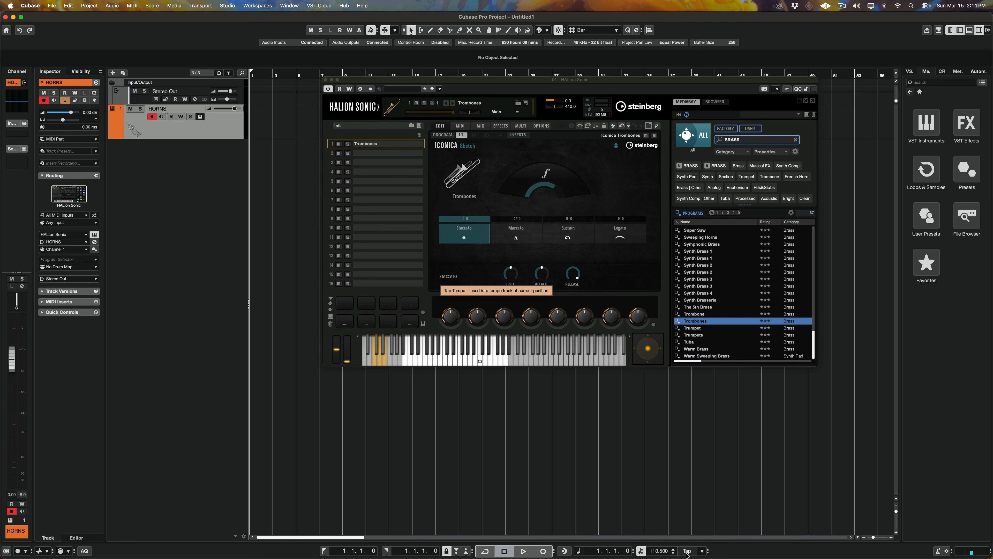
Tap in the tempo and set the project tempo to 110 BPM.
click(686, 551)
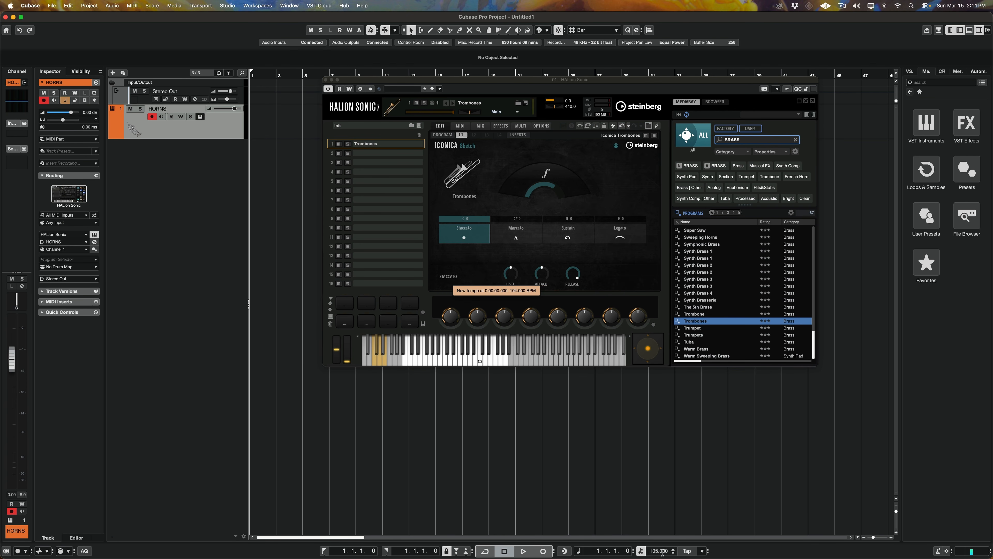
click(687, 552)
click(687, 552)
scroll(675, 551, up, 2)
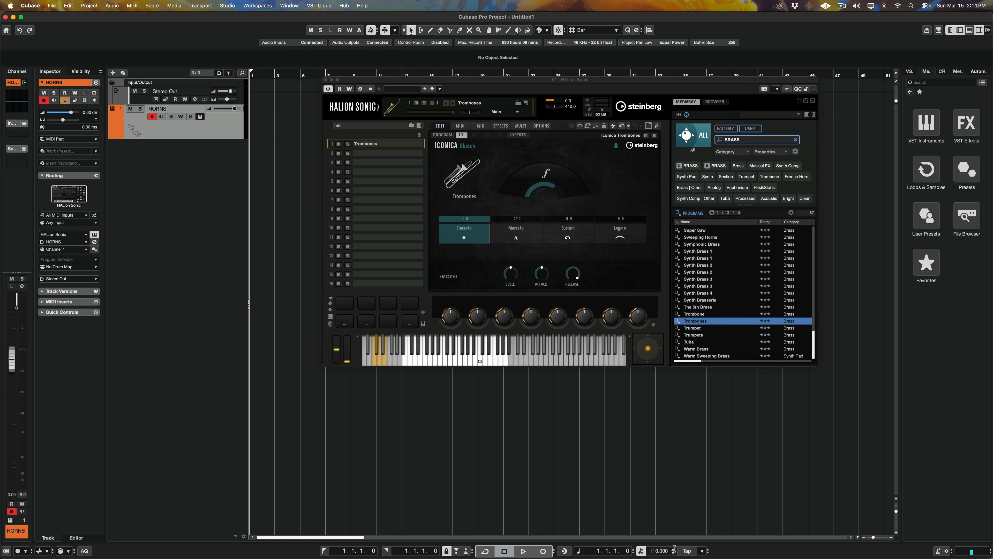
Change the metronome's click sound preset to Vintage Spike and play the project to hear it.
key(space)
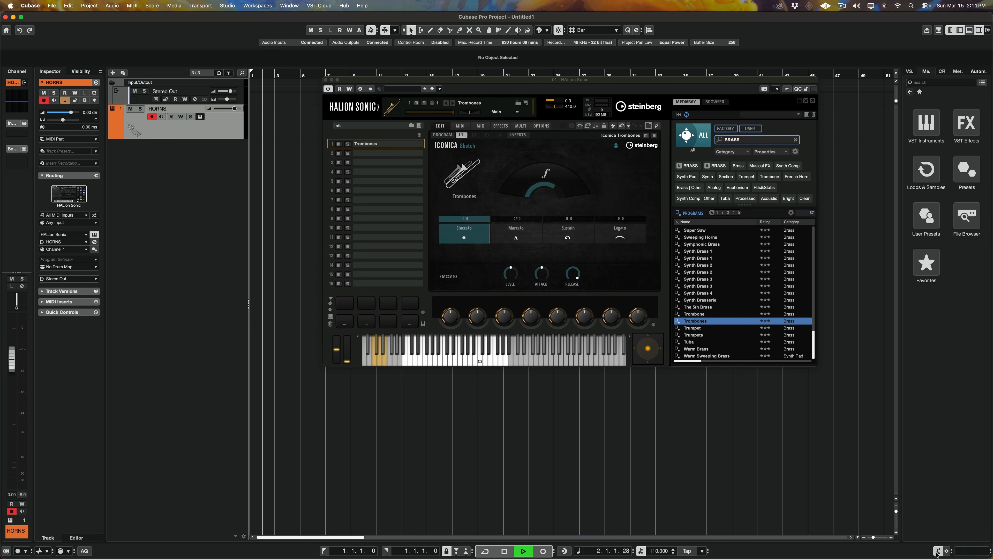
click(946, 551)
click(486, 96)
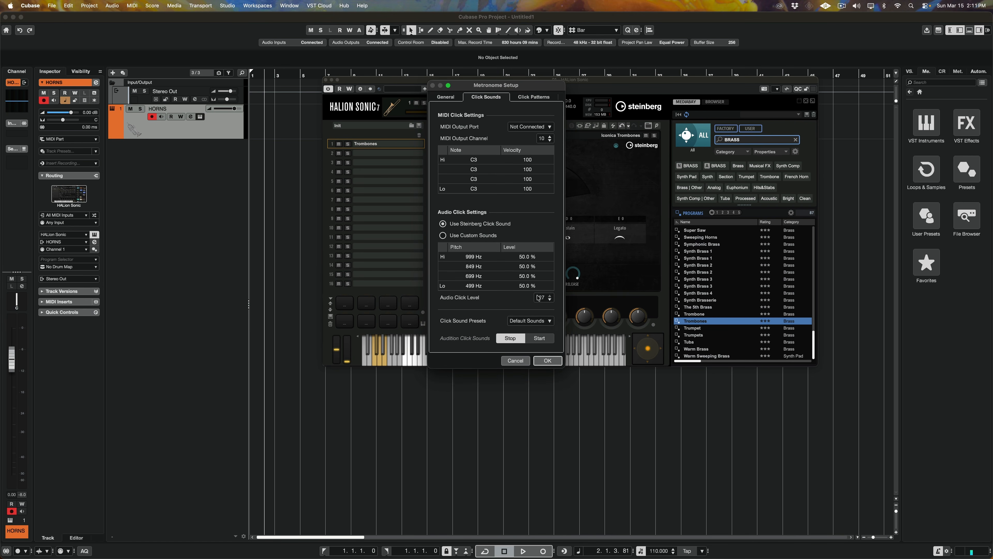
click(540, 322)
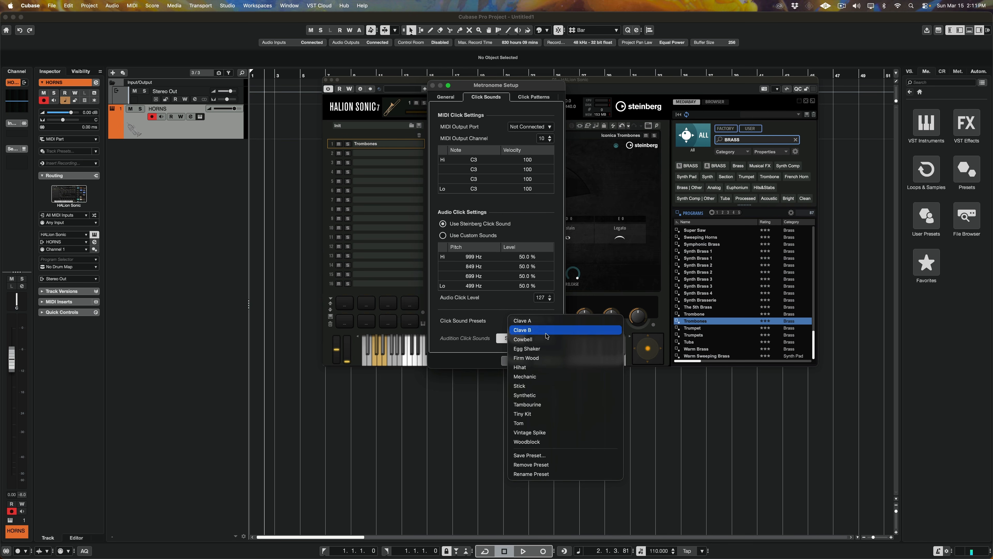
click(548, 432)
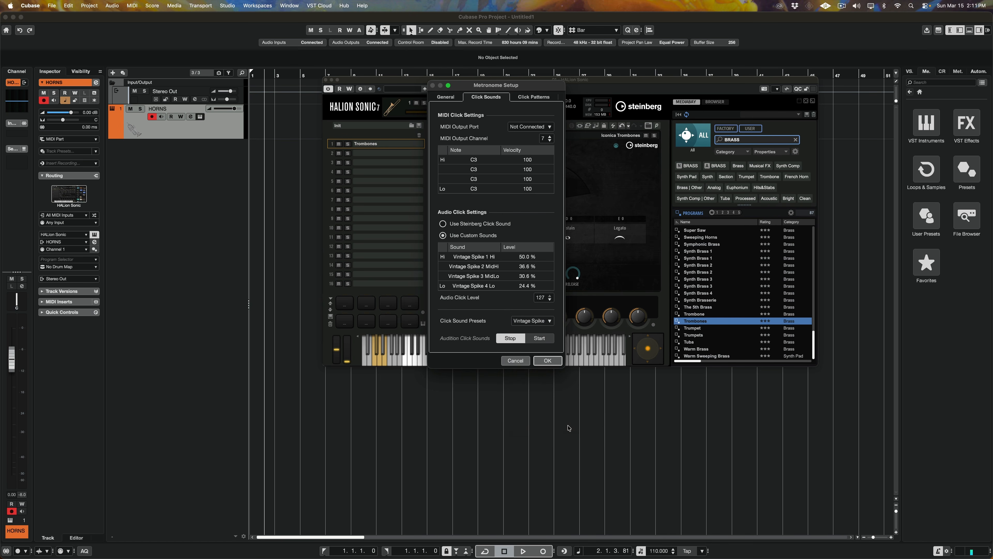
click(547, 360)
key(space)
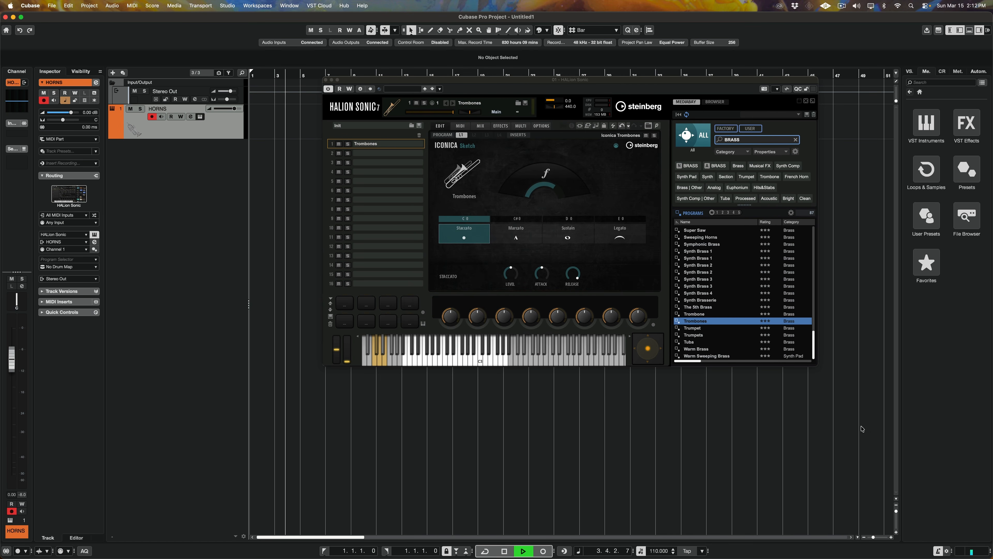
Set the audio device's buffer size to 32 samples and test the HORNS sound during playback.
click(713, 42)
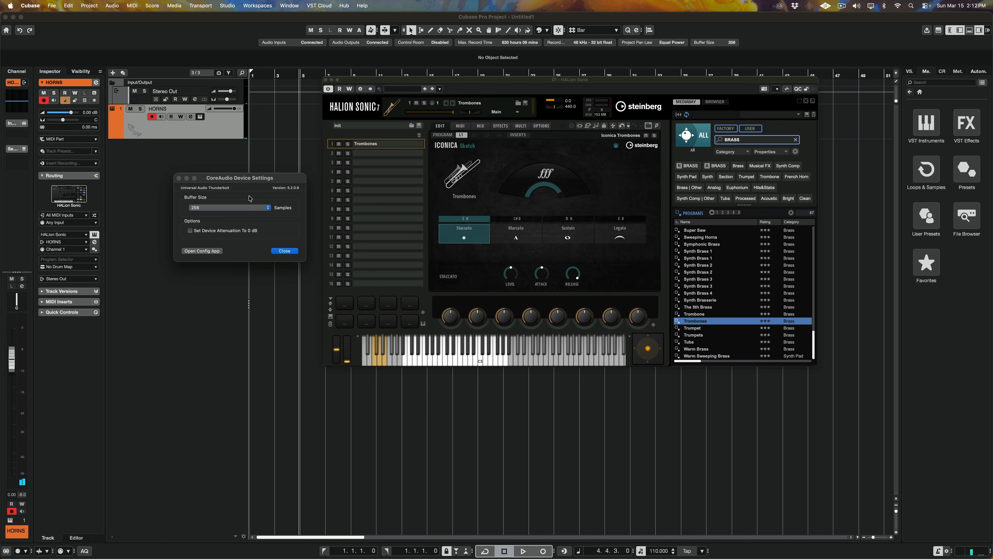
click(245, 207)
click(232, 183)
click(284, 251)
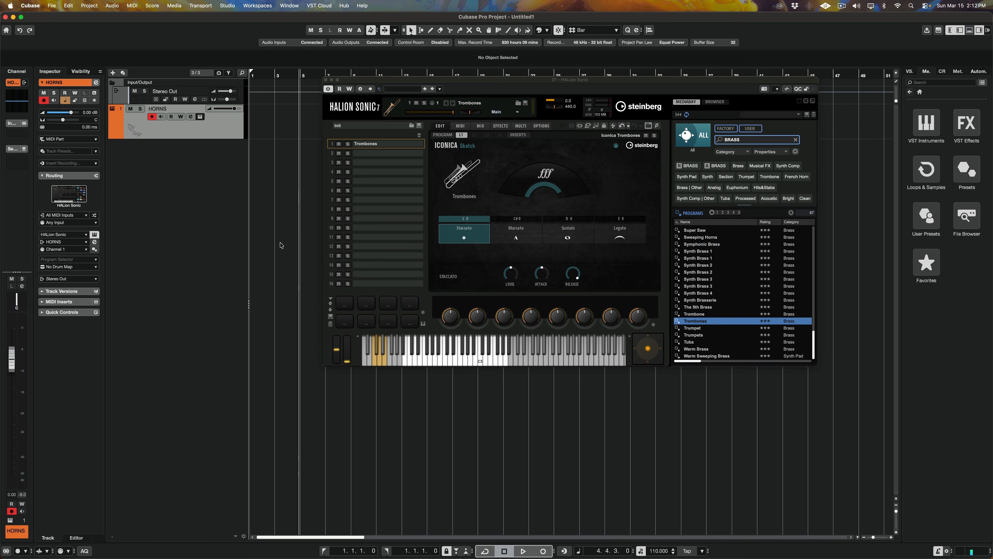
key(space)
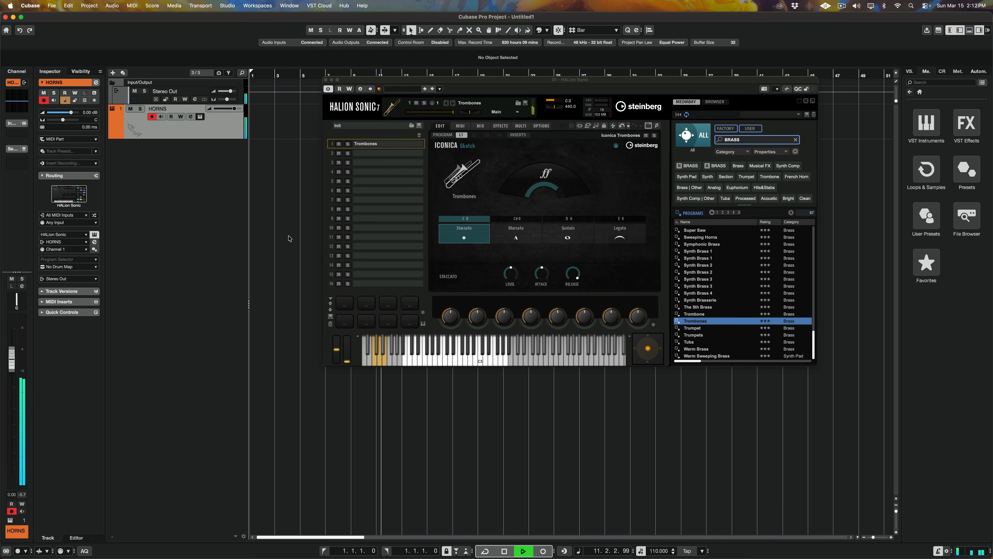
key(space)
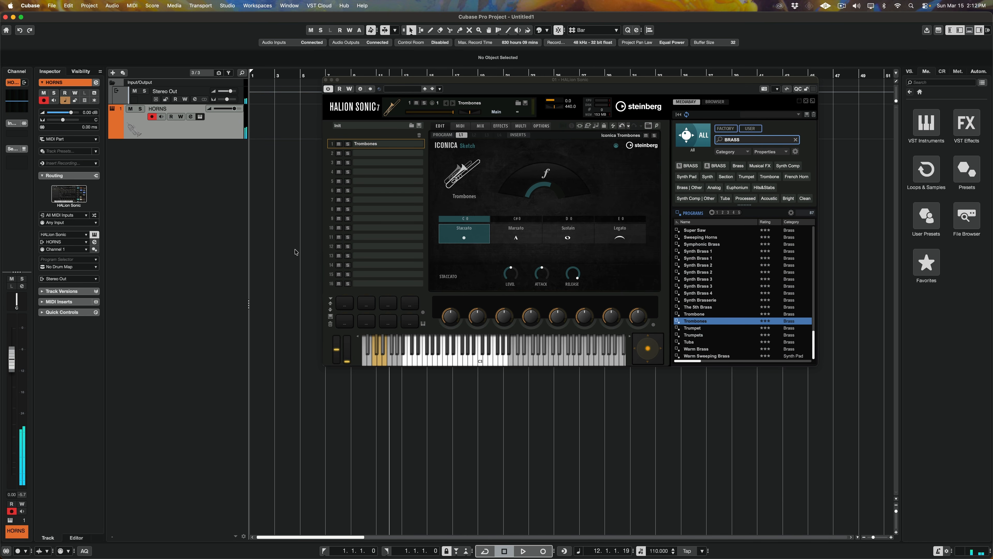
Show the Chord Pads below the full-screen project and move the HALion Sonic window clear of them.
click(22, 17)
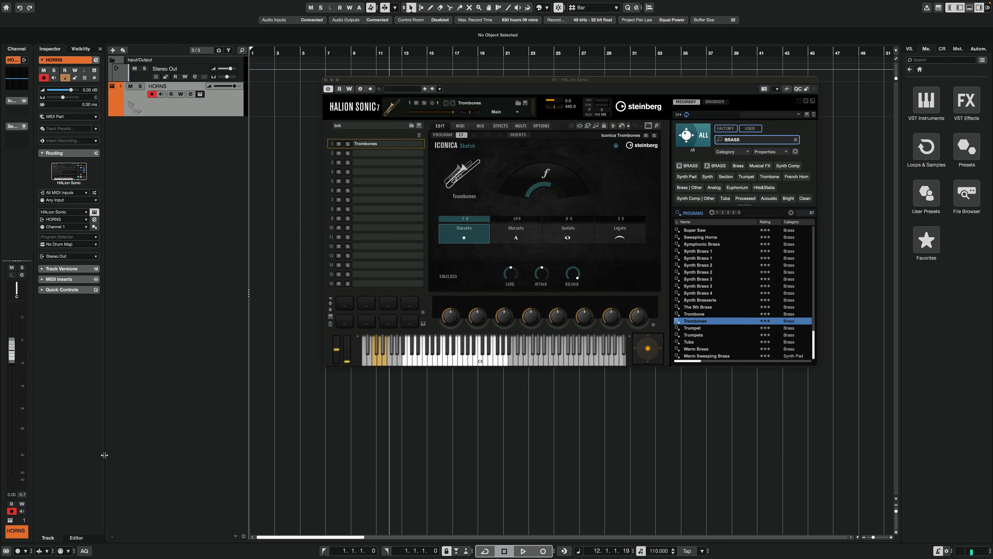
click(969, 8)
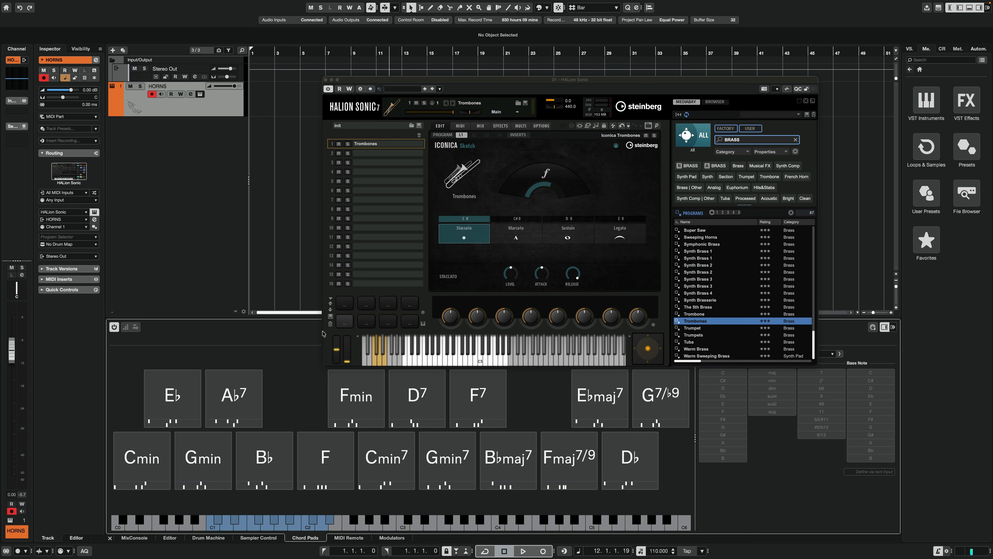
click(303, 536)
drag(410, 75, 519, 11)
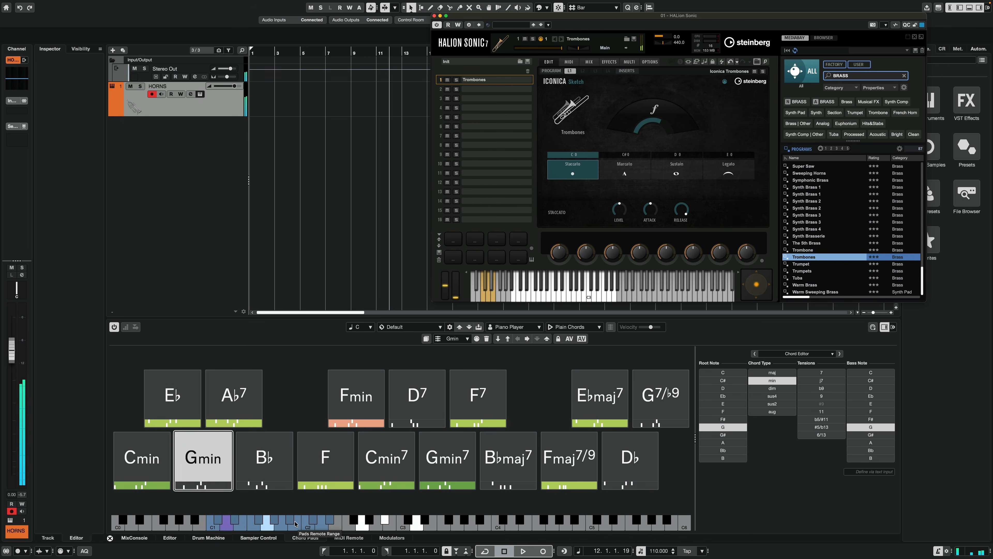
Audition the Gmin7 chord pad and check the F7 pad in its pop-up chord editor.
click(453, 454)
double_click(479, 410)
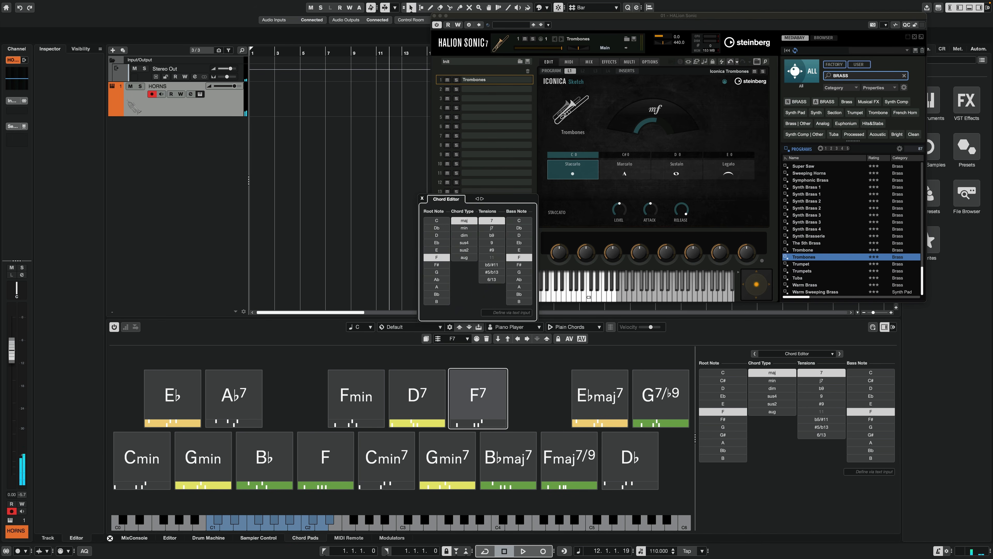
click(423, 198)
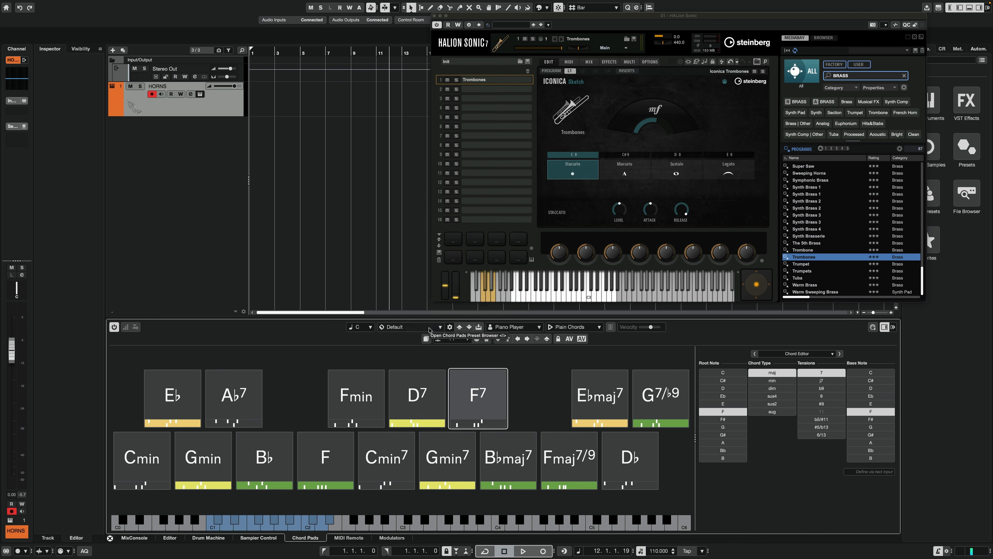
Browse the chord pad presets, try the A Smile preset and step on to the next preset.
click(426, 328)
scroll(559, 322, down, 15)
scroll(559, 322, up, 8)
drag(567, 269, 566, 232)
double_click(441, 240)
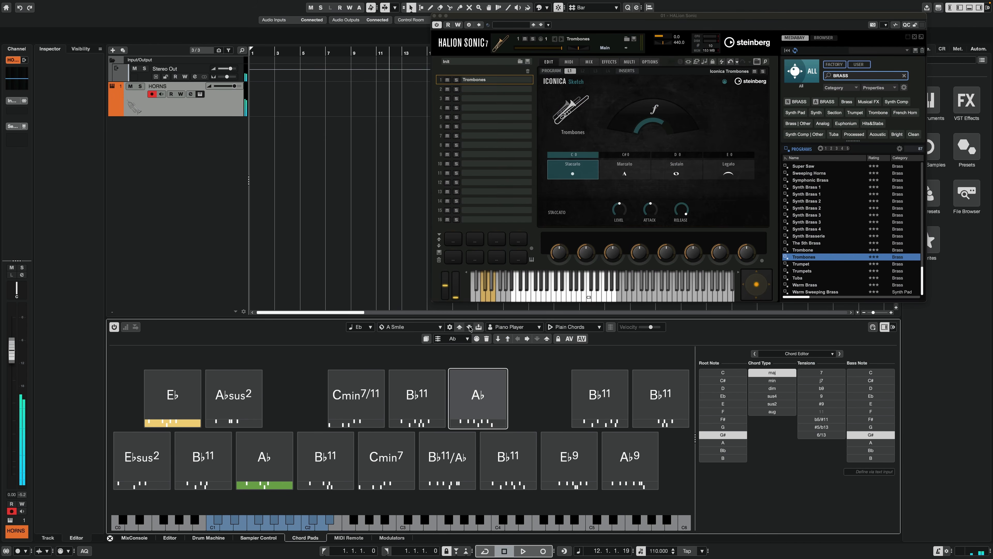
click(470, 327)
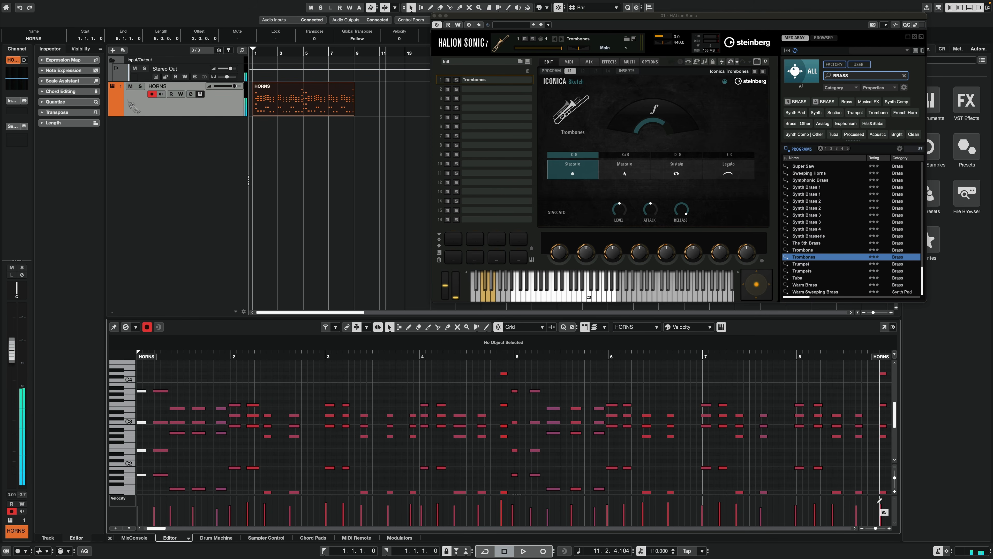
Lower the velocity of the loud chord just before bar 5 in the HORNS part.
click(502, 505)
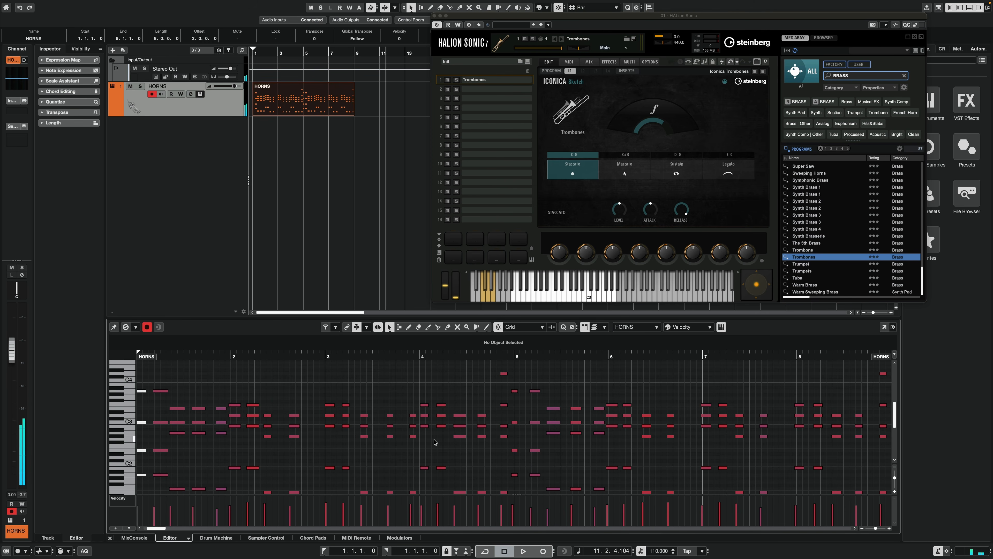
Select all notes in the HORNS part and turn on a cycle range from bar 1 to bar 9.
key(super+a)
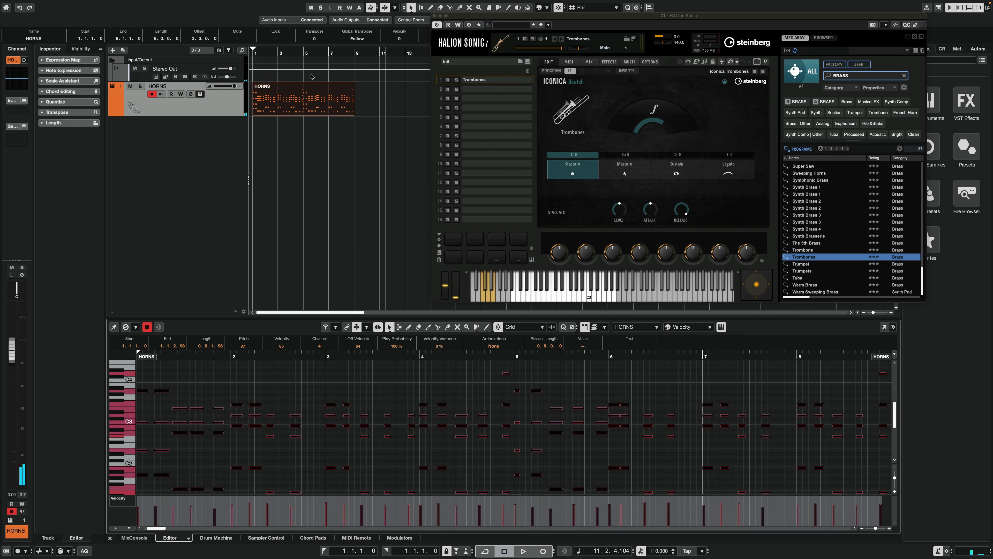
click(255, 46)
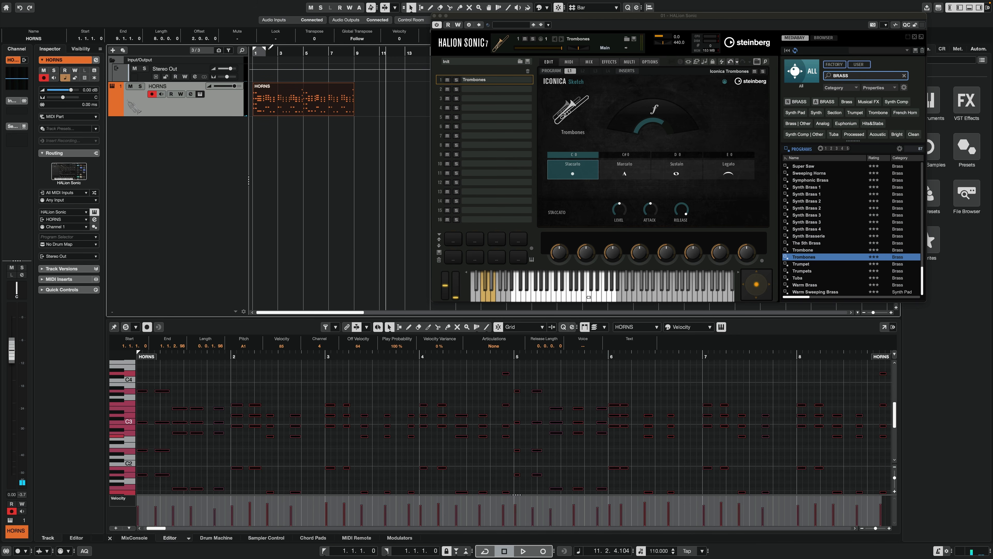
alt+click(354, 46)
key(slash)
key(slash)
key(slash)
key(slash)
key(slash)
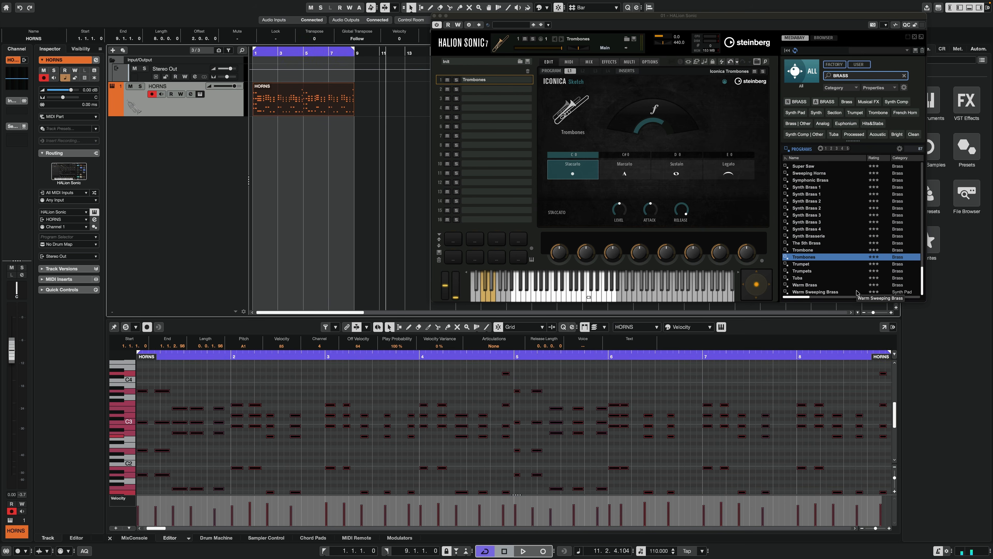
Play back the looped HORNS part and inspect its chord notes across the pitch range.
key(space)
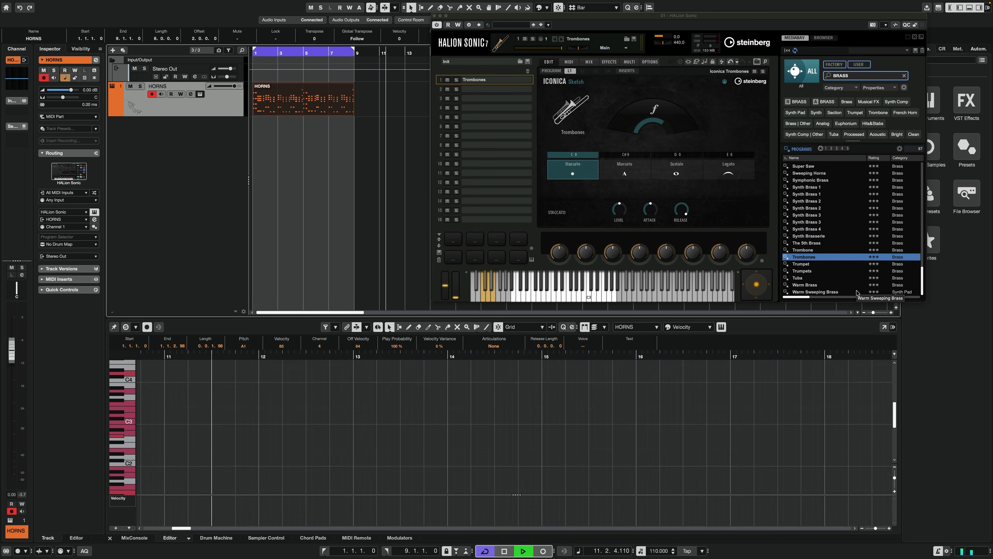
key(space)
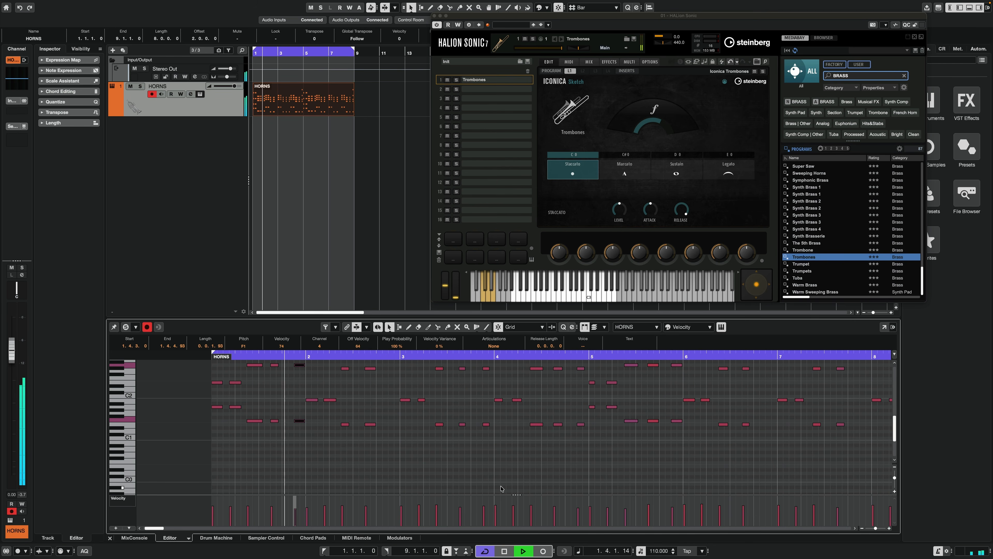
click(501, 488)
scroll(492, 479, up, 6)
scroll(488, 473, down, 3)
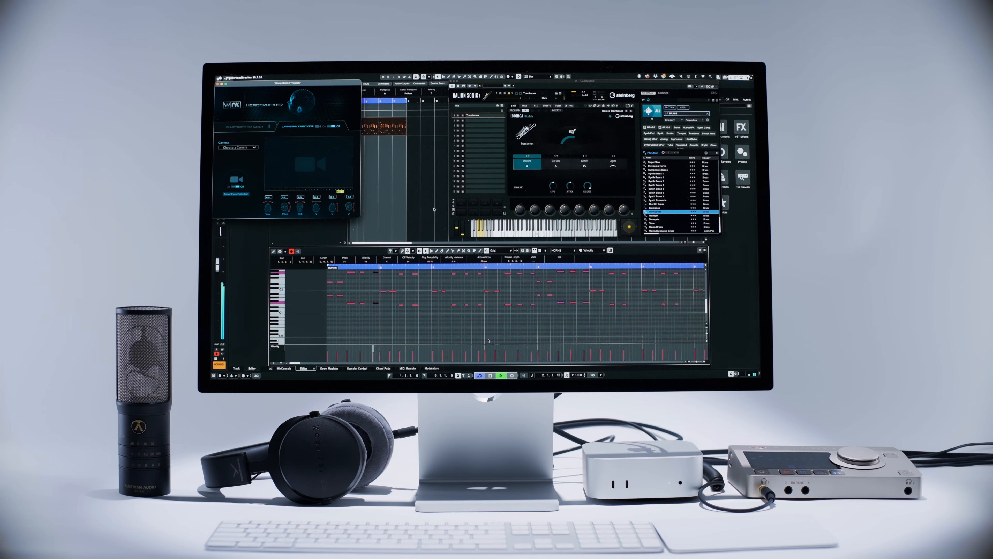
scroll(479, 332, up, 3)
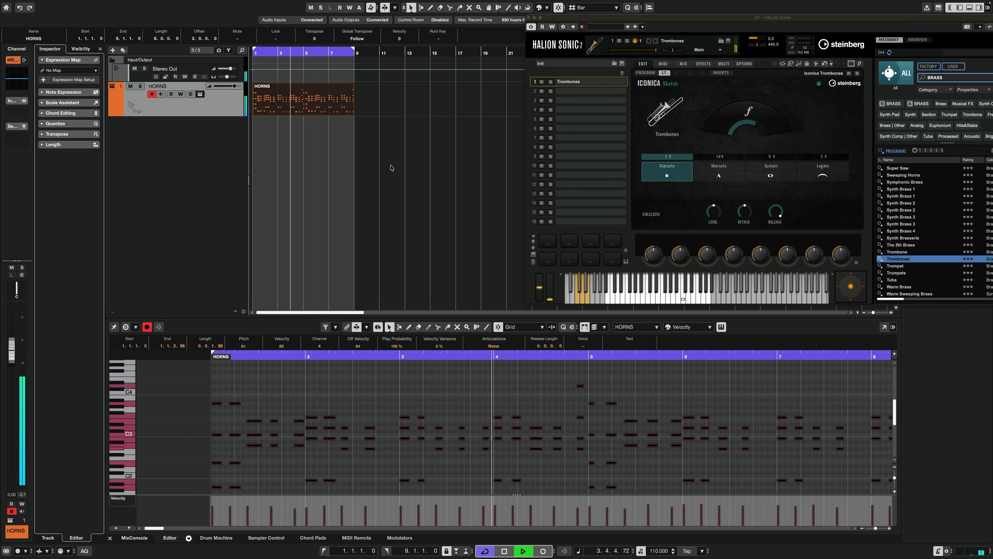
key(space)
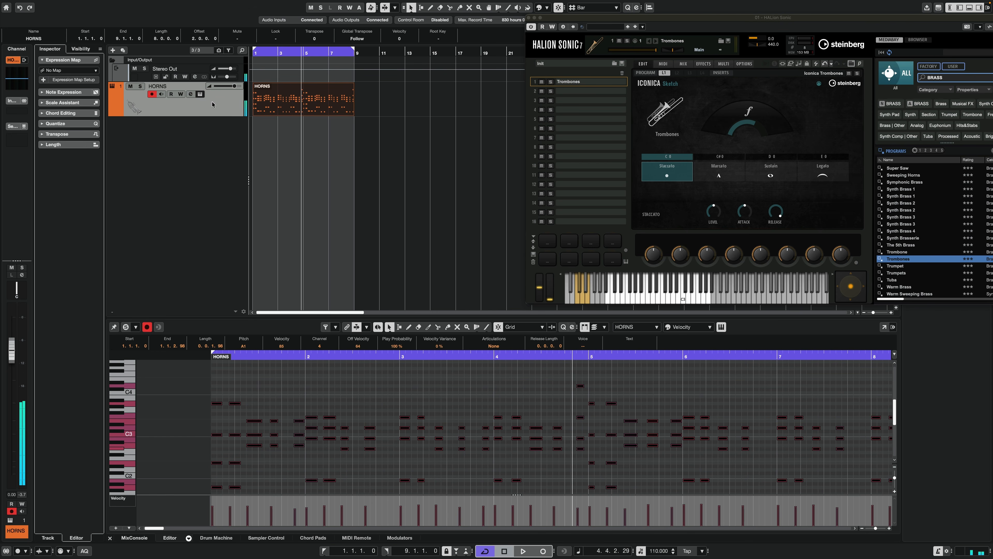
Set up a HORNS expression map with Sustain, Staccato, Marcato and Legato slots, and adjust the Staccato slot's attack compensation.
click(45, 81)
click(537, 191)
drag(396, 129, 332, 101)
click(324, 167)
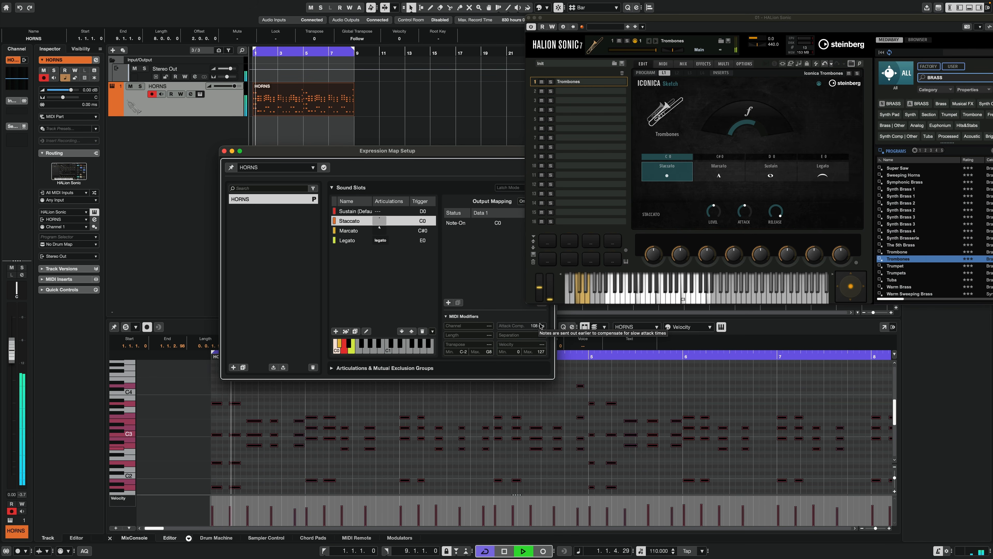
drag(540, 323, 540, 329)
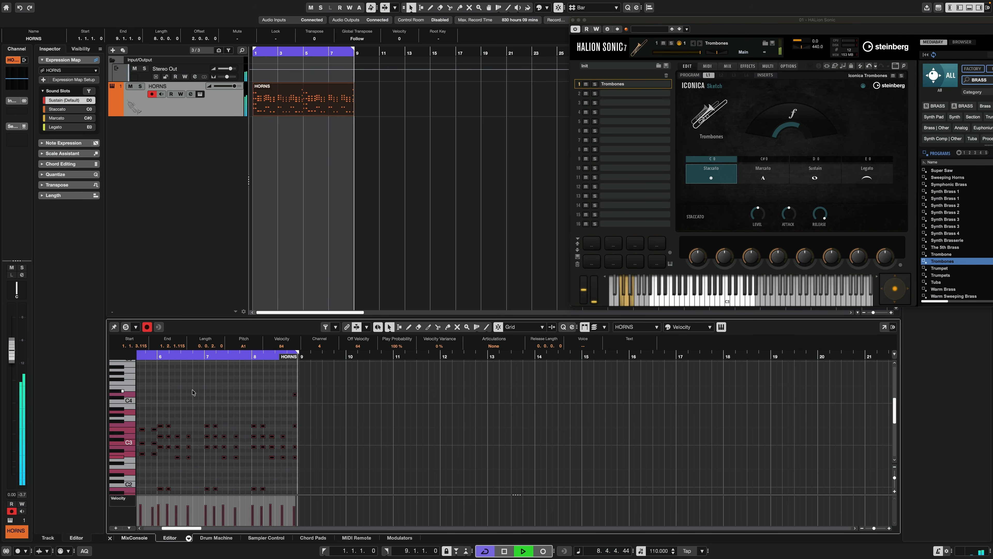
click(295, 368)
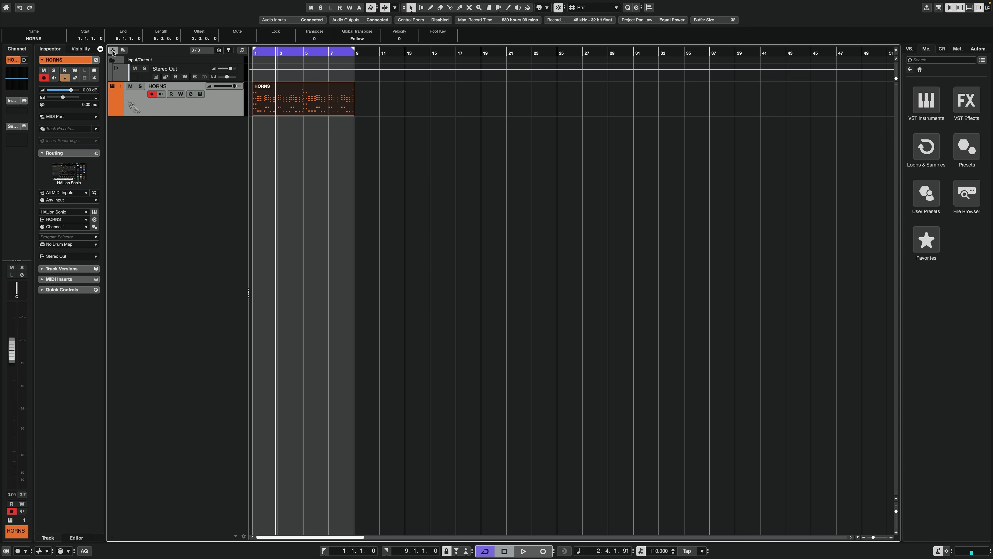
Add a drum track named DRUMS with Pattern Event as its event type.
click(113, 51)
click(539, 137)
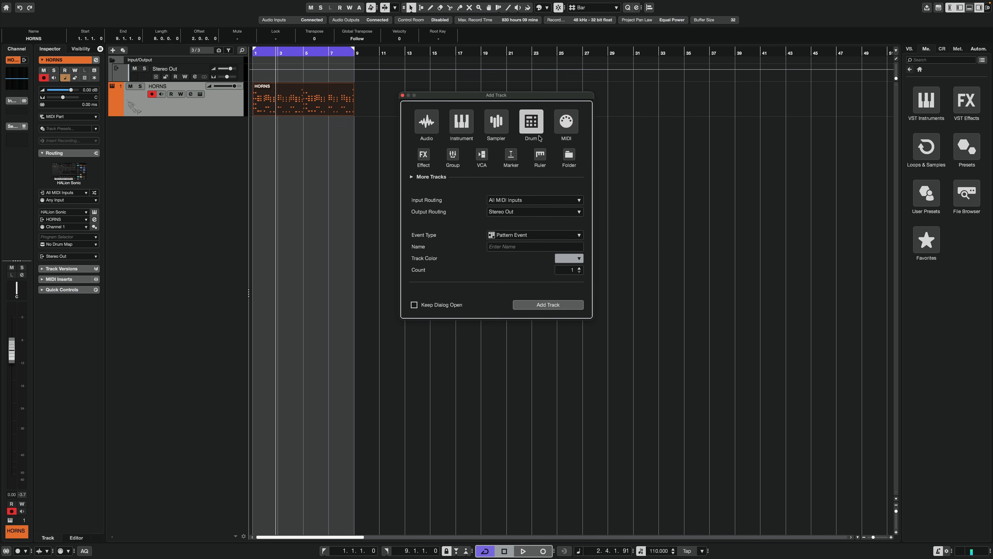
click(504, 235)
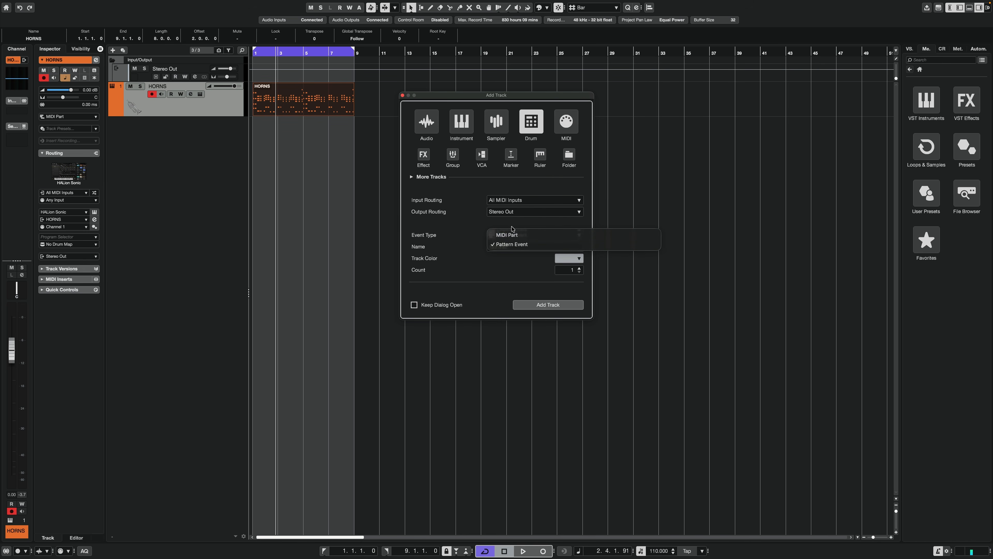
click(504, 225)
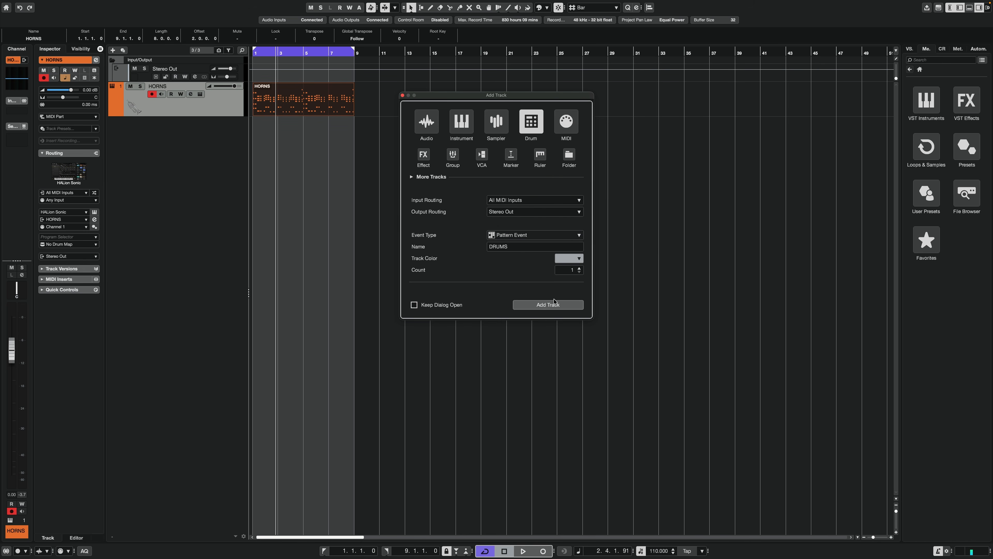
click(548, 305)
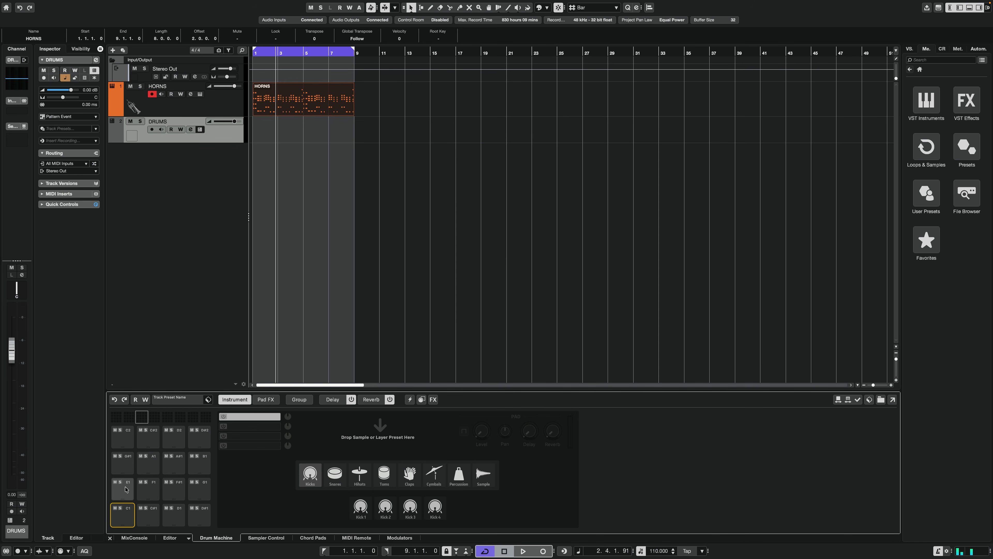
Open the Laser Beams library in Loops & Samples and audition its Kit 10 and Kit 11 drum samples.
click(931, 137)
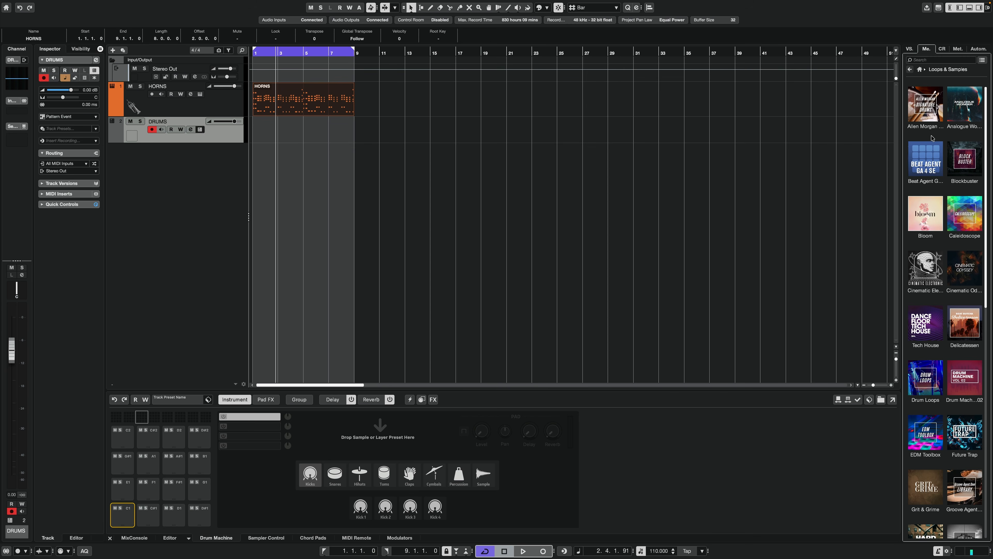
scroll(962, 274, down, 10)
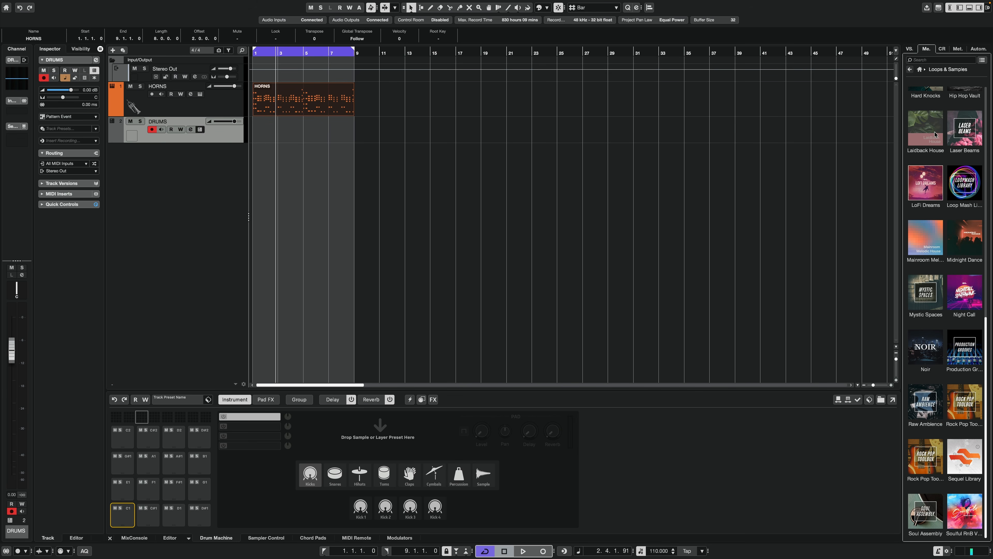
click(973, 125)
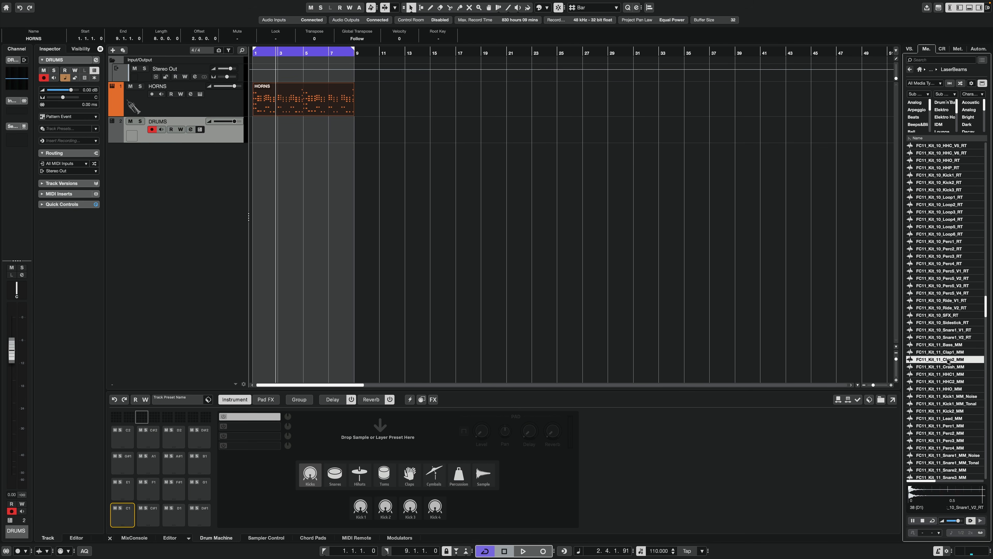
key(Up)
key(Up)
key(Up)
key(Up)
key(Up)
key(Up)
key(Up)
key(Up)
key(Up)
key(Up)
key(Up)
key(Up)
key(Up)
key(Up)
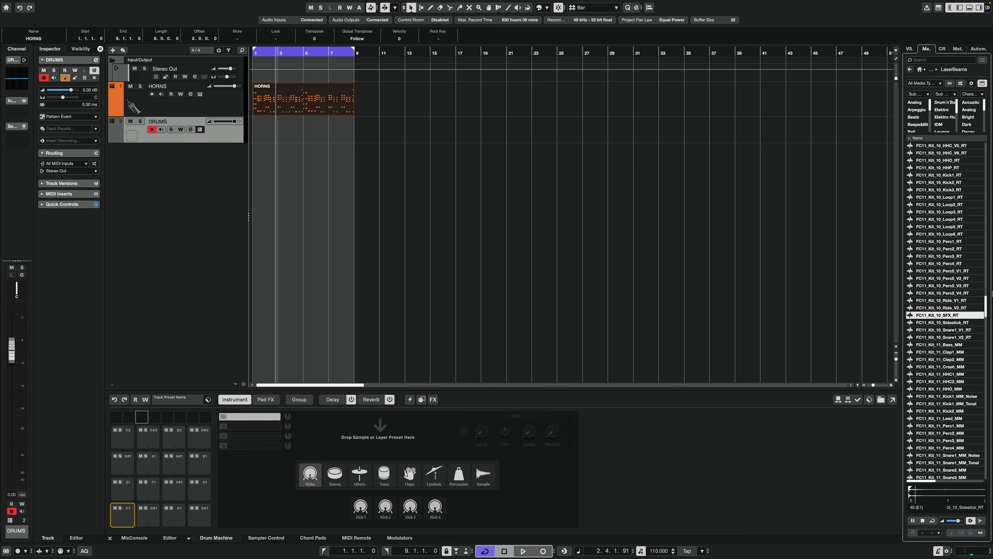
key(Up)
key(Up)
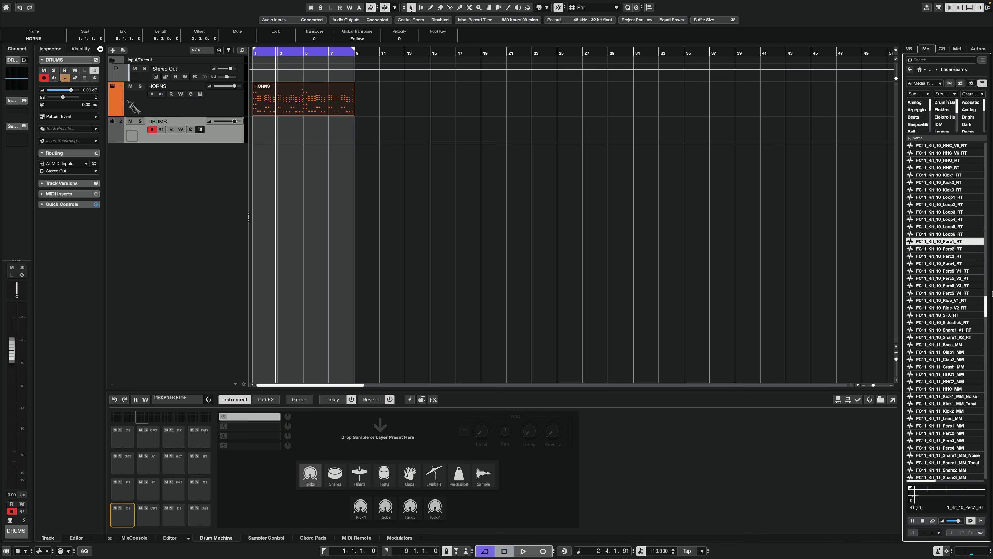
Audition the drum machine's track presets and load The Vault kit on the drum track.
click(266, 399)
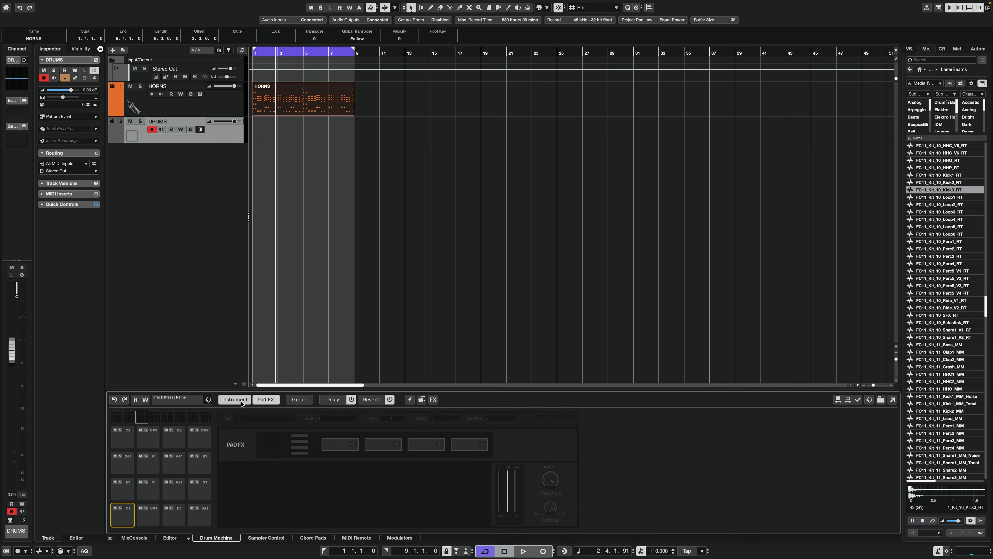
click(235, 400)
click(186, 401)
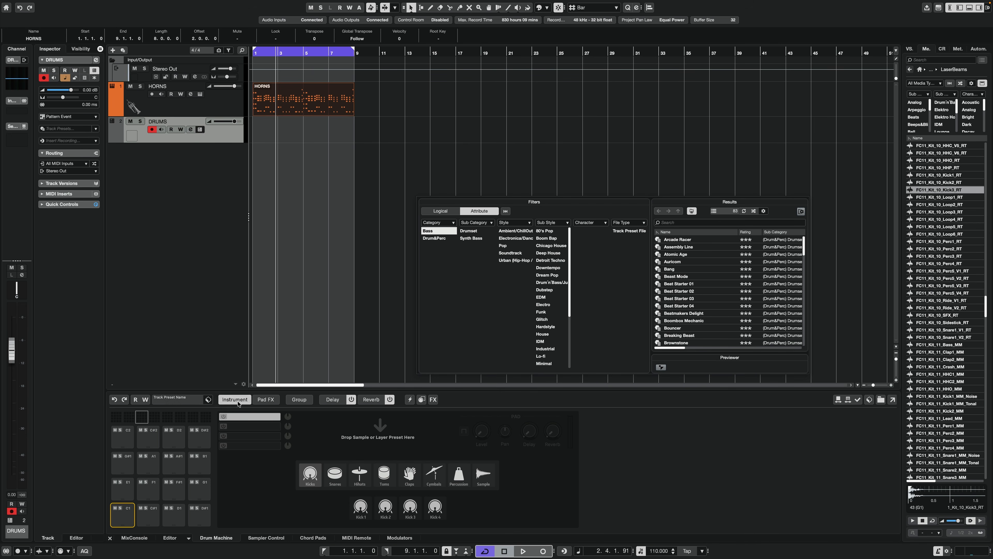
click(678, 240)
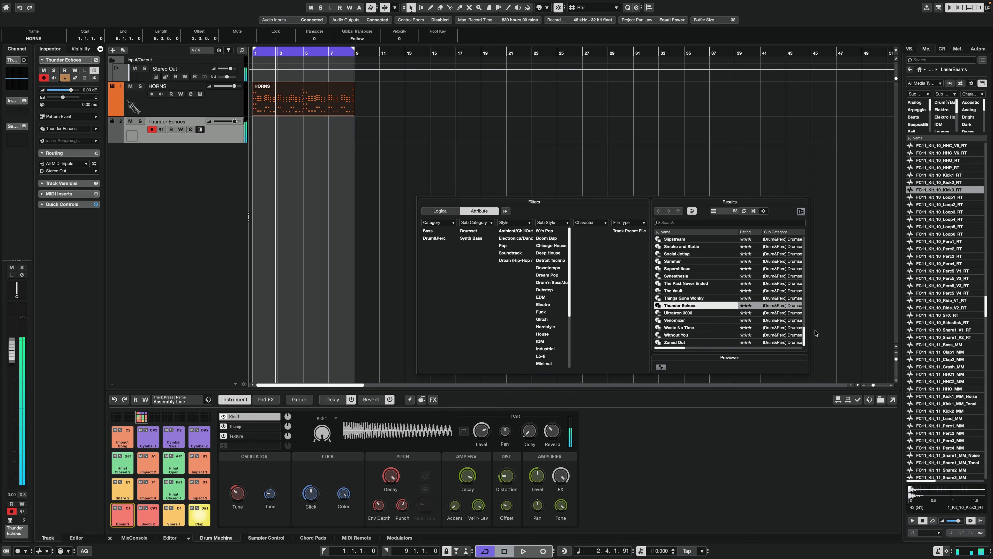
key(Up)
key(Up)
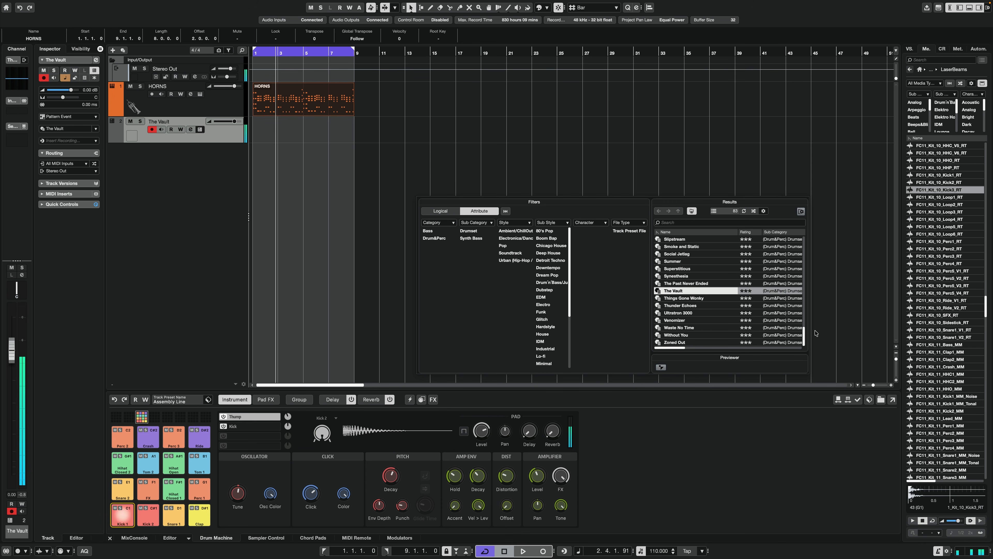
Create a pattern event on The Vault track from bar 1 to bar 9 and show it in the pattern editor.
click(171, 538)
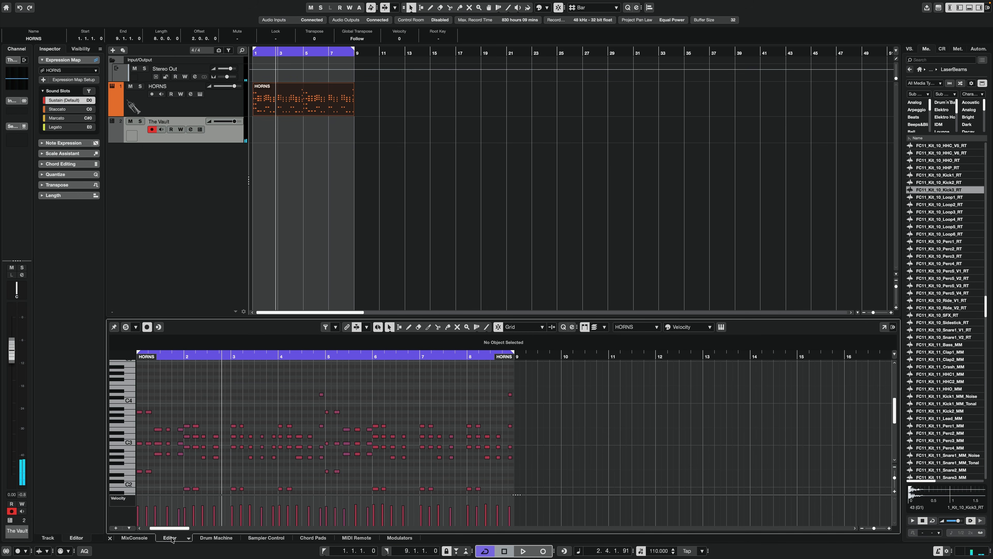
double_click(256, 137)
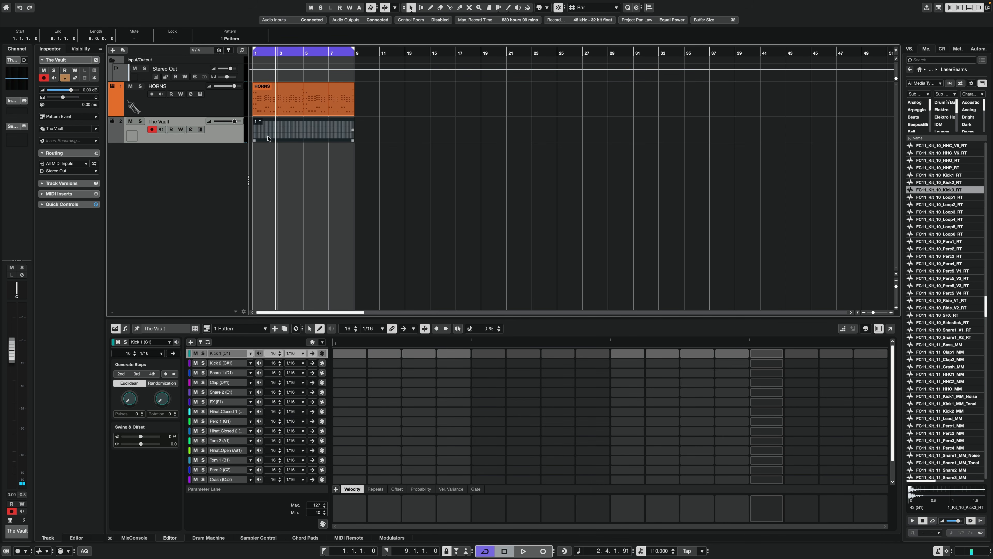
Audition the drum lanes from Perc 2 up to Snare 1 and place Kick 2 on steps 1, 5, 9 and 13.
scroll(263, 449, down, 5)
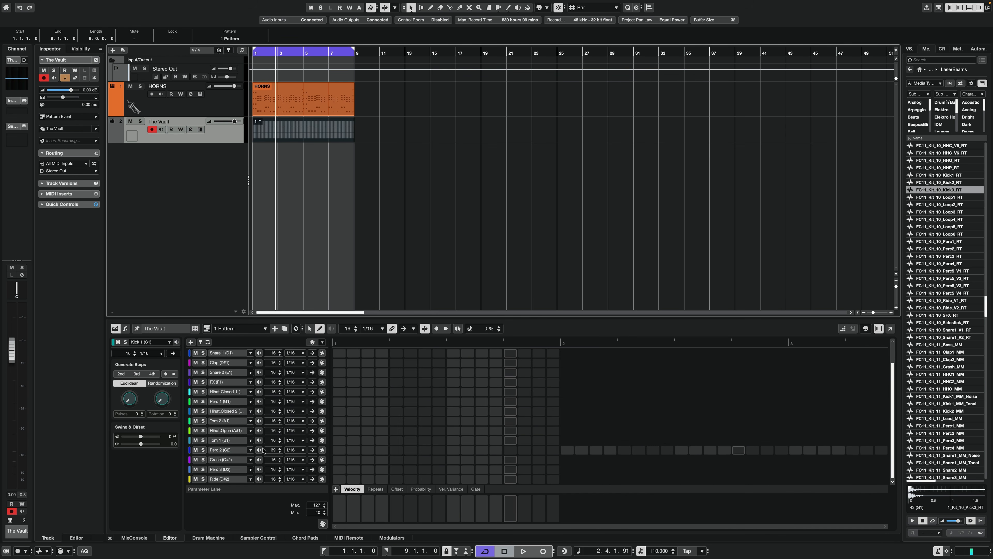
click(259, 449)
click(259, 439)
click(259, 430)
click(259, 420)
click(260, 410)
click(259, 401)
click(259, 391)
click(259, 382)
click(259, 372)
click(259, 362)
click(259, 352)
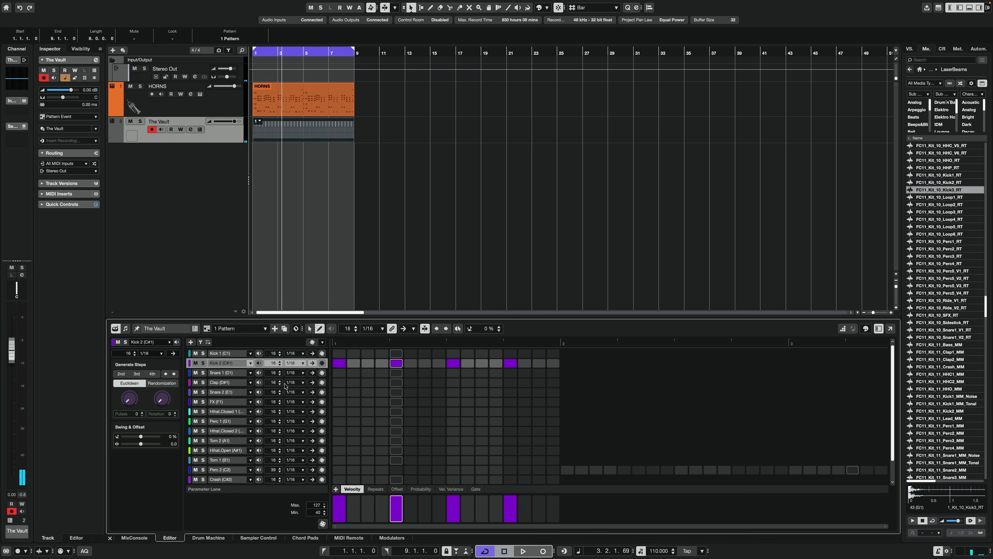
Add Clap hits on steps 5 and 13 and the first closed hi-hat on steps 3, 7, 11 and 15.
click(260, 382)
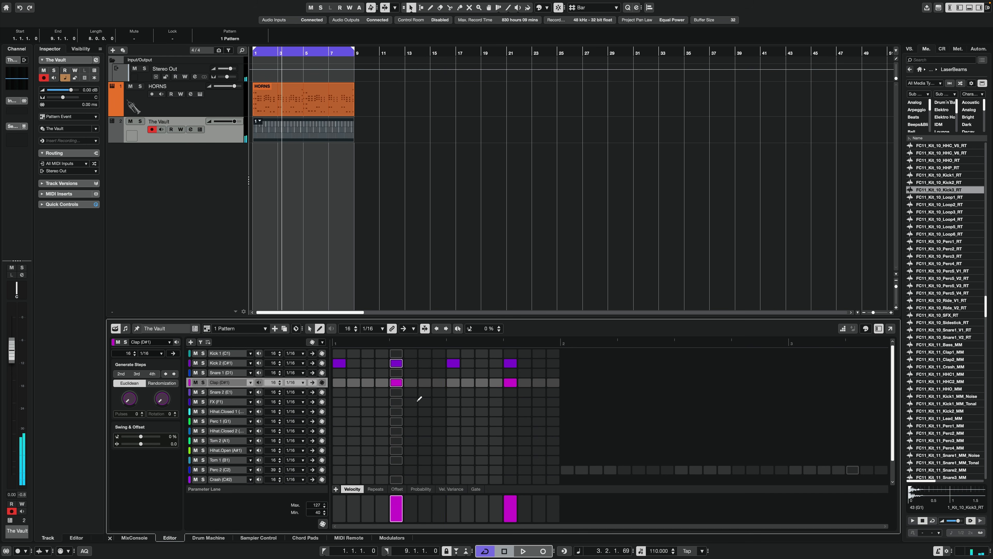
click(367, 411)
click(425, 411)
click(482, 411)
click(539, 411)
key(space)
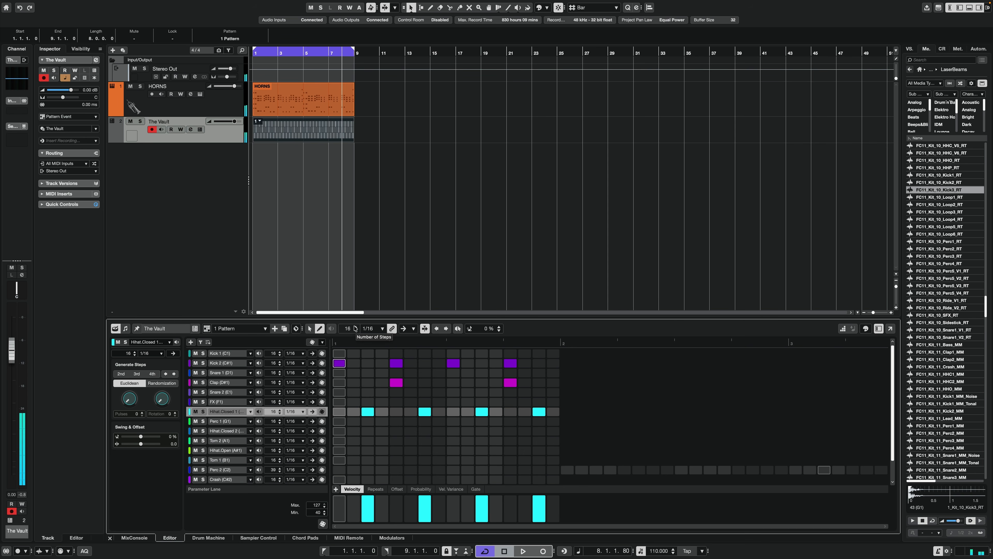
Extend the pattern to 32 steps and continue the Kick 2, Clap and closed hi-hat rhythms through its second bar.
scroll(355, 328, up, 8)
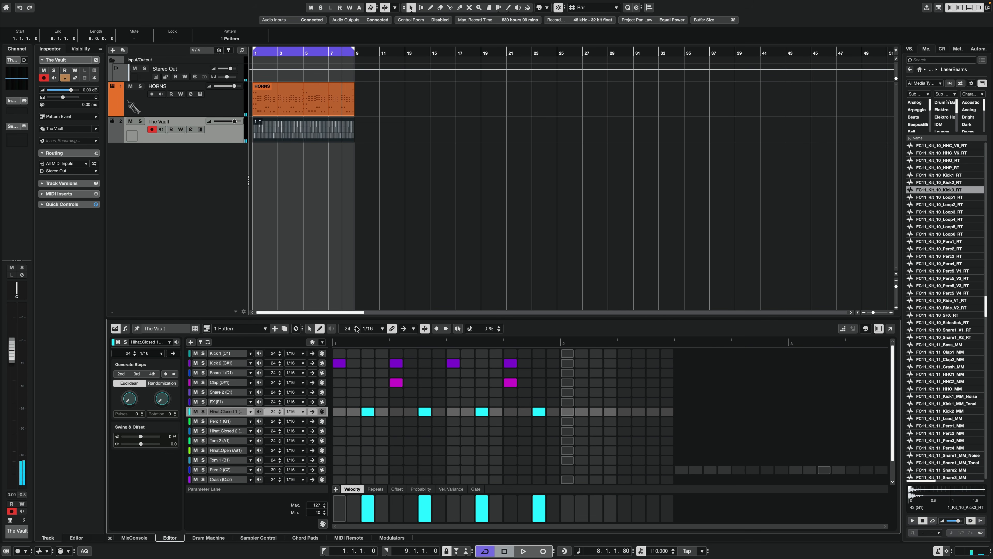
scroll(356, 327, up, 5)
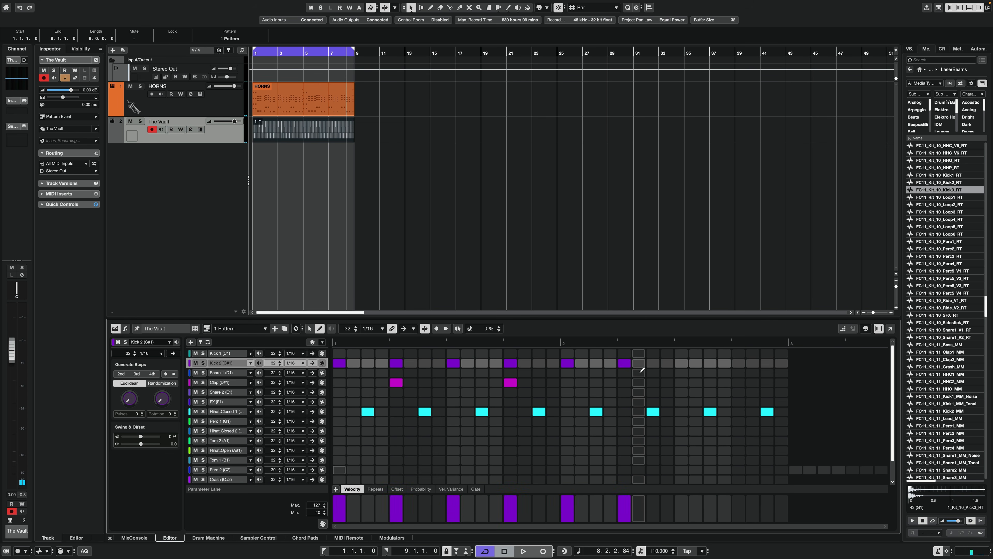
click(625, 382)
click(681, 364)
click(739, 363)
click(739, 382)
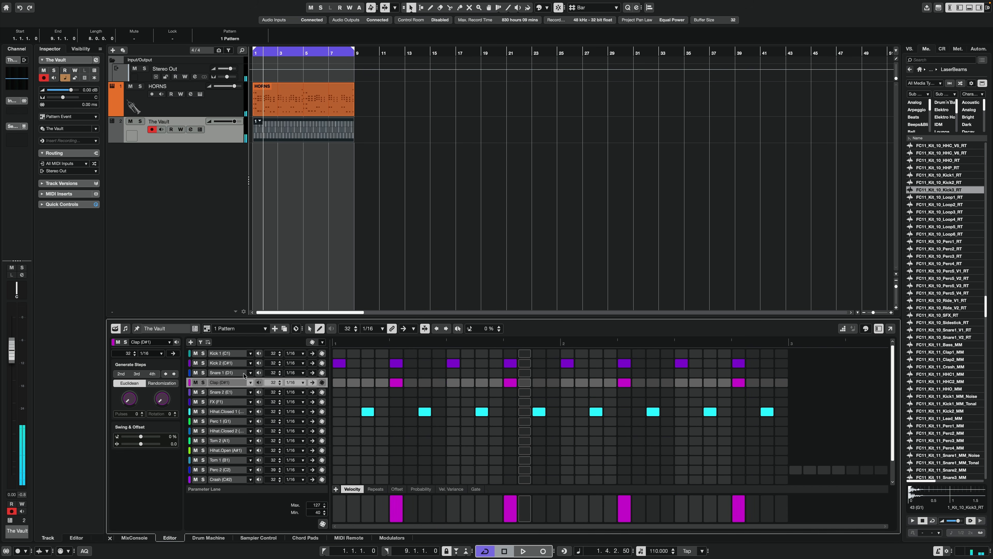
Audition the upper drum lanes, adding Perc 1 on steps 4, 11, 20 and 27 and softer Snare 1 hits on steps 13 and 29.
click(259, 363)
click(260, 354)
click(260, 373)
click(260, 383)
click(258, 392)
click(259, 402)
click(258, 412)
click(259, 422)
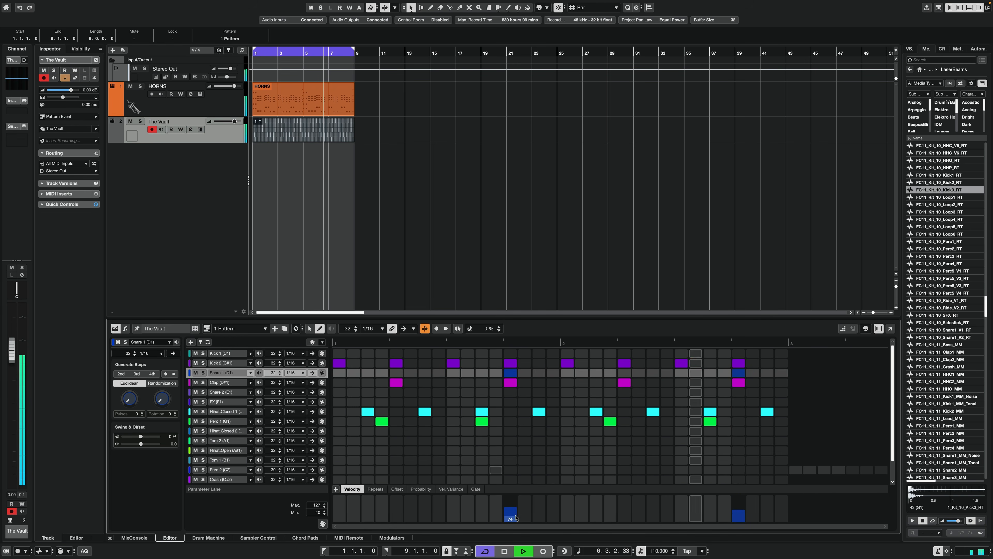
click(738, 510)
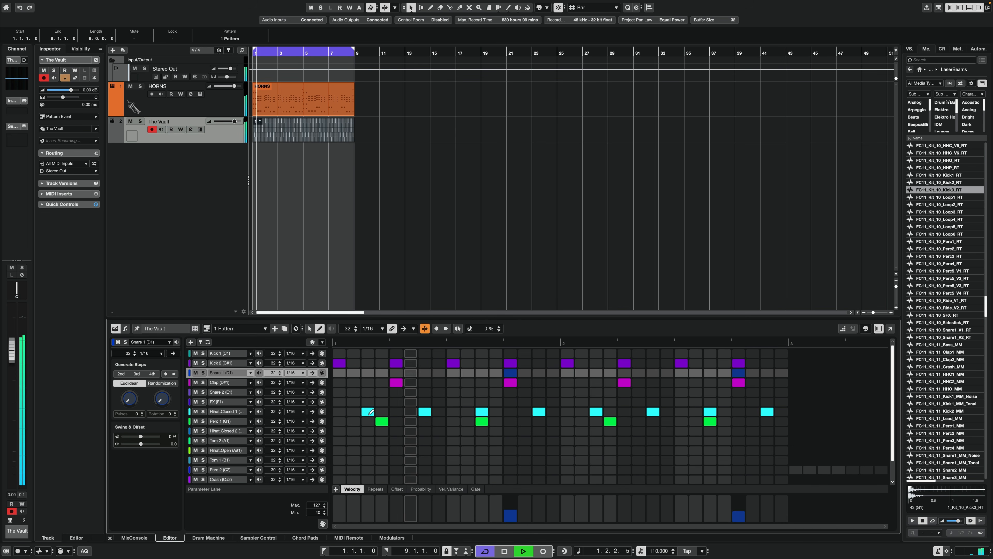
Lower the velocity of every Hihat.Closed 1 hit in the 32-step pattern to one slightly softer level.
click(232, 411)
click(368, 501)
click(424, 502)
click(482, 501)
click(539, 501)
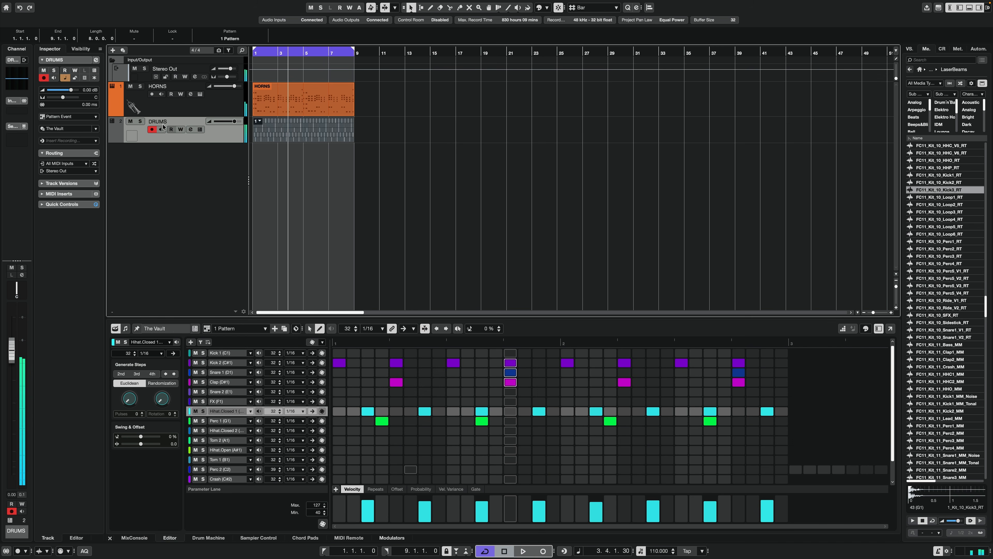
Name the drum machine track DRUMS and give it a drum kit picture with a purple track colour.
double_click(135, 135)
double_click(587, 151)
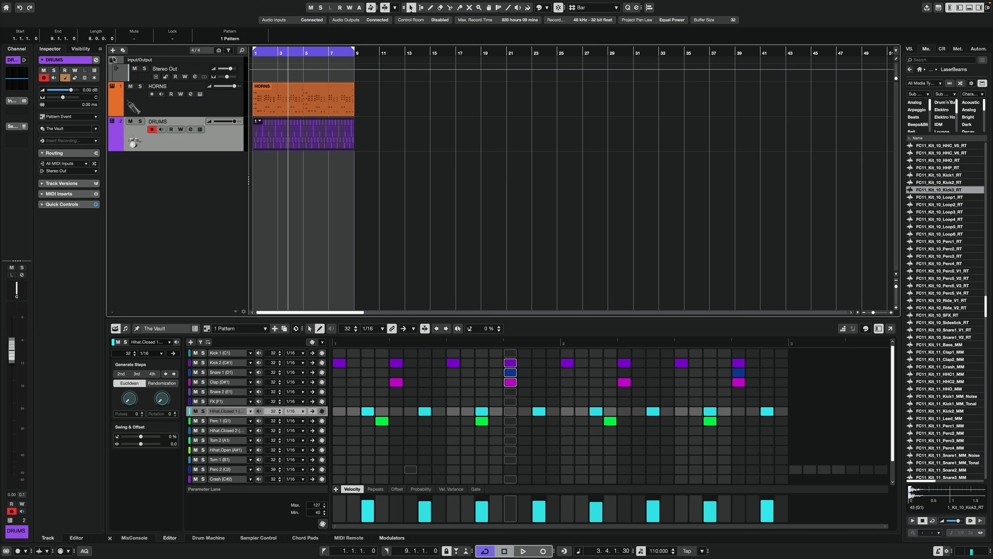
Add a red instrument track named BASS that uses HALion Sonic.
click(112, 51)
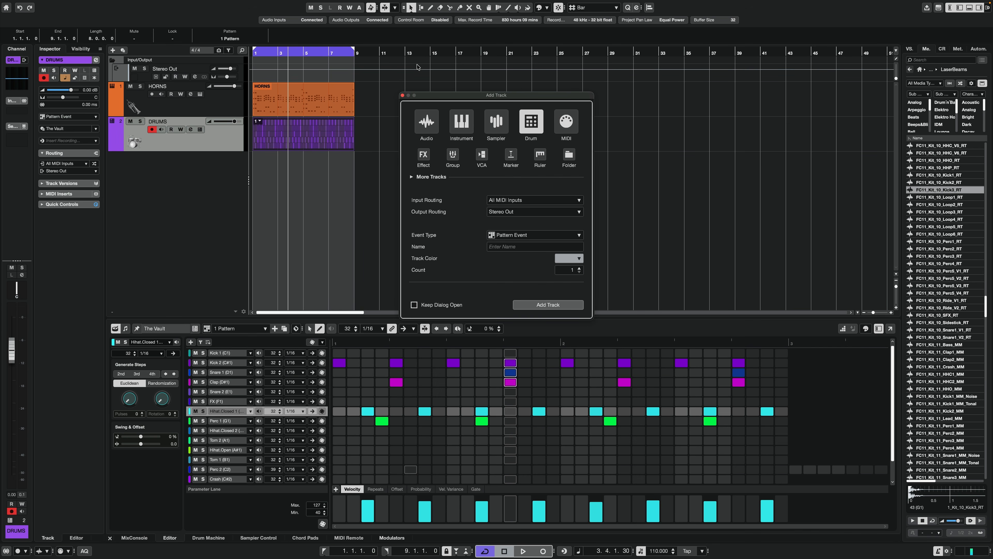
click(458, 122)
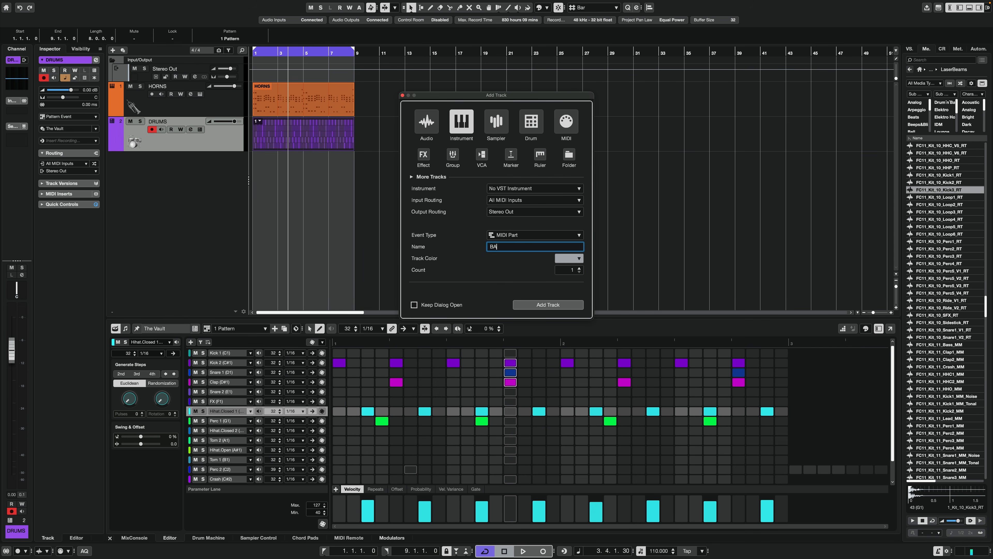
click(568, 258)
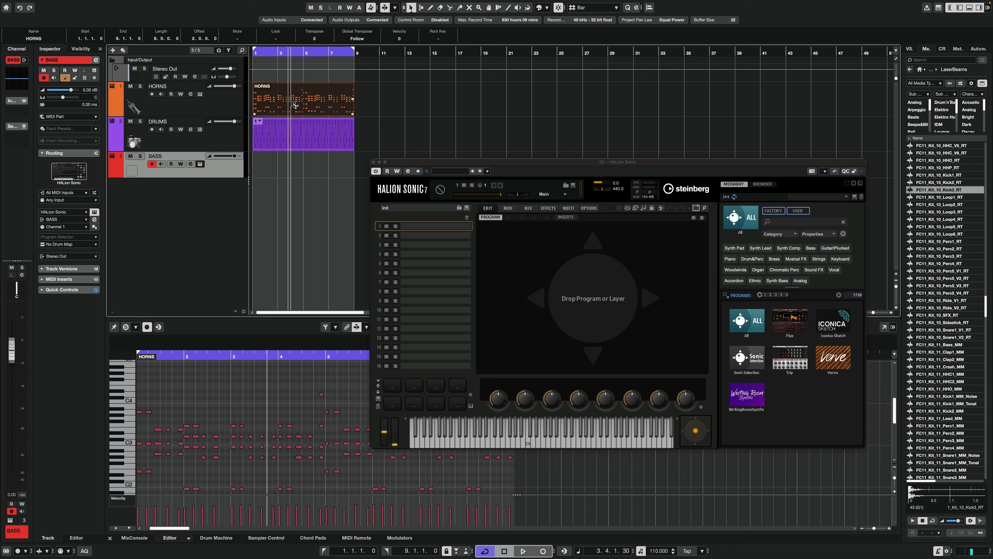
Copy the HORNS part onto the BASS track and delete its upper notes, keeping only the lowest line.
drag(295, 100, 295, 168)
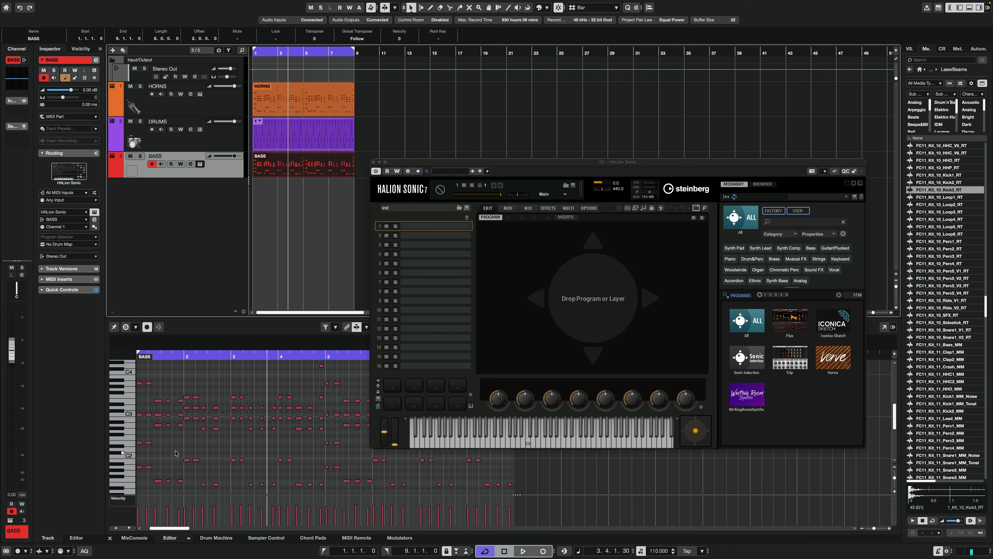
drag(141, 454, 526, 369)
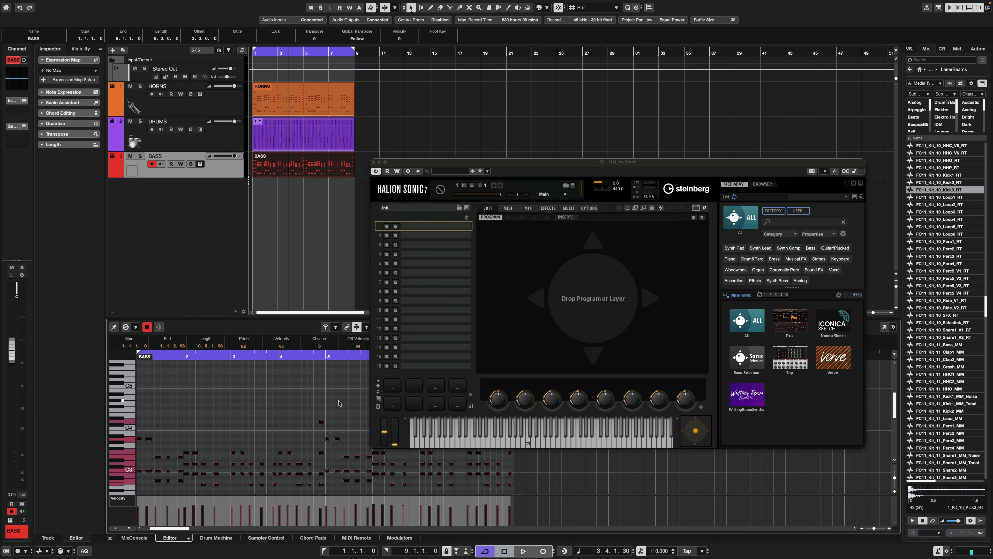
key(Delete)
scroll(250, 415, down, 5)
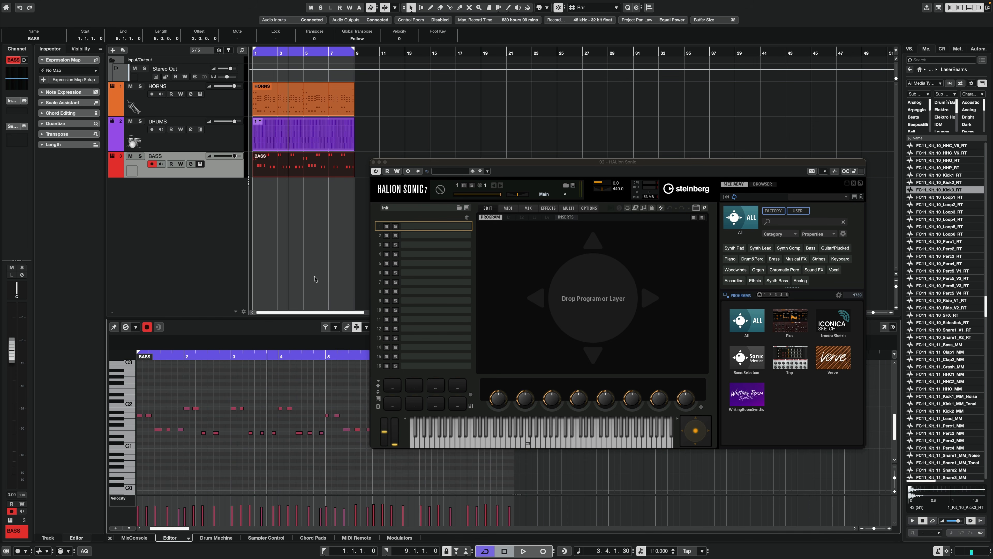
Filter the HALion Sonic programs to Flux bass sounds and audition Active Jiggler, Andromeda and Basement.
click(811, 249)
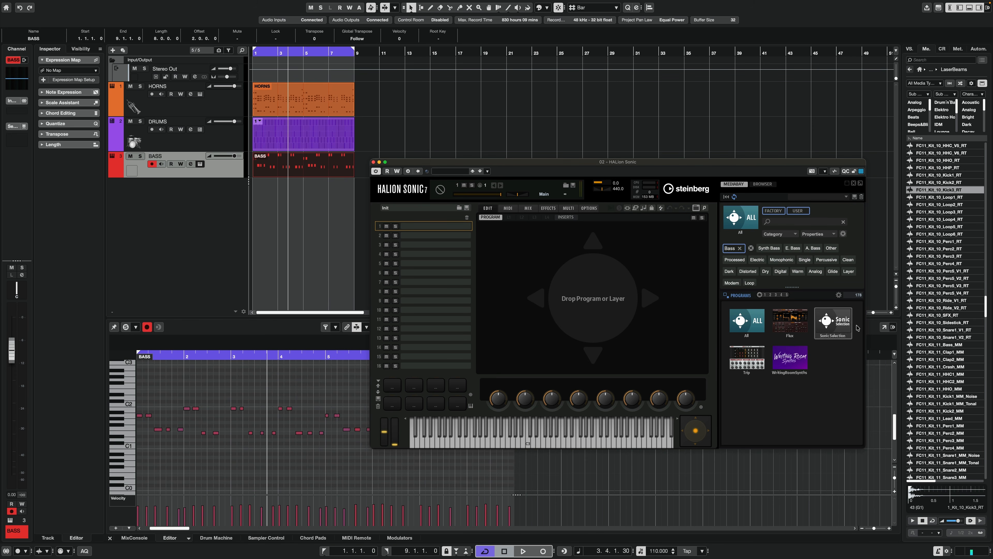
click(796, 318)
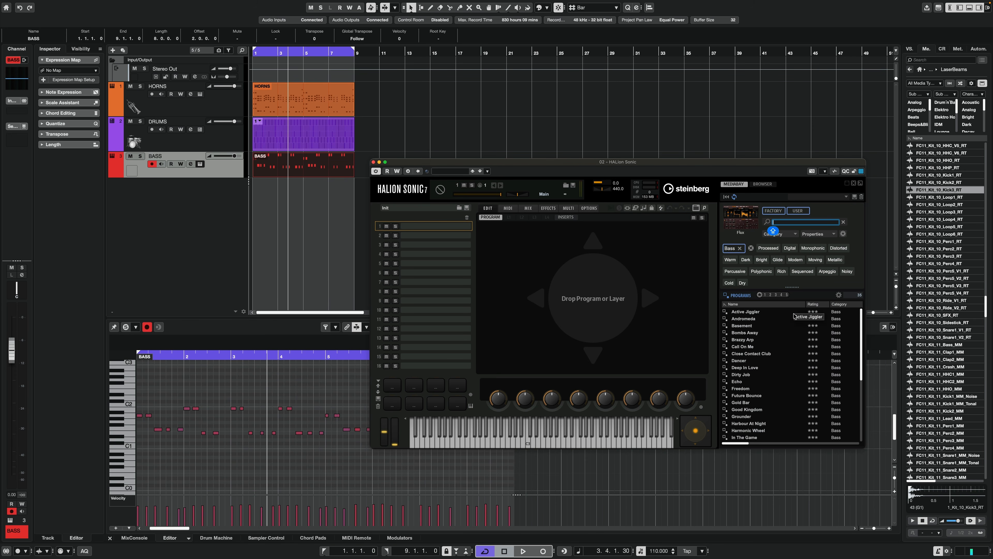
double_click(766, 311)
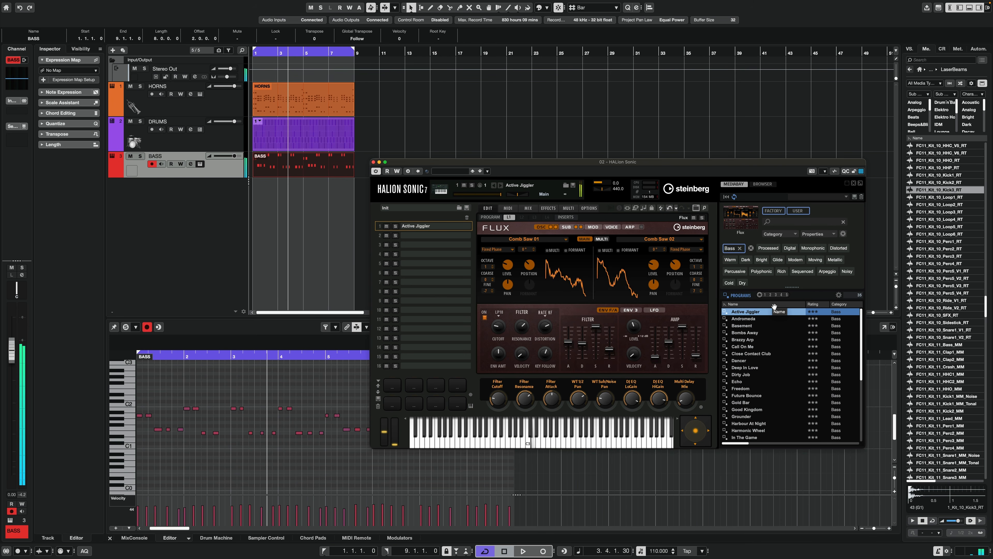
double_click(763, 318)
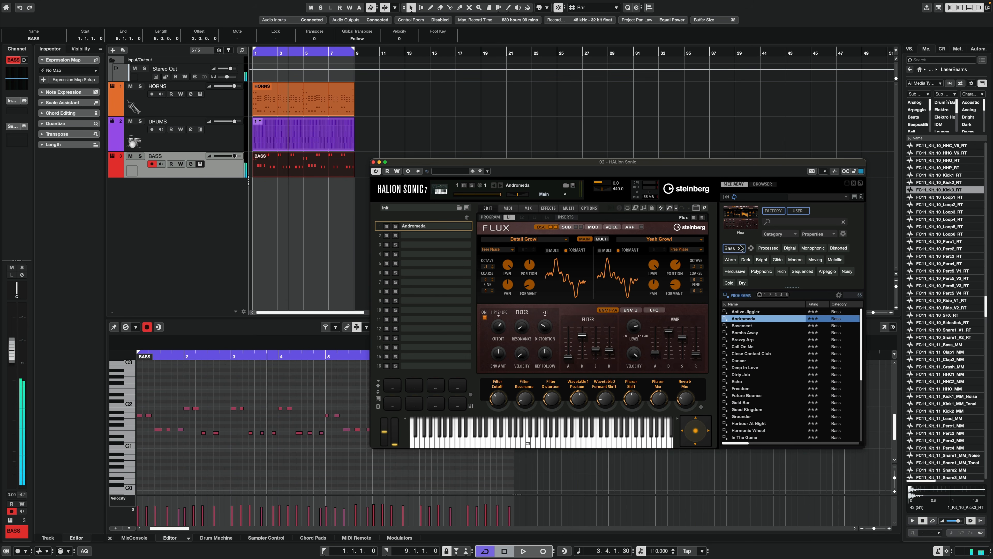
double_click(757, 326)
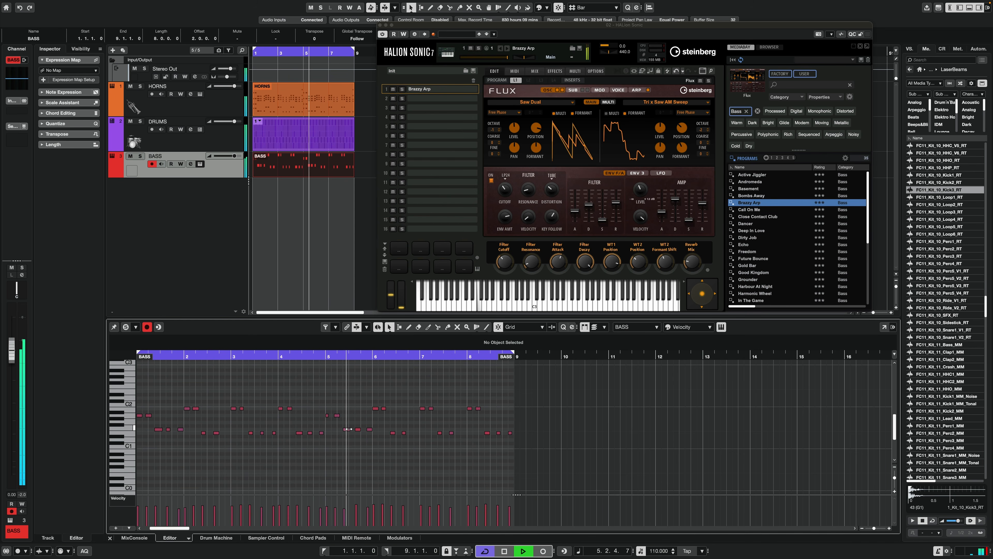
Shorten the F1 bass notes at 5.2.3 and 1.2.3 and load the Weesterland bass program.
drag(347, 430, 345, 430)
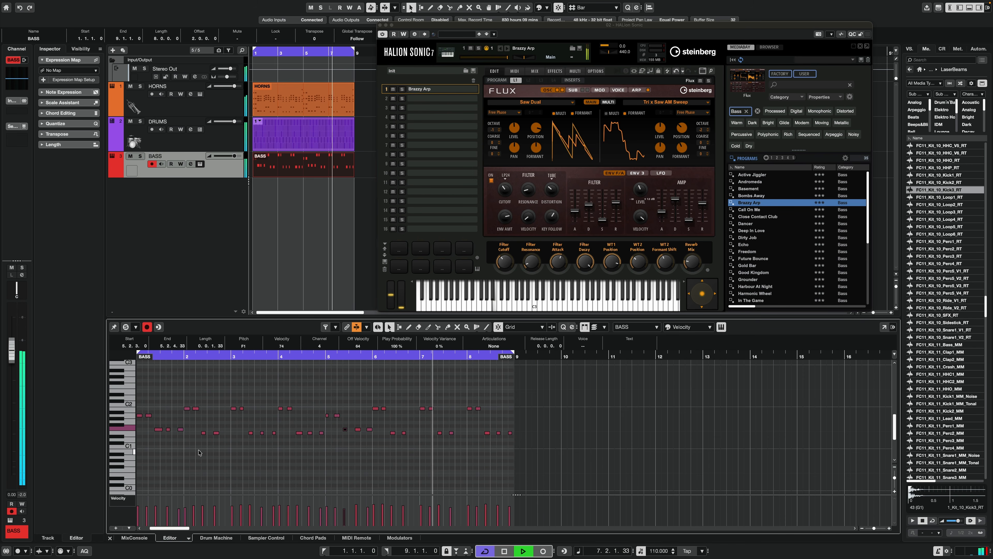
drag(162, 429, 159, 432)
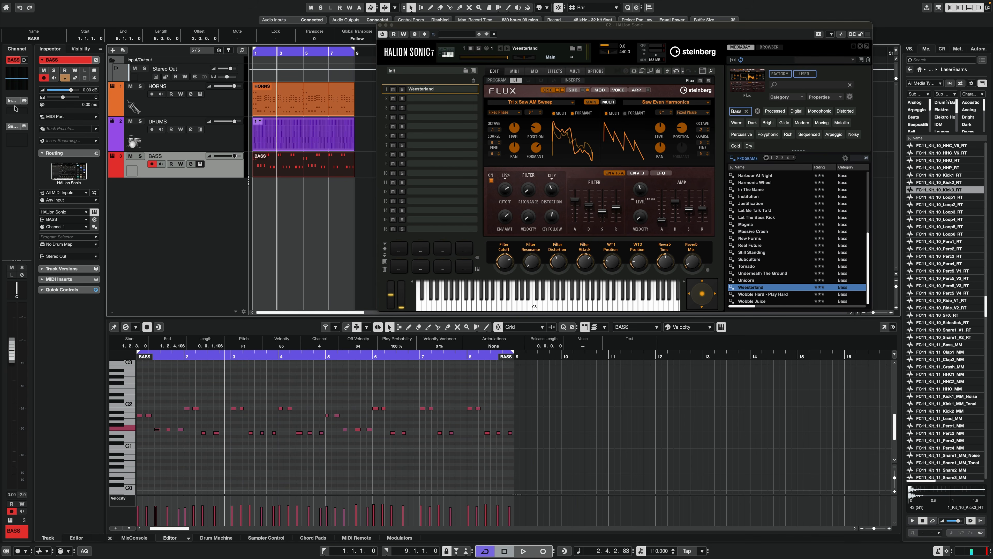
Insert Steinberg's Volume plug-in on the BASS channel.
click(14, 110)
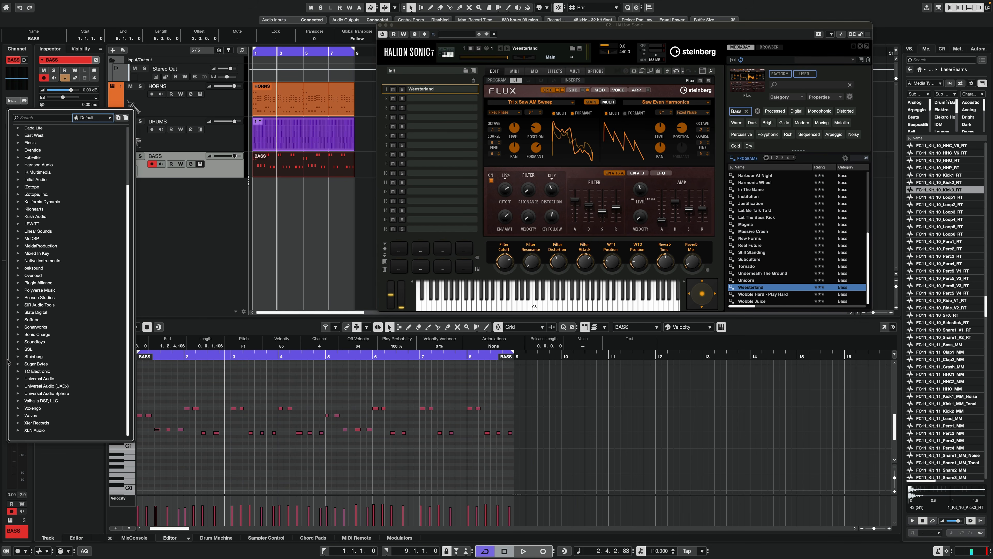
click(18, 357)
click(26, 349)
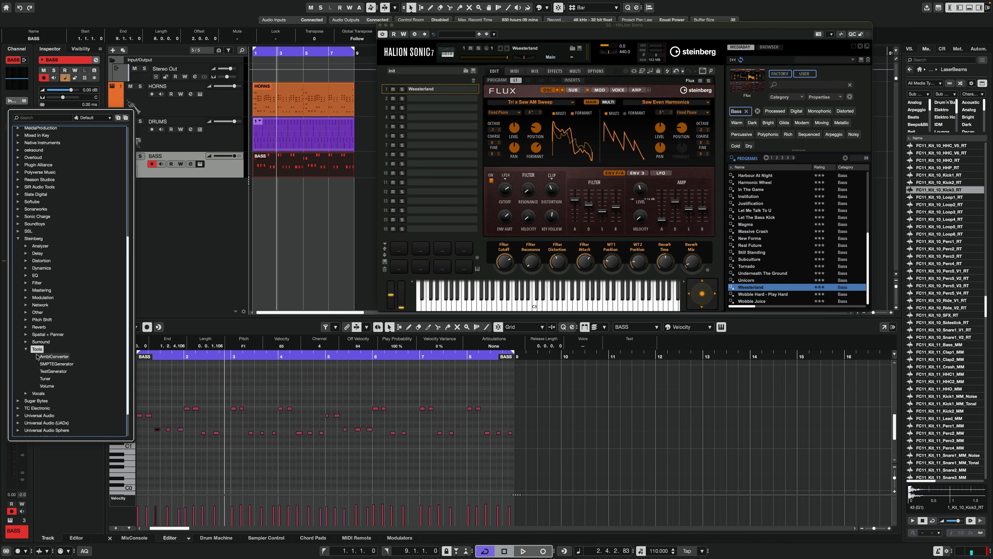
click(47, 386)
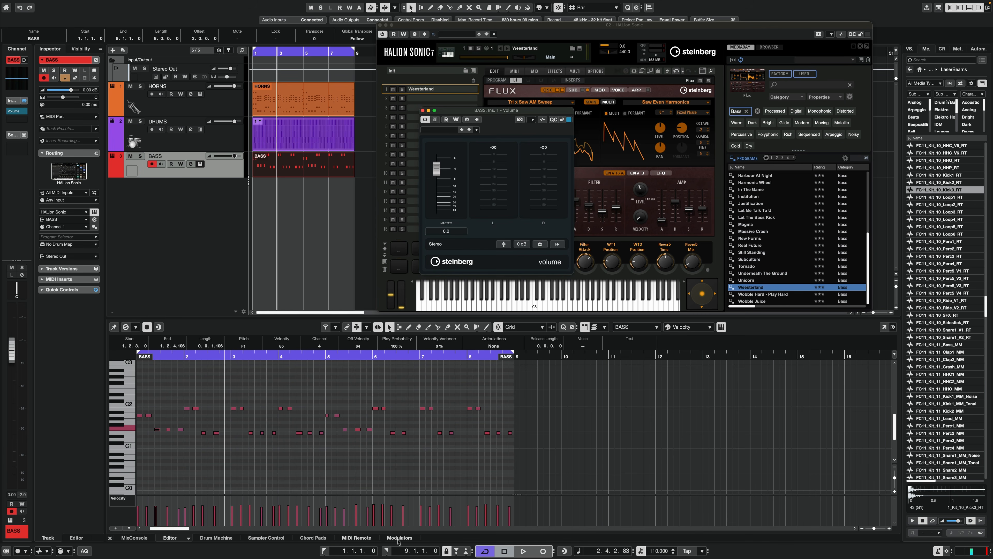
Add a Shaper modulator to the BASS track and assign it to the Volume plug-in's Gain.
click(399, 539)
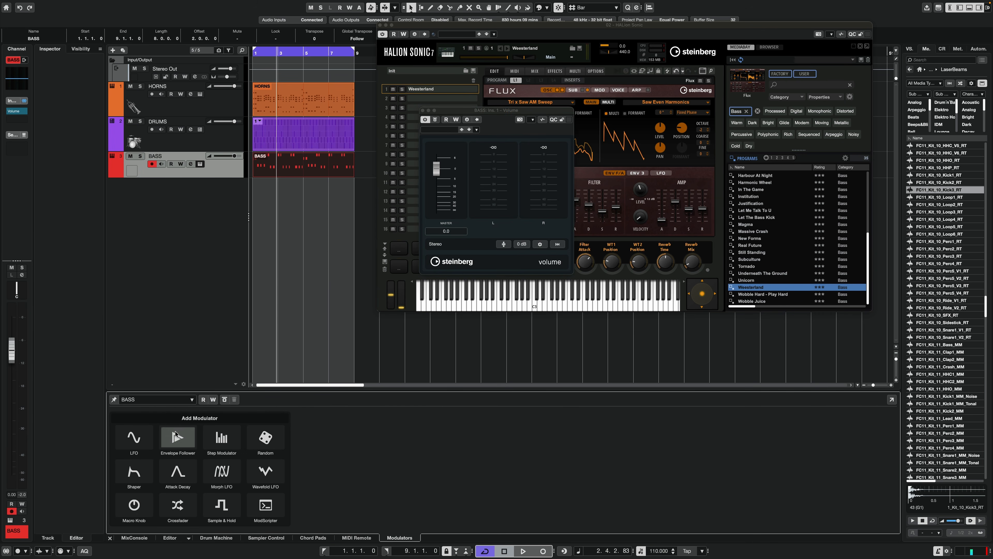
click(139, 470)
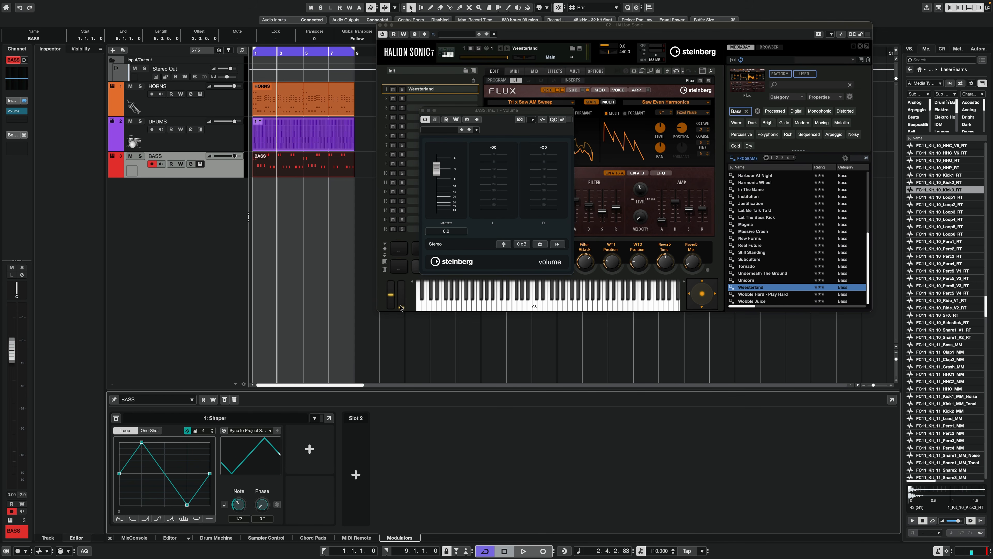
right_click(437, 170)
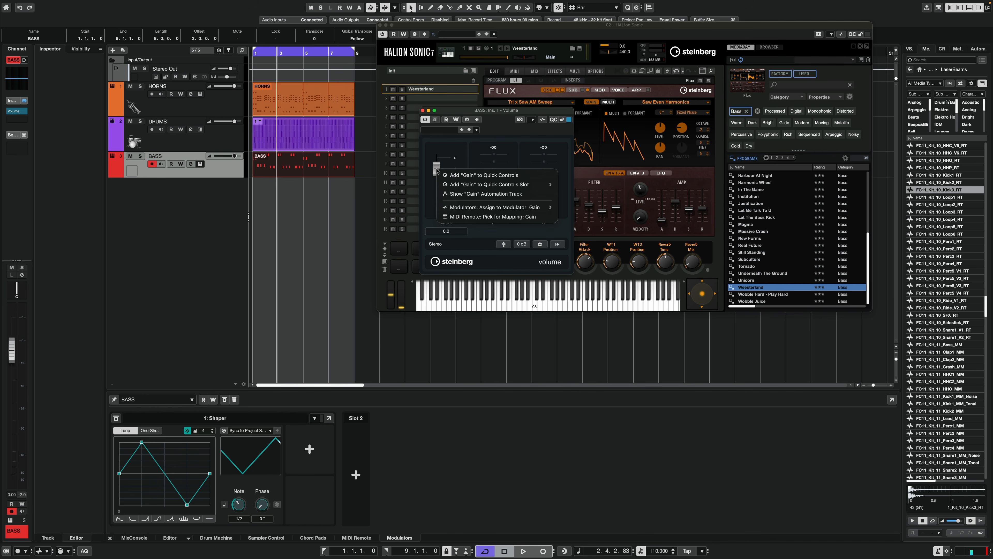
click(494, 207)
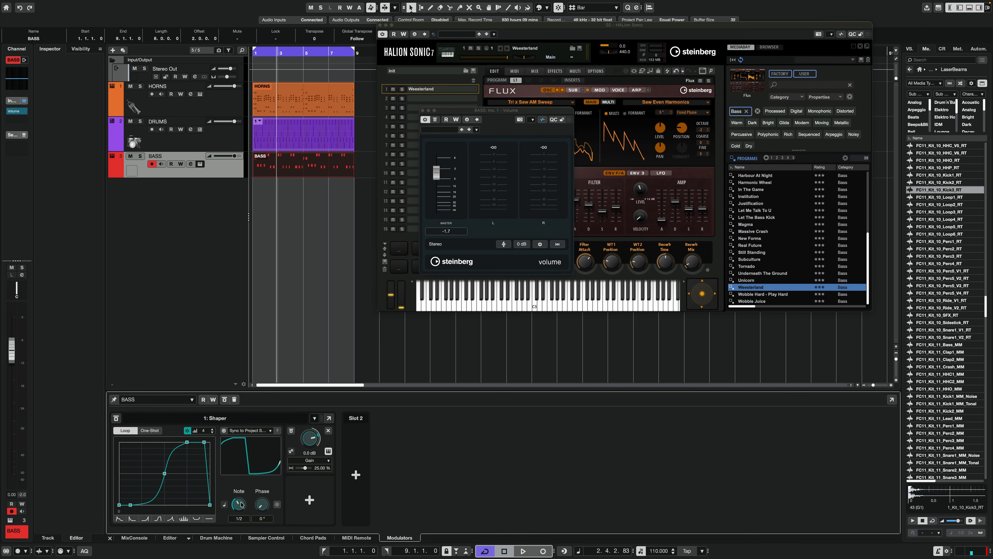
During playback, set the Shaper rate to 1/4, the modulation depth to 28.15 % and the Gain base value to -11.0 dB.
key(space)
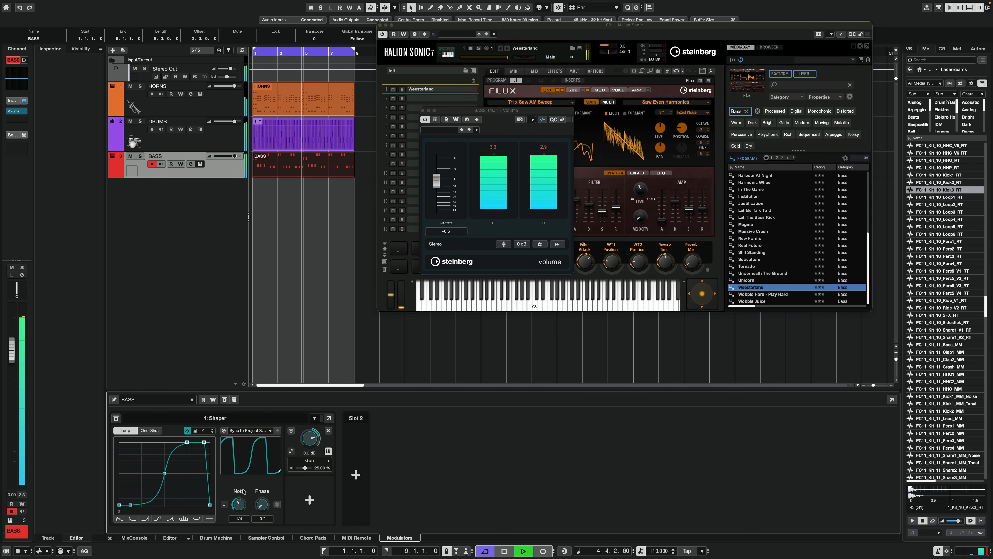
drag(319, 444, 305, 445)
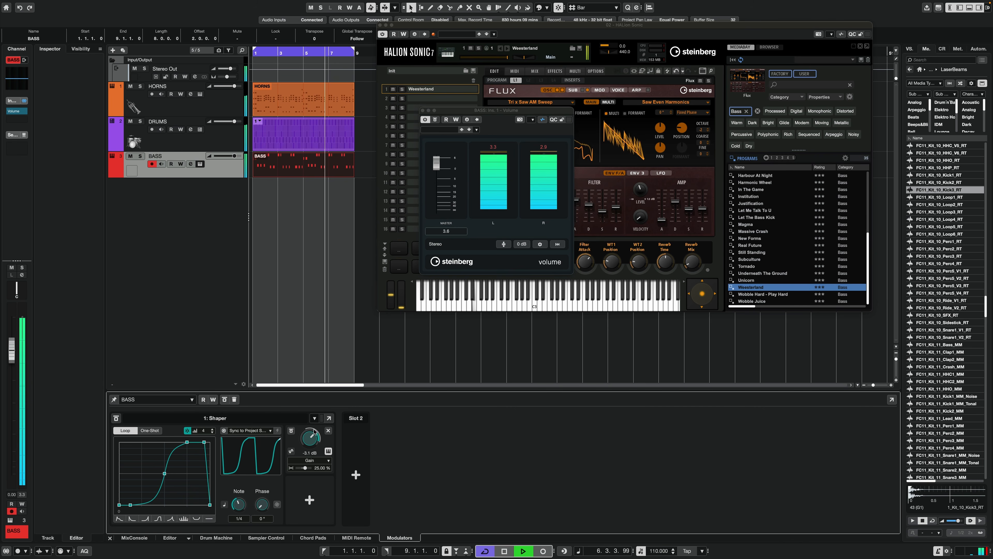
key(space)
click(305, 469)
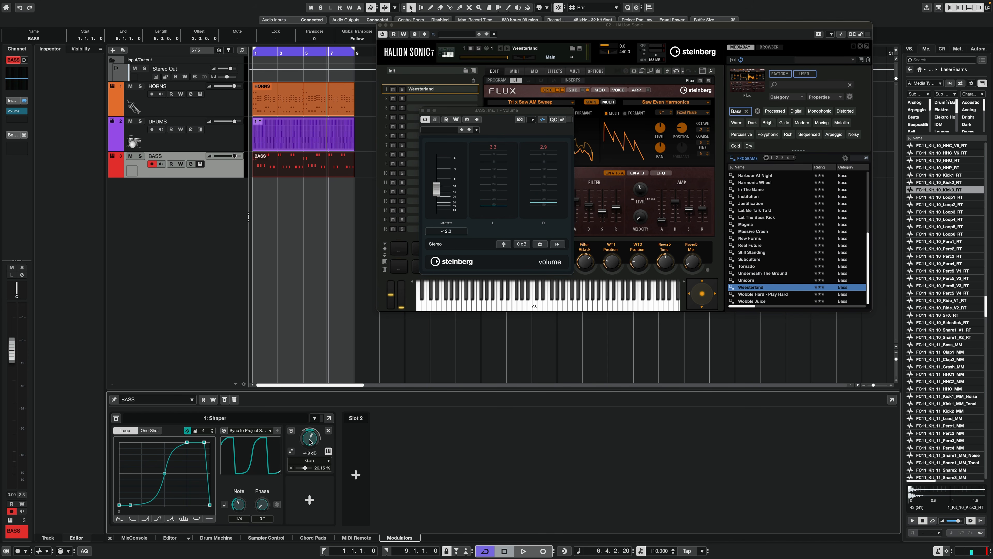
key(space)
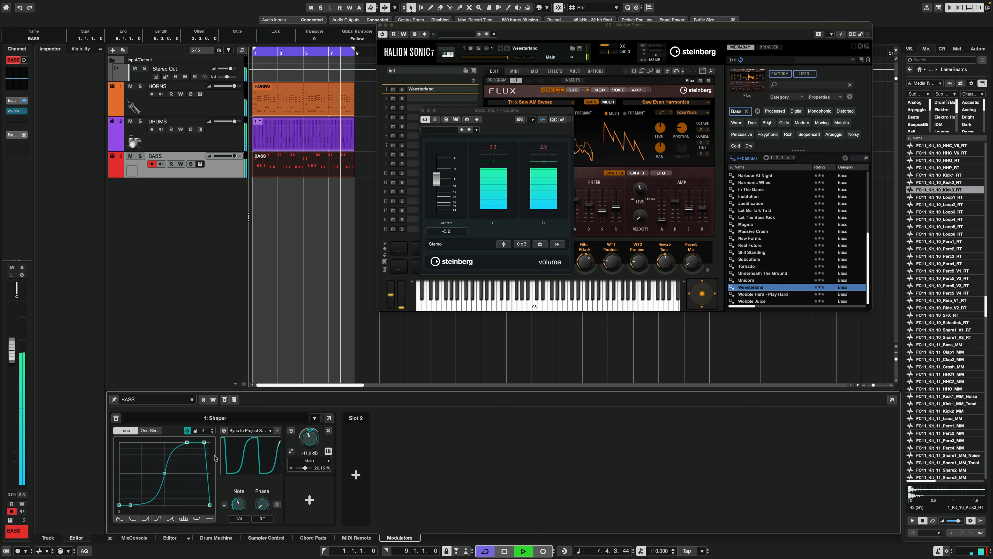
Reshape the Shaper curve to rise earlier and more steeply, with a 44.43 % depth and a -19.7 dB Gain base value.
drag(164, 469, 143, 486)
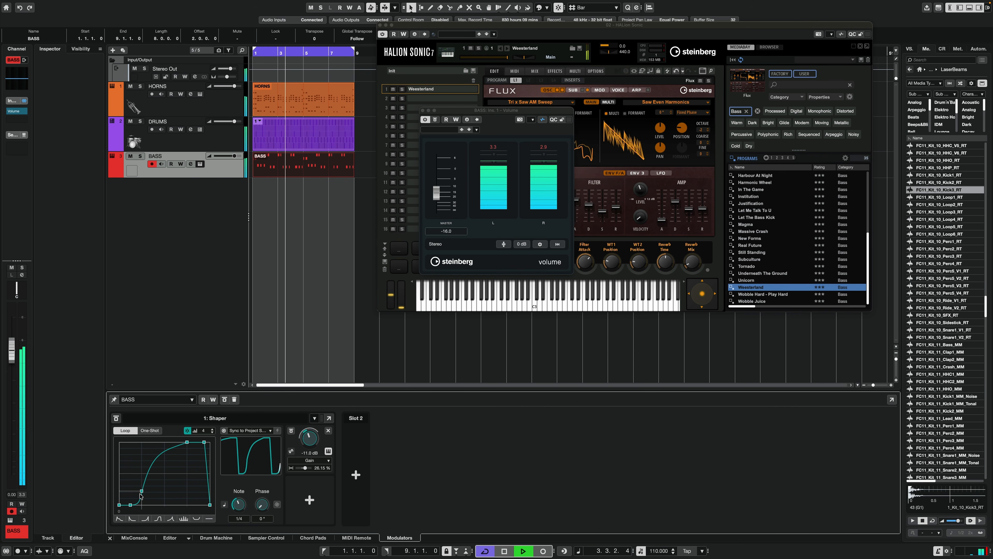
drag(140, 484, 141, 477)
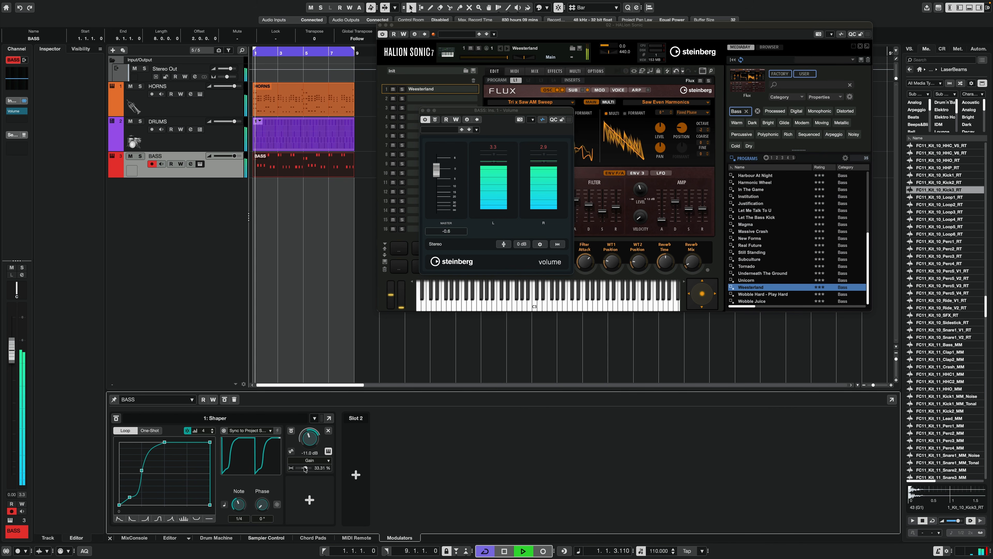
mouse_move(306, 468)
mouse_down()
mouse_move(309, 444)
mouse_move(306, 469)
mouse_up()
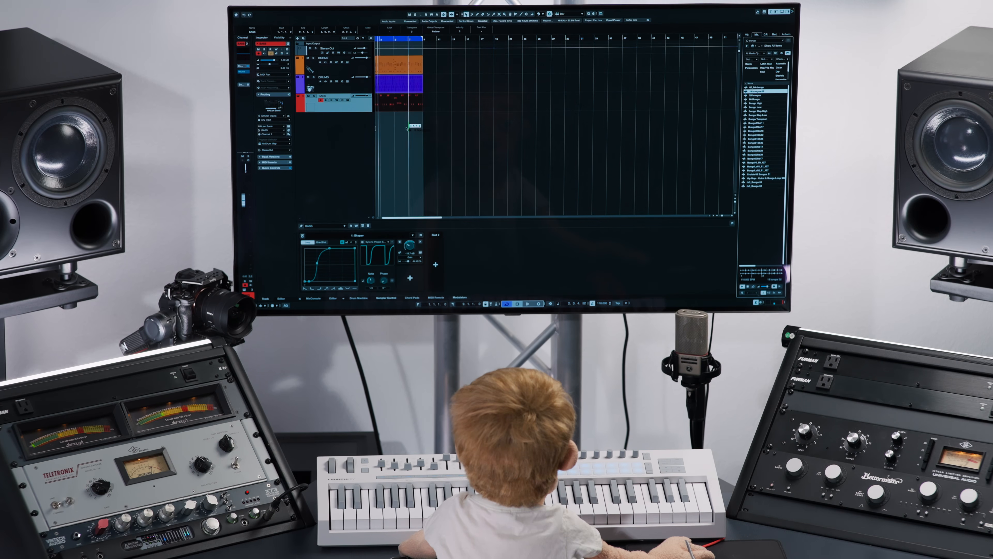
drag(407, 128, 380, 124)
drag(379, 123, 380, 123)
drag(391, 119, 433, 119)
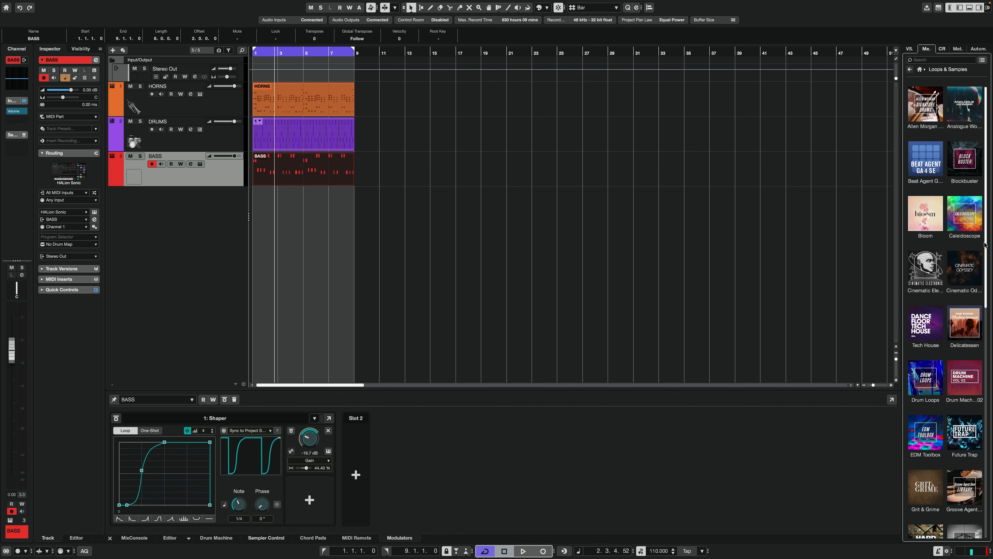
Browse the Loops & Samples sets, open Laidback House and audition its first A Minor bass loops.
scroll(984, 321, down, 10)
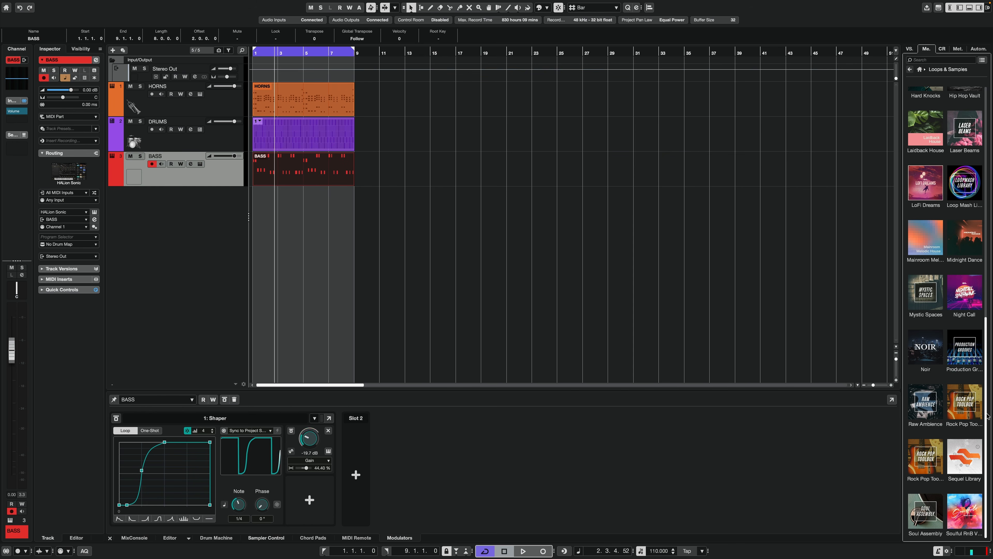
scroll(987, 414, up, 10)
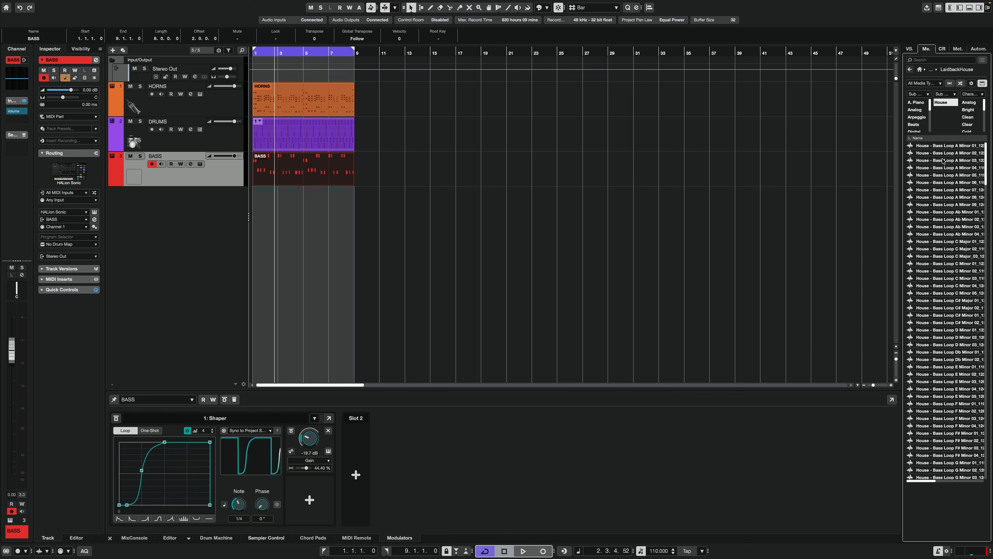
click(939, 147)
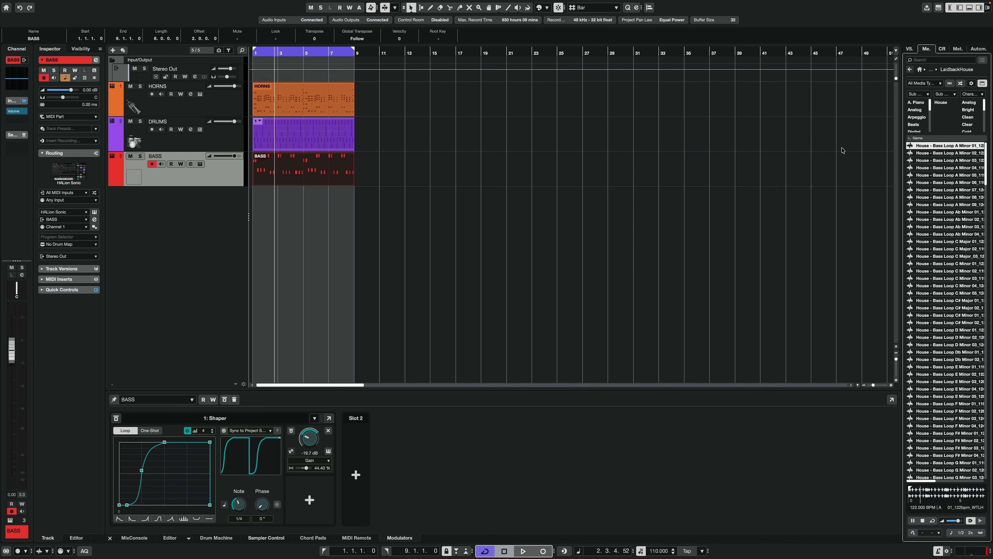
key(Down)
key(Down)
Audition several House drum loops and a Drum Loop Stripped variant in the Laidback House set.
drag(985, 162, 986, 227)
click(942, 194)
click(938, 190)
key(Up)
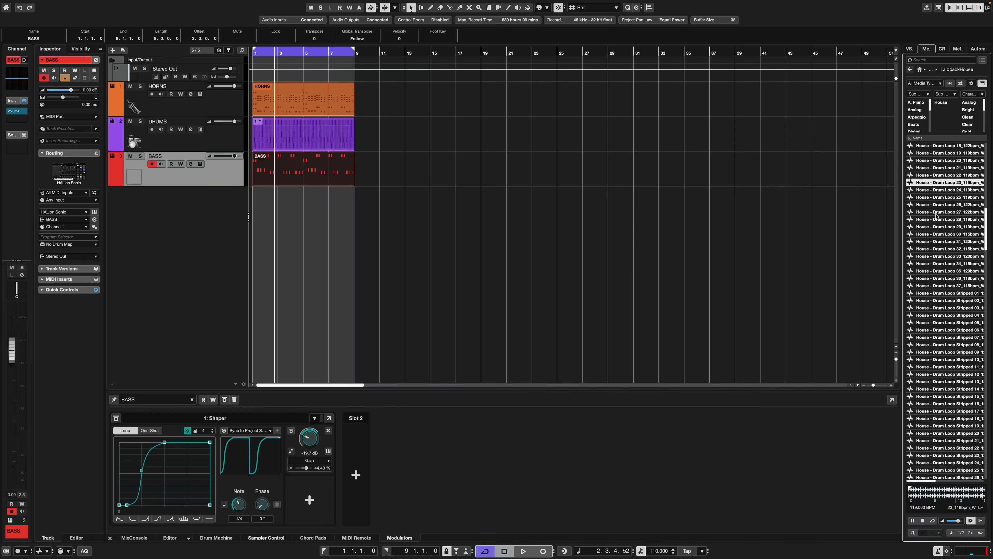
click(936, 213)
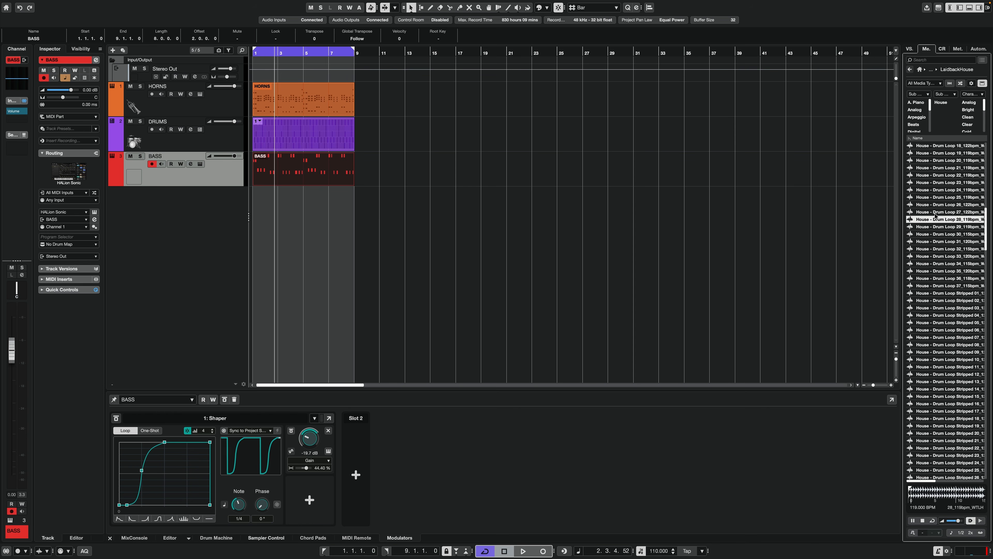
click(953, 433)
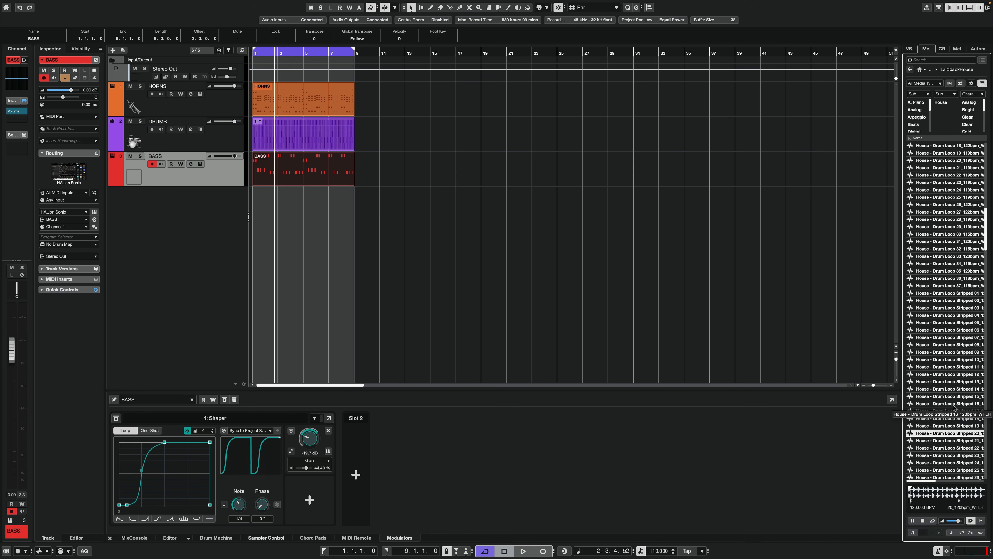
Audition synth loops and synth pad loops further down the Laidback House set.
scroll(955, 406, down, 20)
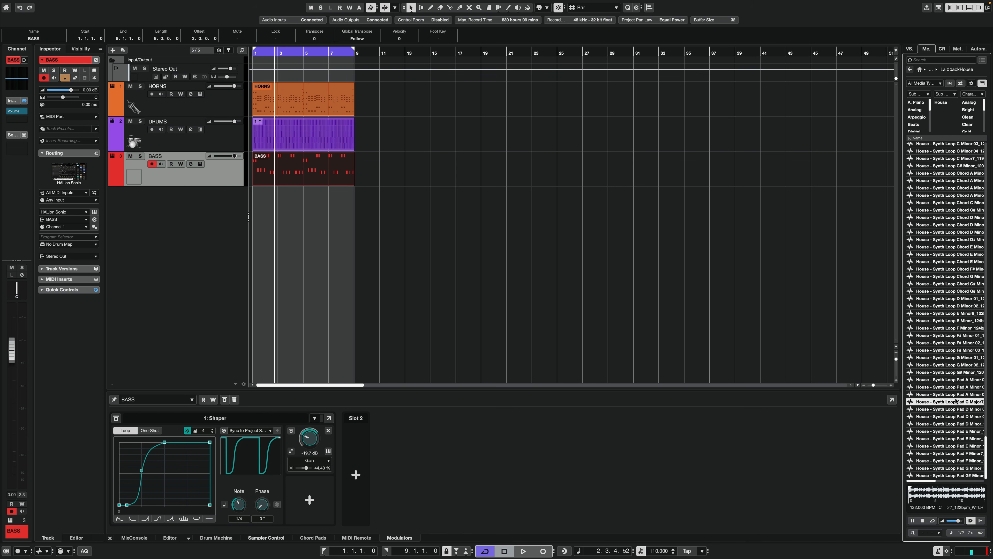
click(966, 357)
click(965, 314)
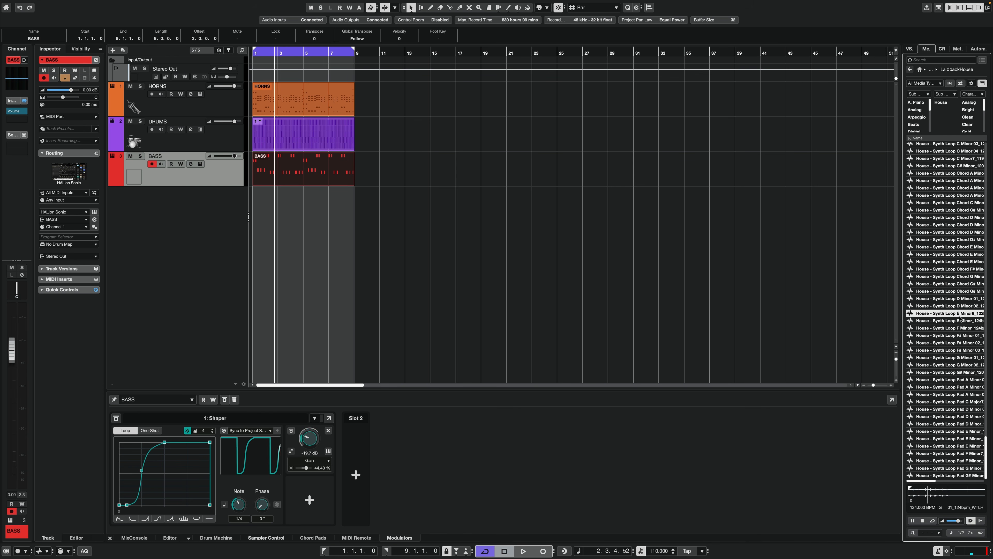
click(956, 446)
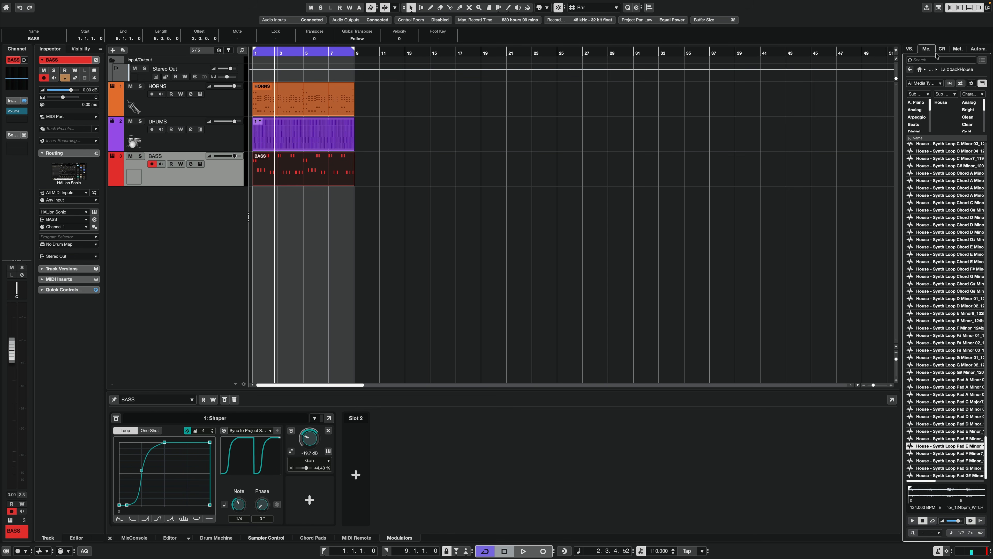
Search the whole media library for "bongo" and audition the results, ending on 25 bongos.
click(910, 69)
text(bongo)
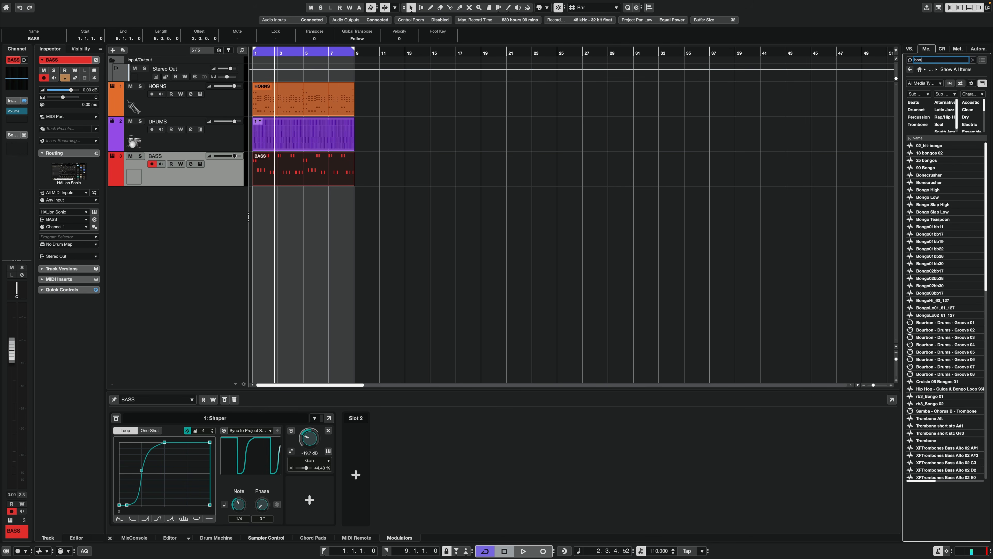
click(951, 324)
key(Up)
key(Up)
key(Up)
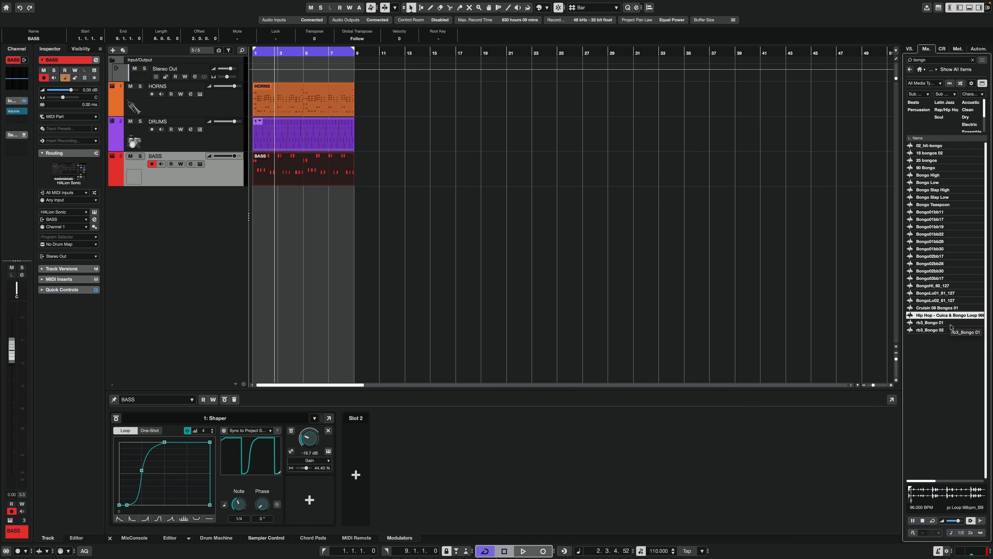
key(Up)
key(Up)
key(Up)
key(Up)
key(Up)
key(Up)
key(Up)
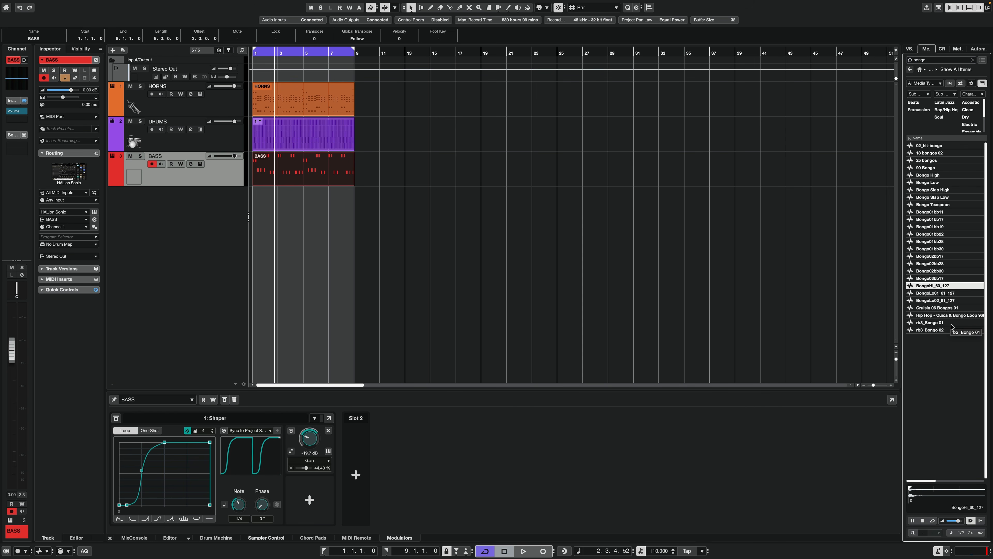
key(Up)
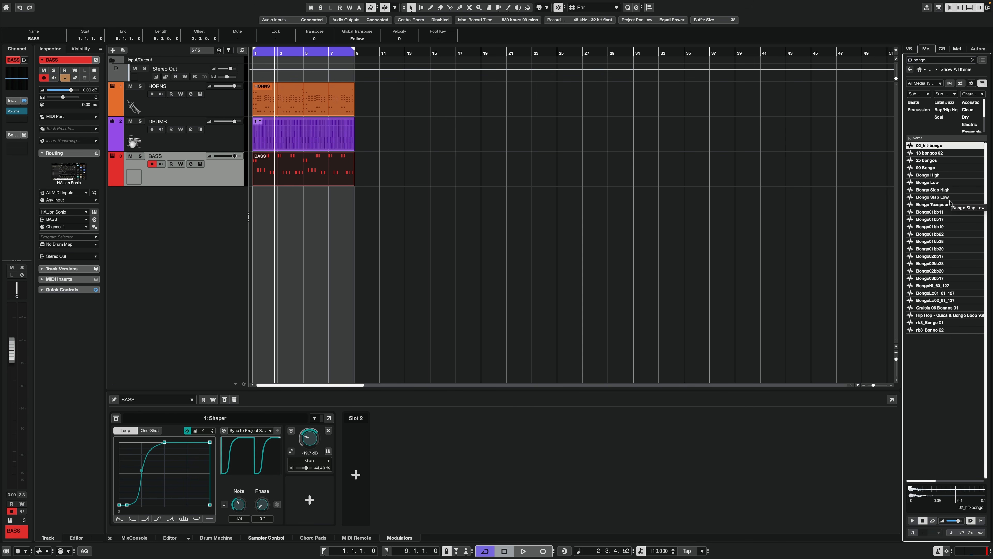
key(Down)
key(Down)
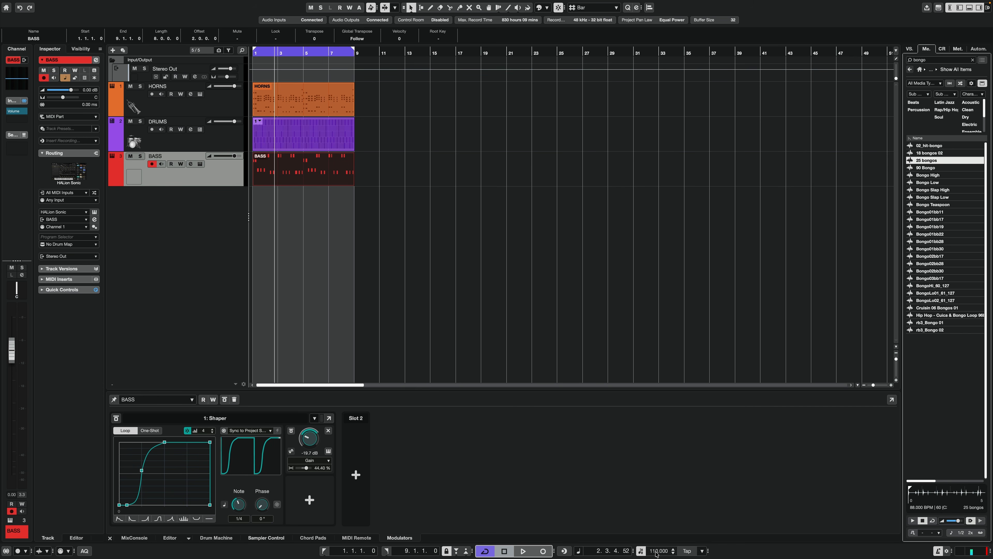
Align the loop preview to the project tempo and compare 18 bongos 02 with 25 bongos.
click(951, 532)
click(934, 153)
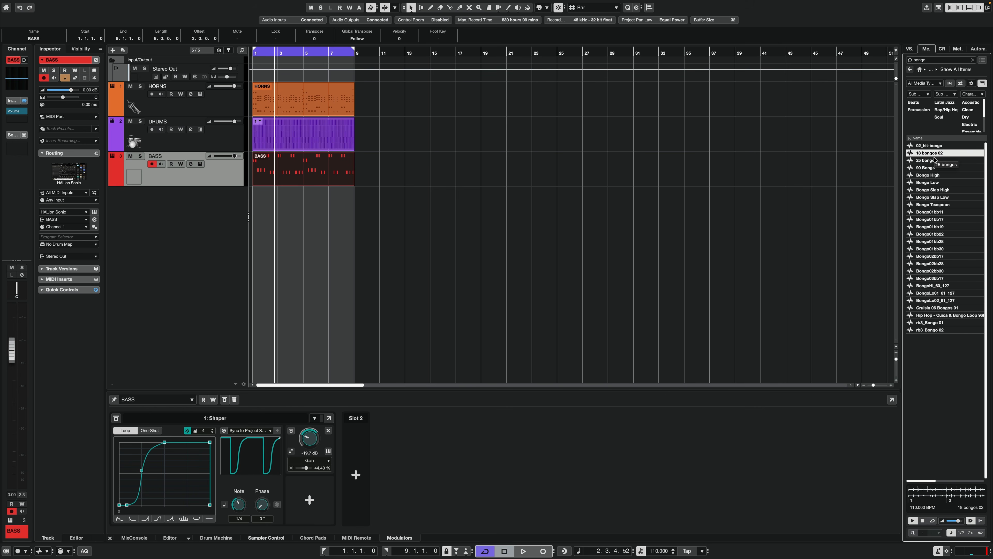
click(933, 161)
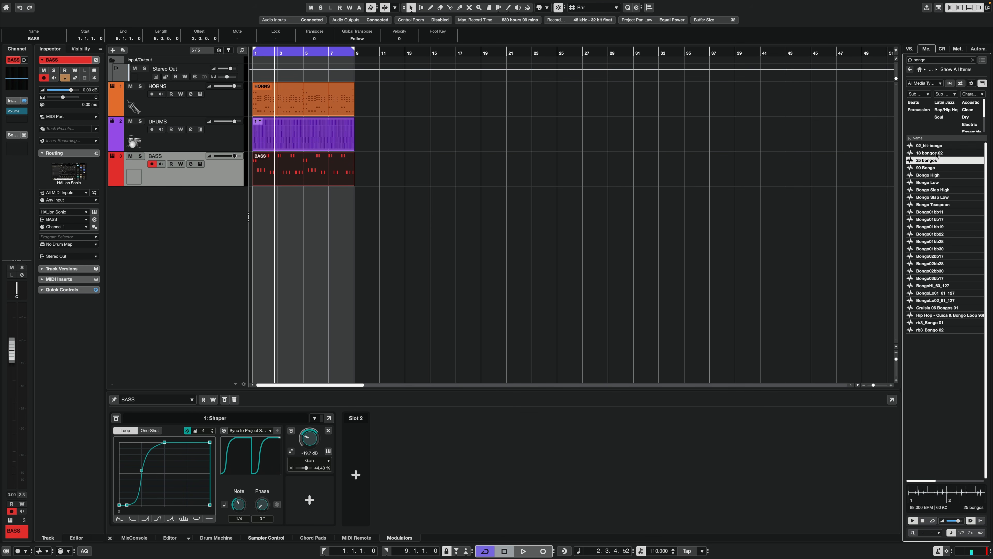
Place the 18 bongos 02 loop on a new audio track at bar 1, repeat it up to bar 9 and lower the track volume.
click(936, 153)
drag(936, 153, 256, 213)
drag(276, 200, 349, 199)
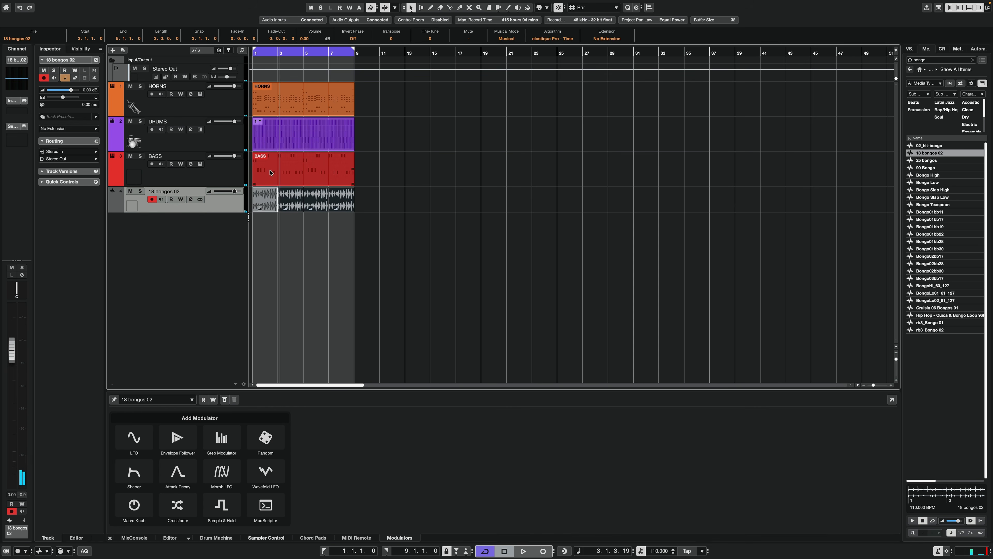
click(289, 245)
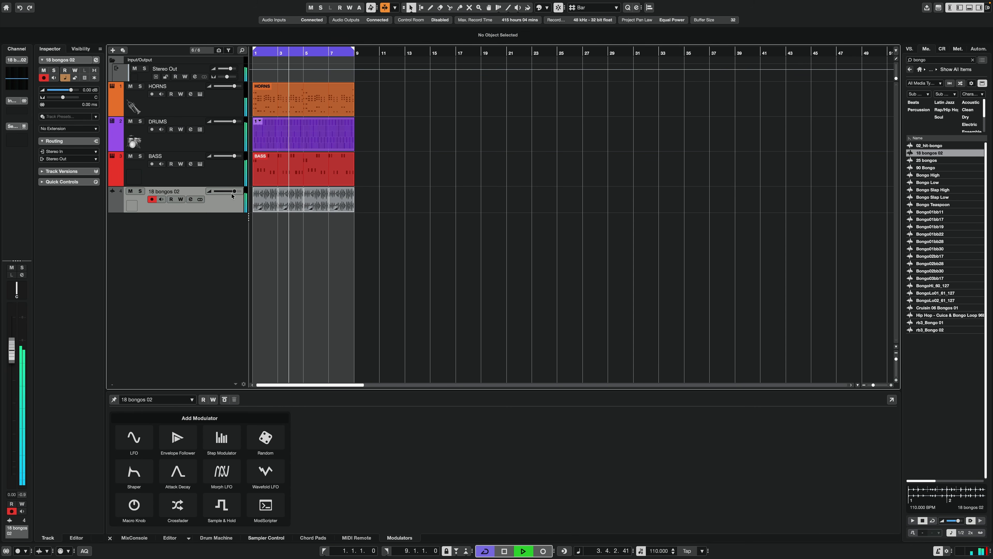
drag(234, 191, 229, 191)
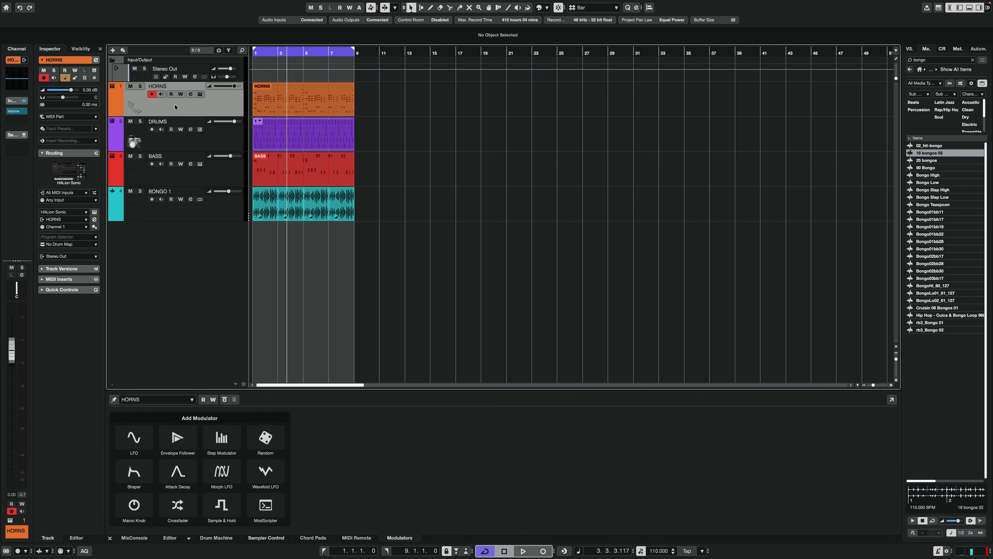
Duplicate the HORNS track as GUITAR, open its HALion Sonic with a GUITAR program search, and solo the track during playback.
right_click(175, 107)
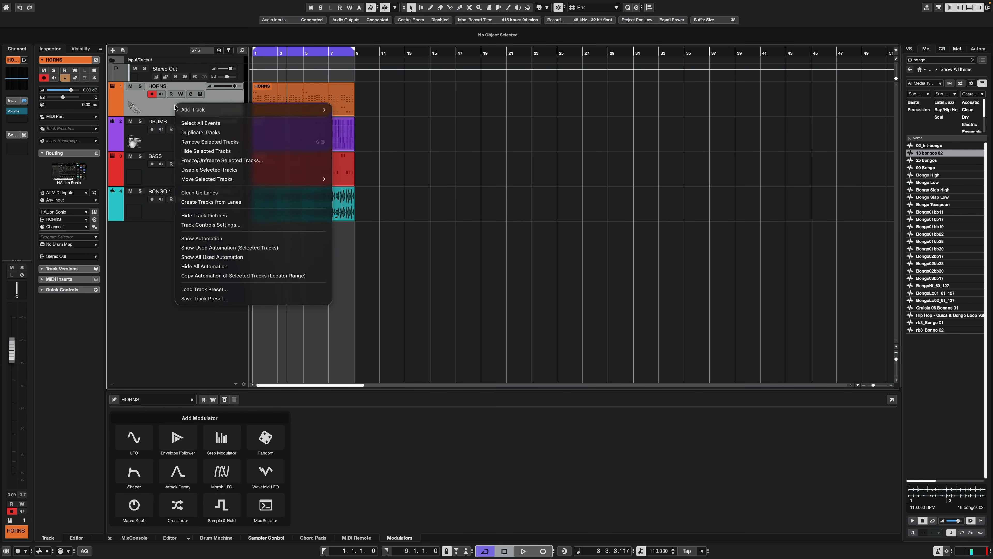
click(204, 132)
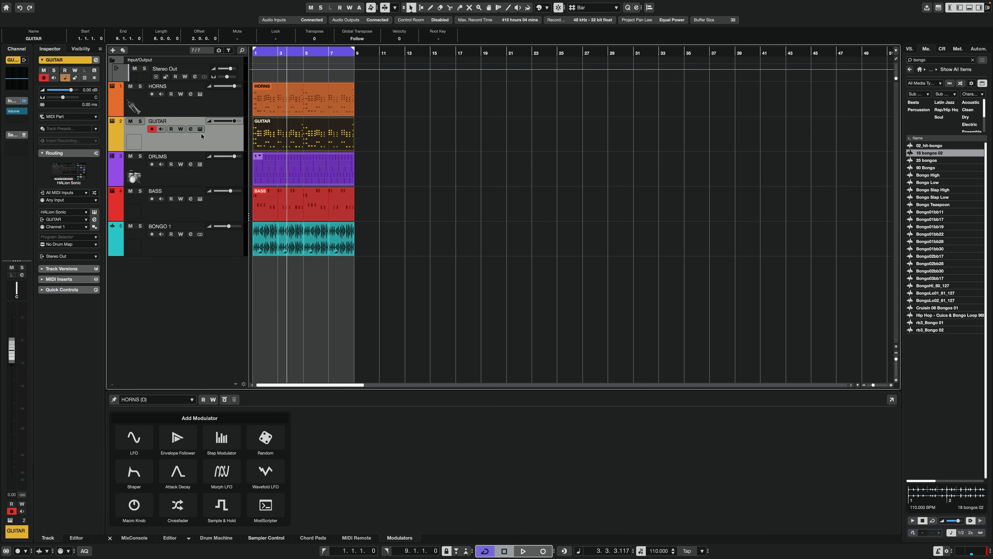
click(199, 129)
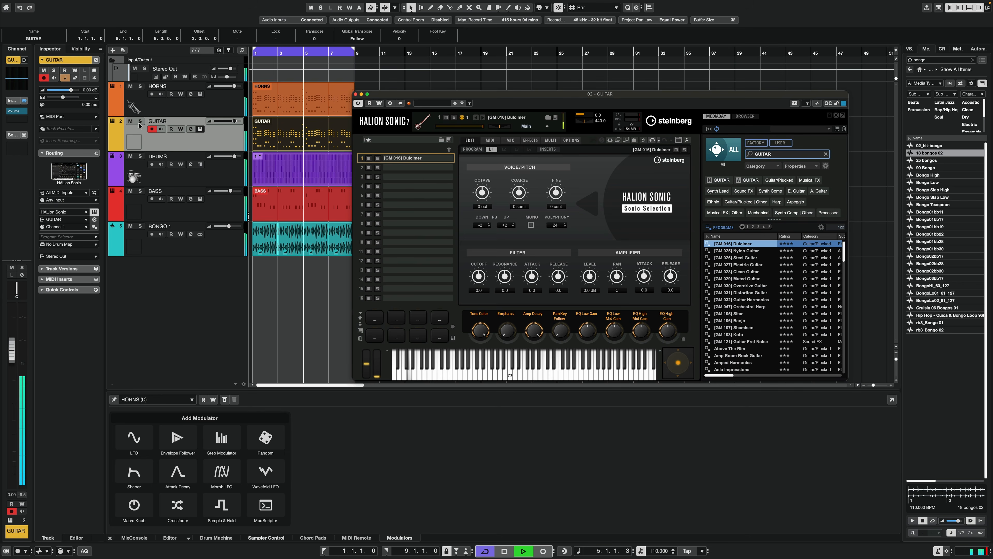
key(s)
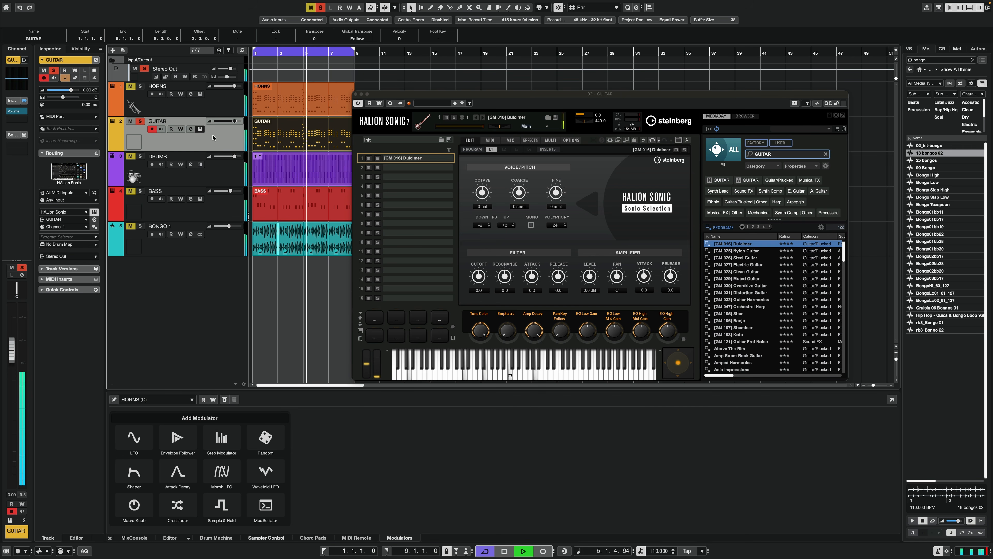
Try the Worthy Guitar & Strings, Wide Acoustic Guitar, Warm Chorused Strat and The Guitar Strummer programs on the GUITAR track.
scroll(755, 352, down, 15)
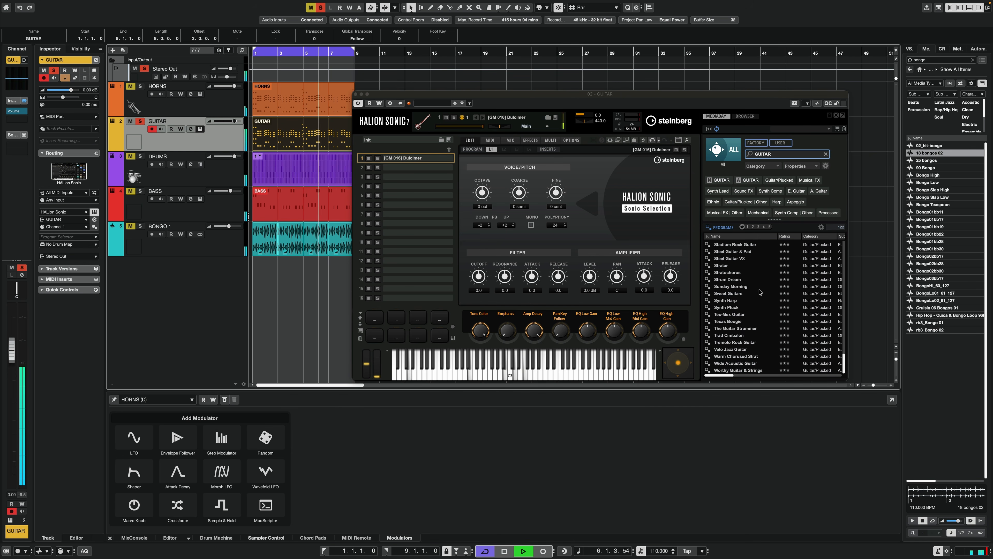
double_click(746, 370)
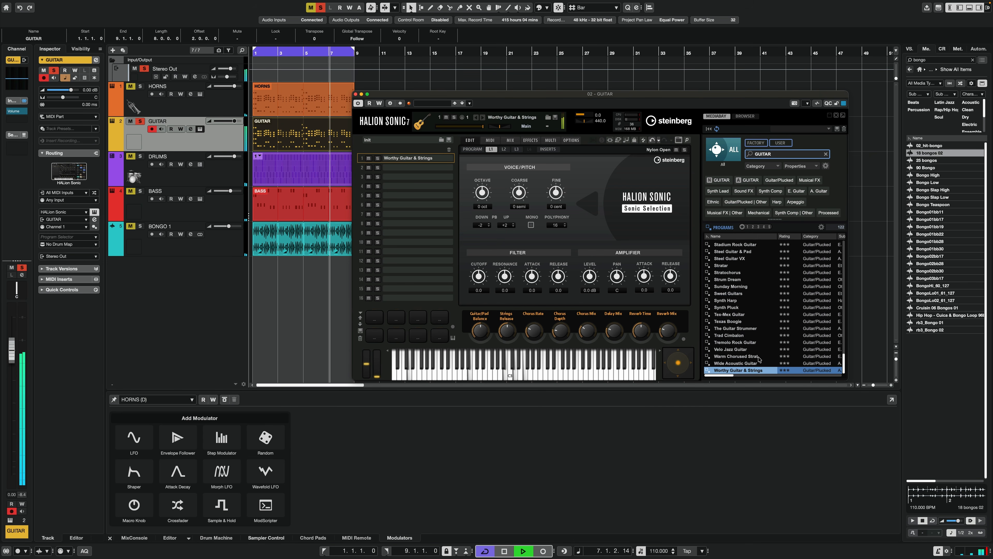
double_click(774, 361)
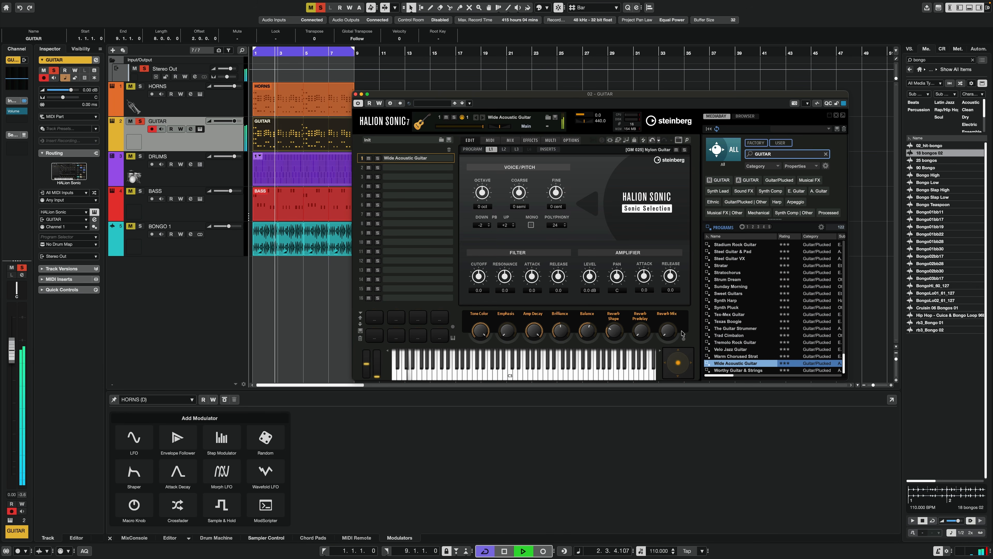
key(Up)
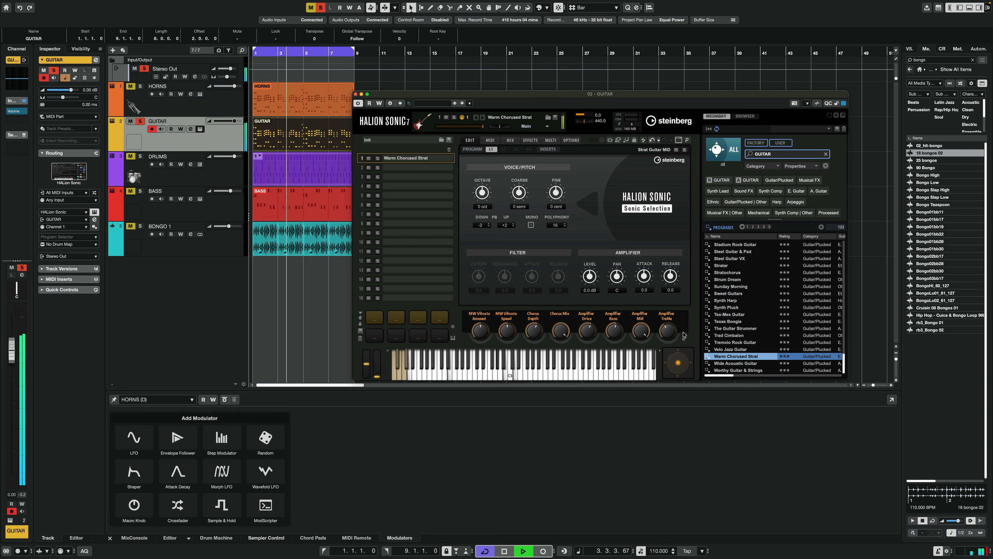
click(747, 341)
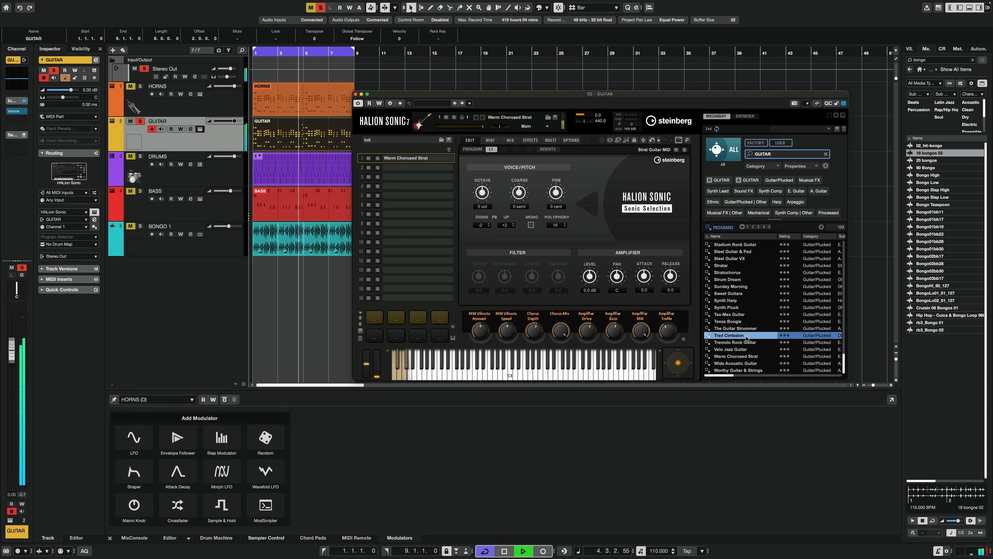
key(Up)
key(Up)
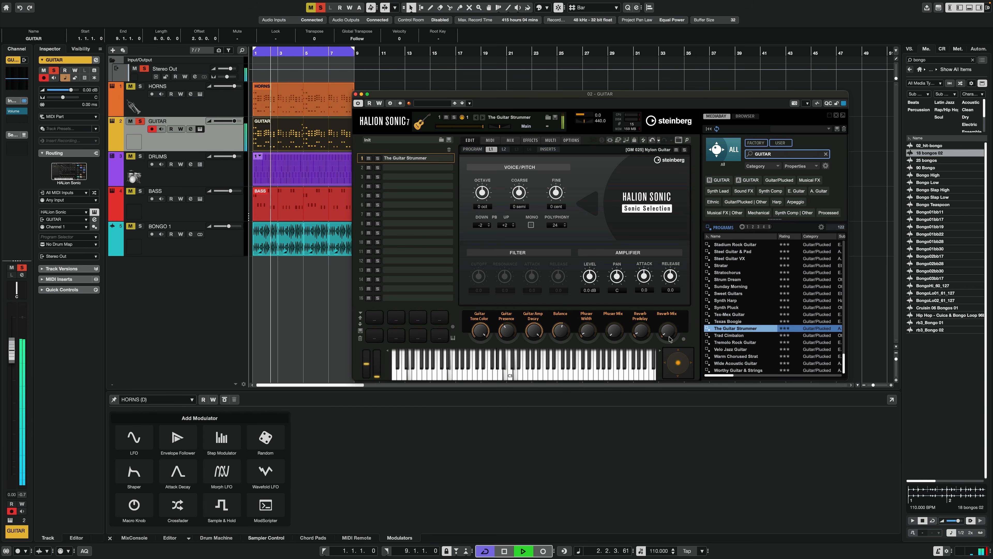
Open the GUITAR part in the note editor, select all its notes and stop playback.
double_click(301, 138)
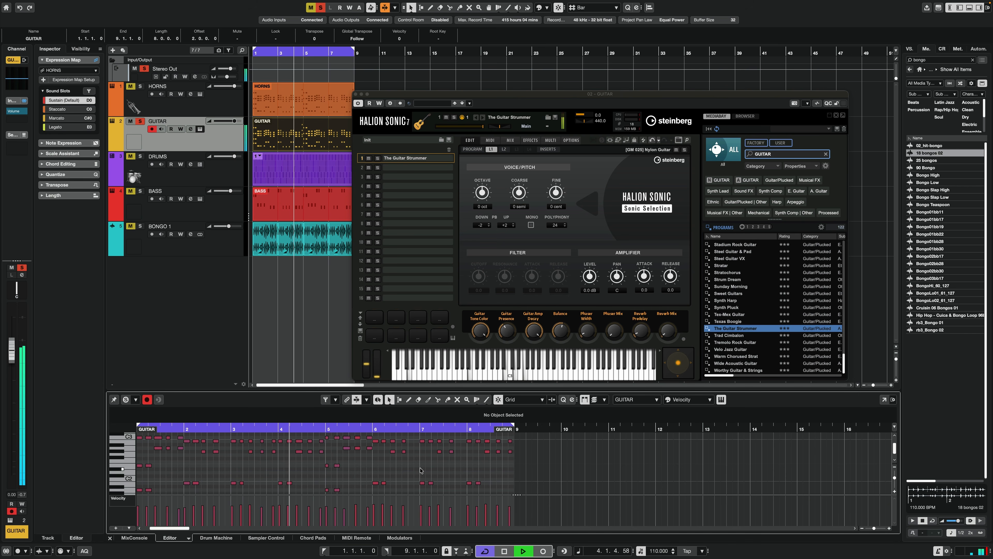
key(super+a)
key(space)
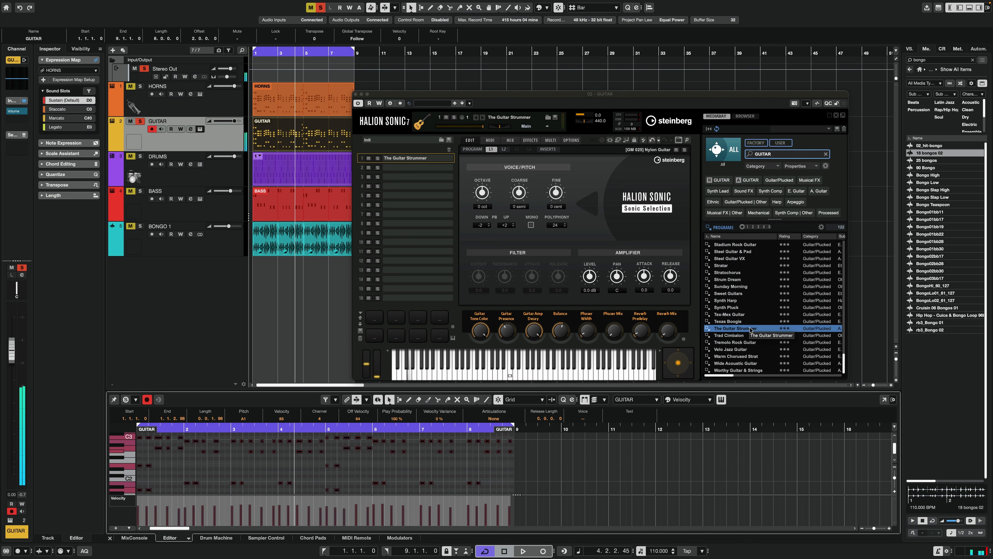
Load the Plucked Game program in the GUITAR track's HALion Sonic and play it back.
scroll(750, 328, up, 6)
scroll(750, 328, up, 8)
scroll(750, 328, down, 10)
click(729, 306)
key(space)
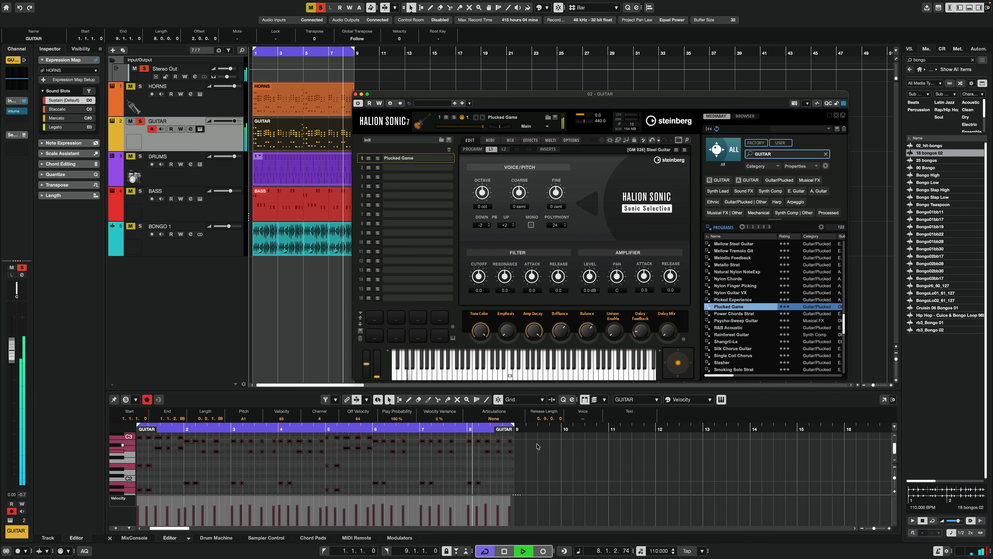
scroll(735, 328, down, 5)
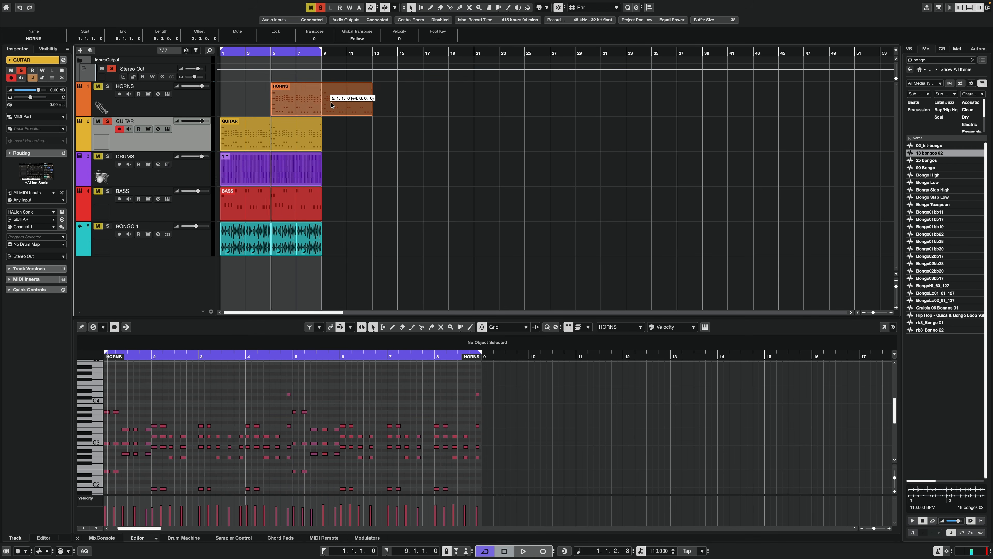
Move the HORNS, DRUMS, BASS and BONGO 1 parts to bar 9, extend the cycle range to bar 17 and play without solo.
drag(325, 97, 377, 98)
drag(350, 167, 333, 239)
drag(321, 52, 391, 47)
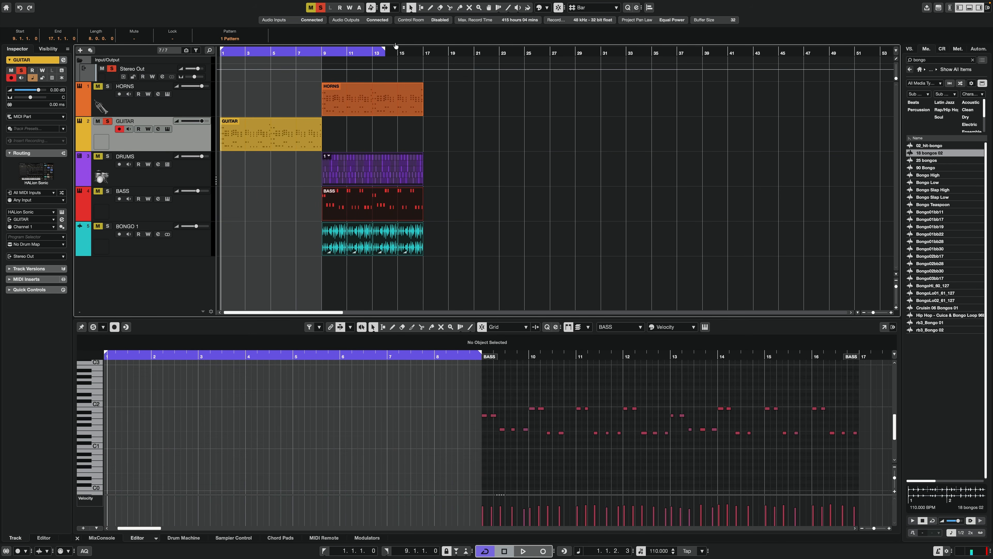
key(space)
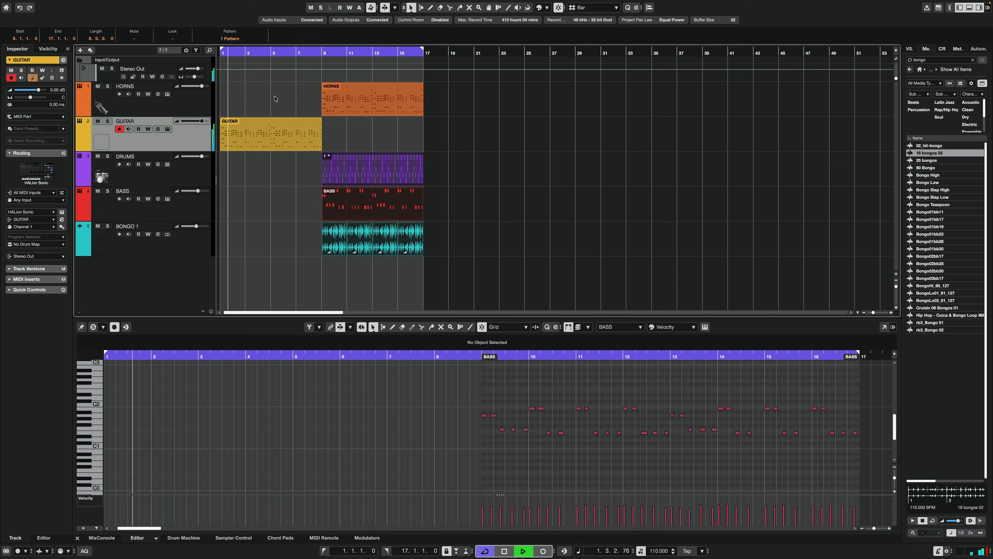
Move all the BONGO 1 loop events so that they start at bar 5.
click(499, 206)
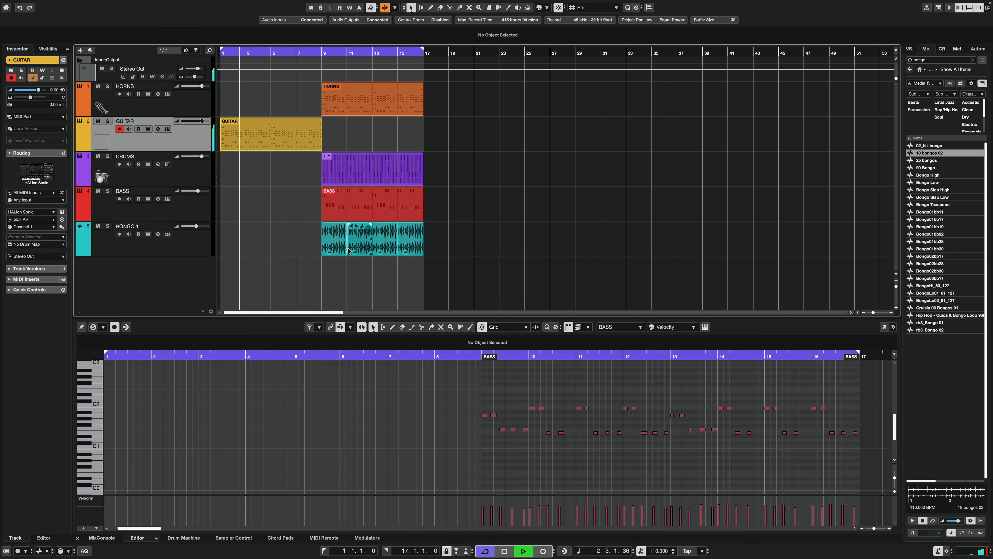
click(327, 241)
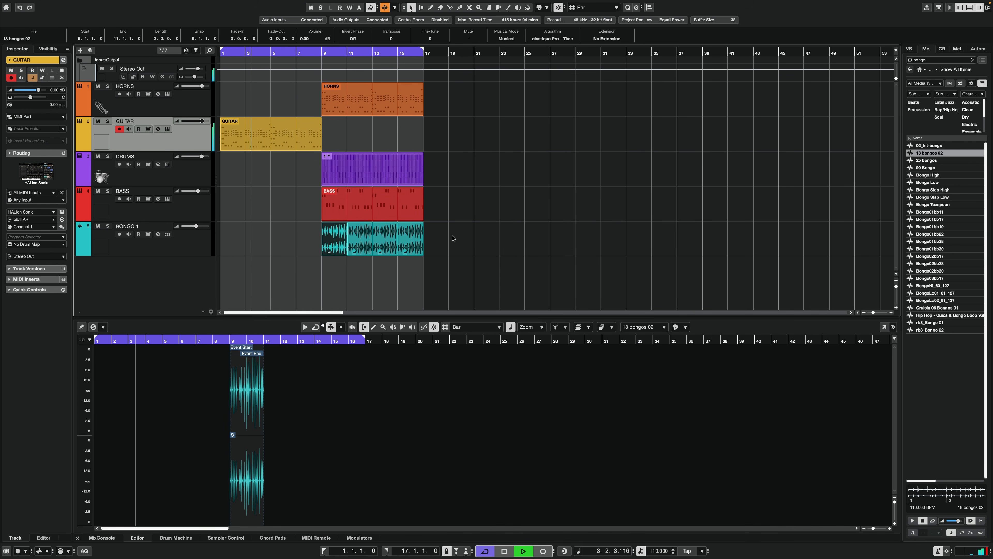
drag(360, 241, 310, 249)
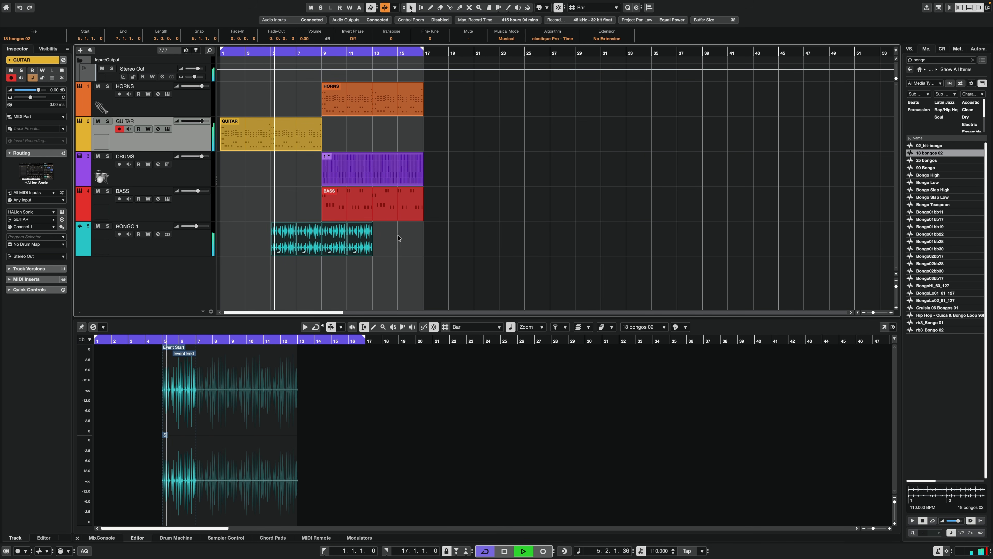
Copy the BONGO 1 loop events to bar 13 and delete the ones between bars 9 and 13.
drag(289, 239, 422, 234)
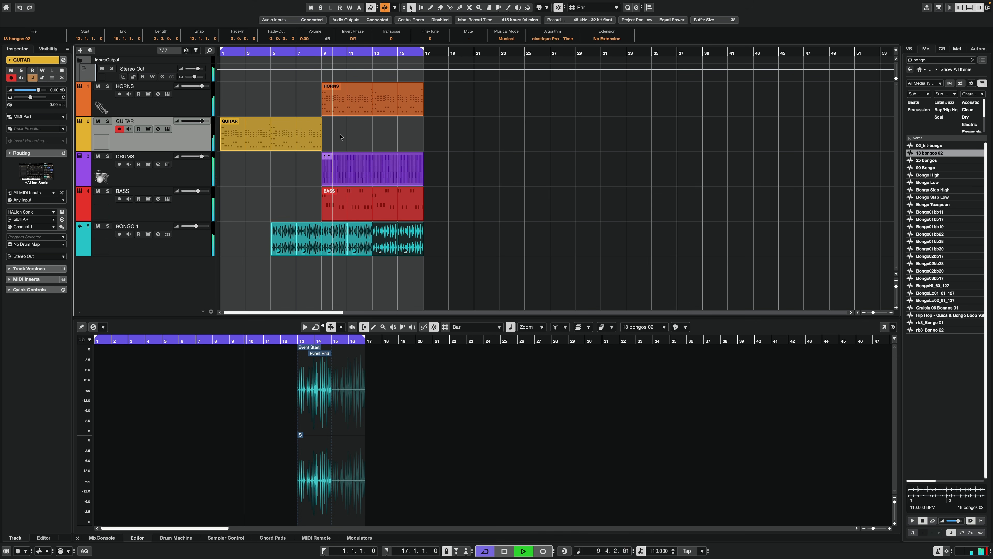
drag(341, 269, 358, 251)
key(Delete)
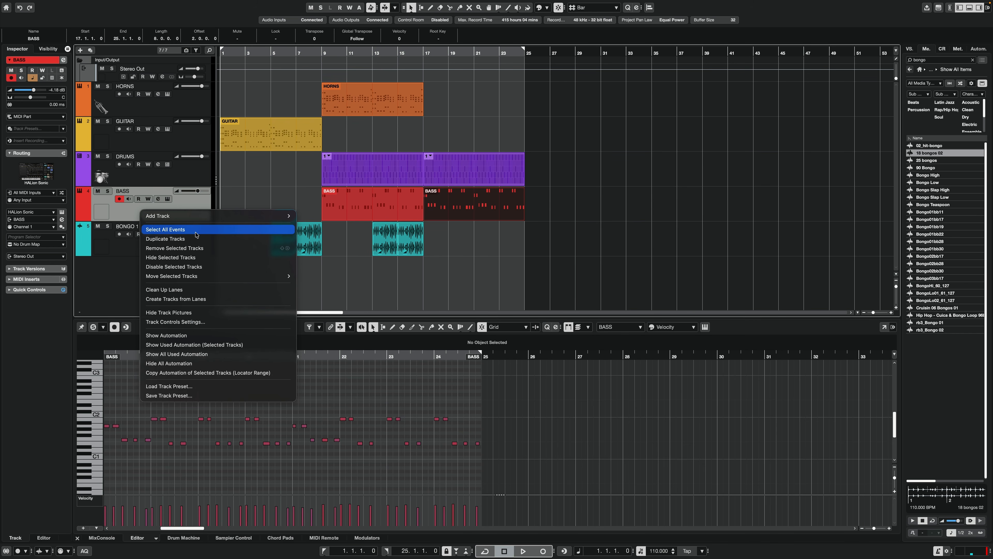
Duplicate the BASS track, deleting the bar 9 part from the duplicate and the bar 17 part from the original.
click(195, 239)
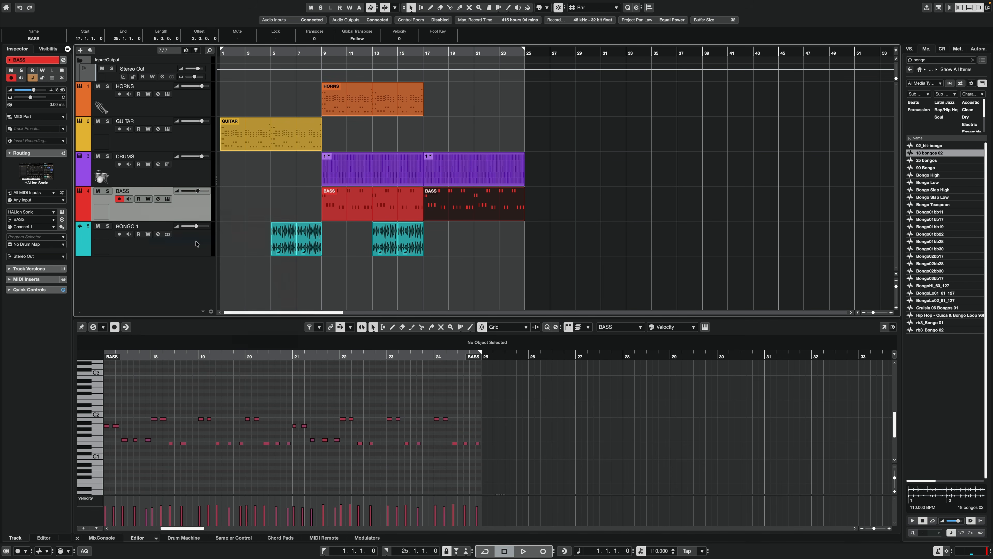
drag(309, 235, 385, 243)
key(Delete)
click(446, 209)
key(Delete)
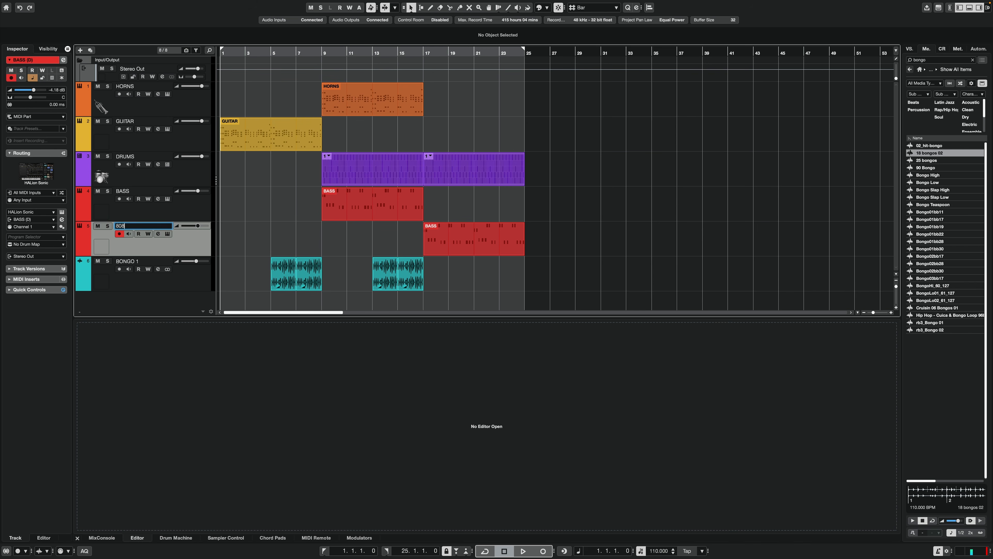
Name the duplicated bass track 808 and replace it with a sampler track holding its part.
click(213, 539)
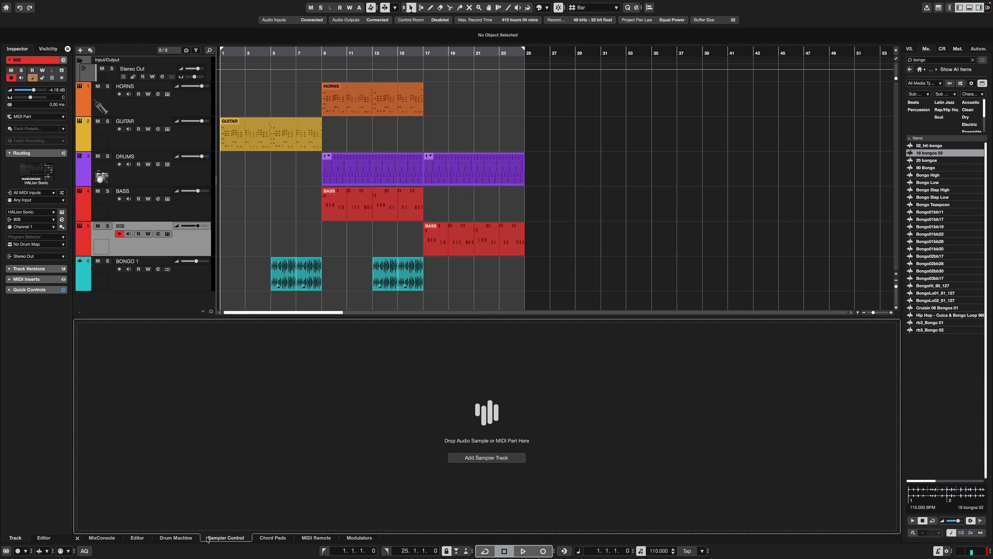
click(521, 461)
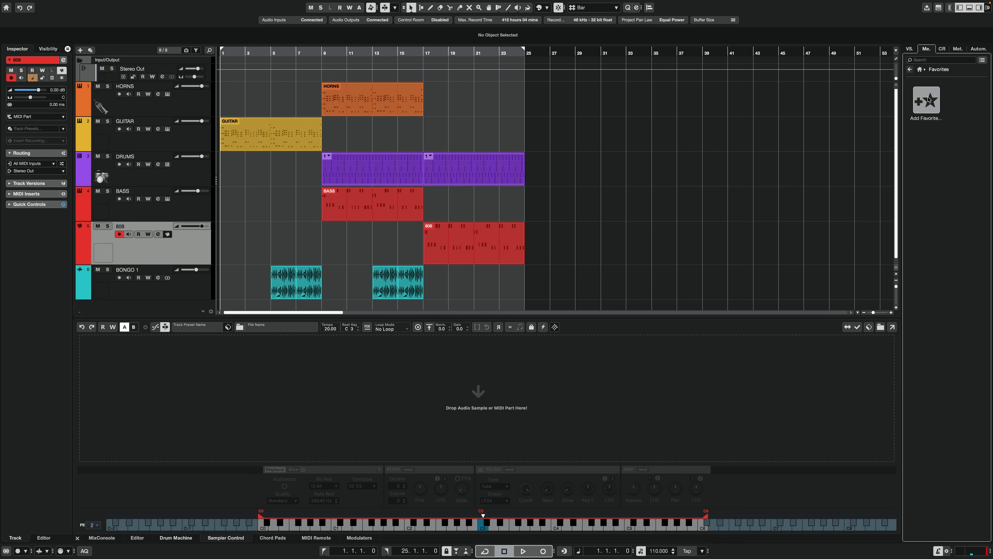
Add the WHOLE LOOPS folder from Samples on the SOUNDS drive as a media favorite.
click(930, 100)
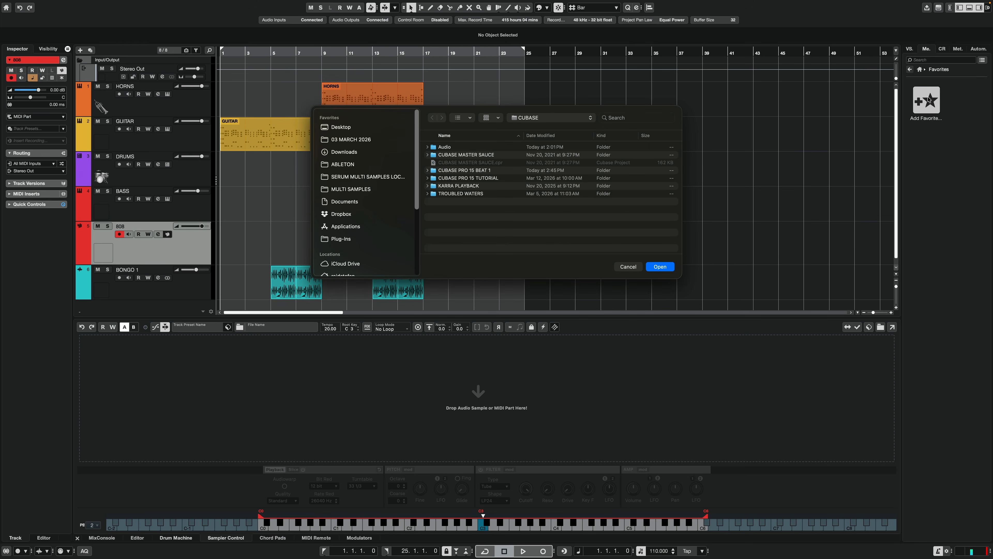
click(342, 215)
scroll(372, 225, down, 5)
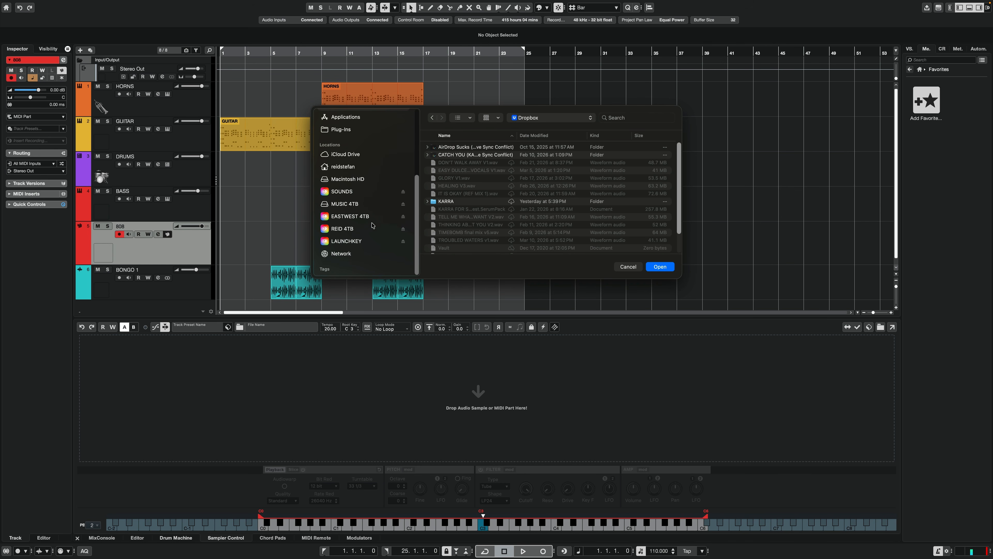
click(372, 192)
double_click(462, 177)
click(470, 186)
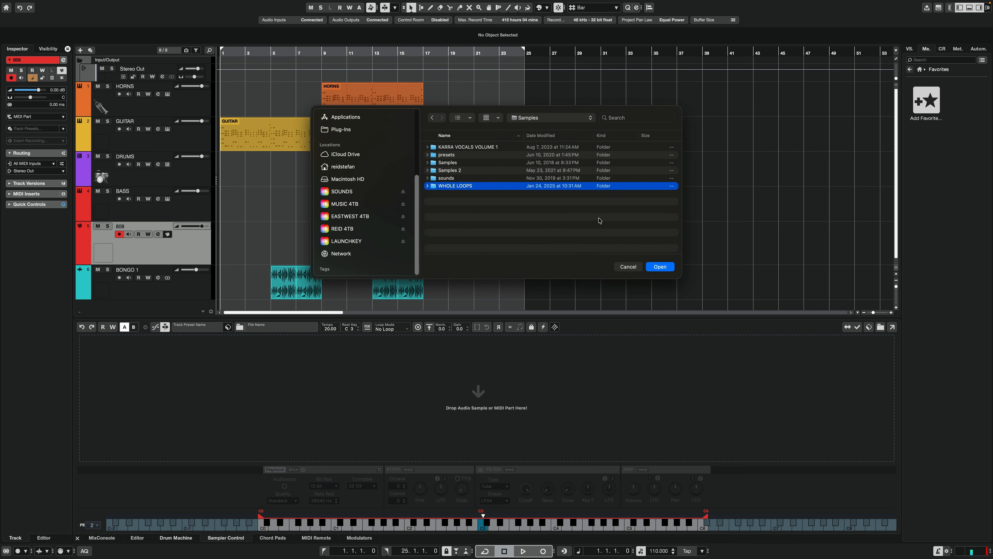
click(660, 266)
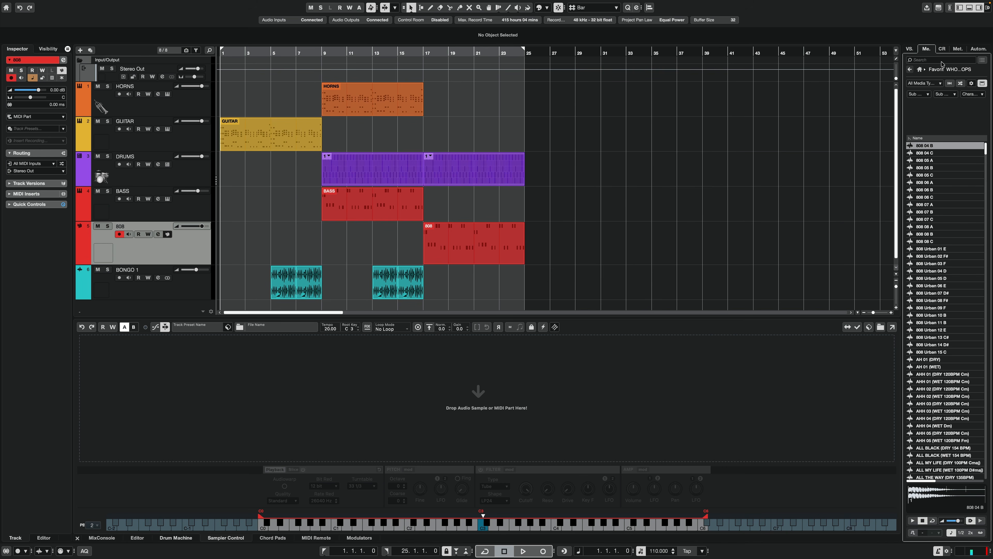
Search the WHOLE LOOPS favorite for 808 and audition several of the samples, including 808 Urban 05 D.
text(808)
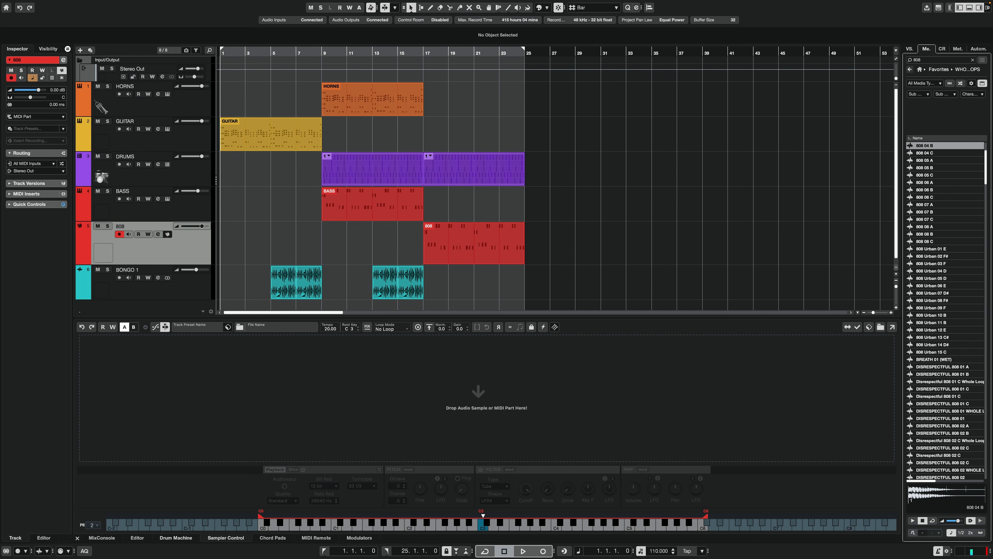
click(952, 192)
click(957, 243)
click(959, 279)
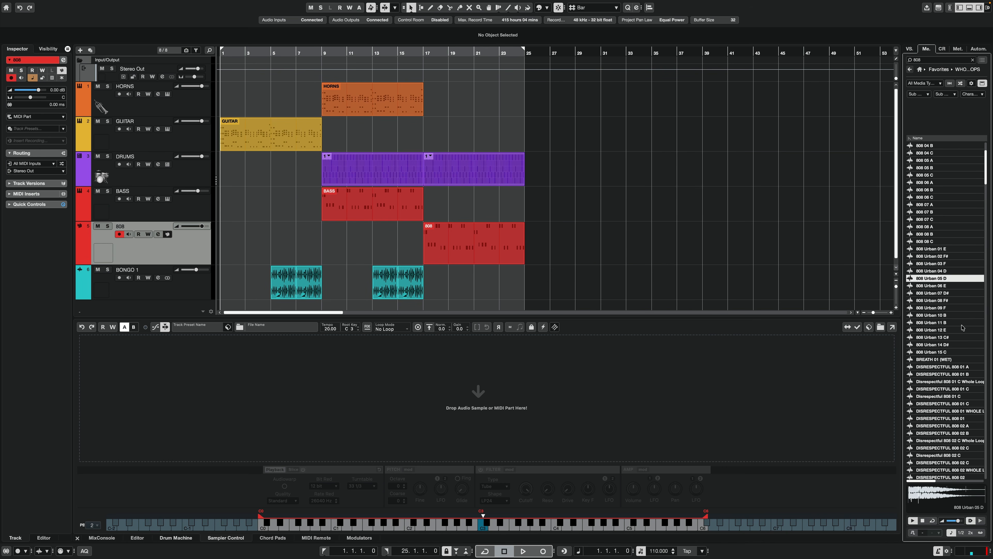
scroll(961, 326, down, 20)
click(960, 339)
click(955, 315)
click(957, 280)
click(968, 419)
Audition further 808 samples from the WLUB2, WLRH2 and DISRESPECTFUL series.
scroll(969, 419, down, 20)
scroll(970, 422, down, 20)
click(963, 416)
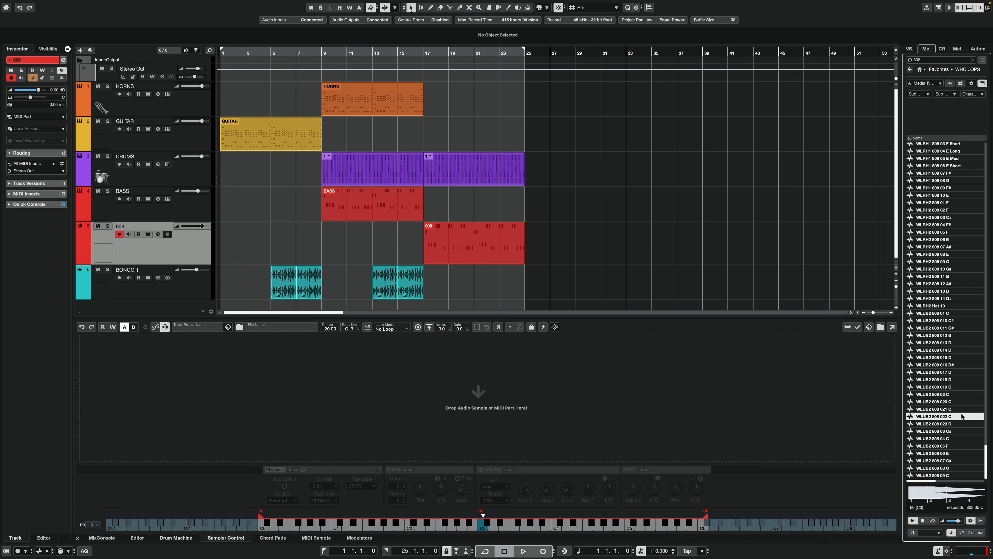
click(946, 374)
click(941, 218)
scroll(946, 229, up, 15)
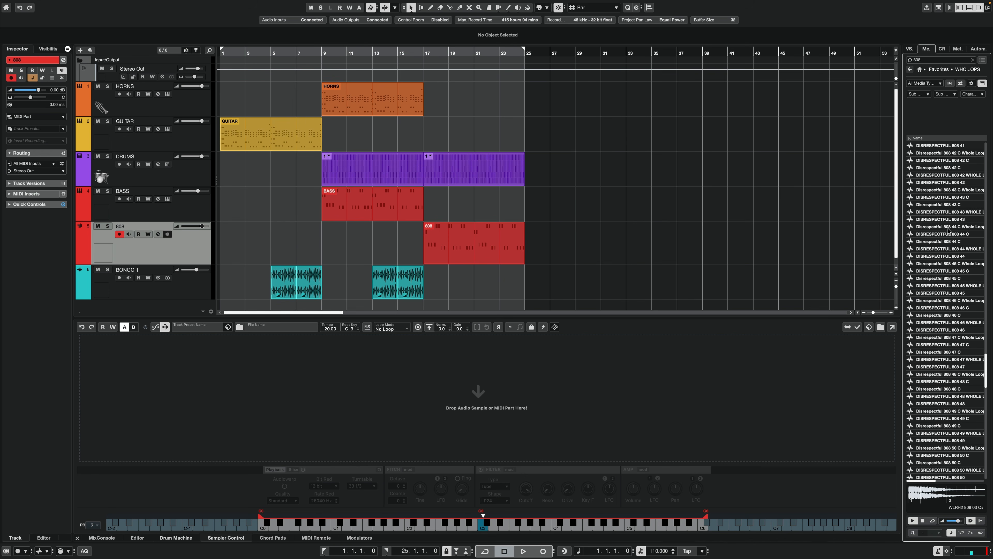
key(Down)
key(Down)
key(Down)
key(Down)
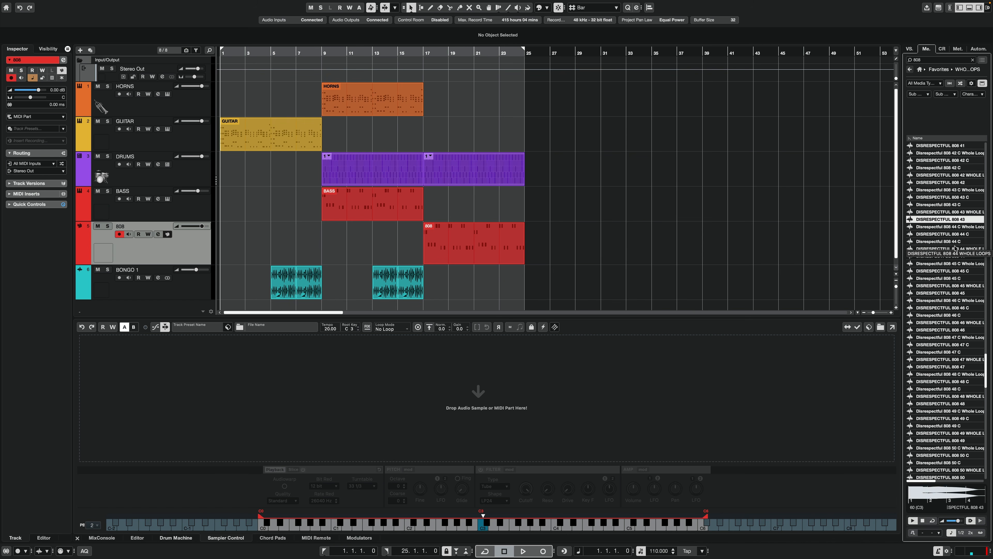
Load the WLUB2 808 04 C sample into the 808 track's sampler.
scroll(954, 254, down, 9)
scroll(952, 252, down, 20)
click(958, 439)
key(Down)
key(Up)
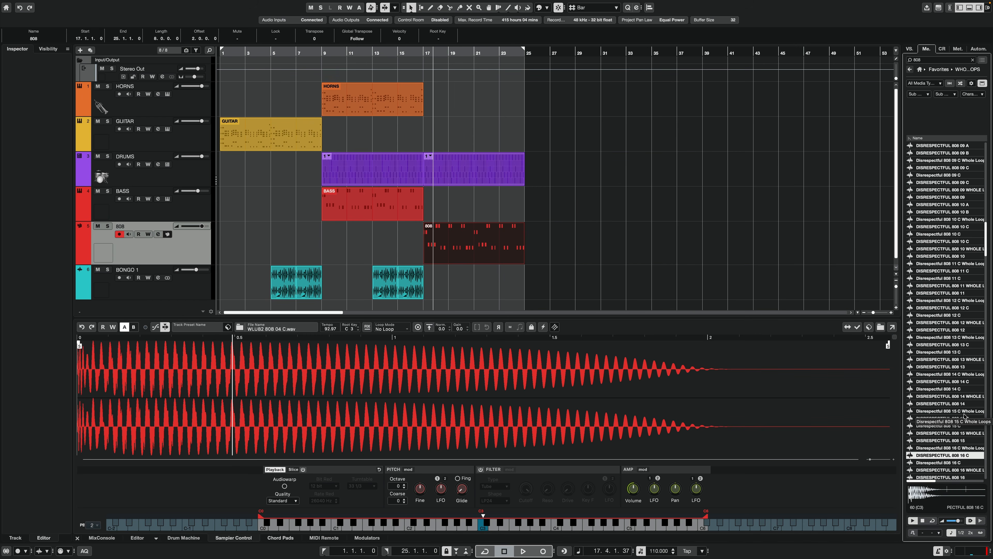
Load the DISRESPECTFUL 808 16 WHOLE LOOPS sample into the 808 sampler and play it back in Playback mode.
key(Down)
key(Down)
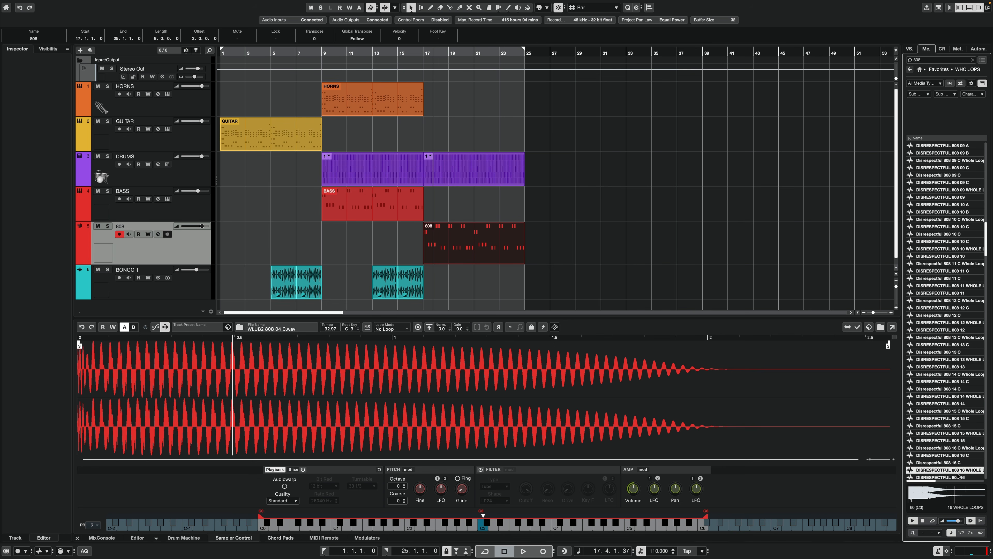
drag(948, 473, 494, 421)
key(space)
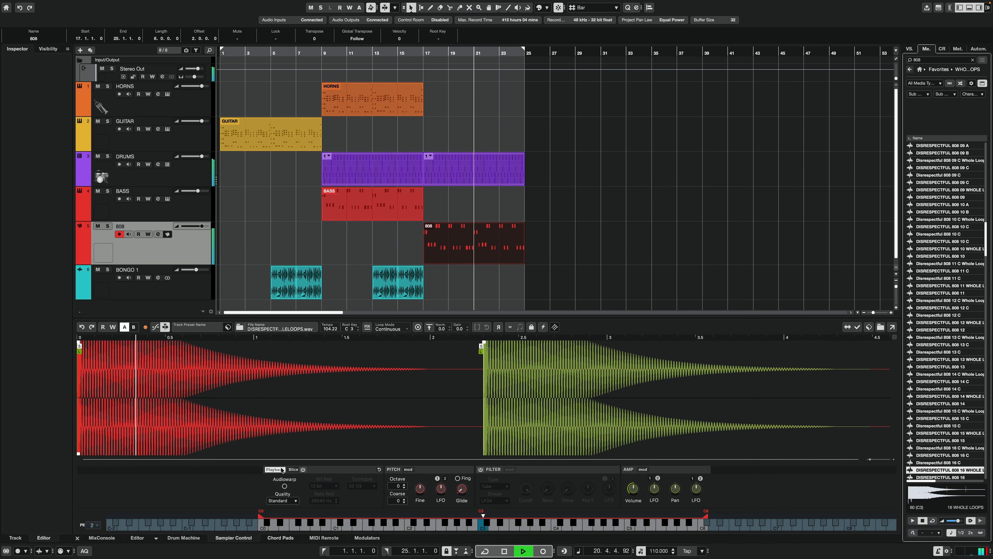
click(292, 469)
click(275, 469)
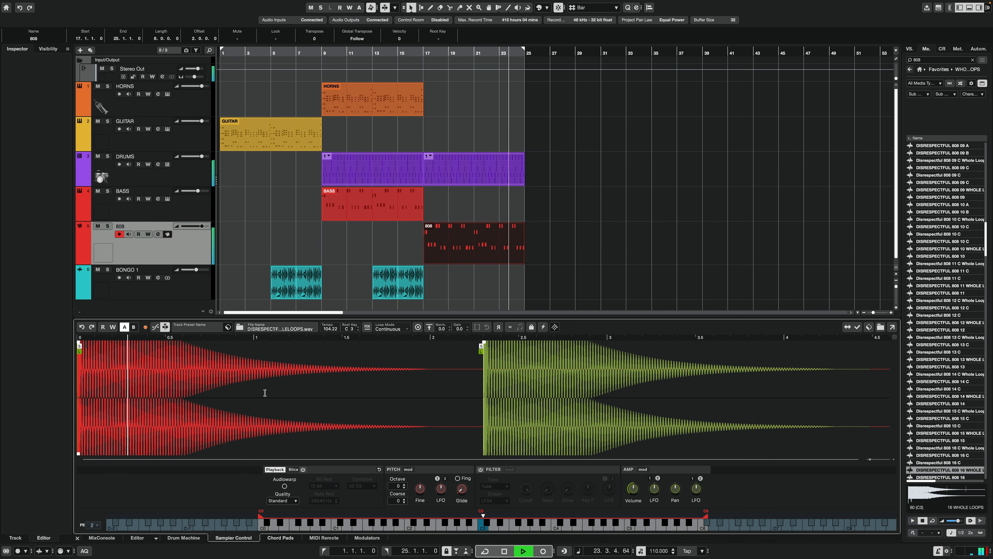
key(space)
Open the 808 part in the note editor and select all its notes.
double_click(449, 248)
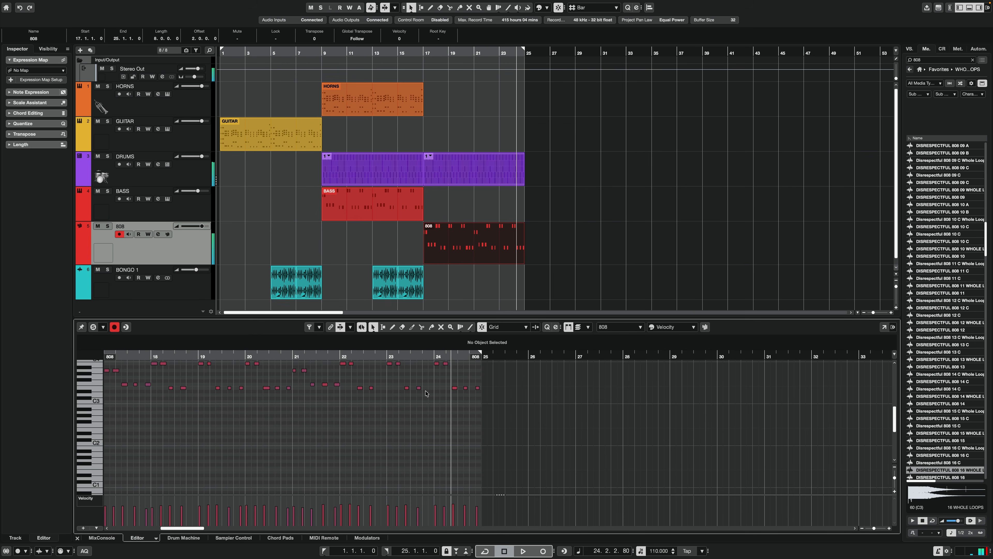
key(super+a)
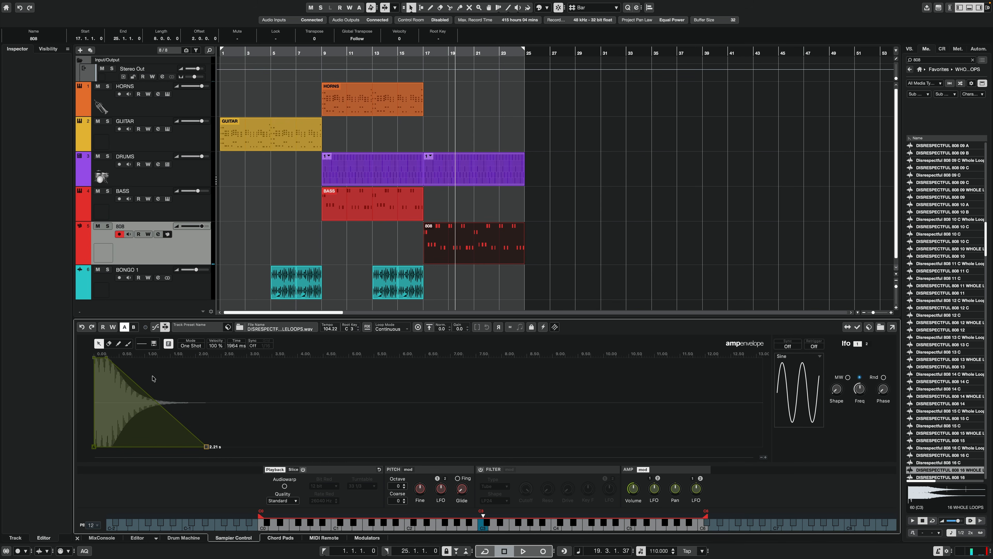
Set the 808 sampler's amp envelope to One Shot mode and play the part to check its decay.
scroll(131, 378, up, 5)
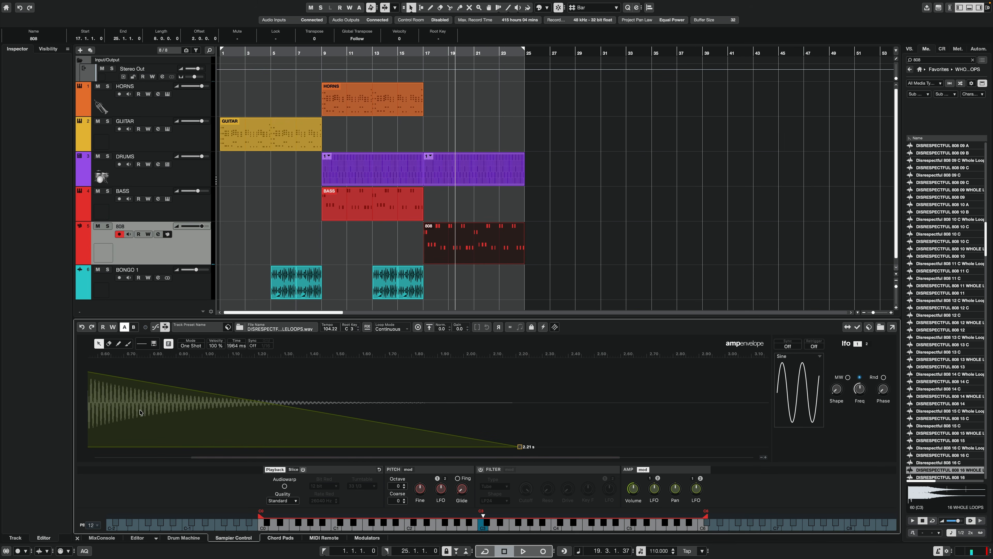
key(alt+space)
drag(216, 458, 137, 452)
key(space)
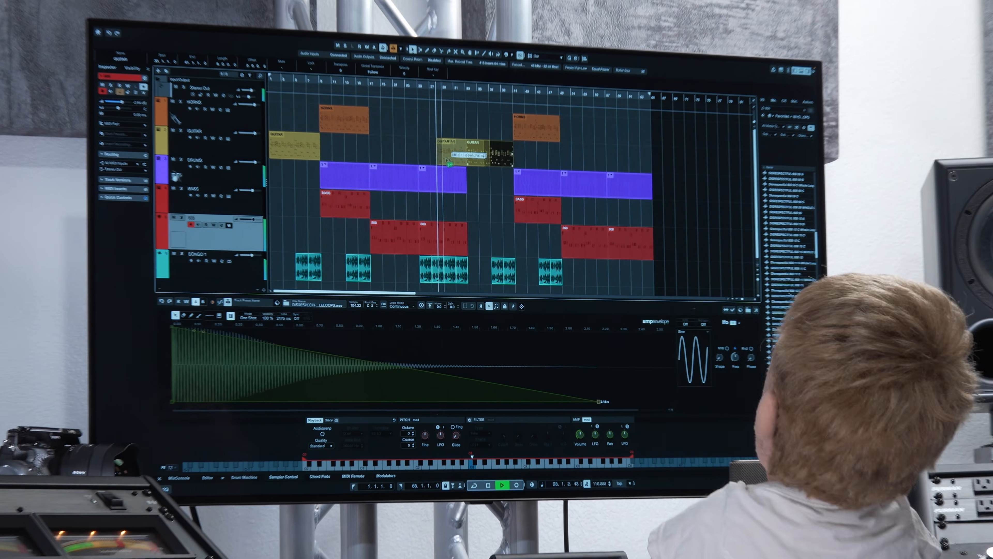
Place the copied GUITAR parts so that they start at bar 25 and close the lower zone.
drag(449, 184, 439, 190)
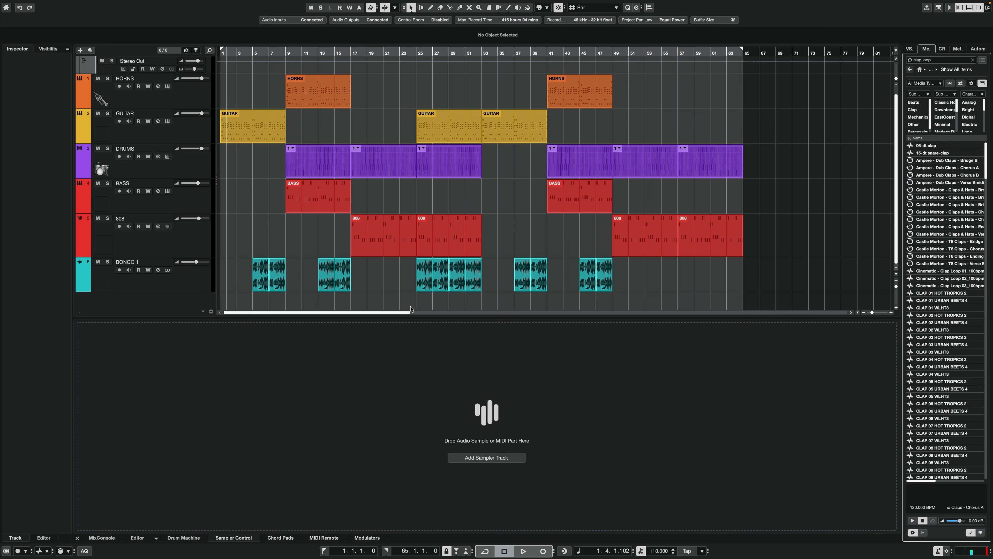
click(77, 538)
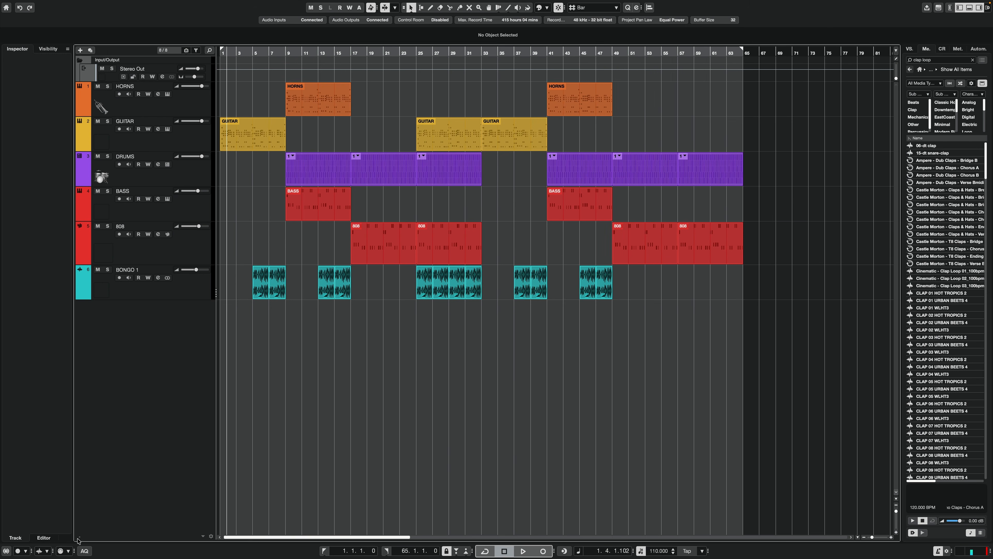
Add a mono audio track named CLAP LOOP 1 with MIC/LINE/HIZ 1 (Mono) as its input routing.
click(85, 50)
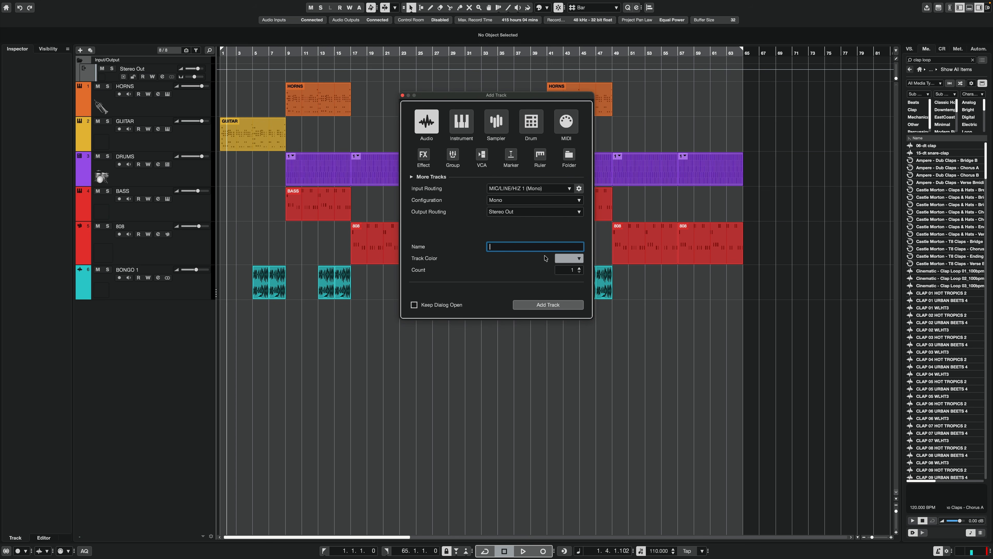
click(541, 189)
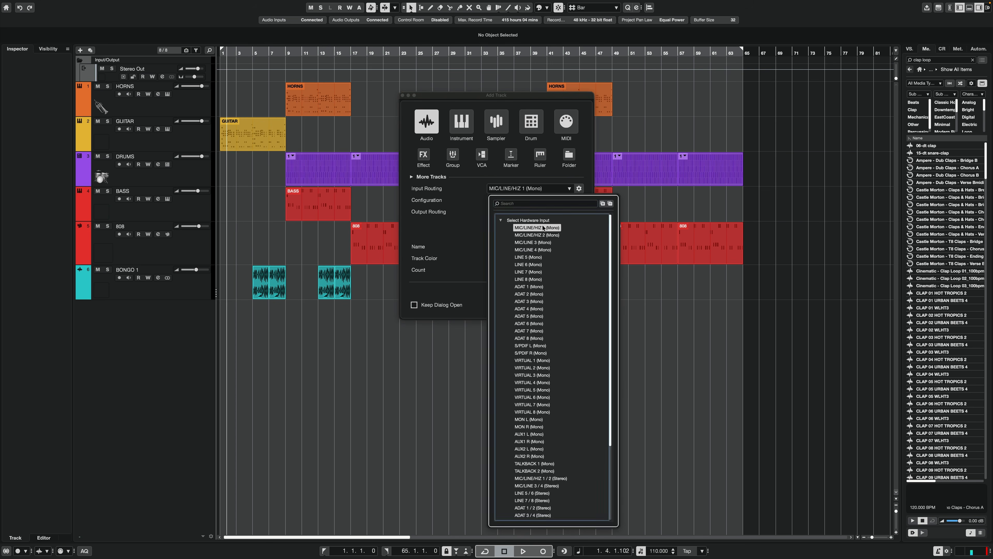
click(543, 222)
click(547, 305)
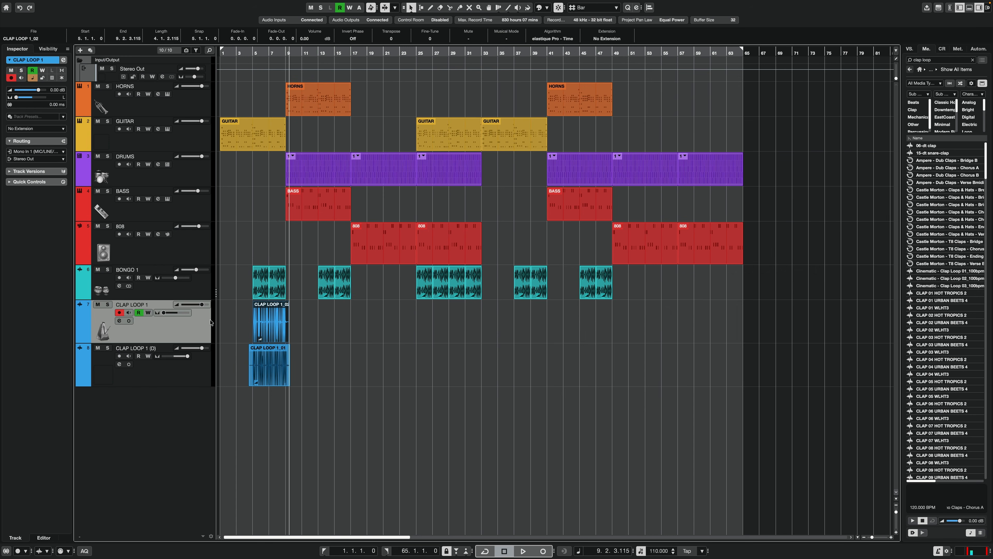
Play the clap loops and narrow their panning, setting CLAP LOOP 1 to L27 and bringing CLAP LOOP 1 (D) closer to centre.
key(space)
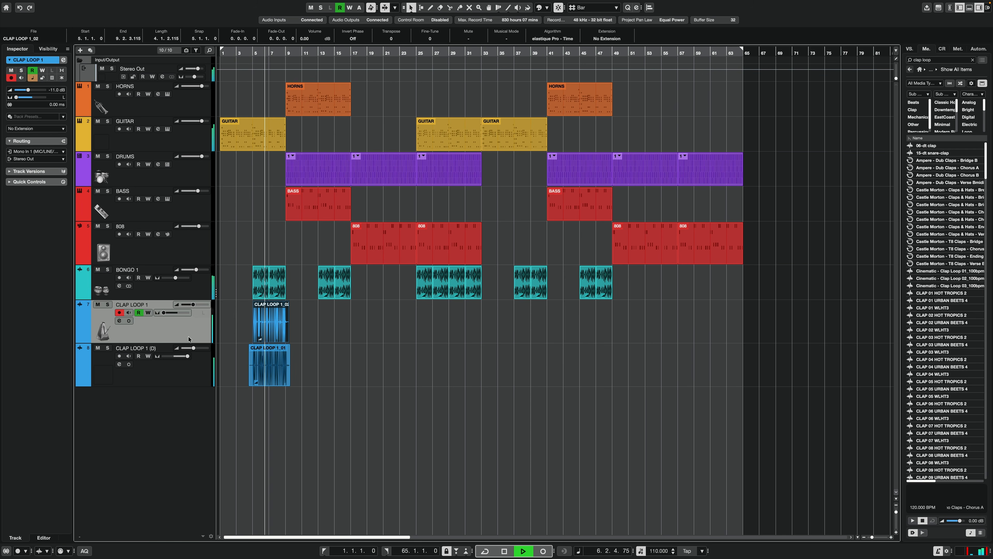
drag(186, 359, 180, 357)
drag(163, 313, 172, 313)
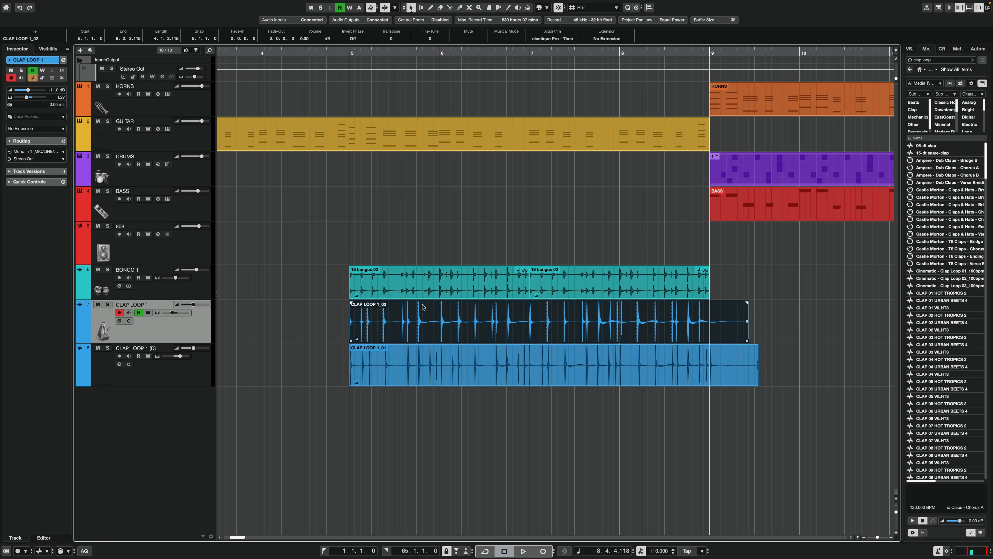
Open the Quantize Panel and create a groove preset from the first 18 bongos 02 event.
click(628, 8)
drag(106, 23, 235, 139)
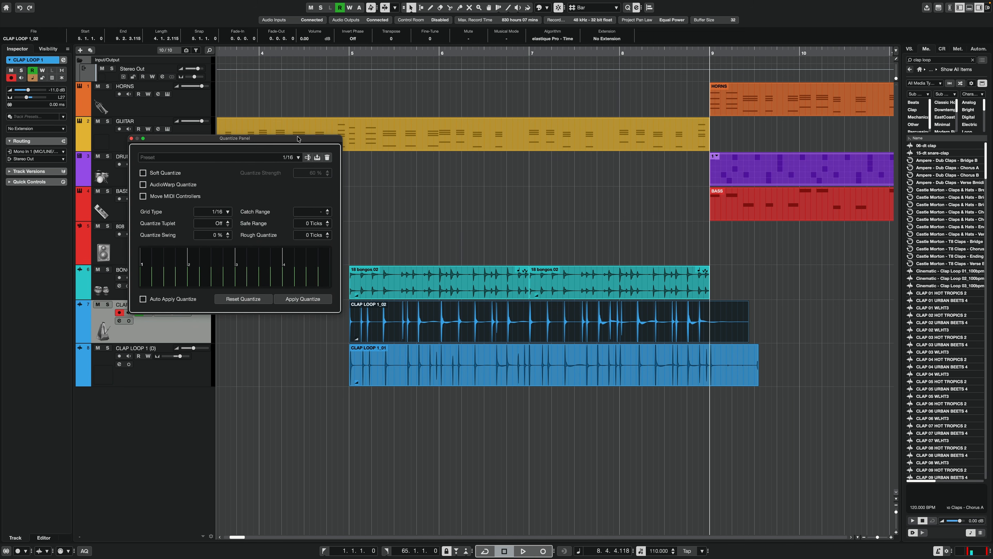
drag(298, 139, 293, 151)
click(430, 295)
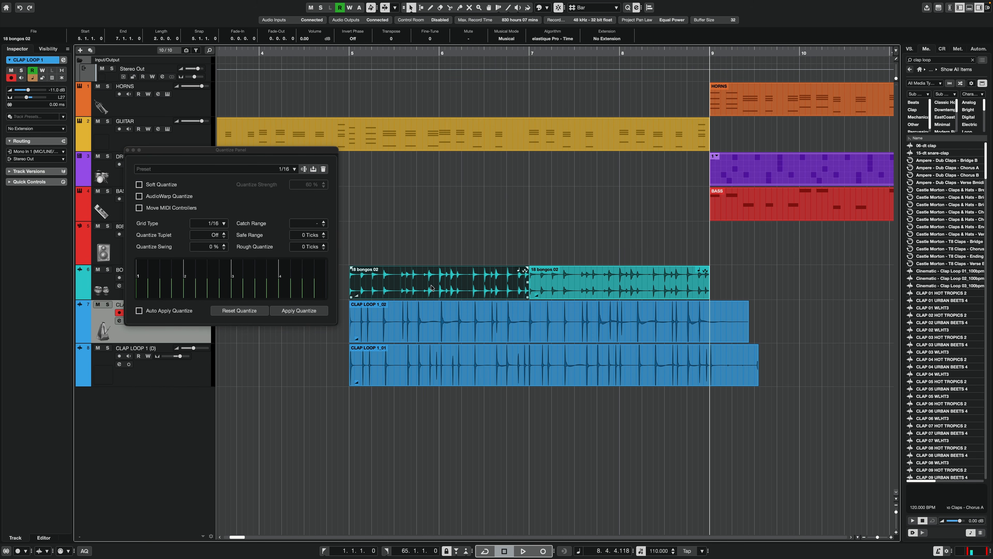
Quantize the CLAP LOOP 1_02 event to the 18 bongos 02 groove with AudioWarp Quantize enabled.
click(467, 331)
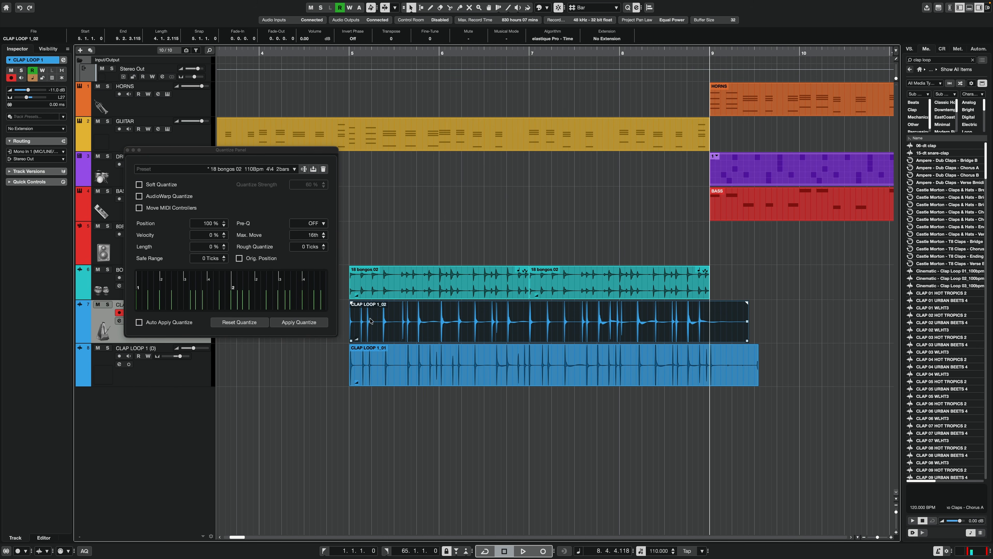
click(169, 195)
click(313, 323)
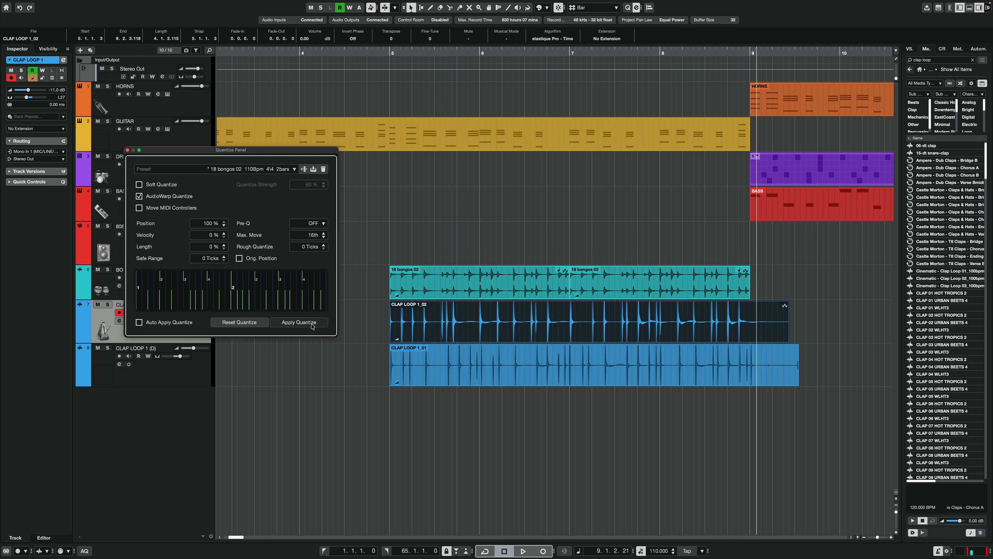
Quantize the CLAP LOOP 1_01 event to the 18 bongos 02 groove and play back both clap loops with the bongos.
click(484, 369)
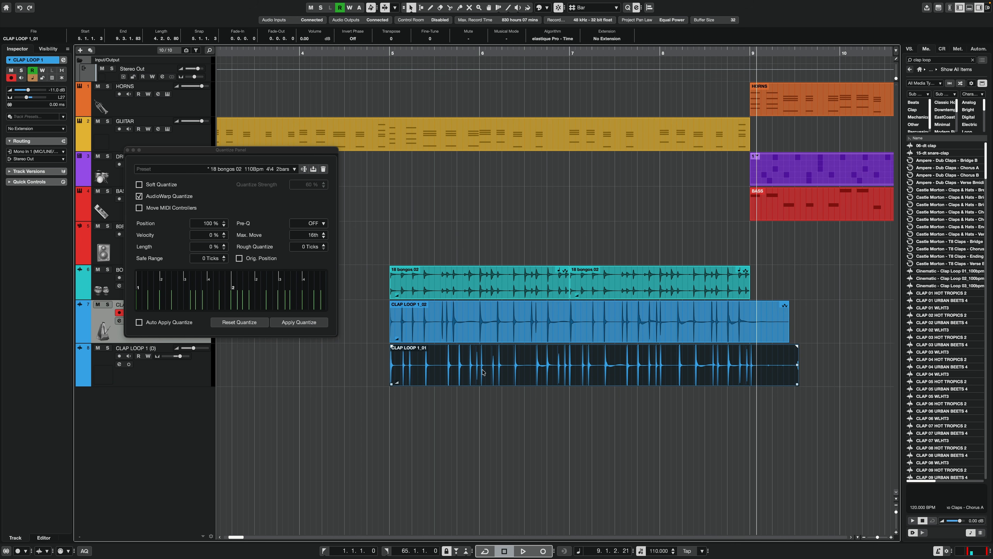
click(314, 323)
key(space)
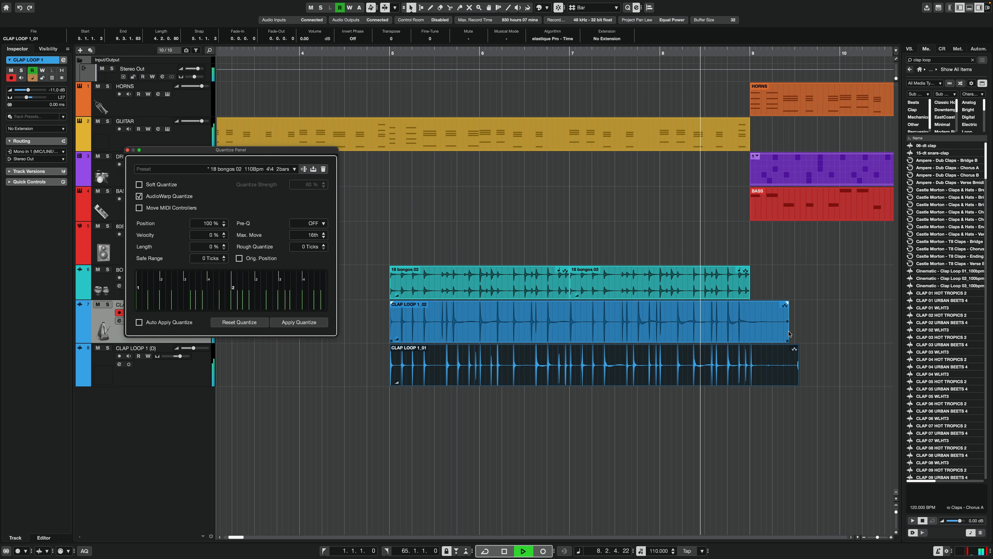
key(space)
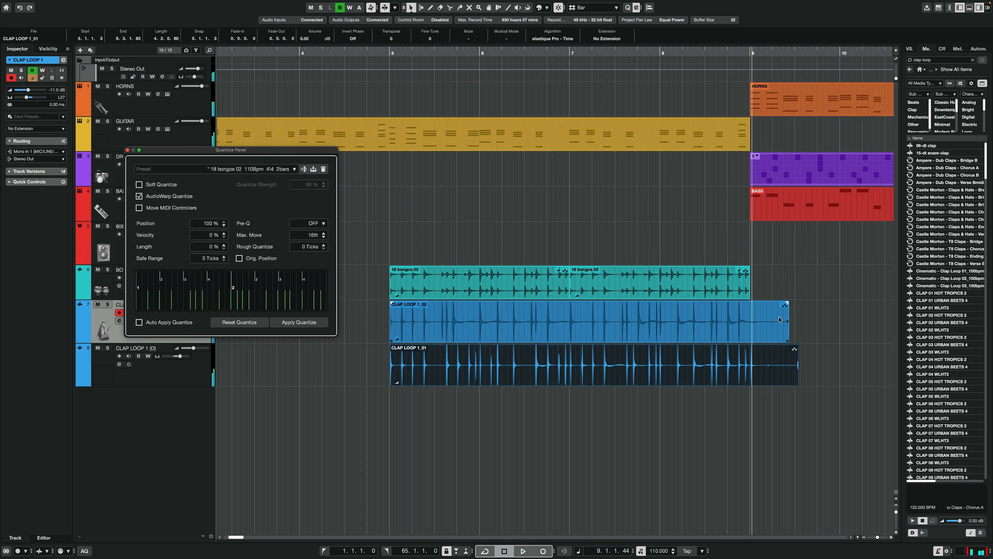
click(841, 285)
key(space)
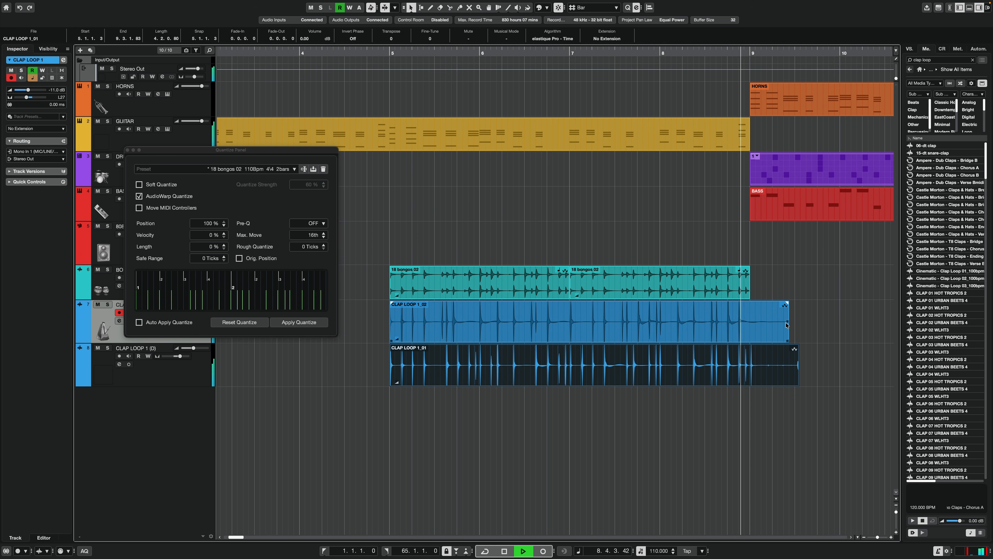
key(space)
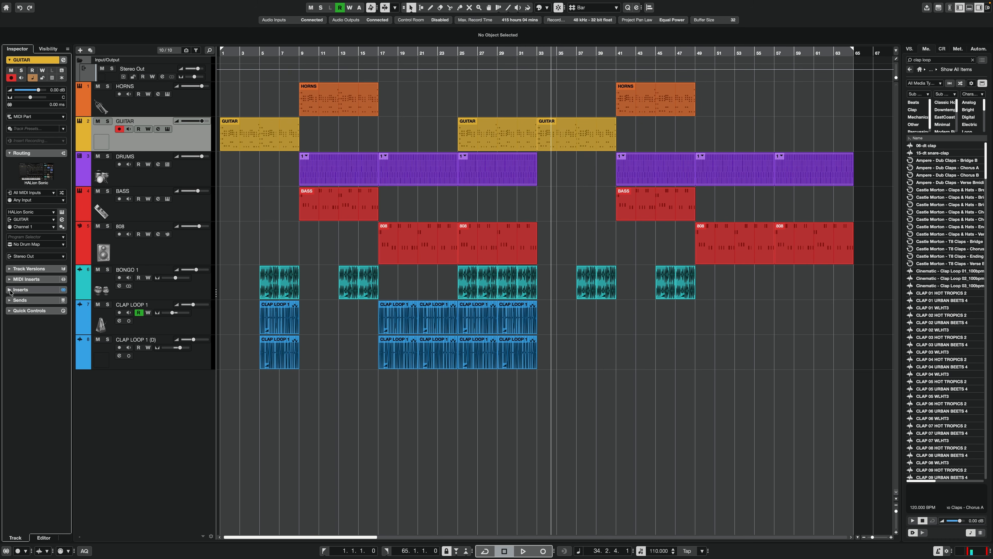
Insert the RoomWorks reverb on the GUITAR track, lower its mix to about 4 % and adjust the reverb time during playback.
click(46, 311)
text(REVERB)
scroll(55, 487, down, 5)
double_click(66, 492)
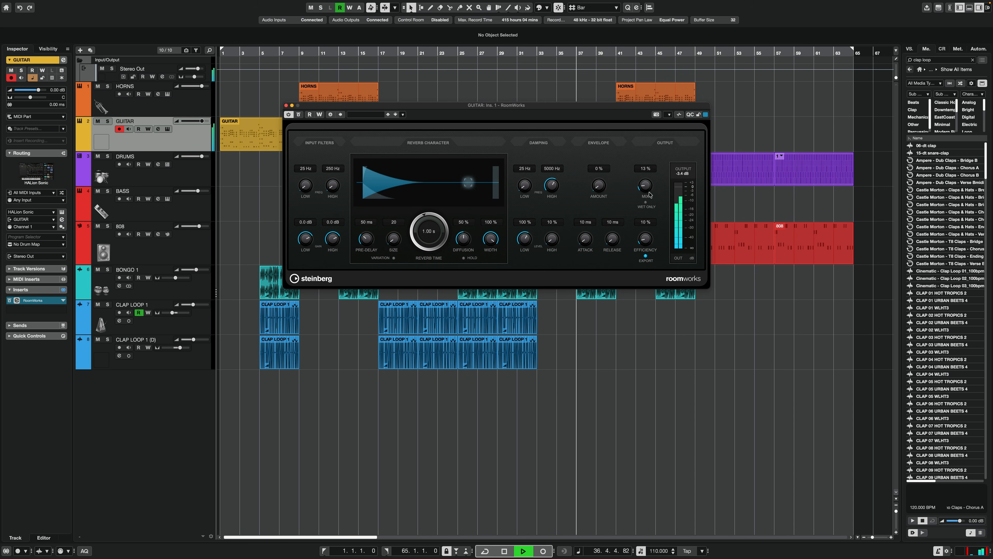
mouse_move(646, 187)
mouse_down()
mouse_move(648, 202)
mouse_move(649, 191)
mouse_up()
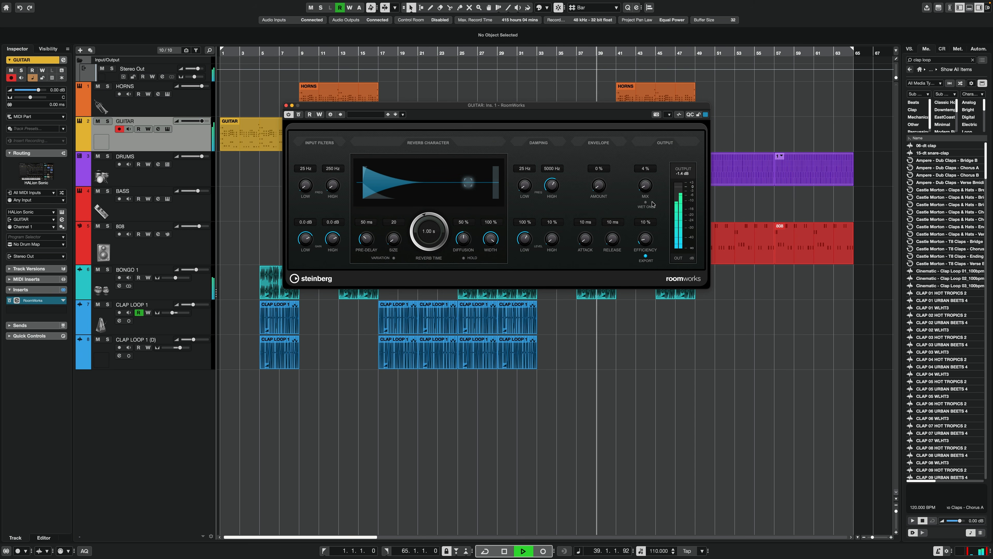
drag(434, 229, 441, 211)
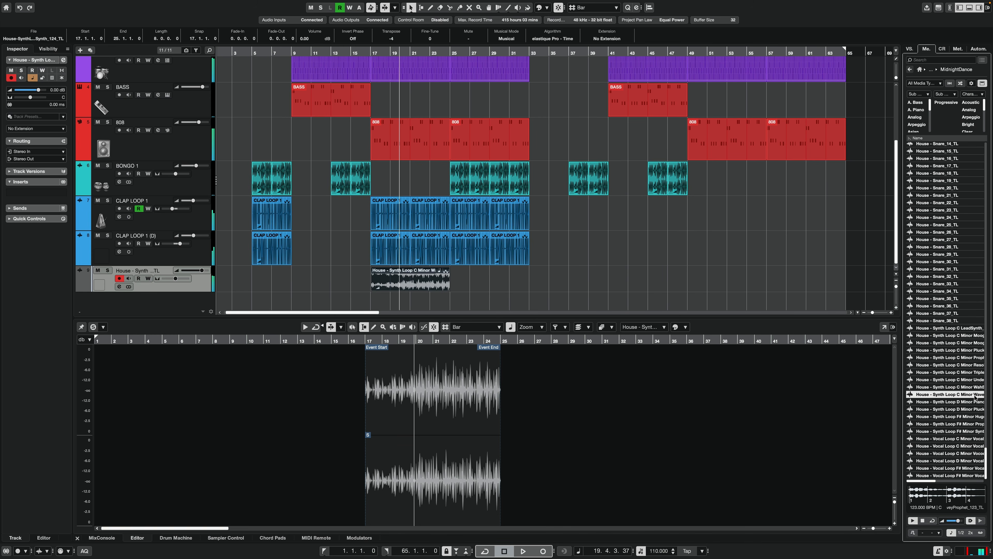
Audition more of the House - Synth Loop samples in the MidnightDance library against the beat.
key(Down)
key(Down)
key(Down)
key(Down)
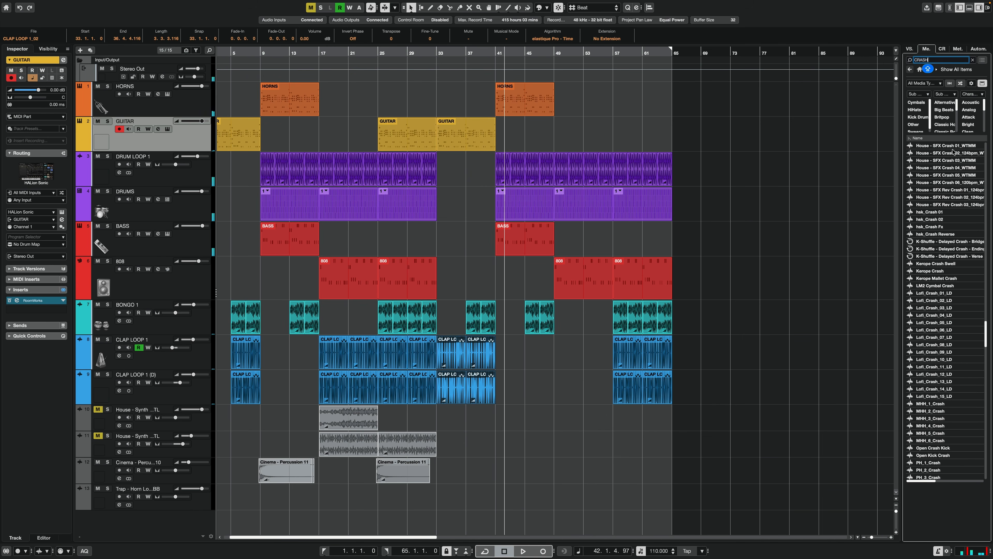
Audition crash samples from the CRASH search, including the House - SFX, hsk, Lofi, MHH and WLRH1 crashes.
click(950, 147)
click(943, 181)
click(944, 189)
click(944, 197)
click(945, 204)
click(946, 212)
click(946, 219)
click(946, 227)
click(947, 235)
click(951, 293)
click(952, 419)
click(953, 426)
click(953, 419)
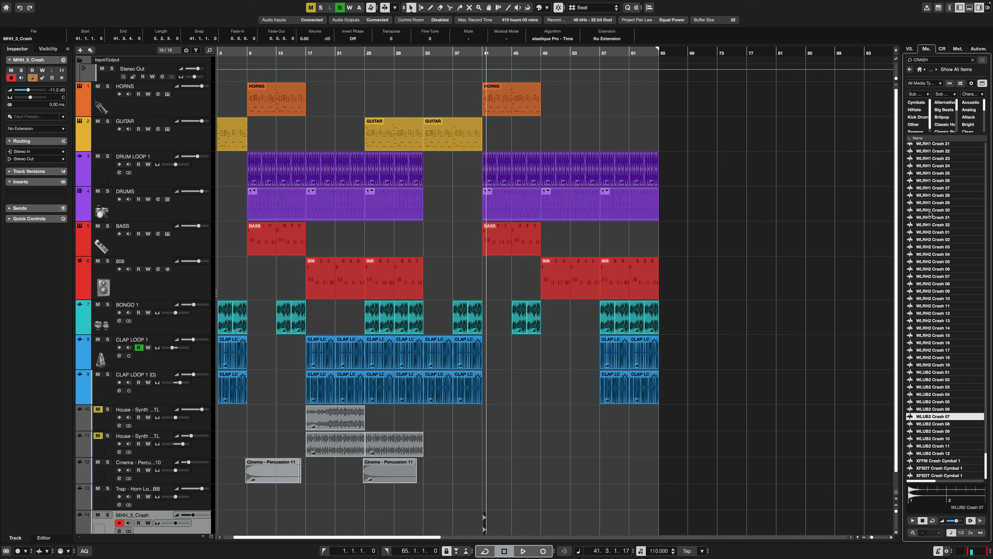
click(931, 211)
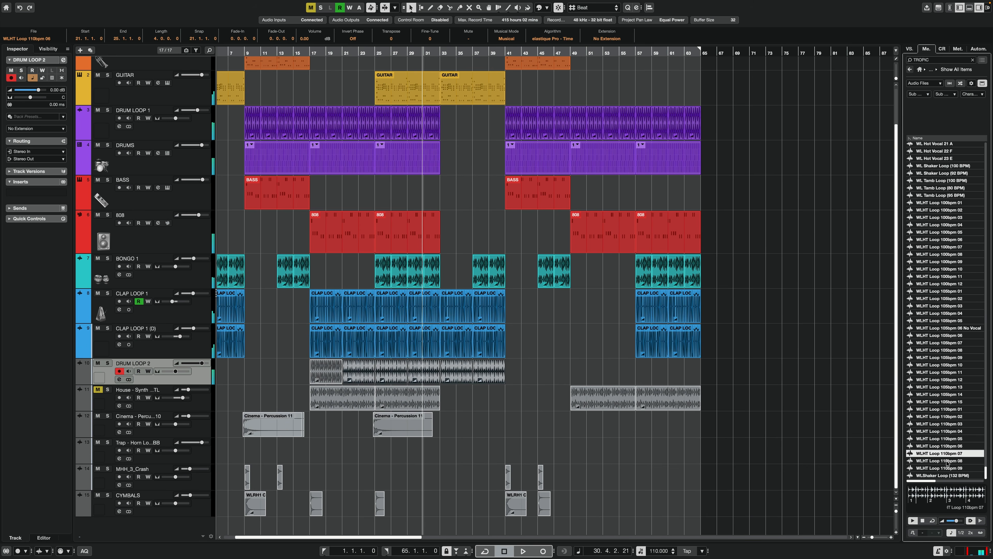
Preview WLHT Loop 110bpm 08 and place WLHT Loop 110bpm 07 on the DRUM LOOP 2 track near bar 17.
click(946, 461)
drag(941, 454, 302, 380)
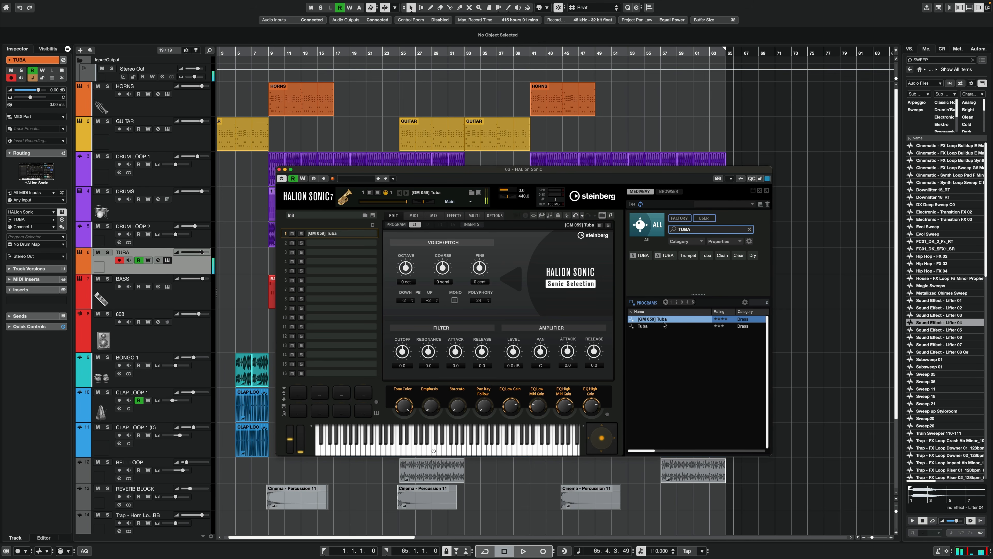
Try HALion Sonic brass programs on the TUBA track, including Tuba, [GM 063] Synth Brass 1 and Analog Brass Pad.
double_click(657, 326)
click(543, 316)
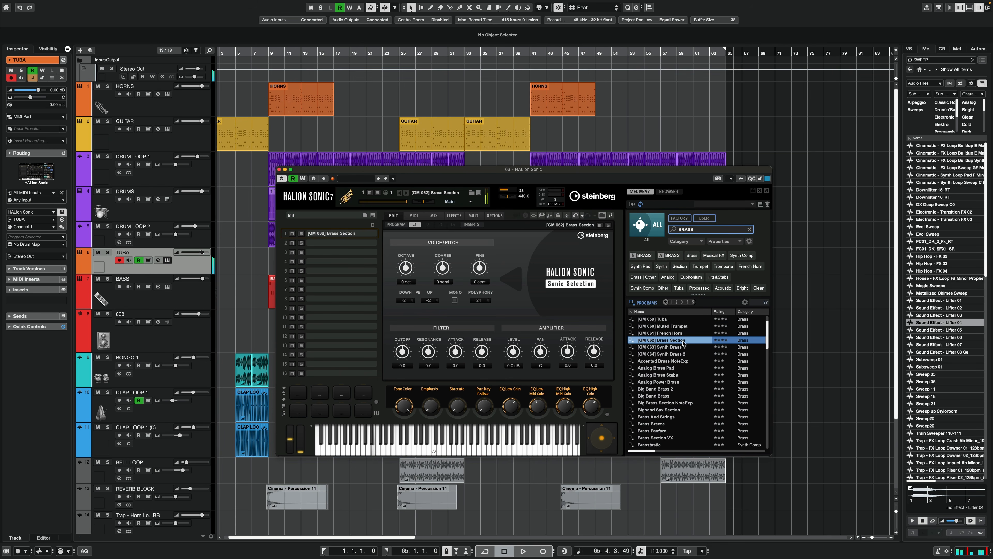
click(681, 347)
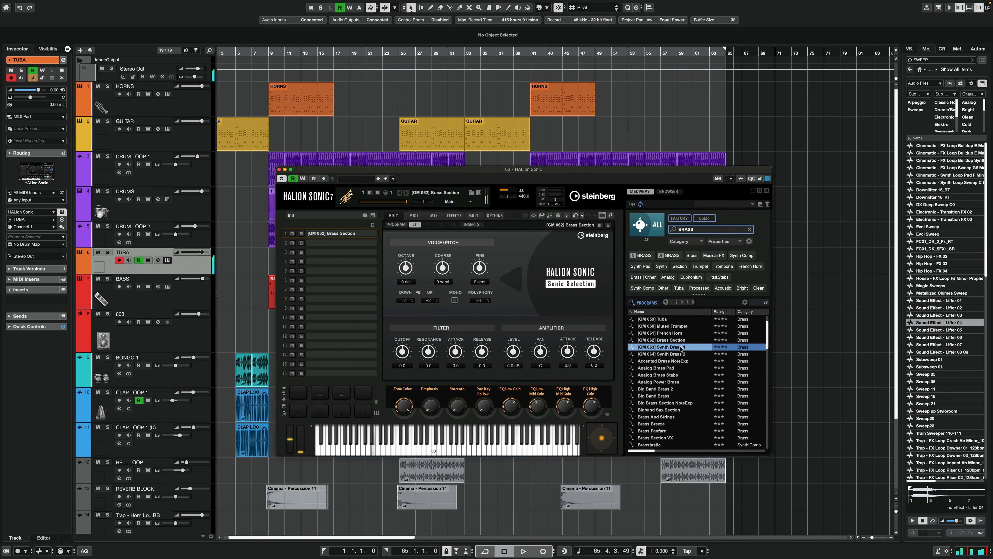
double_click(677, 368)
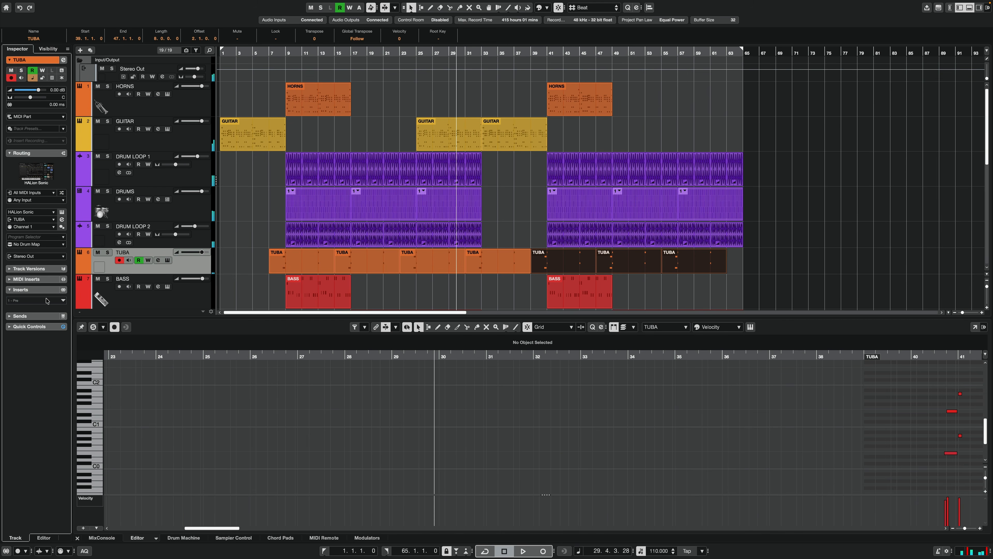
Insert the RoomWorks reverb on the TUBA track and reduce its mix to 15 % while the part plays.
click(46, 300)
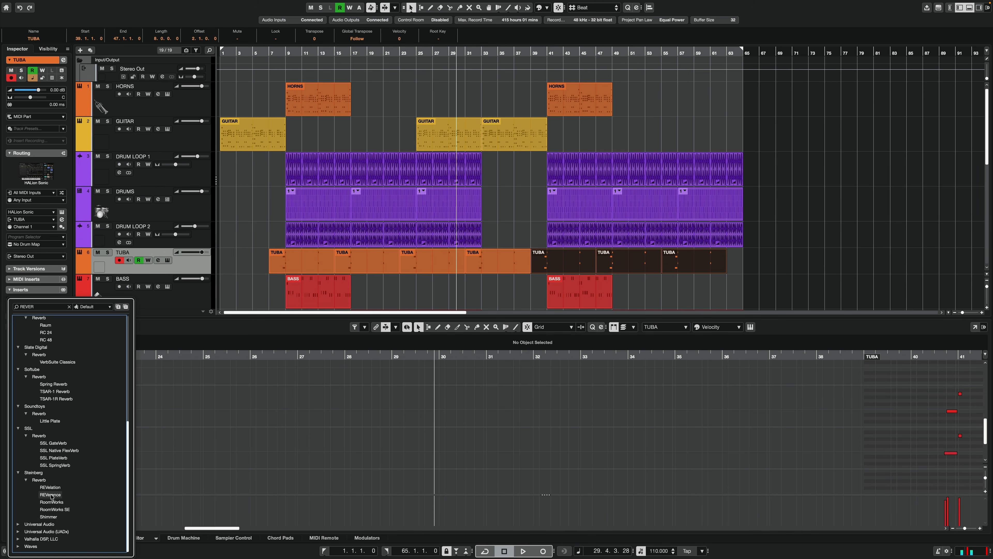
click(58, 502)
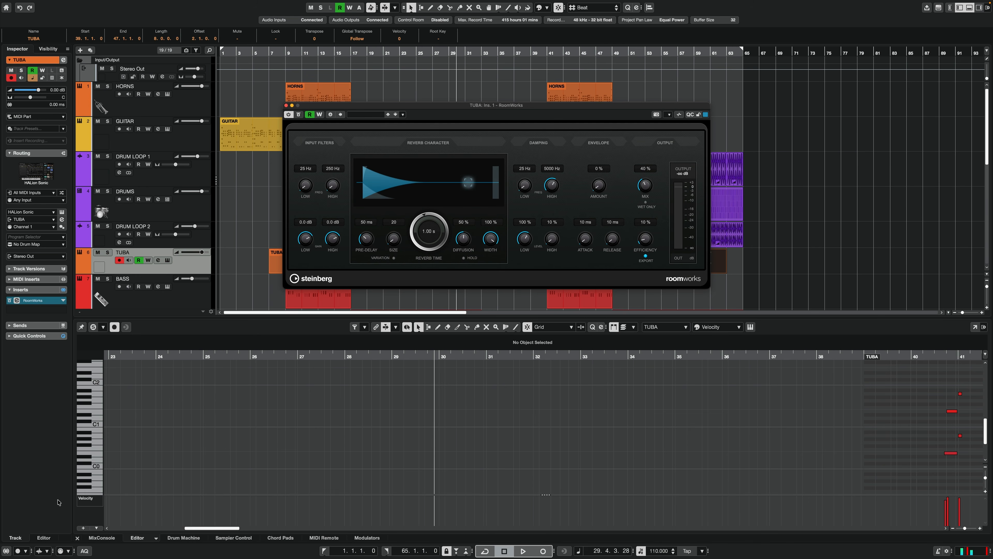
key(space)
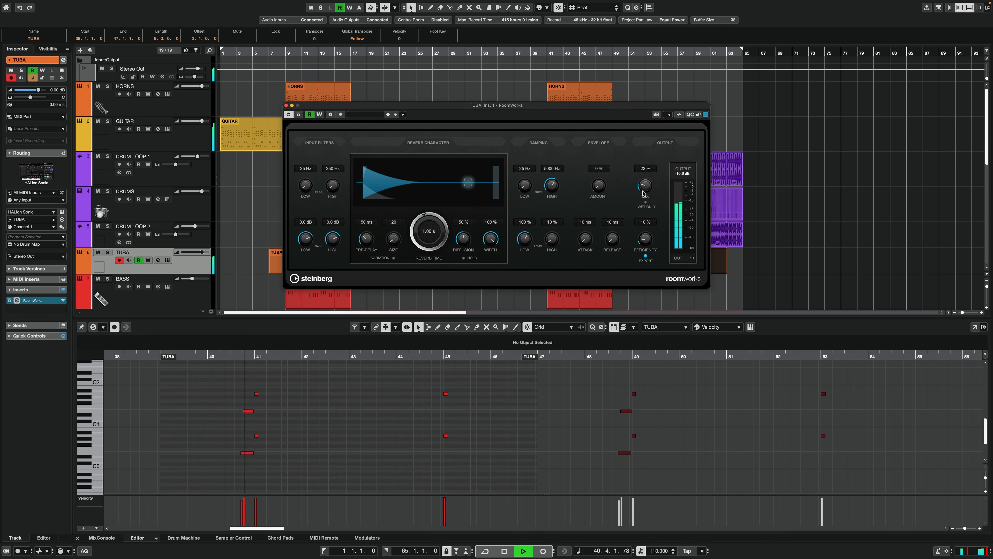
scroll(645, 188, down, 1)
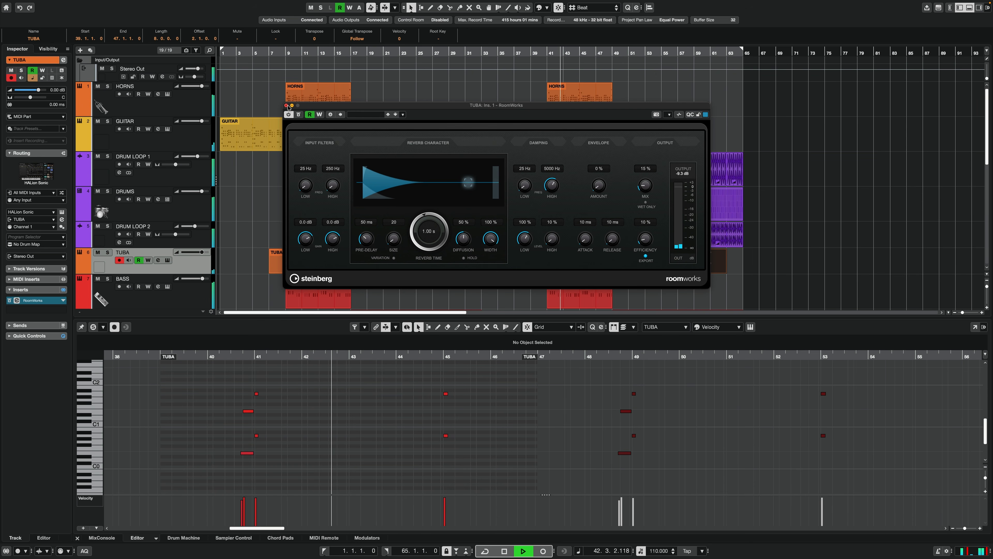
click(287, 106)
Add the Steinberg Distroyer distortion as the TUBA track's second insert.
click(39, 300)
scroll(83, 469, down, 7)
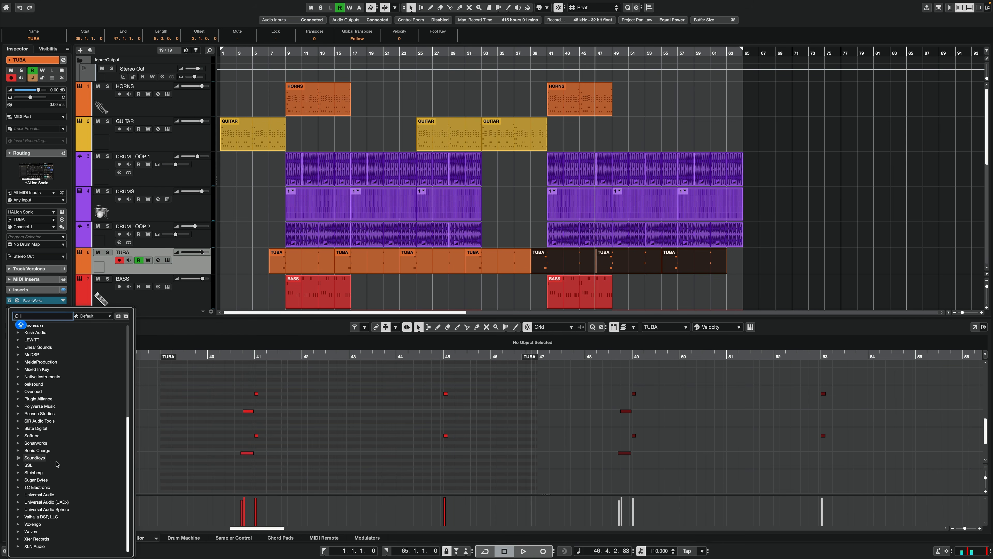
click(18, 473)
scroll(23, 431, down, 4)
click(26, 402)
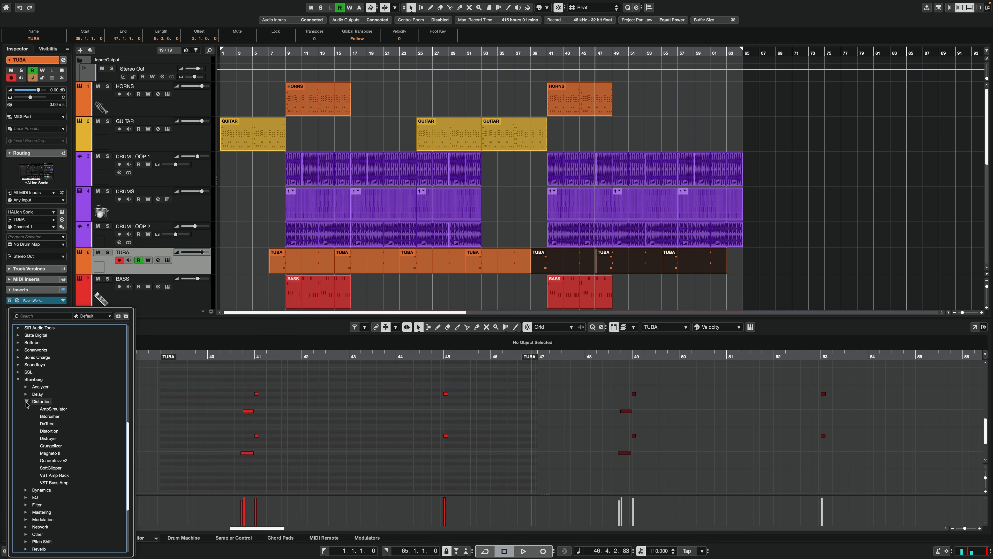
click(48, 438)
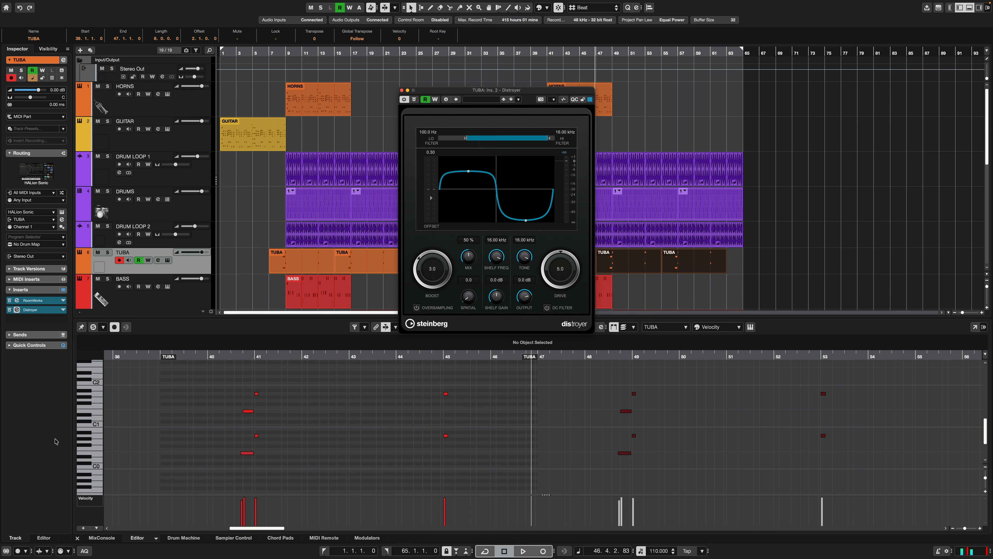
Play the section from about bar 40 and slightly lower the TUBA track's volume.
key(space)
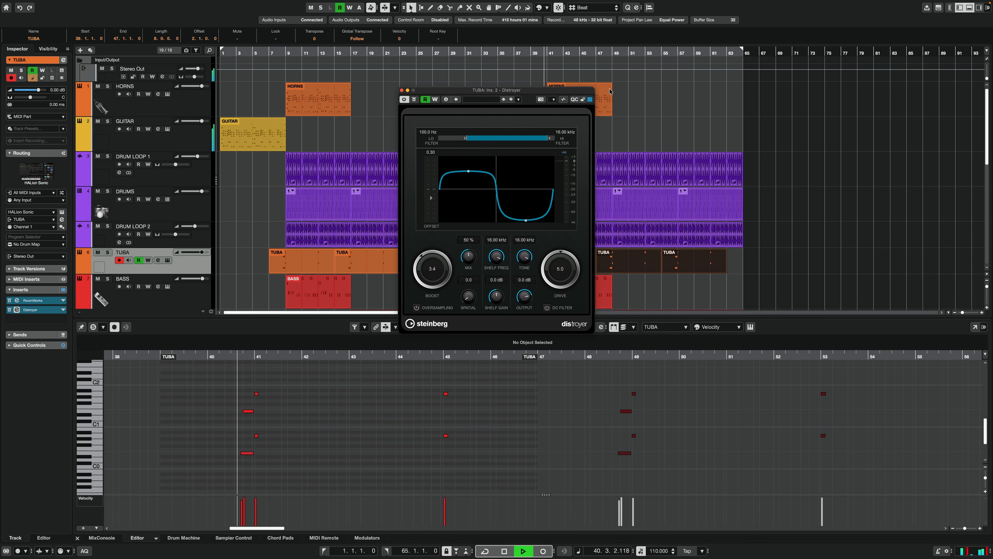
drag(567, 90, 488, 72)
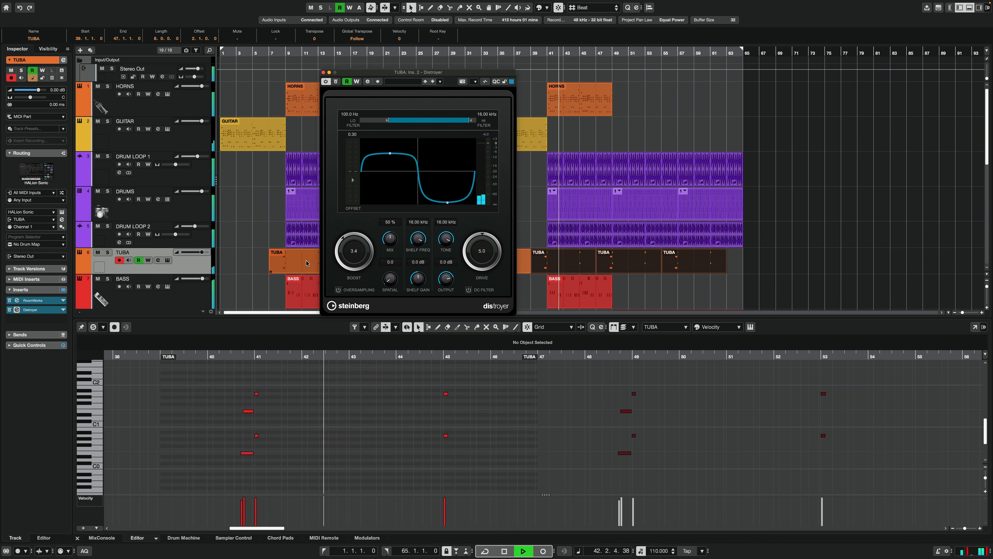
drag(202, 252, 197, 254)
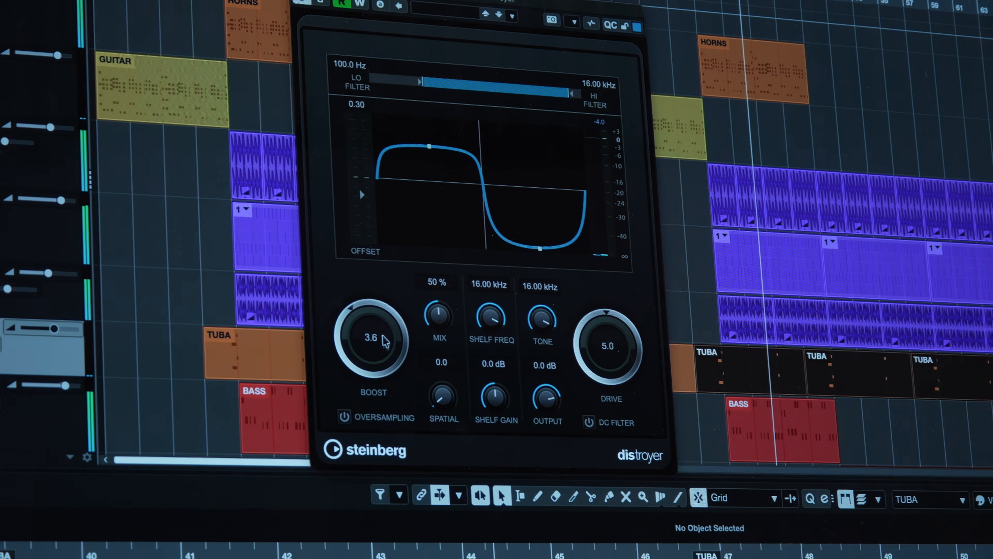
Set Distroyer's boost to about 4.1 and drive to about 5.7, and adjust its mix on the TUBA track.
drag(361, 252, 359, 244)
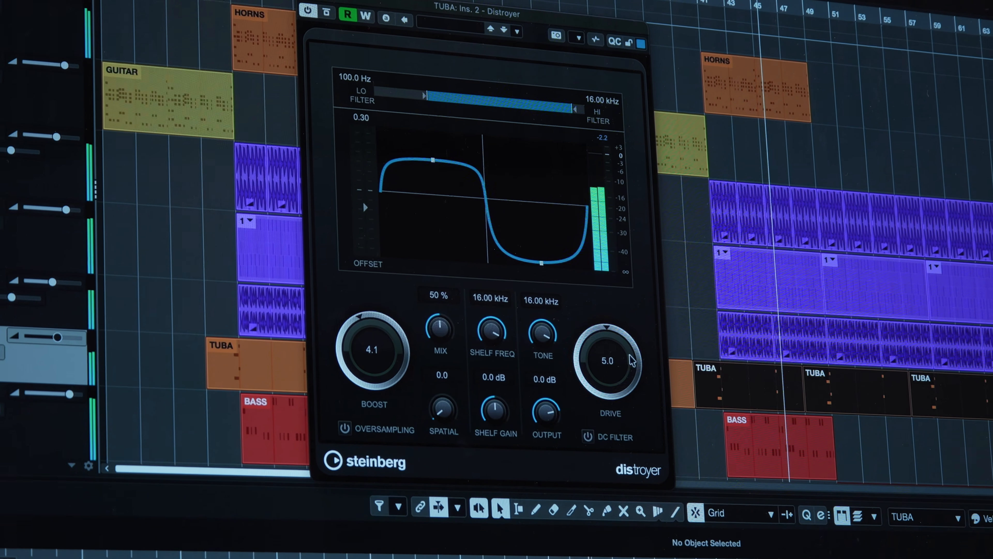
drag(647, 343, 615, 338)
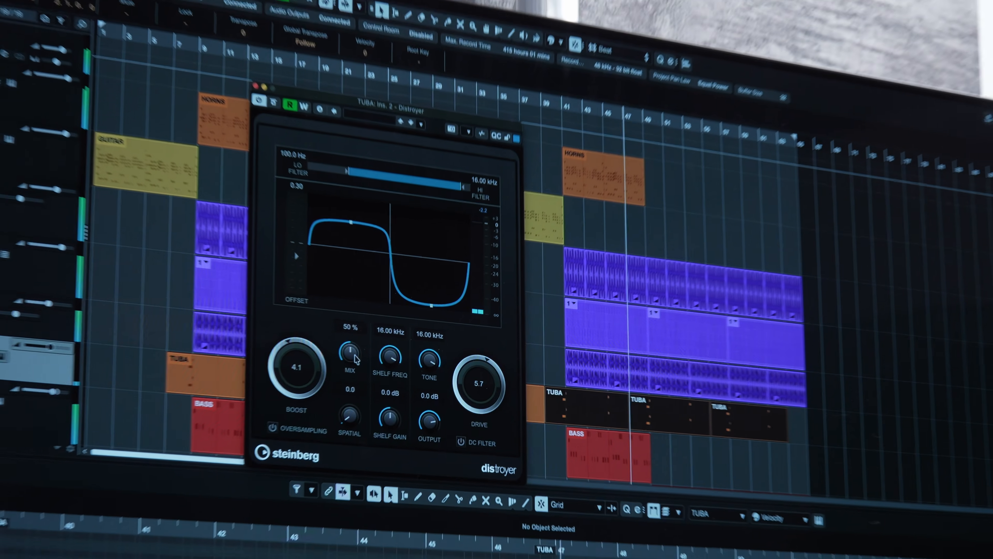
drag(341, 344, 367, 257)
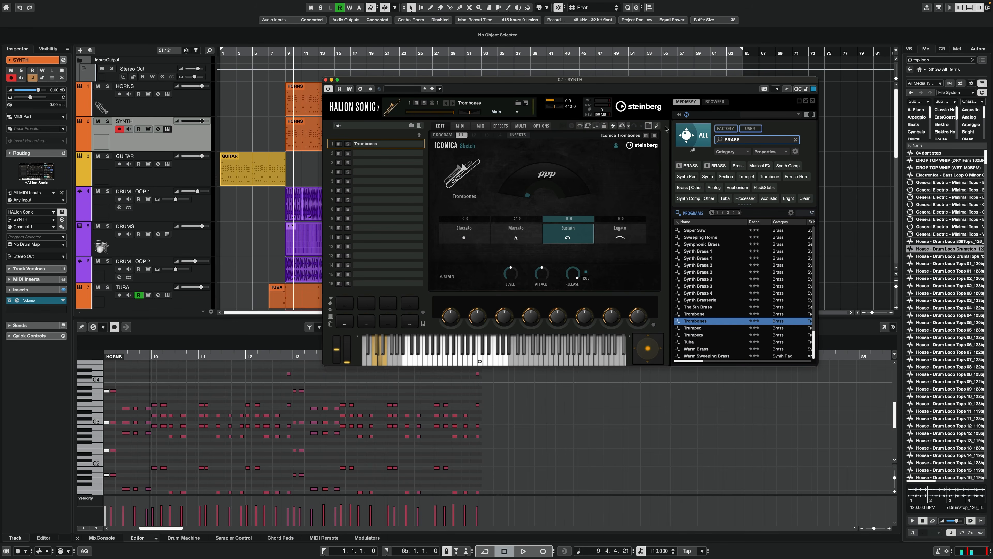
Limit the SYNTH track's HALion Sonic browser to Writing Room Synths and load the Synth Brass 4 program.
click(704, 137)
click(710, 279)
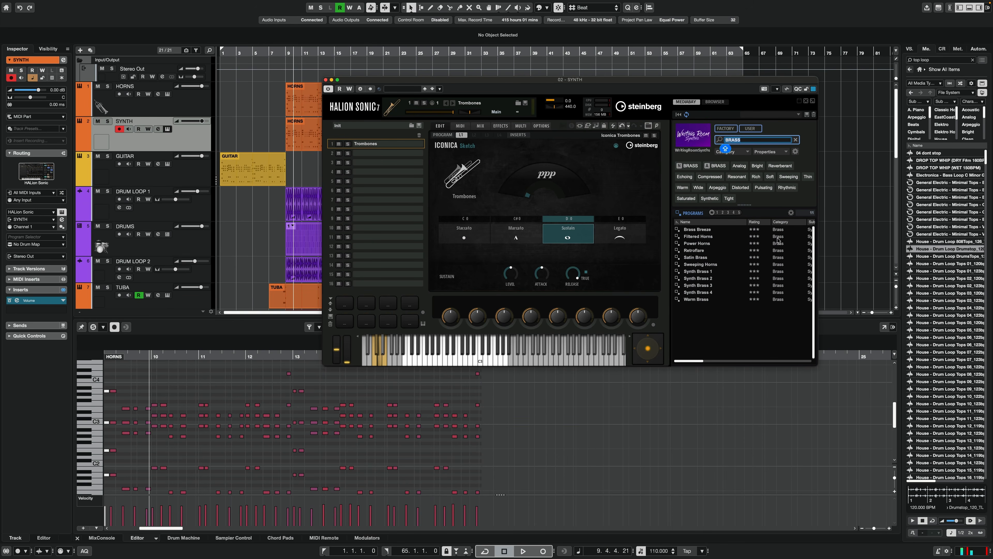
double_click(698, 292)
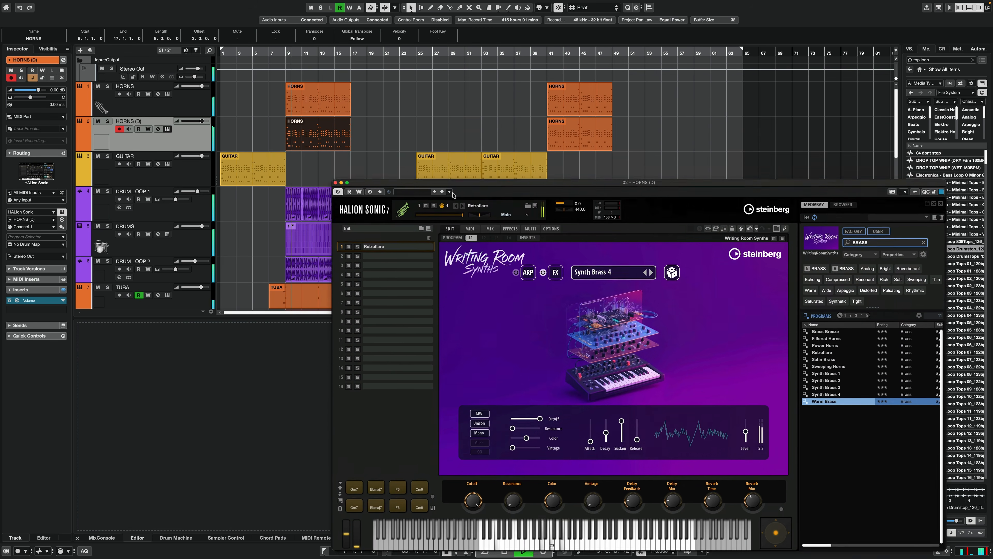
Try the Synth Brass 4 and Synth Brass 3 programs on the HORNS (D) track.
drag(453, 196, 425, 187)
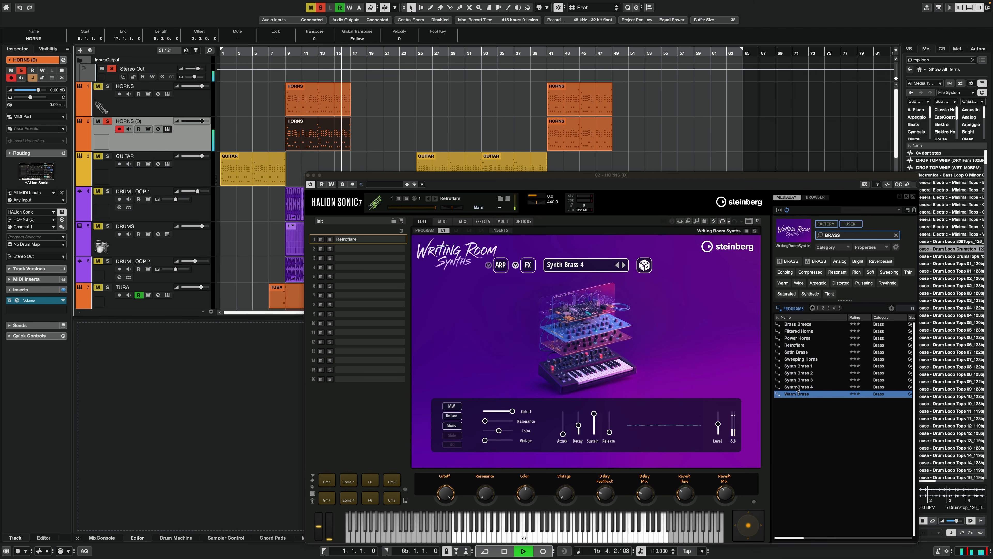
double_click(797, 387)
double_click(806, 380)
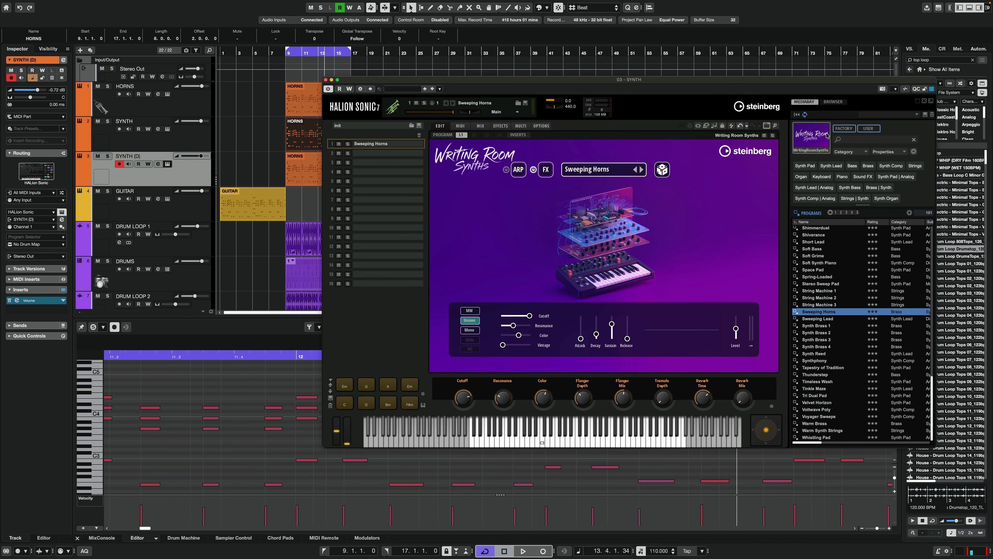
Search the SYNTH (D) track's HALion Sonic programs for PIANO and load one of the matching programs.
click(826, 135)
text(PIANO)
click(817, 239)
double_click(729, 237)
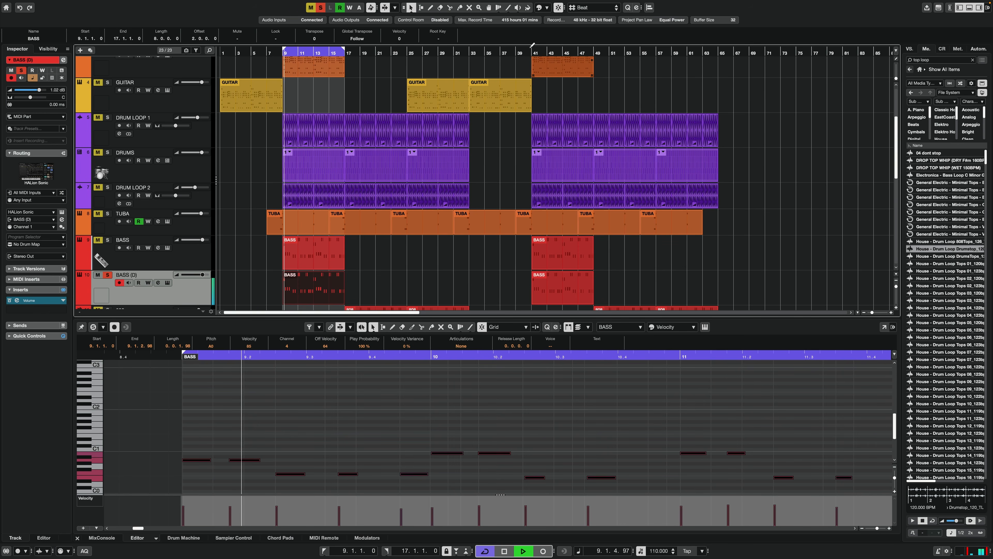
Transpose all notes of the BASS (D) track's part at bar 41 down one octave.
click(535, 211)
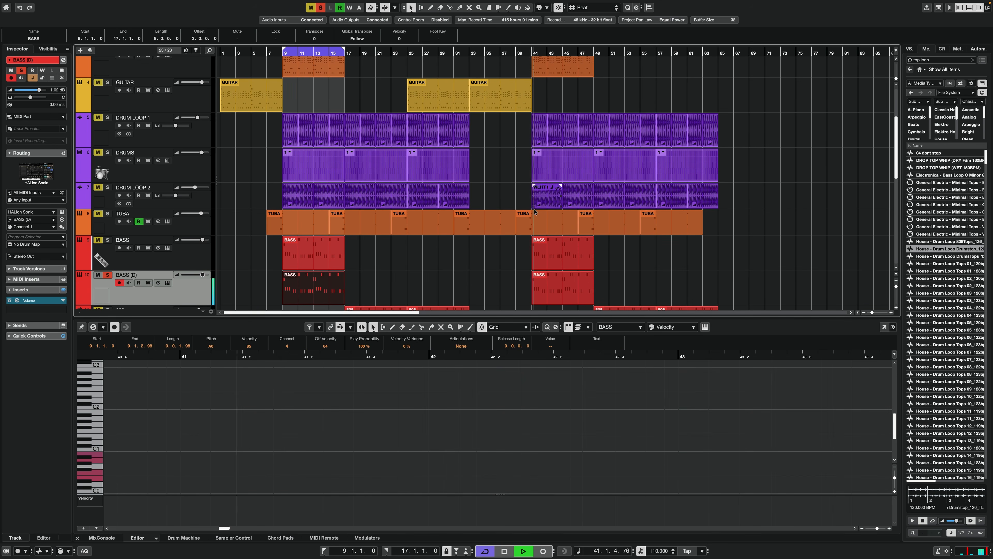
click(566, 290)
click(616, 438)
key(super+a)
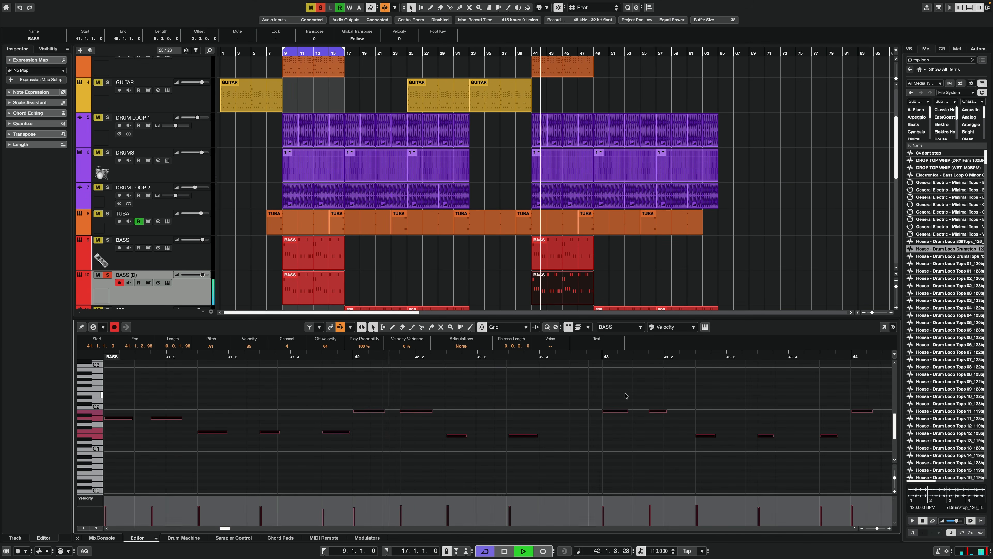
key(shift+Down)
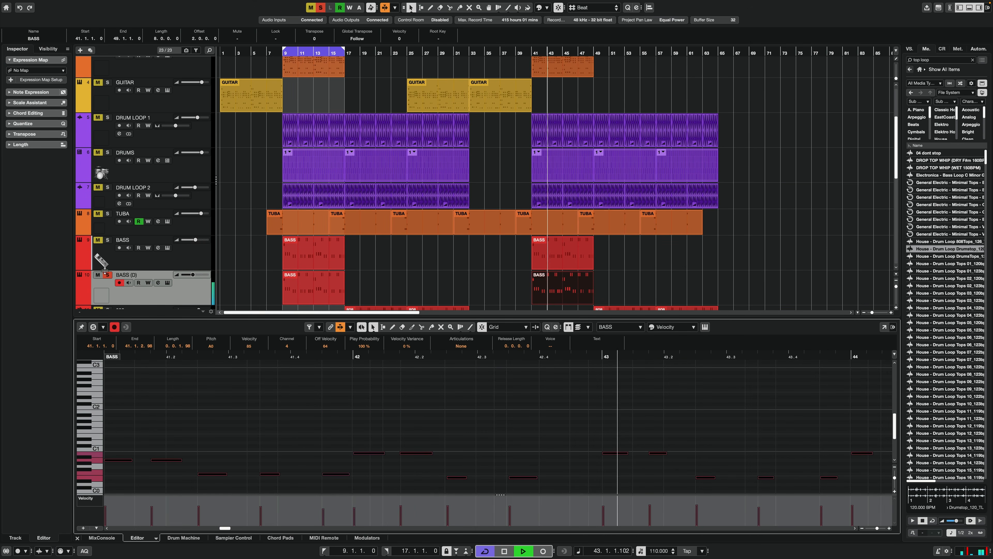
Take the BASS (D) track out of solo, lower its volume to about -6.7 dB, and close the note editor.
click(108, 275)
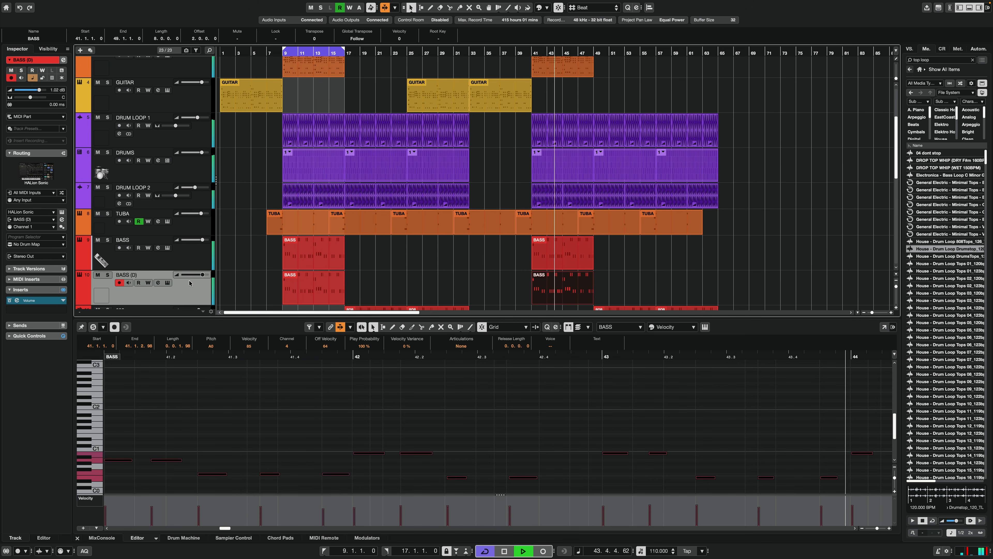
drag(196, 277, 184, 276)
click(356, 276)
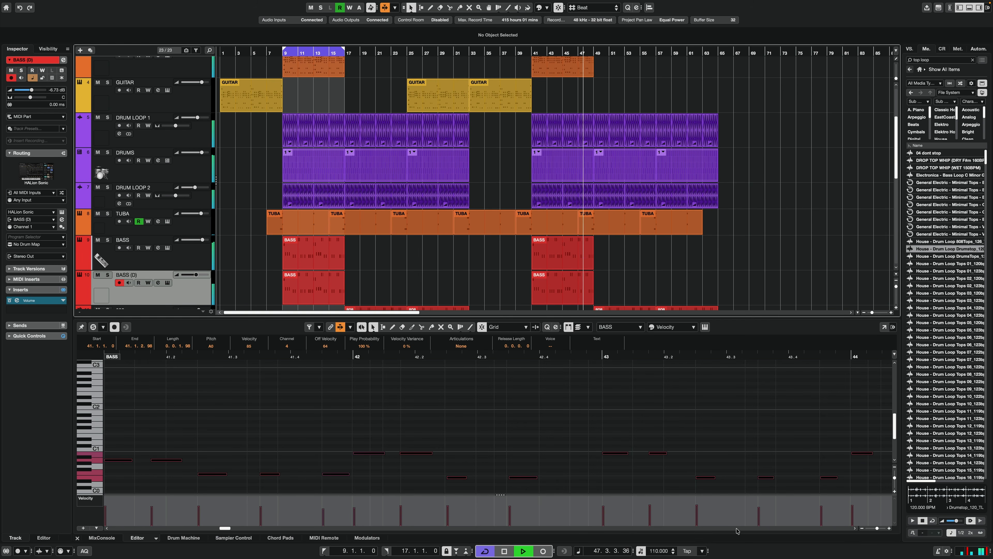
click(77, 538)
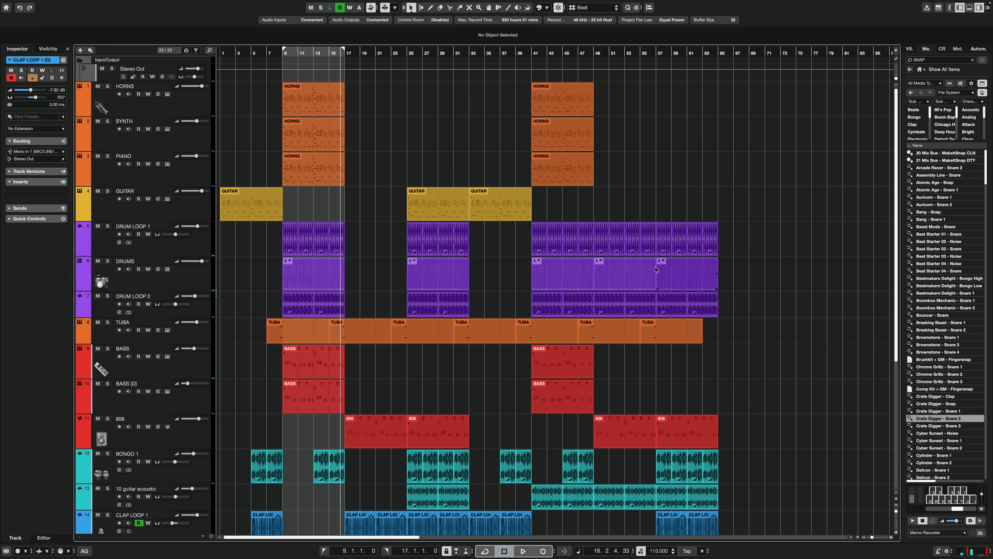
Add a drum track with pattern events below DRUM LOOP 2 and start recording on it with the Gold Rush kit.
click(147, 299)
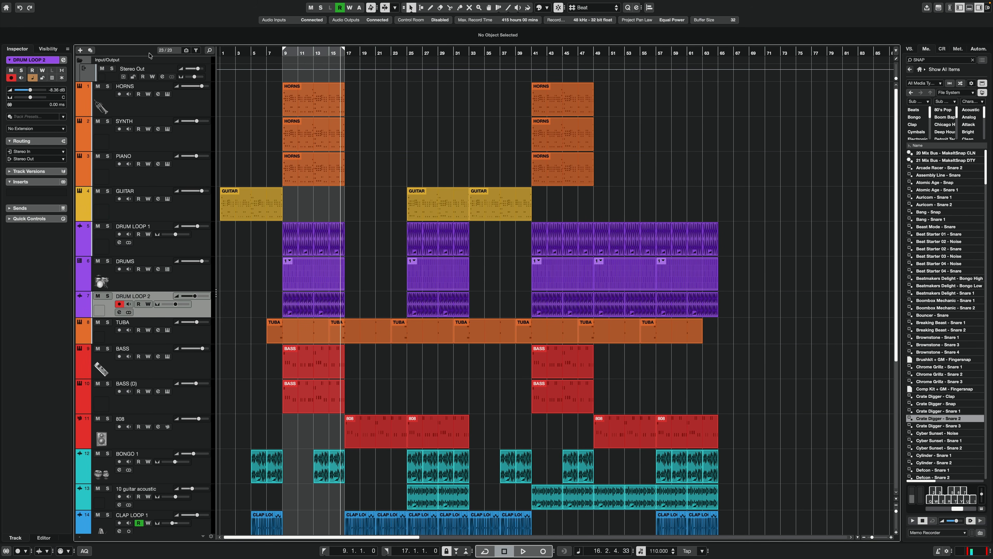
click(81, 51)
click(531, 122)
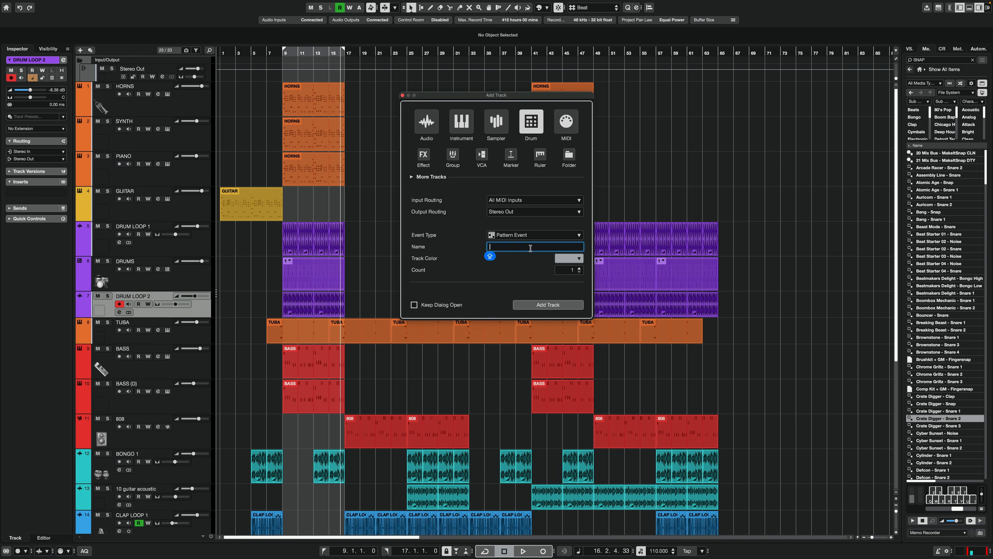
click(547, 304)
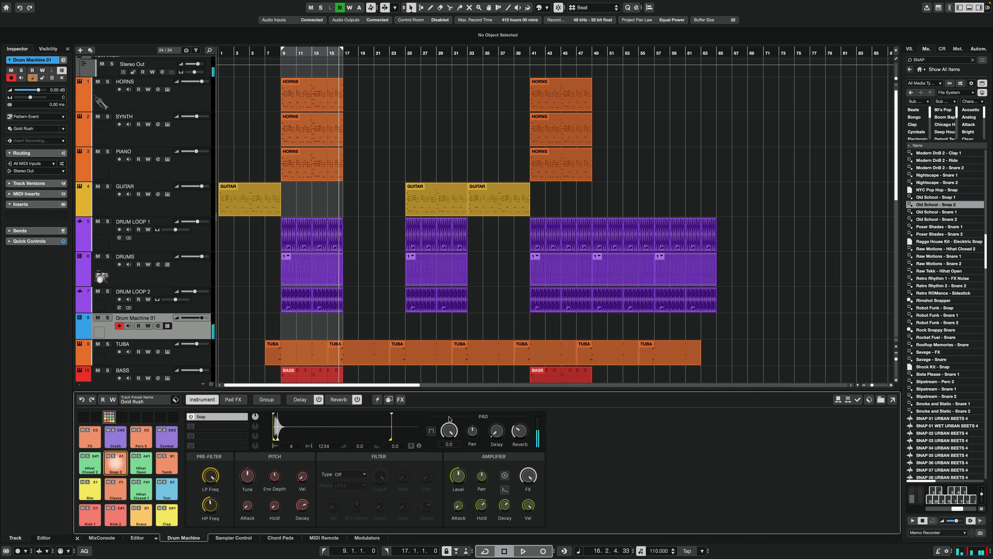
key(KP_Multiply)
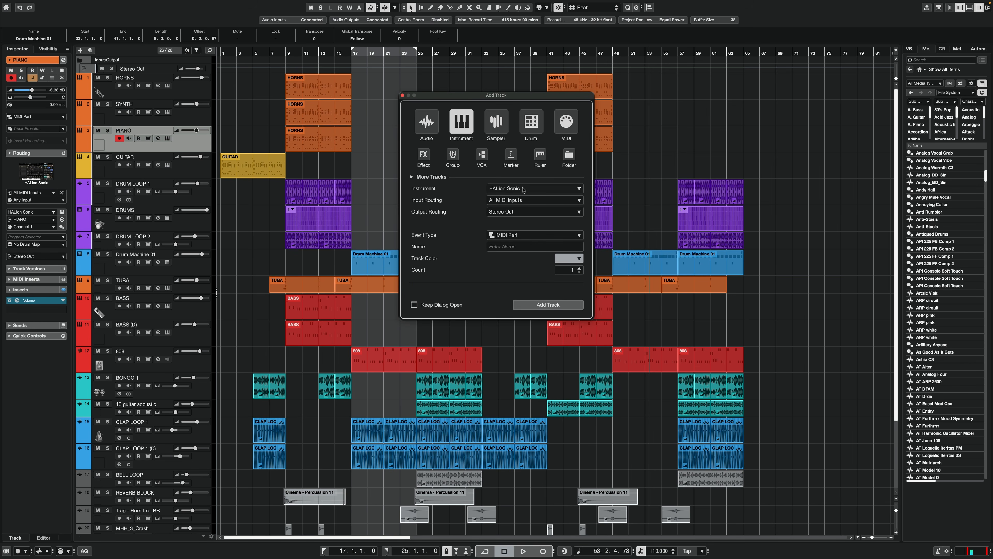
Add a Retrologue instrument track with a yellow-green colour below the PIANO track.
click(524, 189)
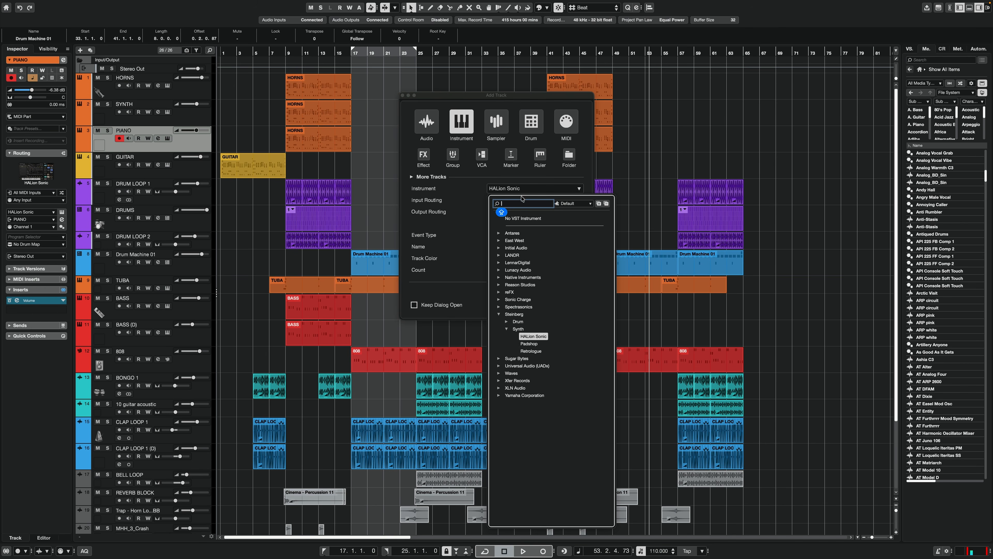
click(531, 351)
click(569, 258)
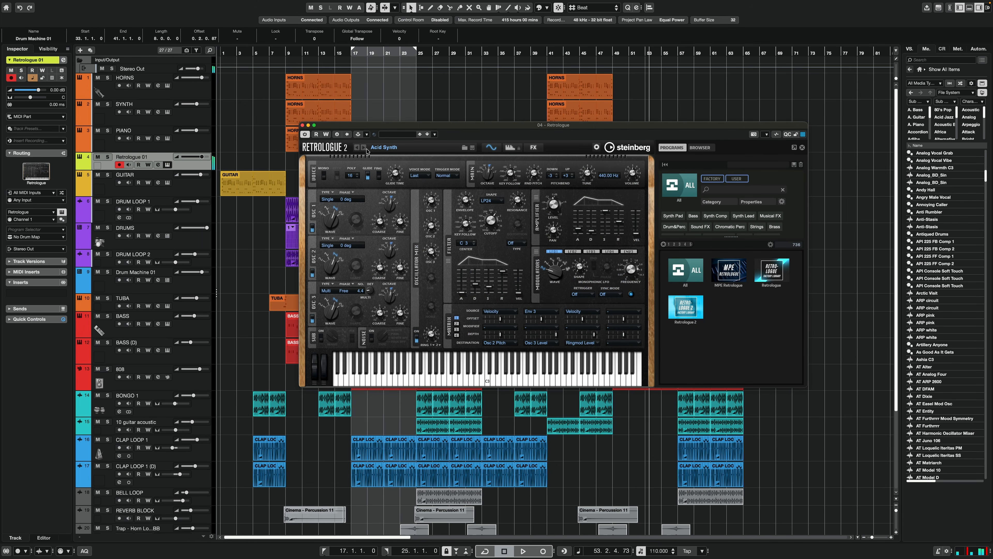
Audition Retrologue presets from Acid Synth through Agressive Bassline and onward while the arrangement plays.
click(363, 148)
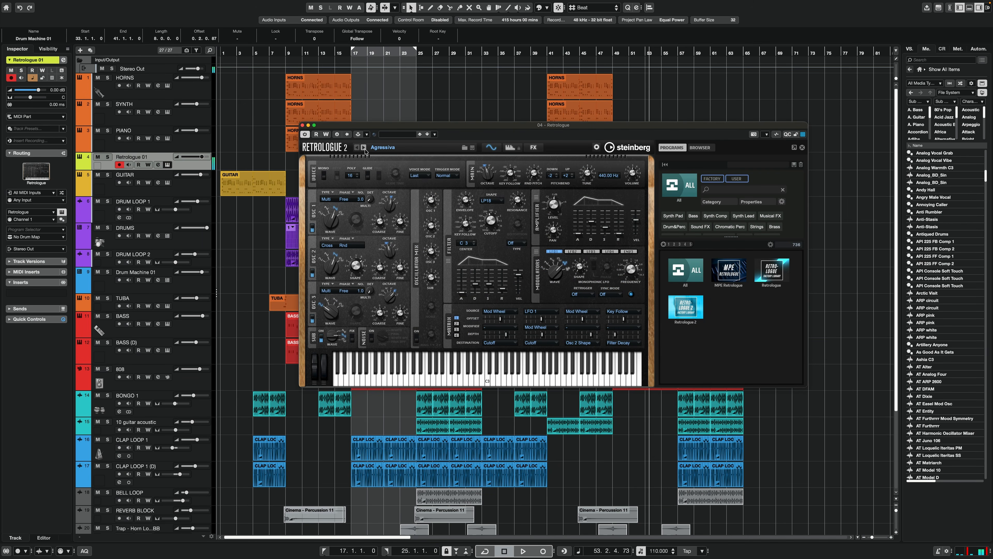
click(364, 148)
key(space)
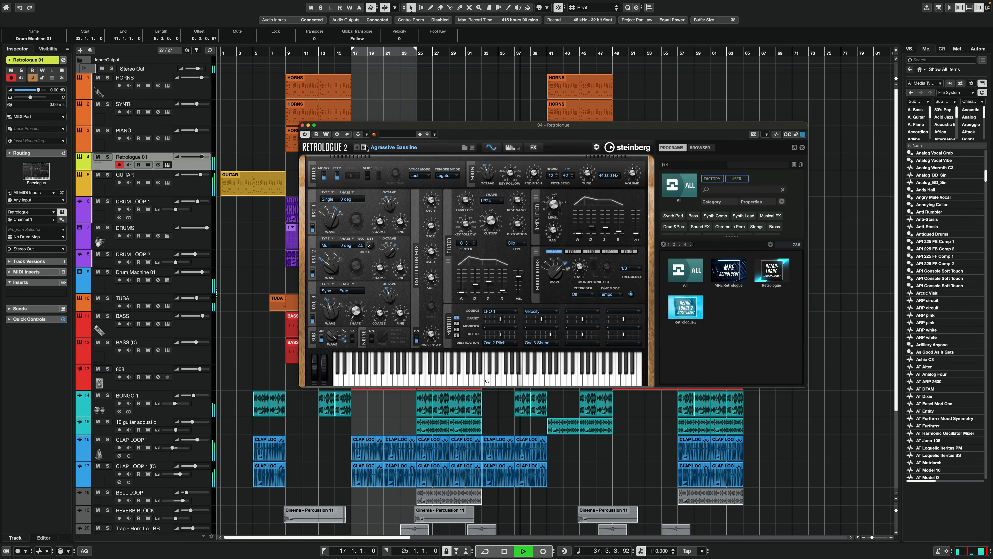
click(364, 148)
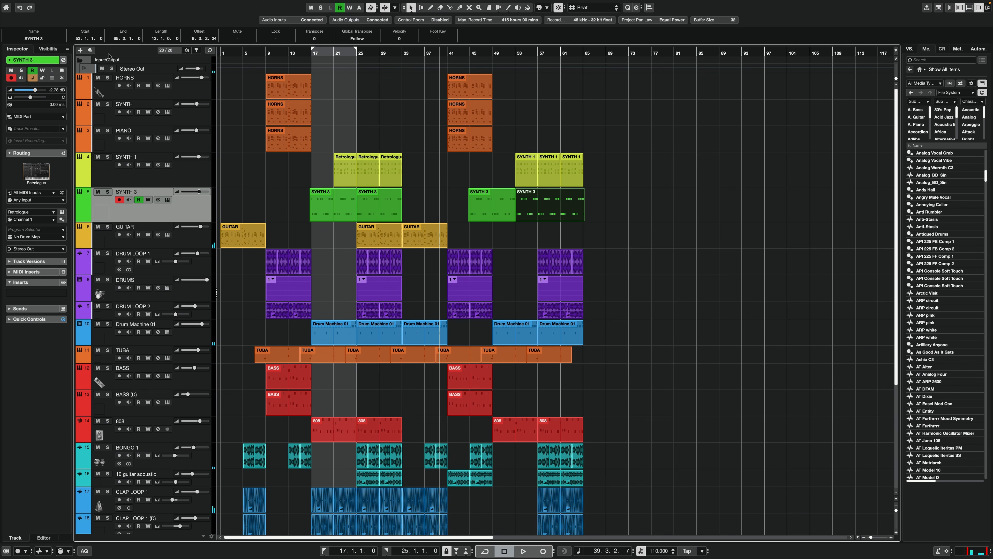
Add a Padshop instrument track below the SYNTH 3 track.
click(79, 50)
click(562, 188)
click(537, 345)
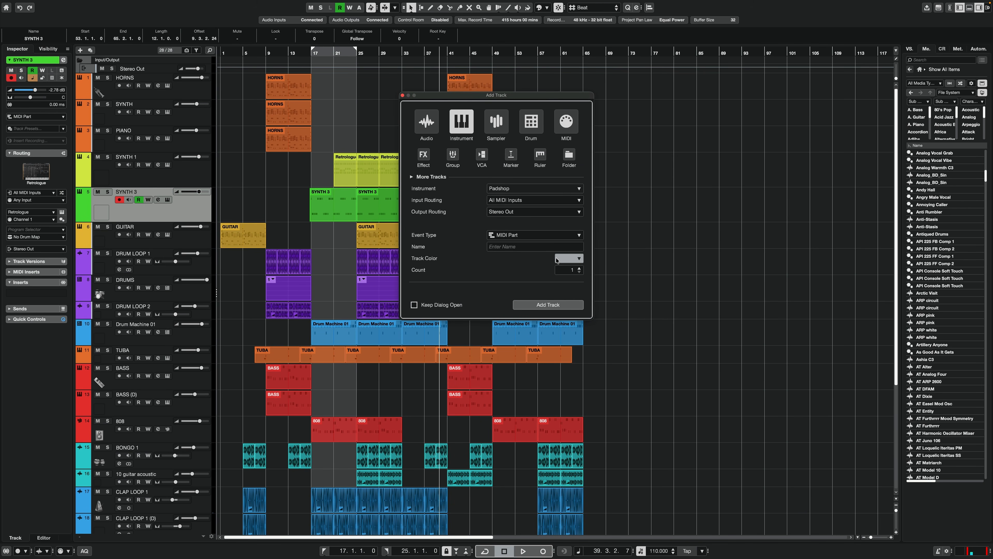
click(548, 304)
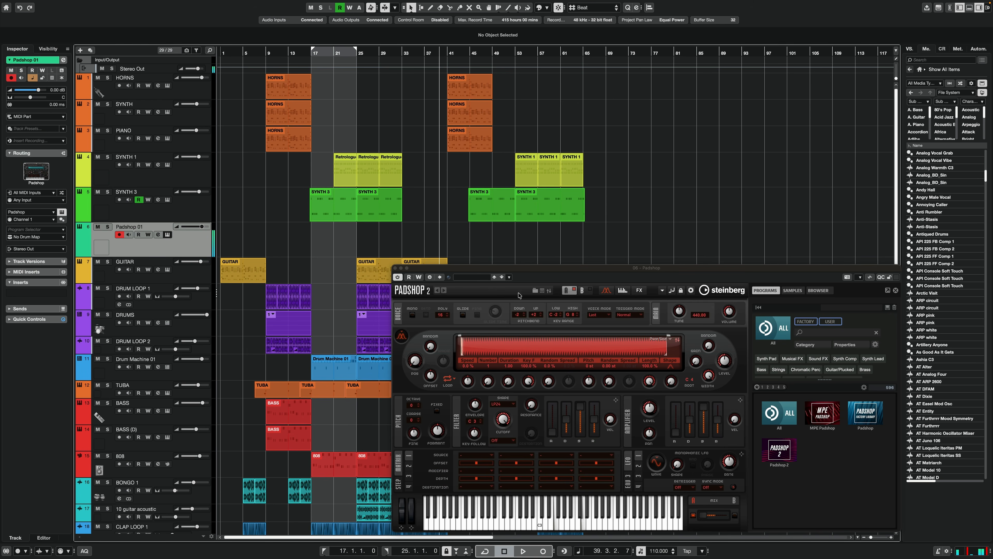
Step through the Padshop presets from Age of Solitude to Alien Words.
click(502, 277)
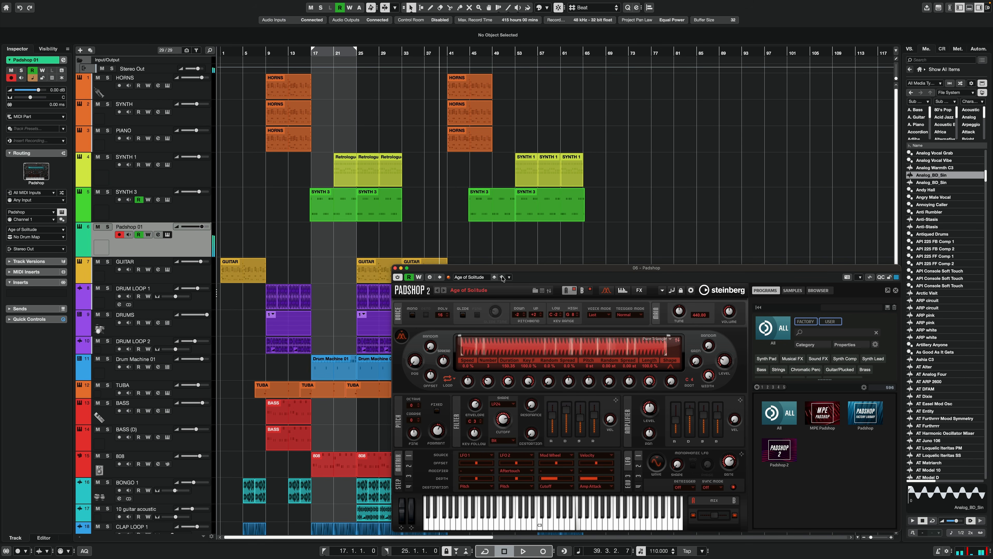
click(502, 277)
click(502, 277)
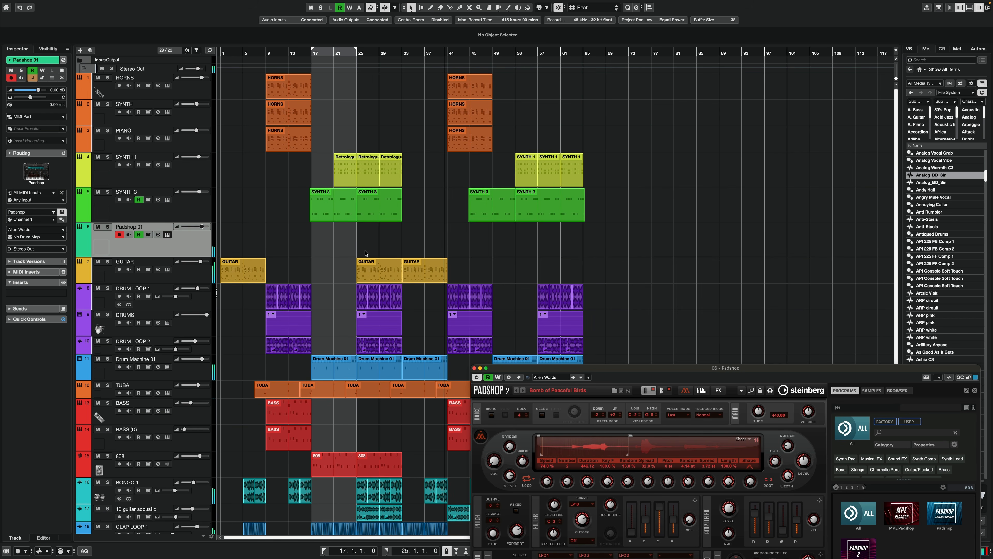
Record a MIDI part with Padshop's Alien Words preset on the Padshop 01 track, starting at about bar 31.
click(391, 55)
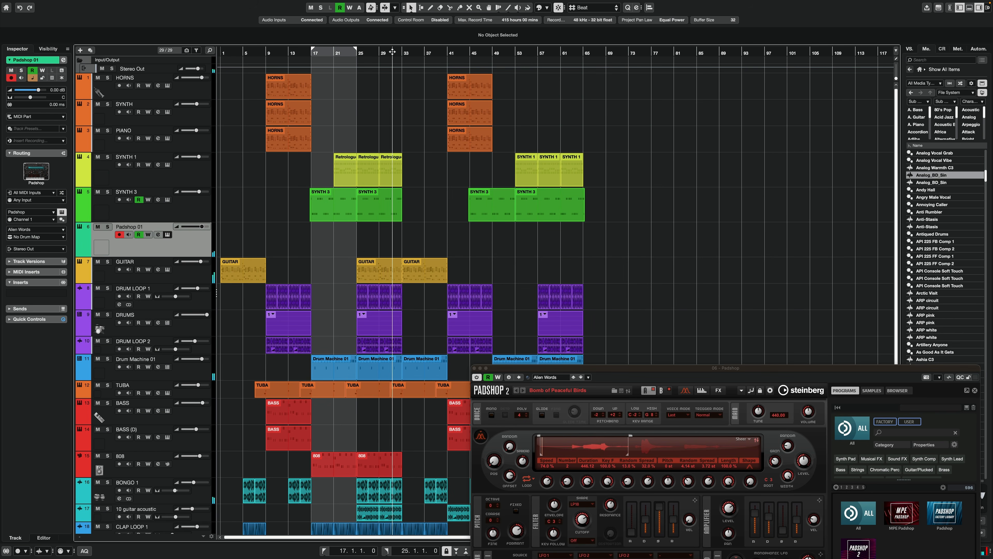
key(KP_Multiply)
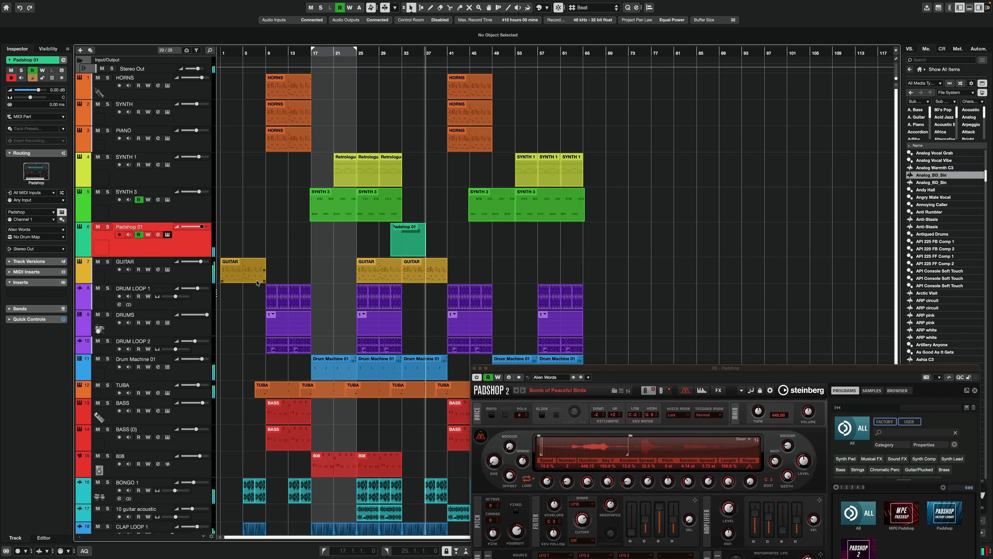
key(space)
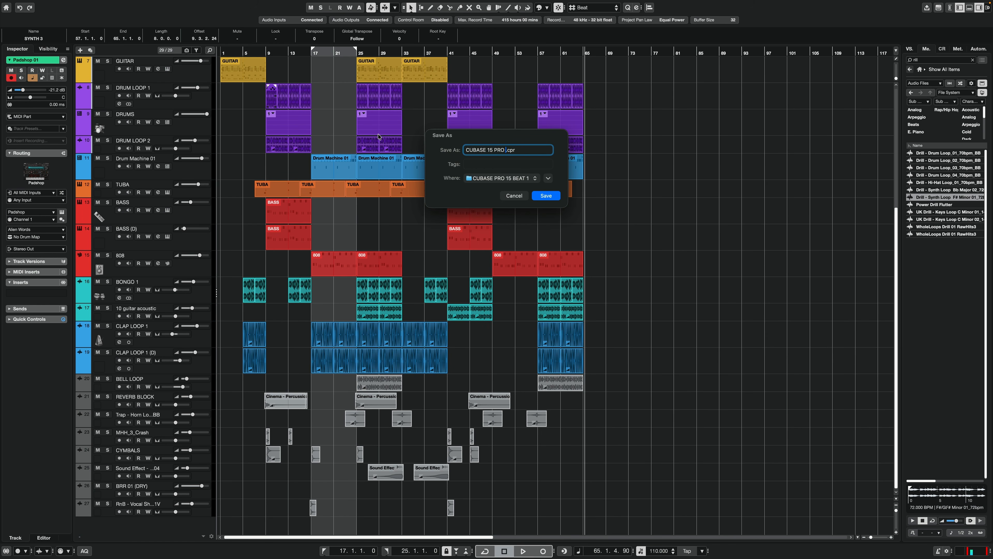
Save the project as CUBASE PRO 15 BEAT 1.cpr in the CUBASE PRO 15 BEAT 1 folder.
click(548, 178)
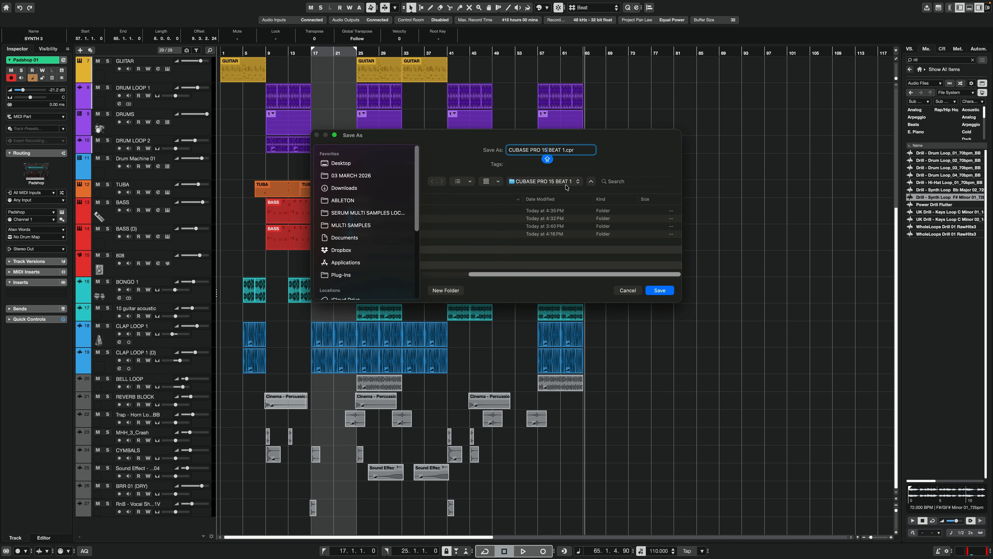
drag(526, 275, 445, 274)
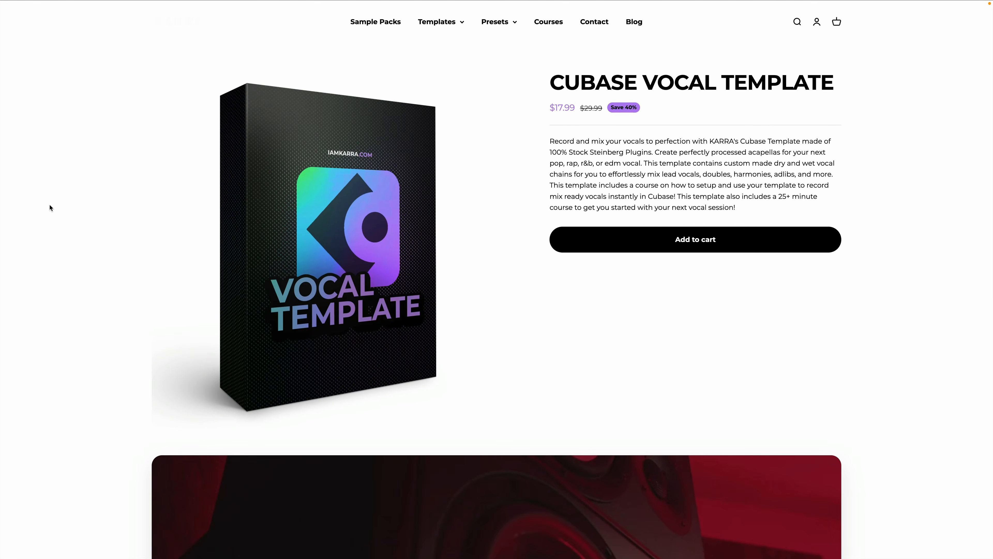
Switch to the web browser and look through the Cubase Vocal Template product page.
scroll(50, 208, down, 5)
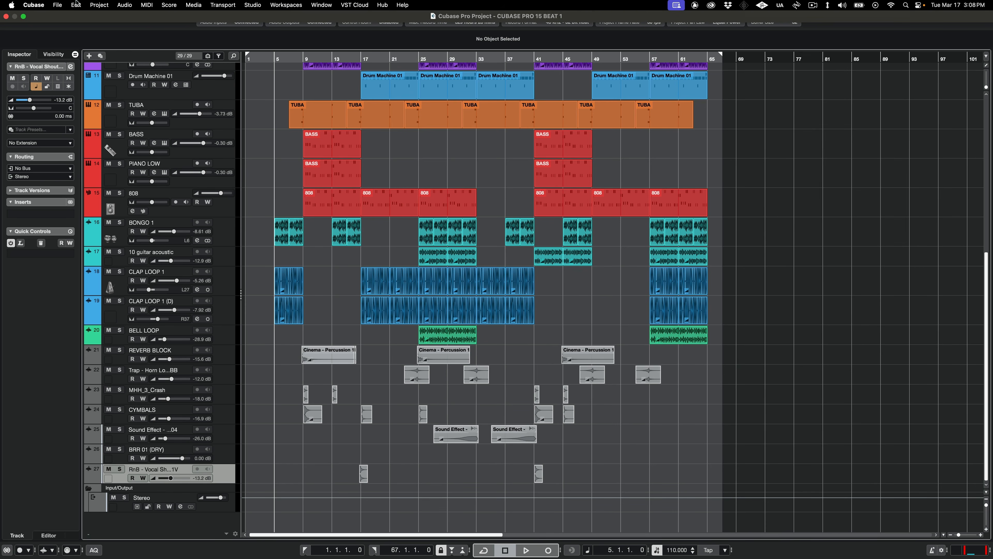
Switch back to Cubase and choose KARRA VOCAL TEMPLATE 15.cpr from the CUBASE folder as the project to import tracks from.
click(57, 5)
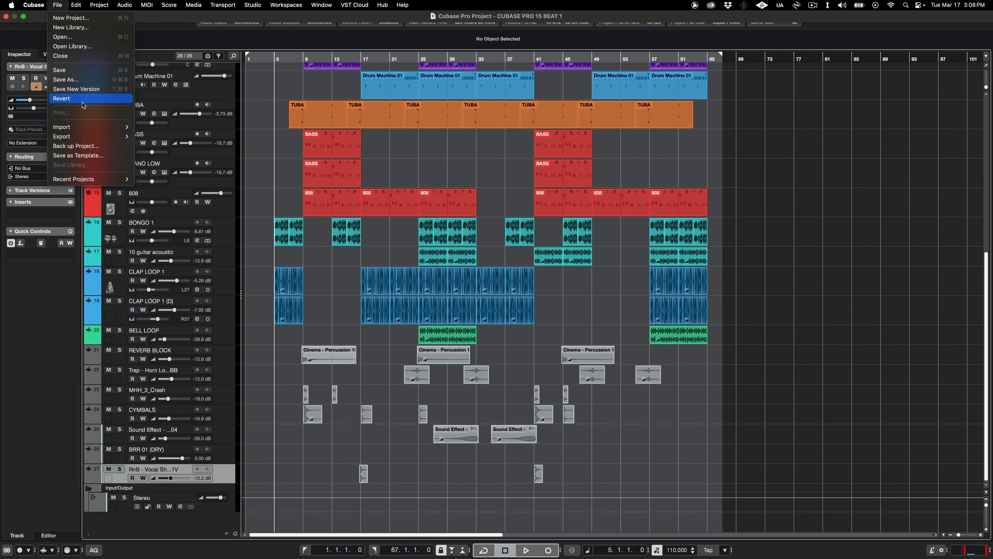
mouse_move(94, 129)
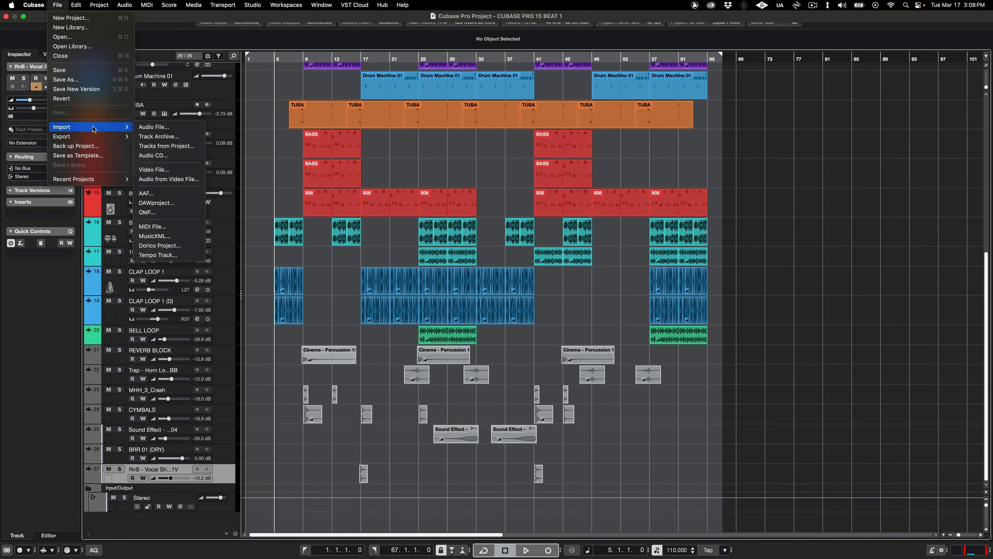
click(174, 146)
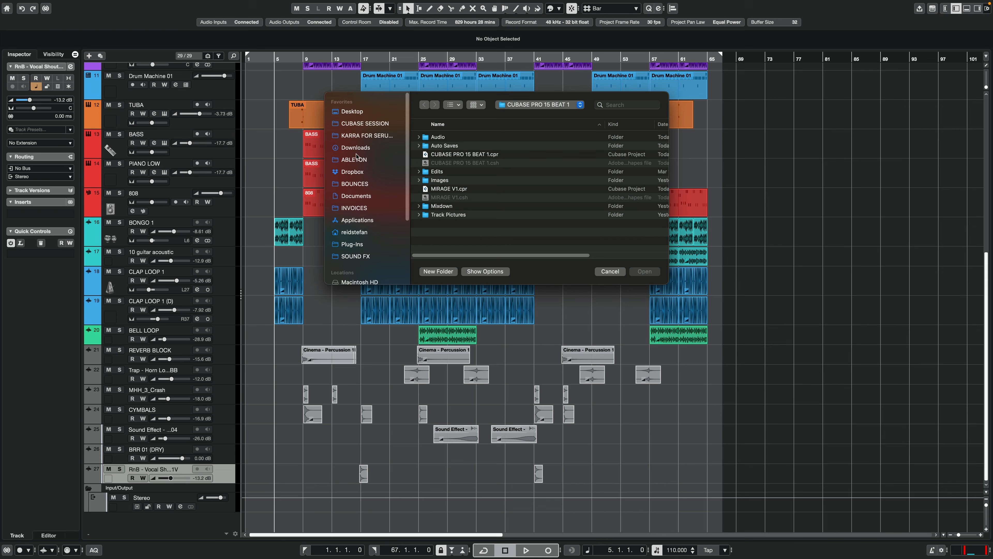
key(super+Up)
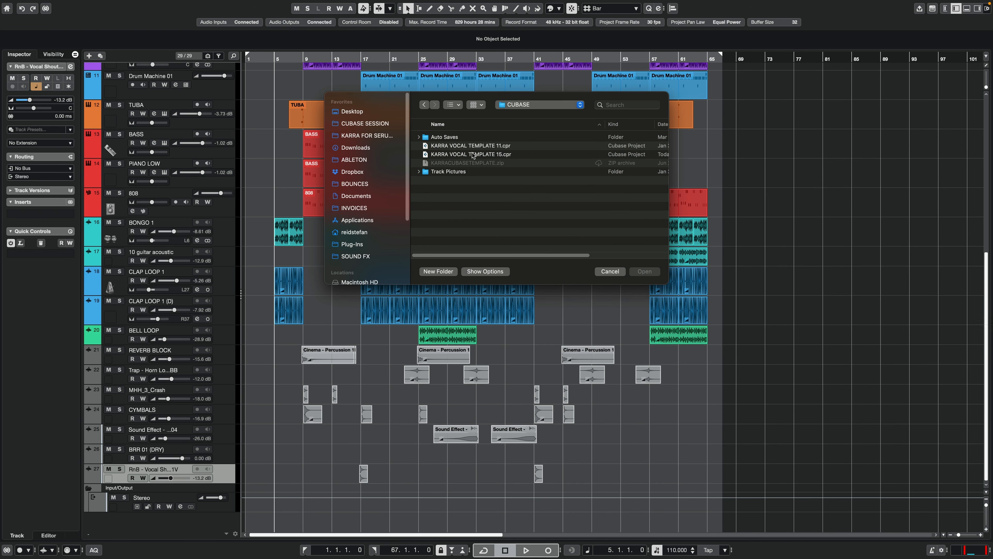
click(473, 155)
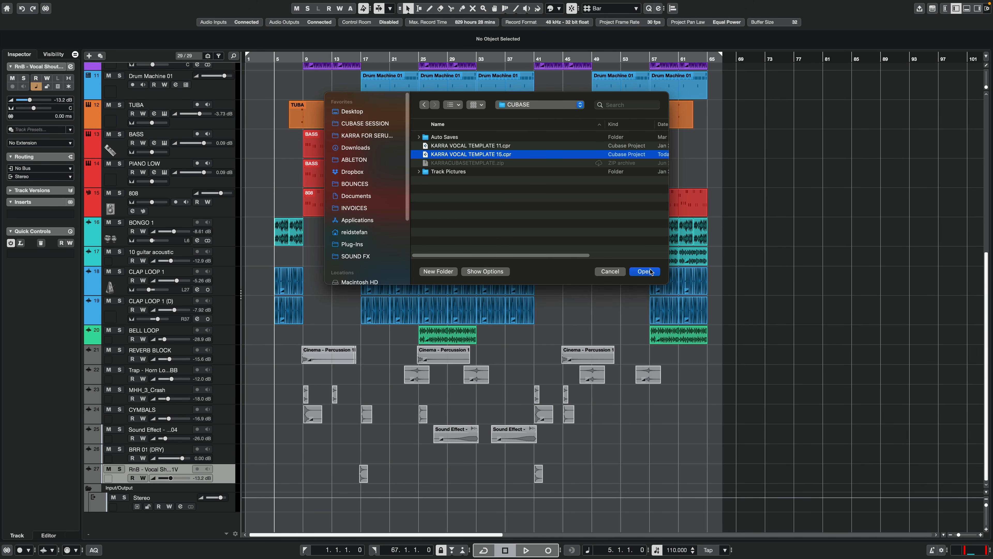
click(650, 271)
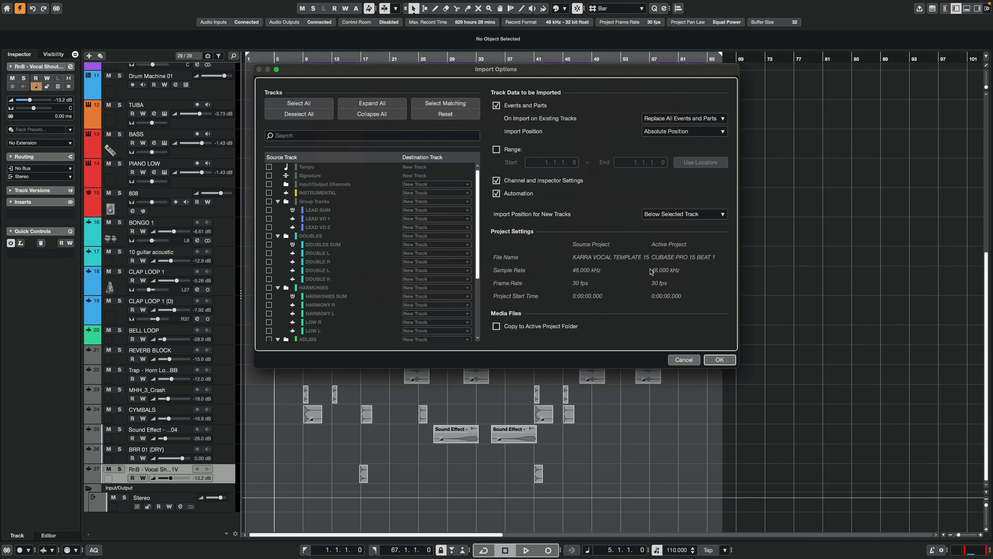
Import the lead Group Tracks, DOUBLES, HARMONIES and ADLIBS folders plus the delay, REVERB, ALL FX and ALL VOX tracks as new tracks.
click(269, 201)
click(269, 236)
click(269, 288)
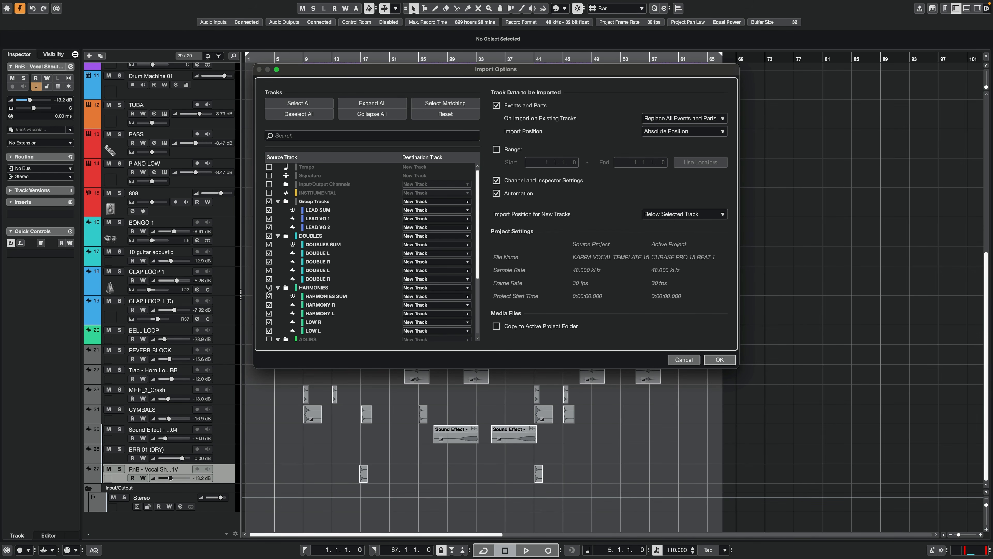
scroll(266, 262, down, 5)
click(268, 251)
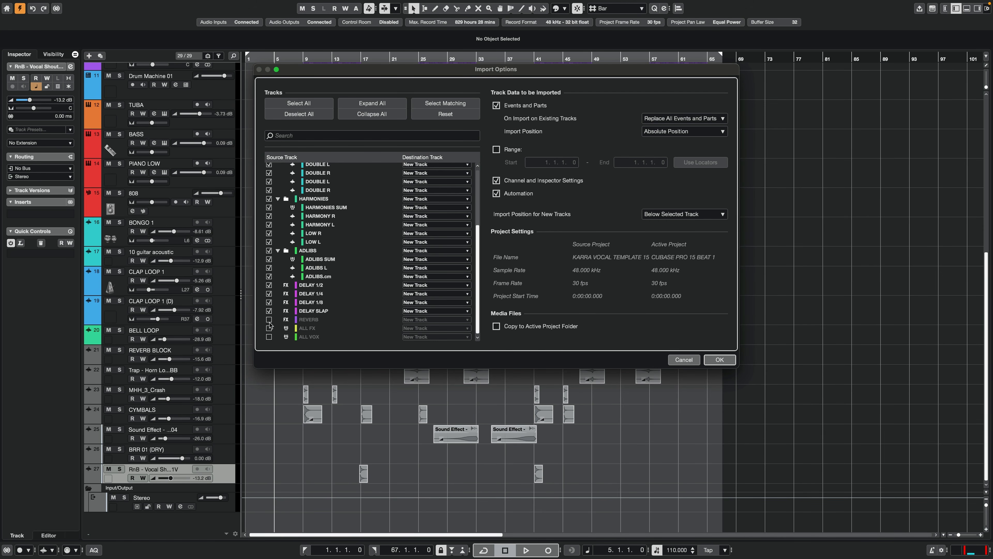
scroll(269, 322, up, 5)
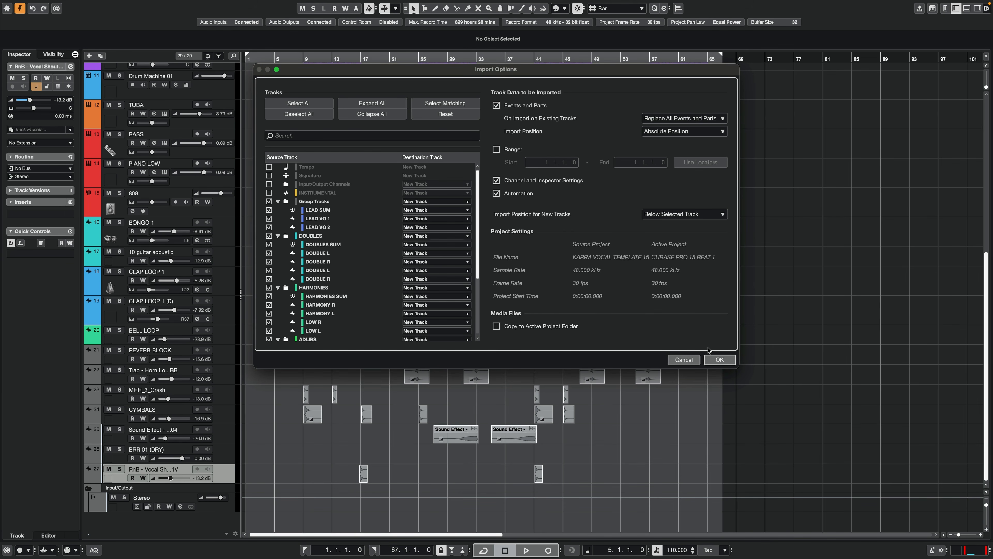
click(719, 360)
scroll(496, 303, down, 10)
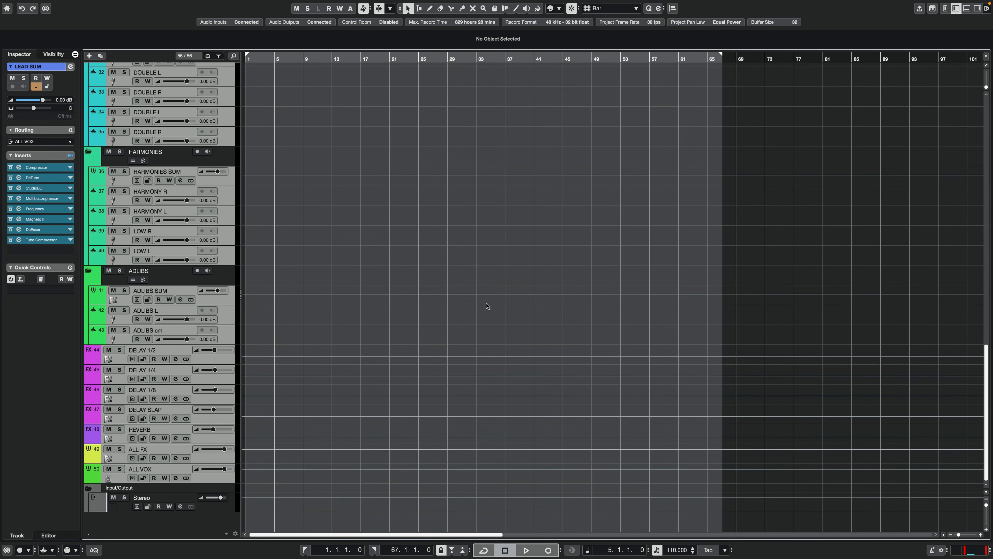
Review the imported vocal tracks, from LEAD SUM to ALL VOX, and their routing, inserts and sends in the MixConsole.
scroll(416, 261, up, 7)
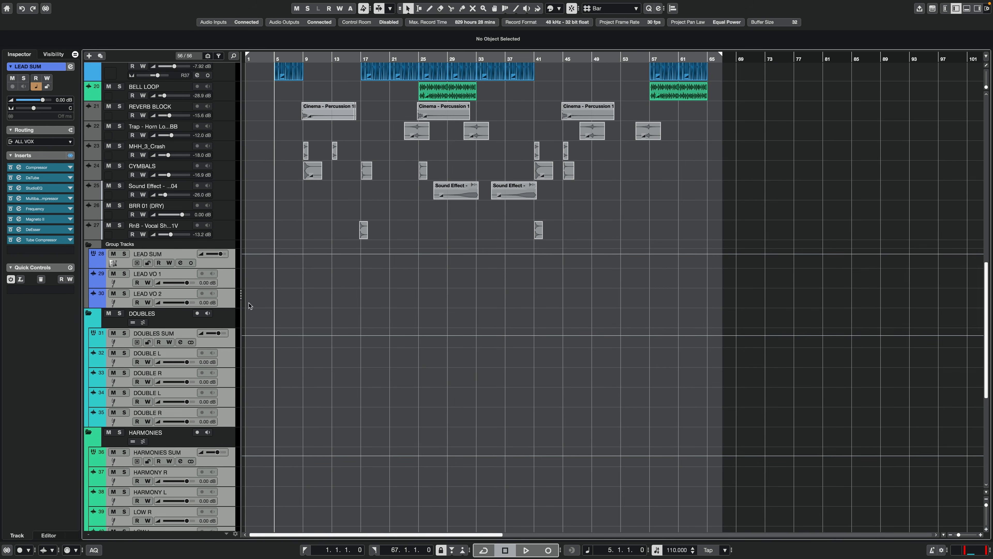
click(226, 273)
click(175, 255)
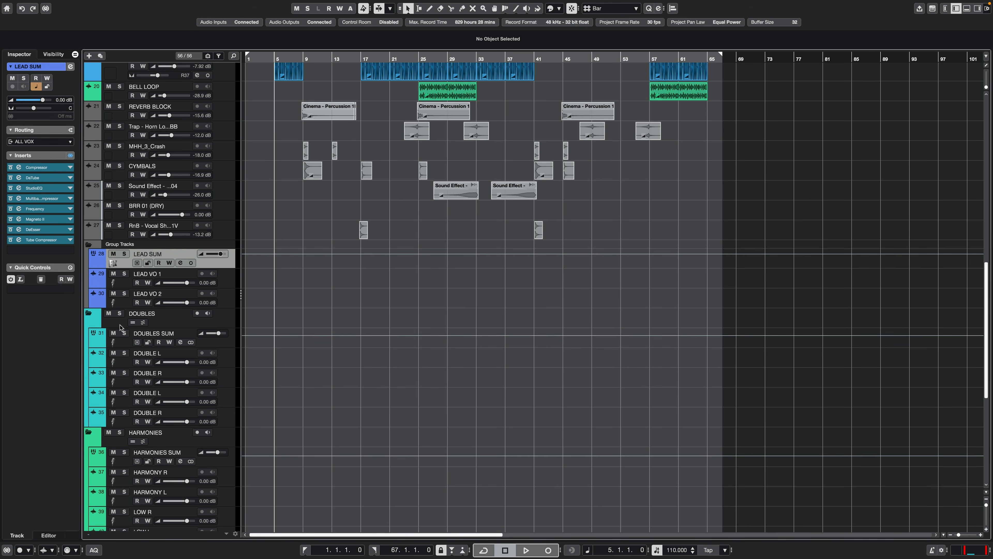
scroll(125, 441, down, 7)
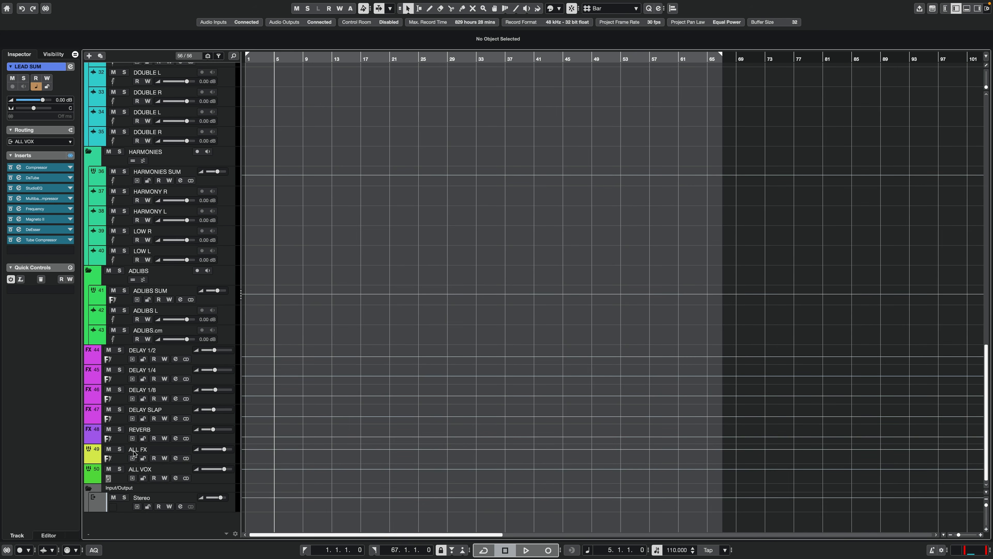
click(968, 8)
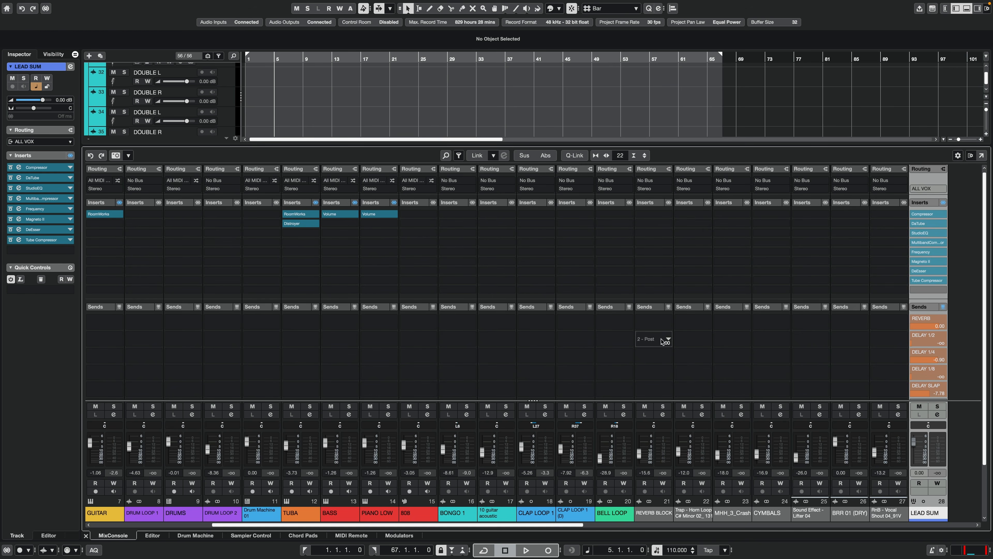
drag(553, 520, 889, 495)
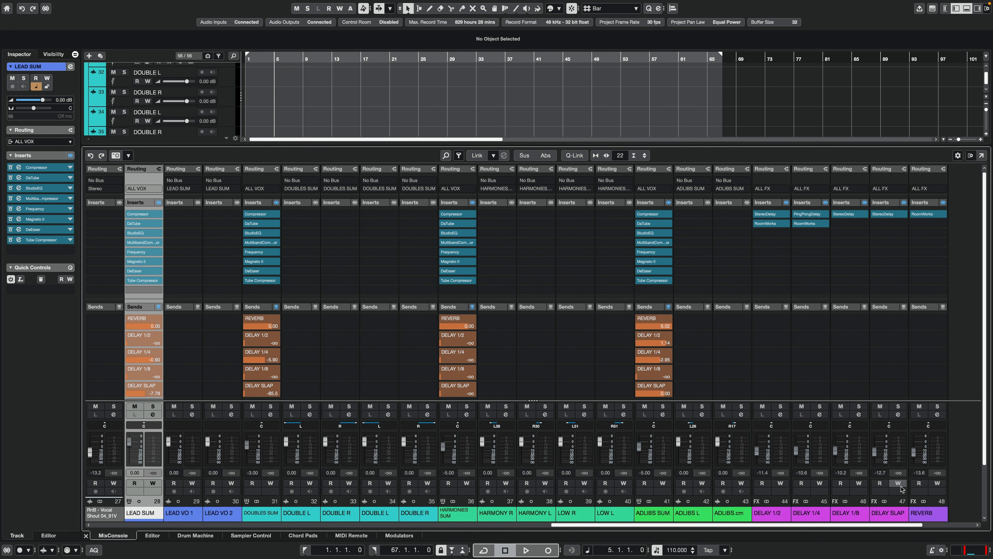
Insert the Antares AutoTune plug-in in the first insert slot of the LEAD VO 1 channel.
click(187, 215)
text(AUTOT)
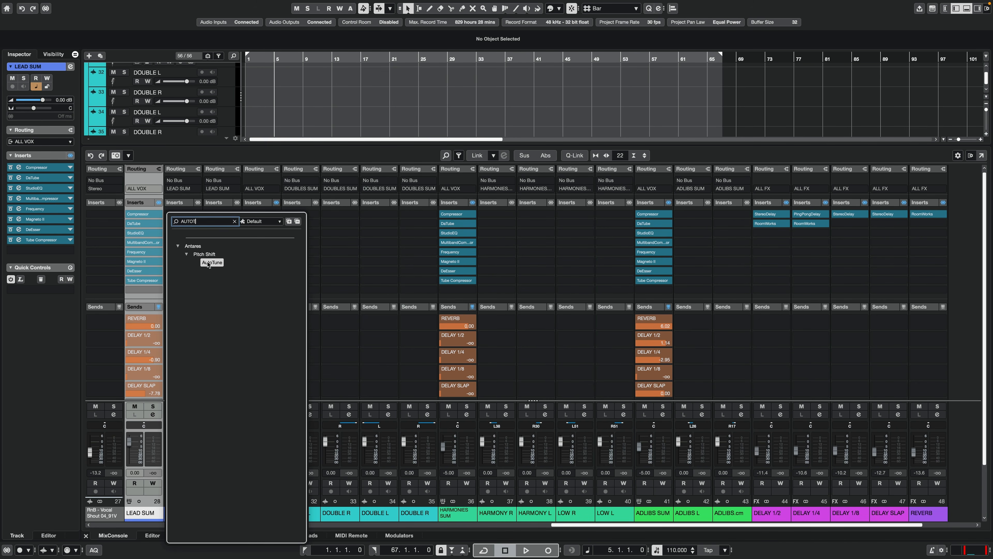
click(208, 263)
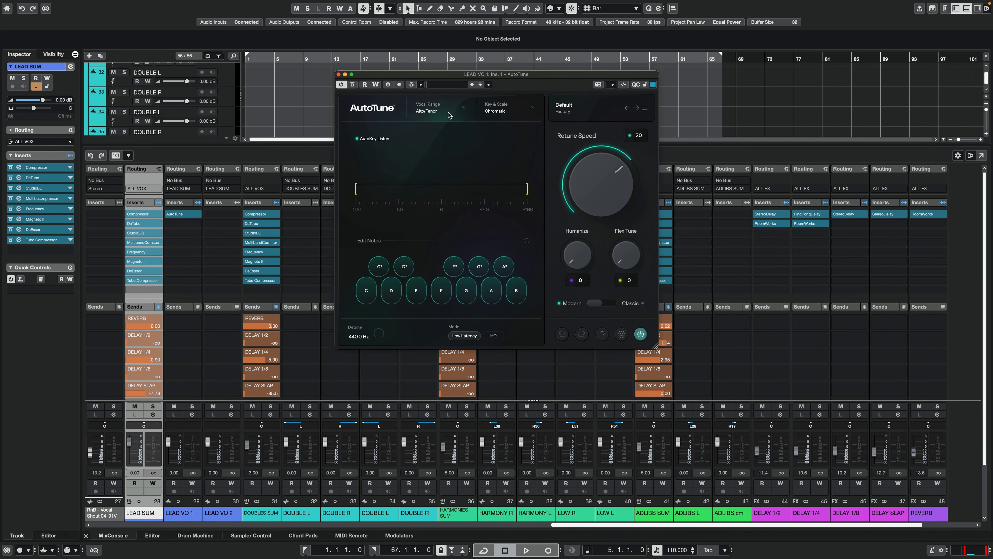
Set AutoTune on LEAD VO 1 to A Minor with a Retune Speed of 30 in Classic mode.
click(487, 116)
click(455, 166)
click(502, 201)
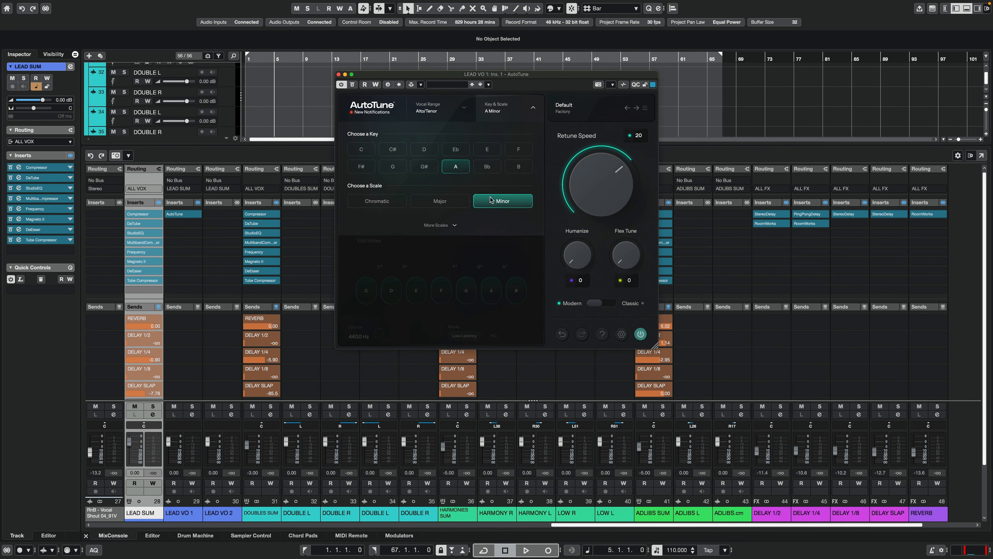
drag(580, 191, 585, 192)
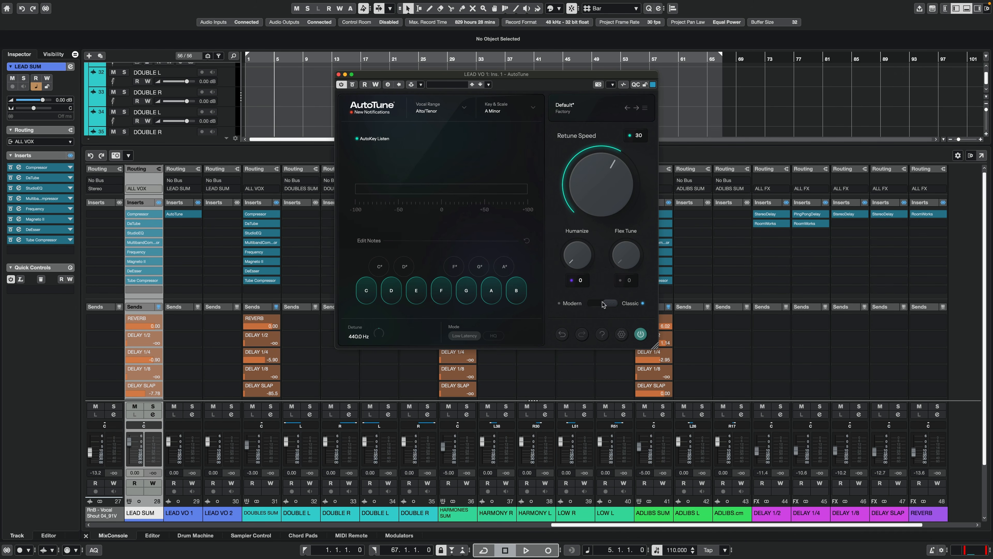
click(338, 74)
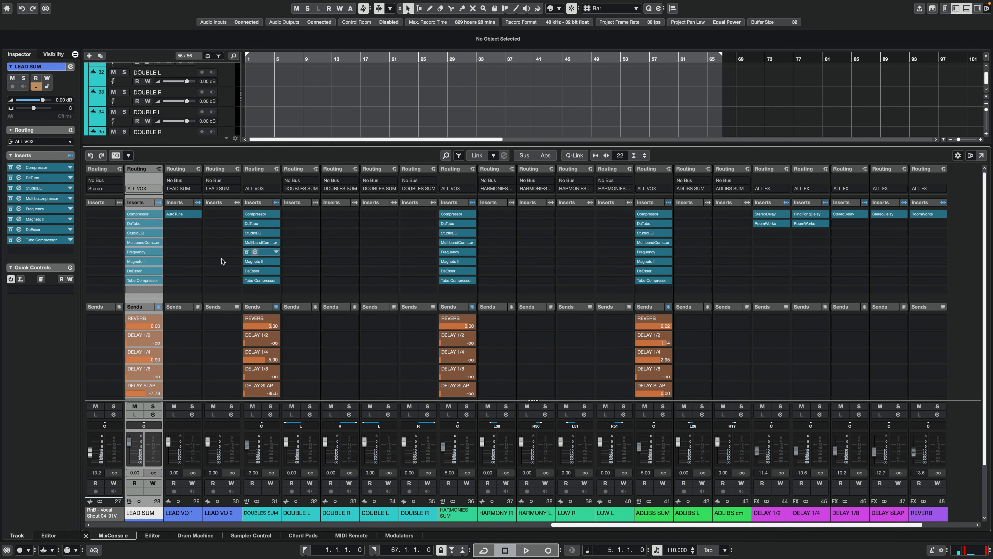
drag(182, 218, 288, 213)
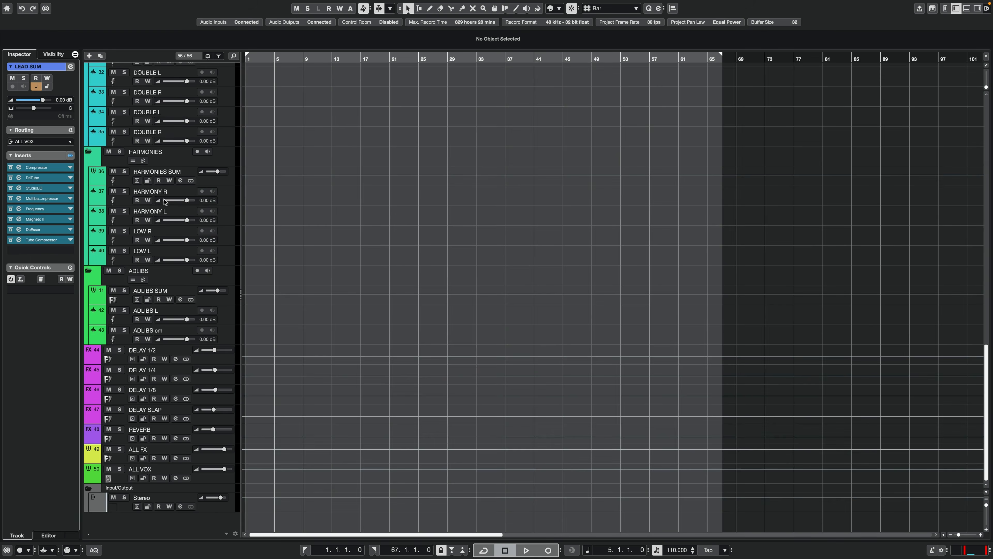
Set the LEAD VO 1 track's input to Mono and enable it for recording with monitoring.
scroll(167, 199, up, 10)
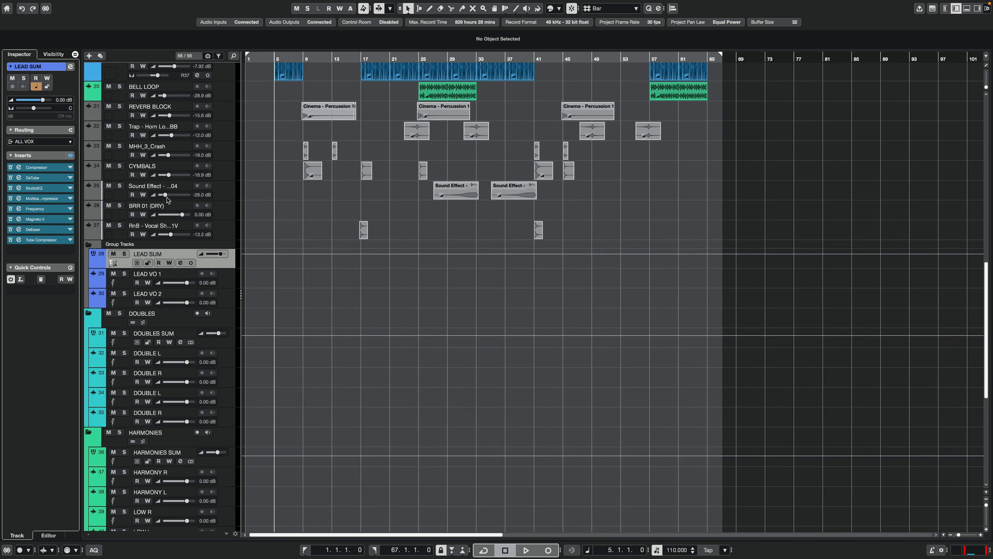
click(190, 273)
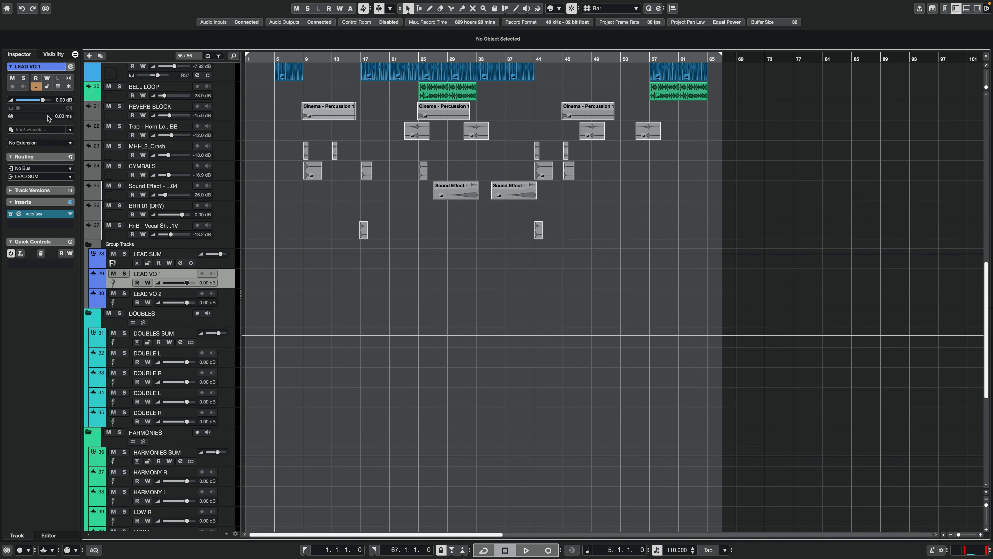
click(39, 168)
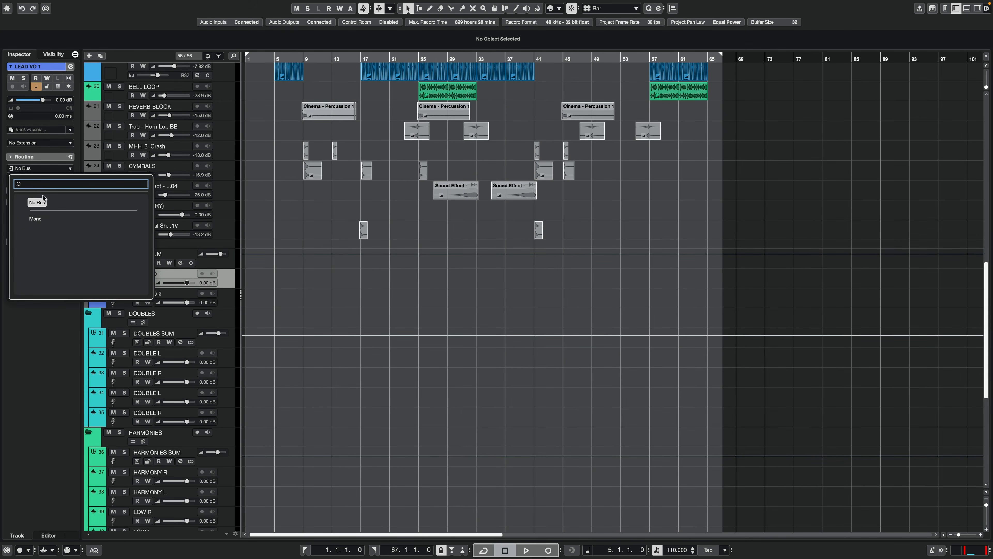
click(39, 219)
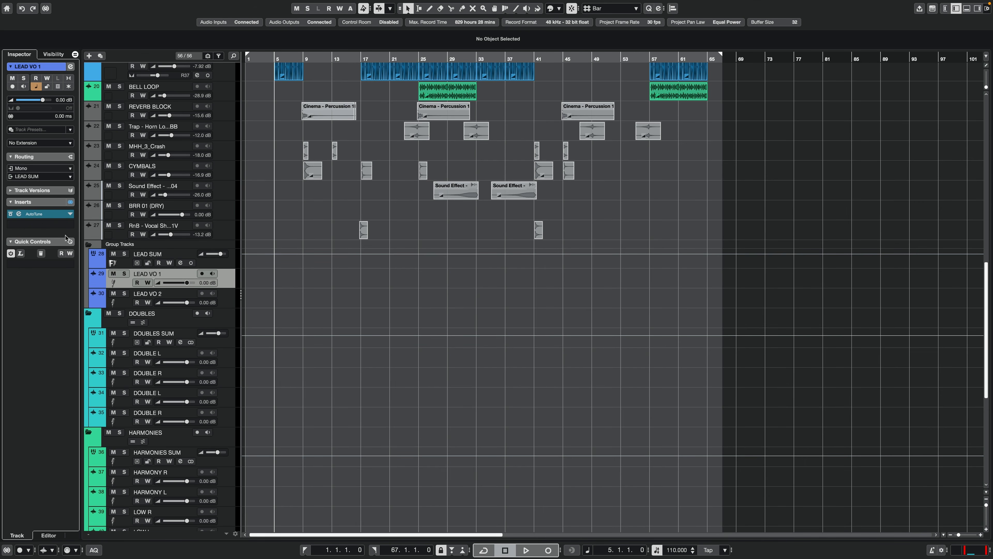
click(202, 274)
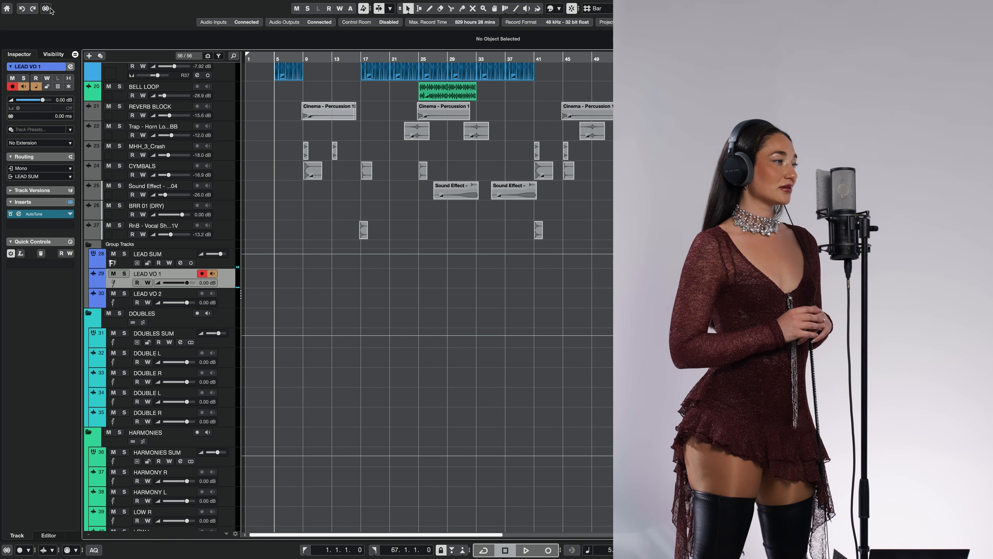
Turn on Constrain Delay Compensation and check its entry in the toolbar setup options.
click(45, 8)
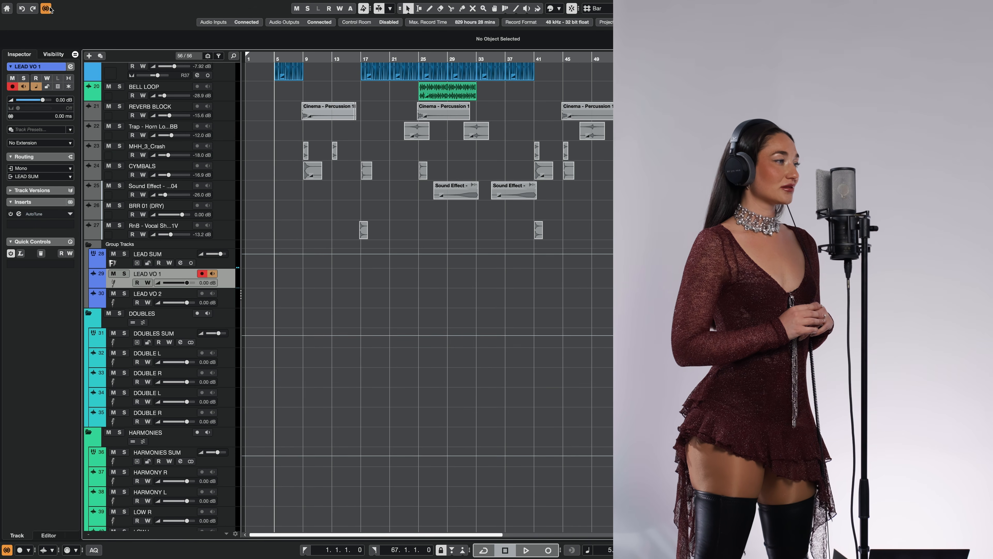
right_click(72, 11)
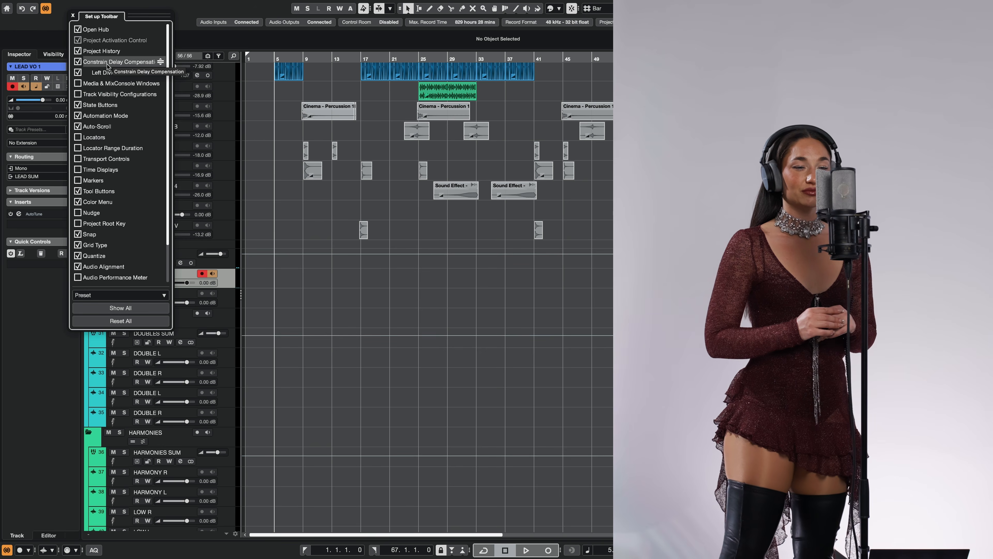
click(72, 16)
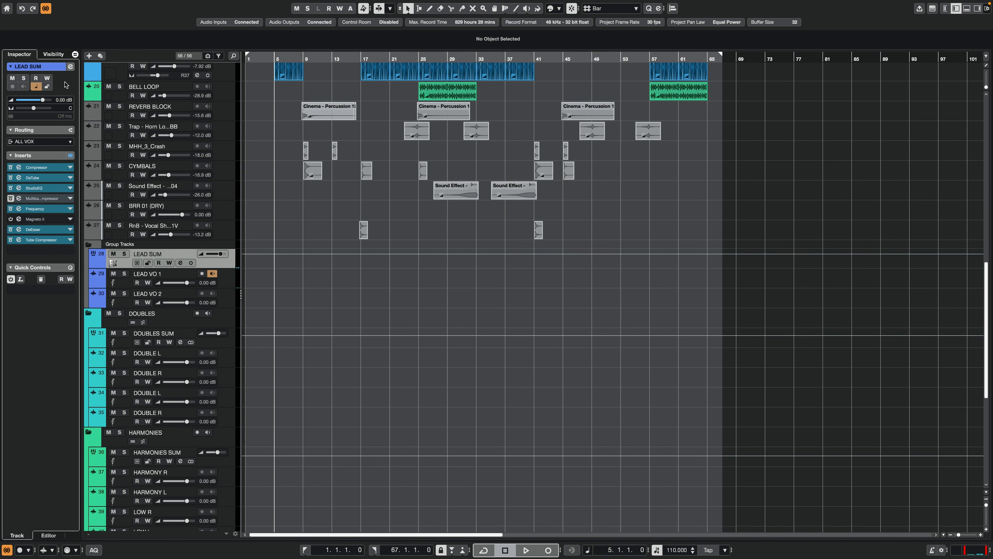
Add the Sends section to the LEAD SUM track's Inspector and expand it to show its reverb and delay sends.
right_click(54, 316)
click(62, 332)
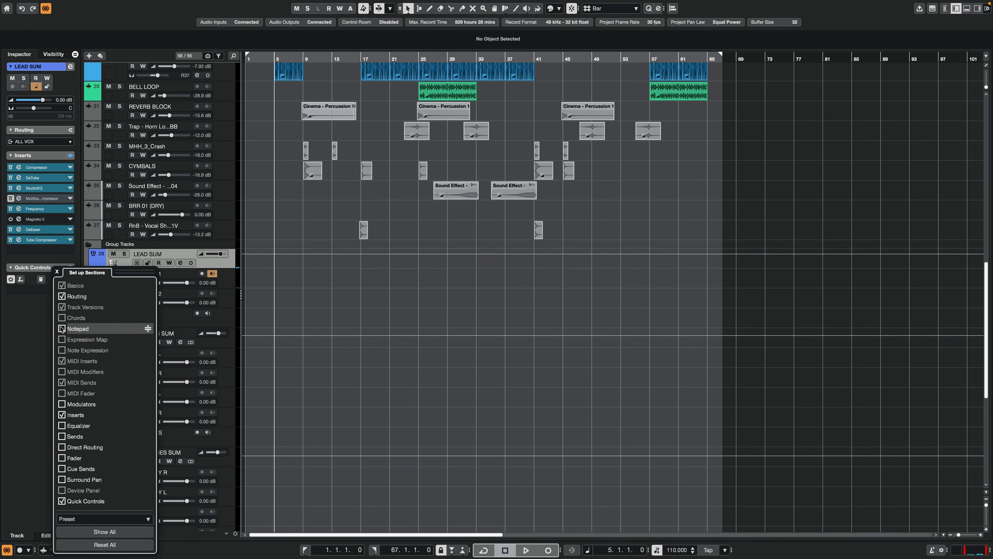
click(73, 436)
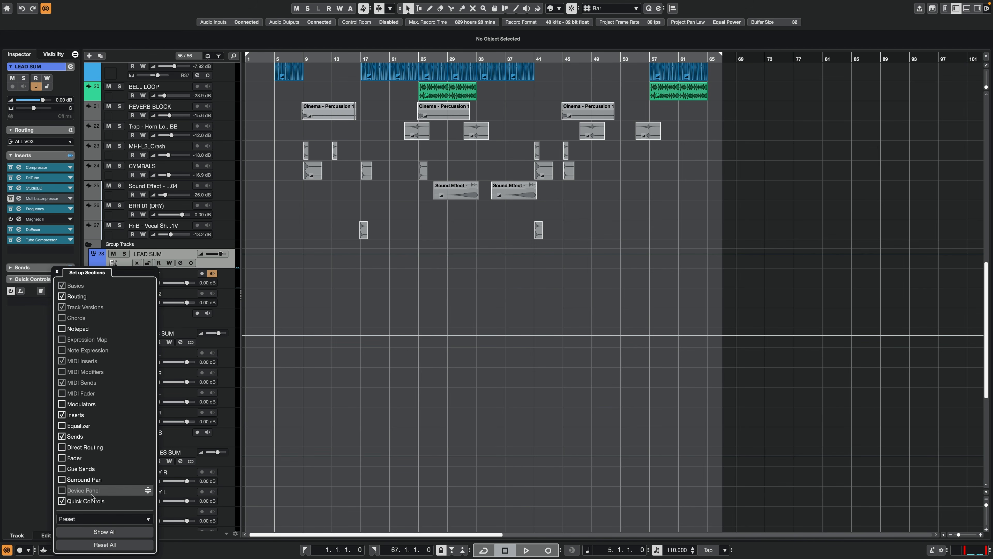
click(57, 271)
click(11, 268)
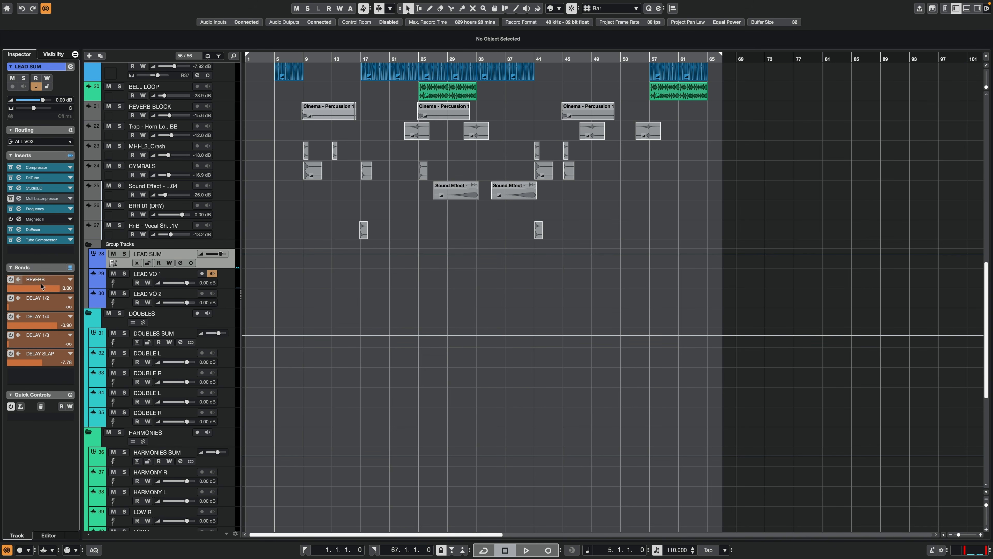
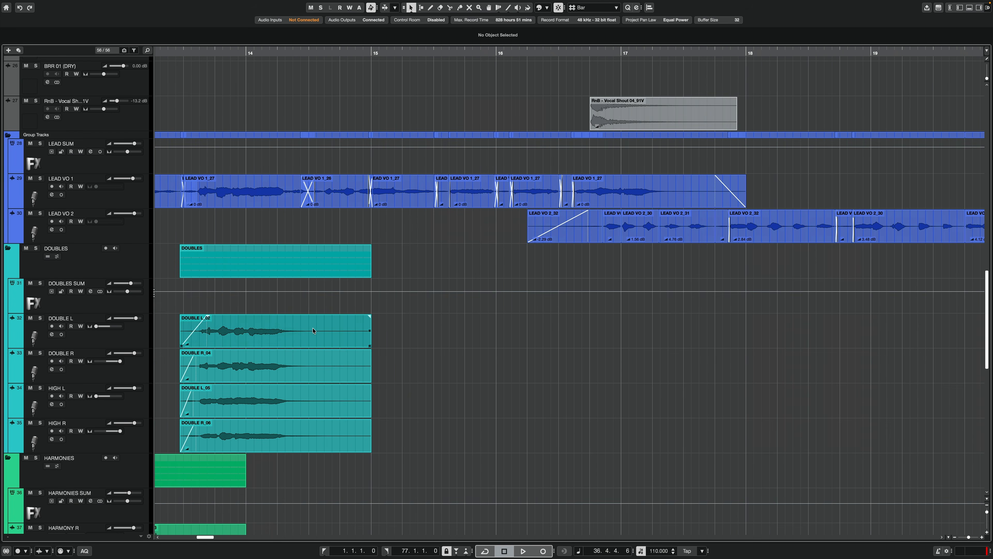
With the Range Selection tool, fade out the tails of the four stacked doubles events before bar 15 and play them back.
right_click(395, 367)
click(409, 363)
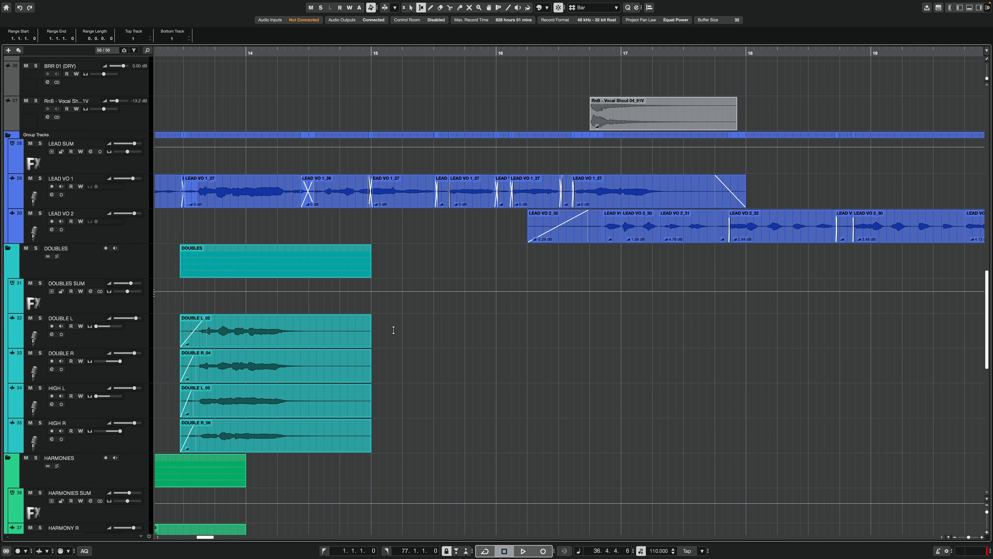
drag(387, 387, 296, 439)
key(a)
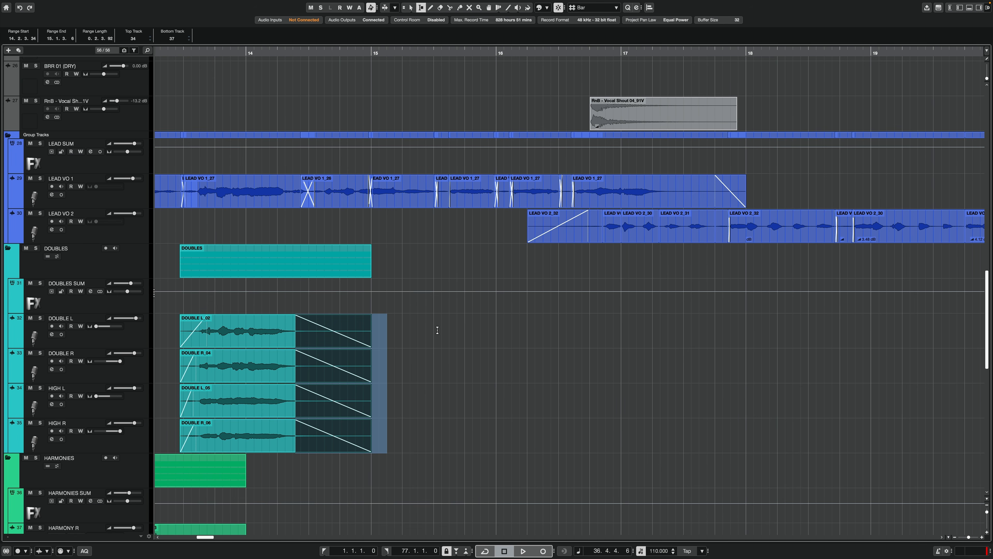
key(alt+space)
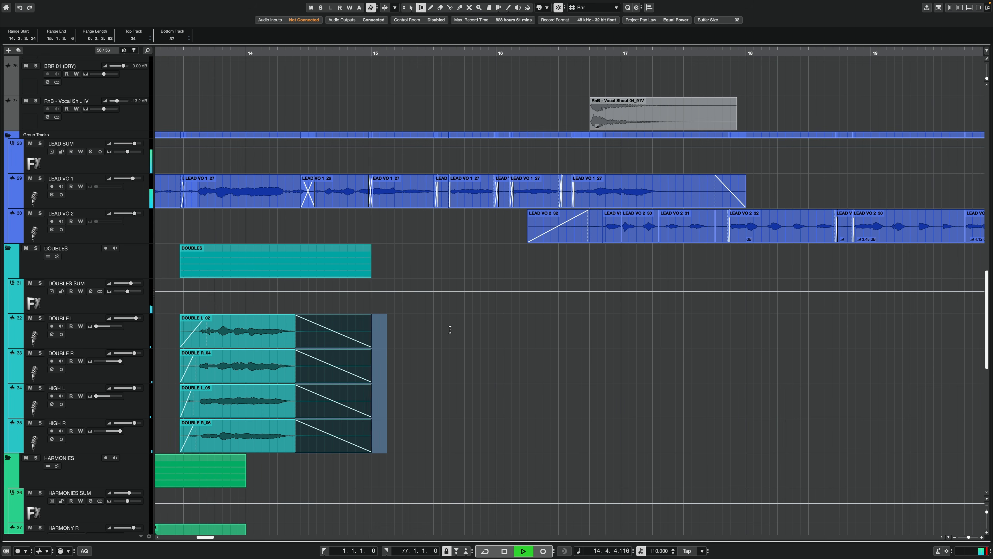
Apply range-based fades to the stacked doubles events around bars 30 to 32.
key(a)
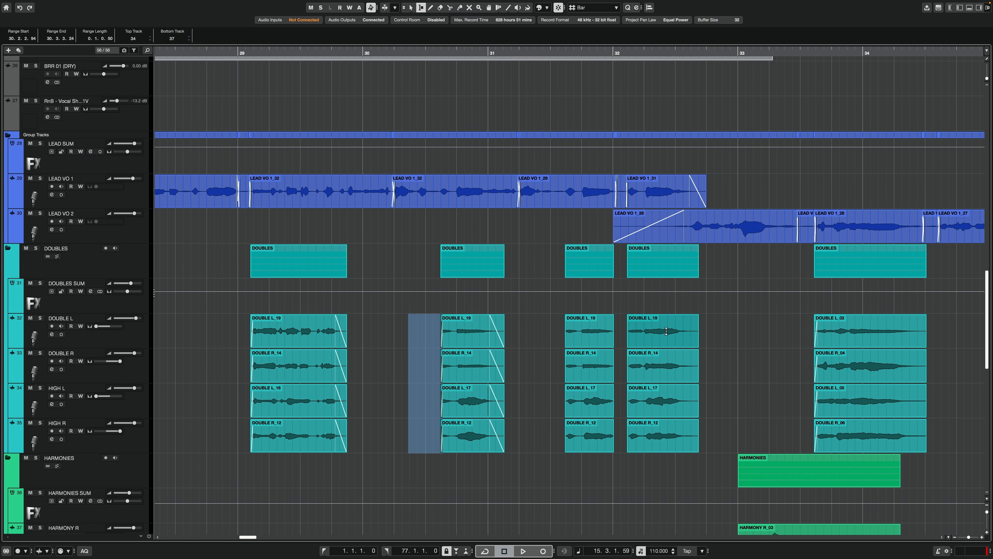
click(660, 408)
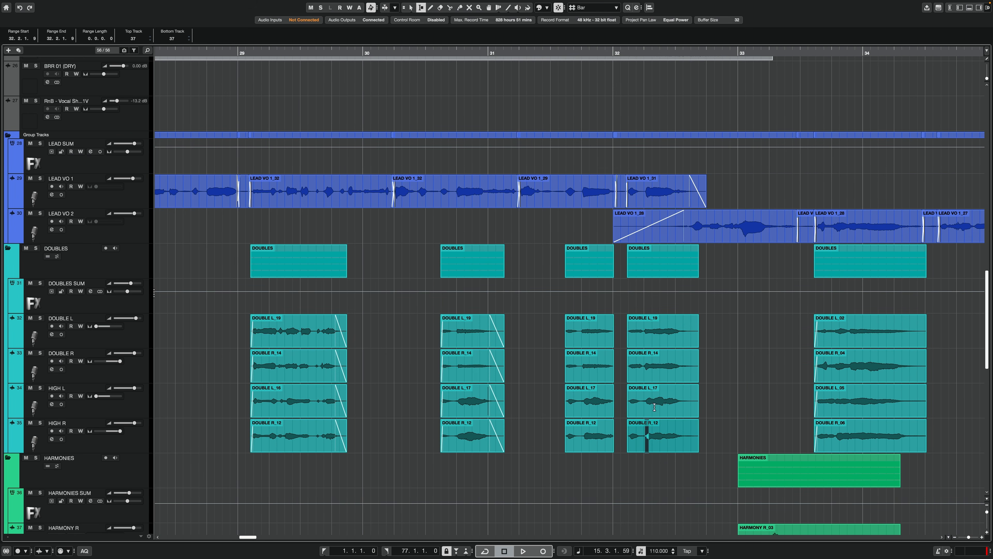
drag(654, 407, 672, 331)
key(a)
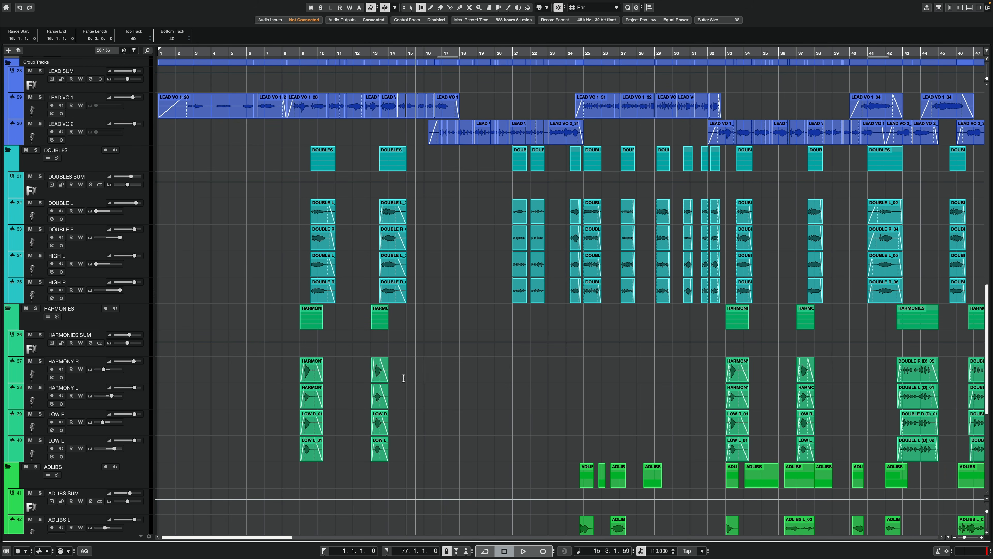
Play the song with LEAD SUM soloed and set the release of its Compressor insert to 94 ms.
click(971, 9)
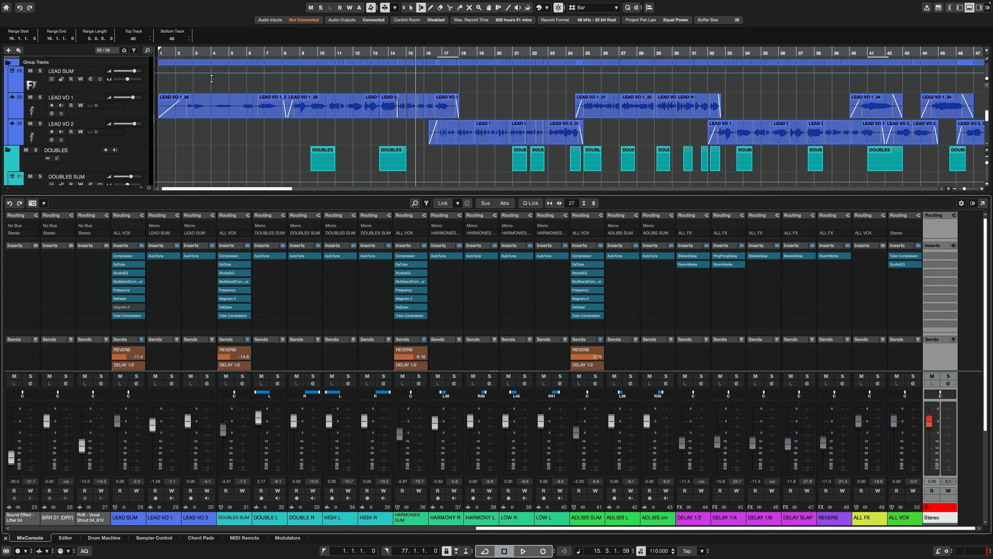
key(space)
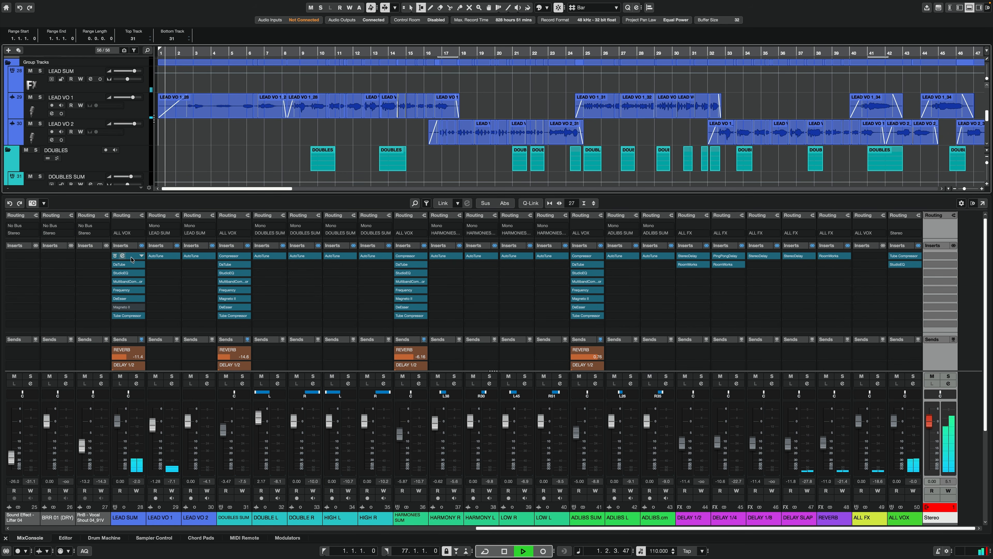
click(125, 255)
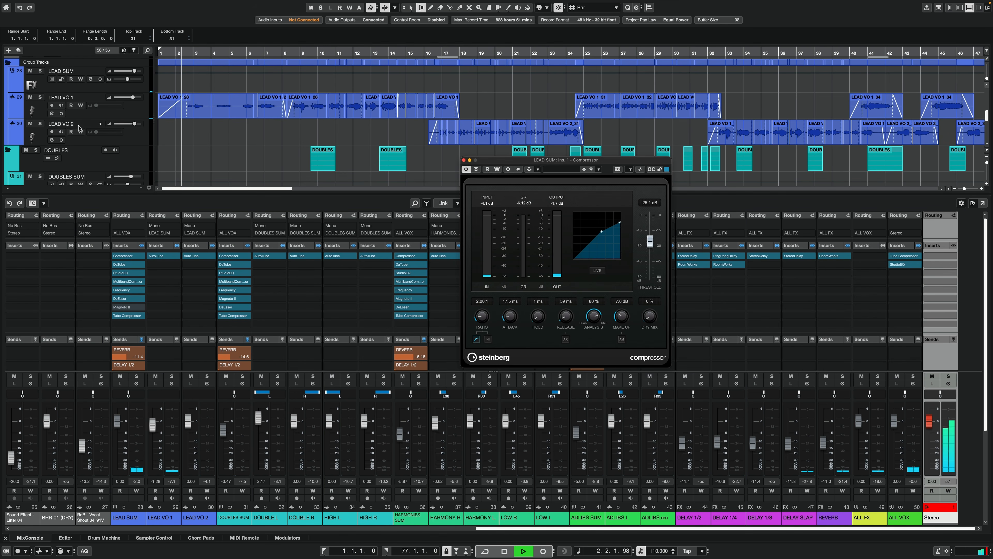
scroll(83, 118, up, 5)
scroll(83, 126, down, 3)
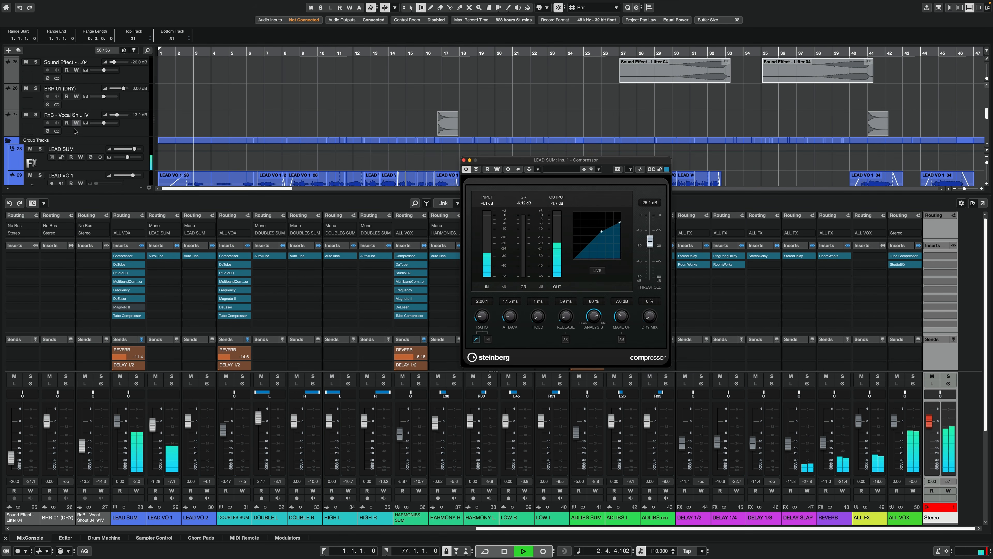
click(39, 149)
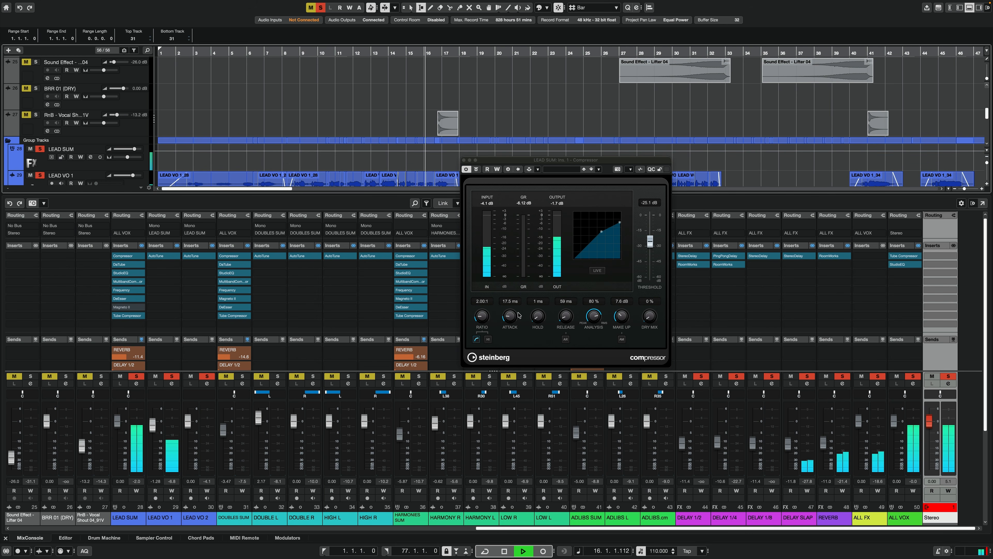
drag(568, 320, 568, 318)
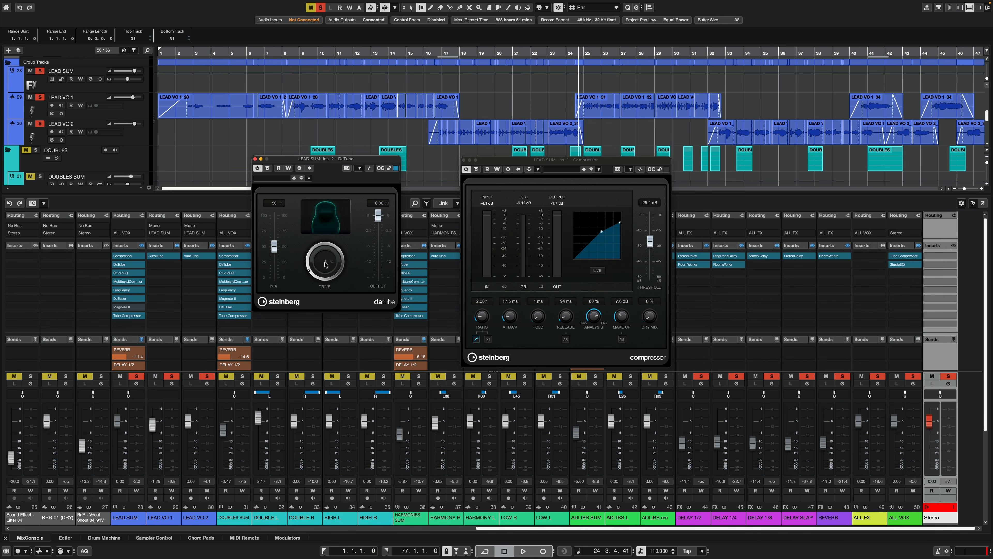
Play the song and try different drive amounts on LEAD SUM's DaTube insert, leaving the drive at 5.
key(space)
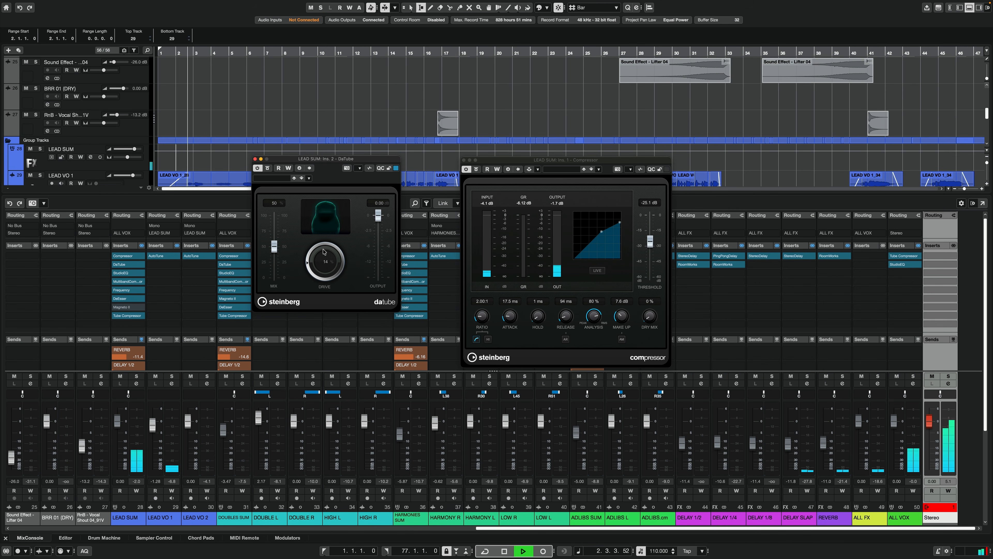
drag(324, 251, 333, 196)
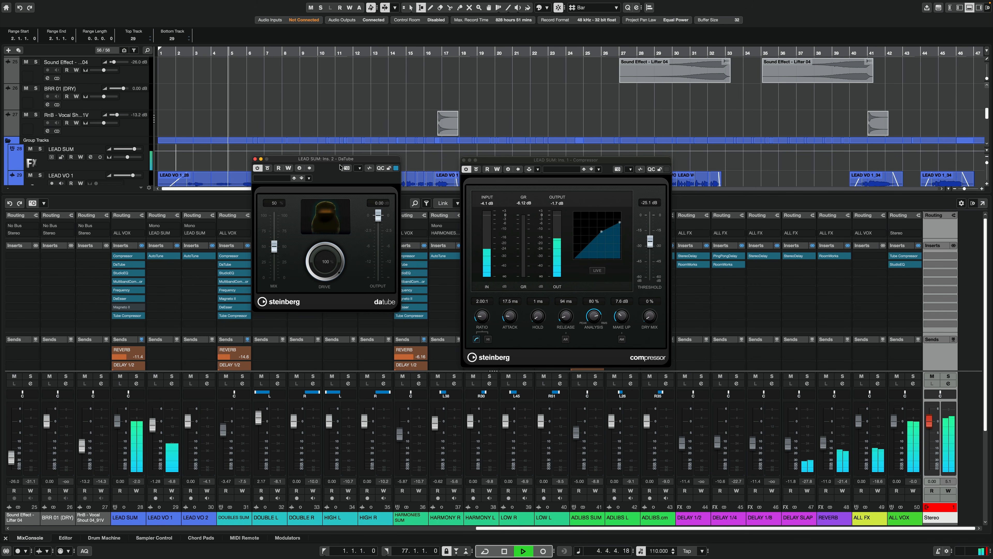
drag(335, 188, 318, 229)
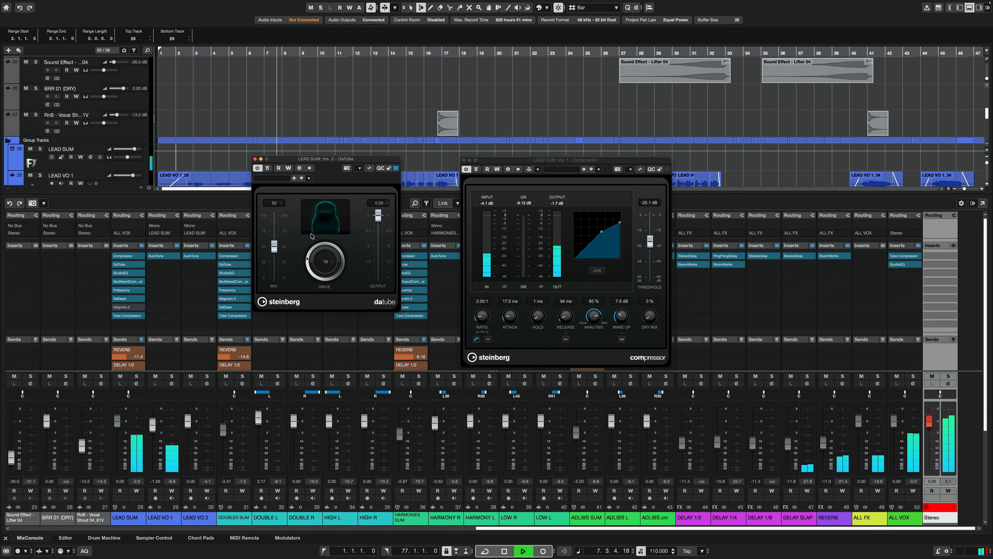
drag(313, 234, 309, 189)
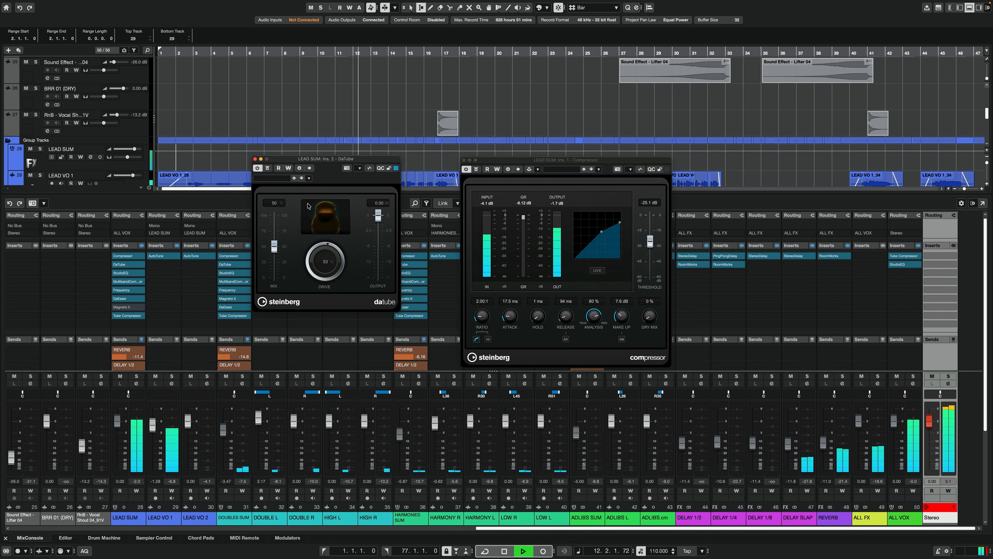
drag(305, 226, 301, 233)
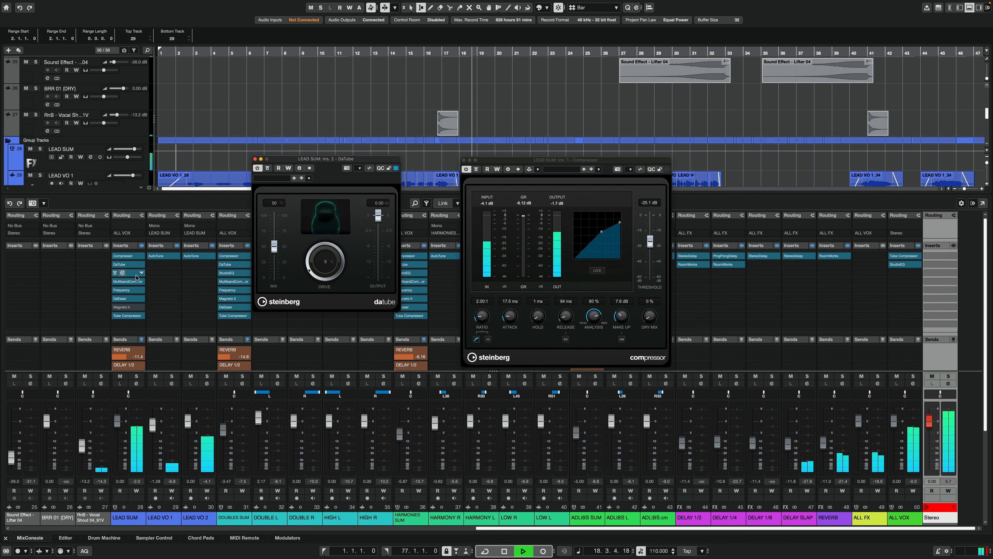
In LEAD SUM's StudioEQ insert, set the band 1 cut filter to 102 Hz with a Q of 4.5.
click(126, 273)
drag(750, 152, 423, 252)
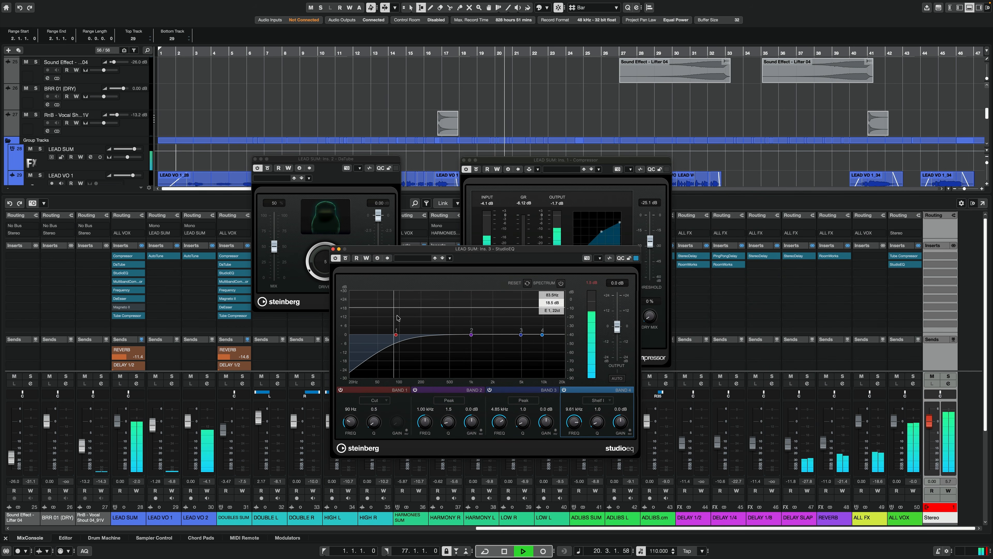
drag(376, 421, 376, 413)
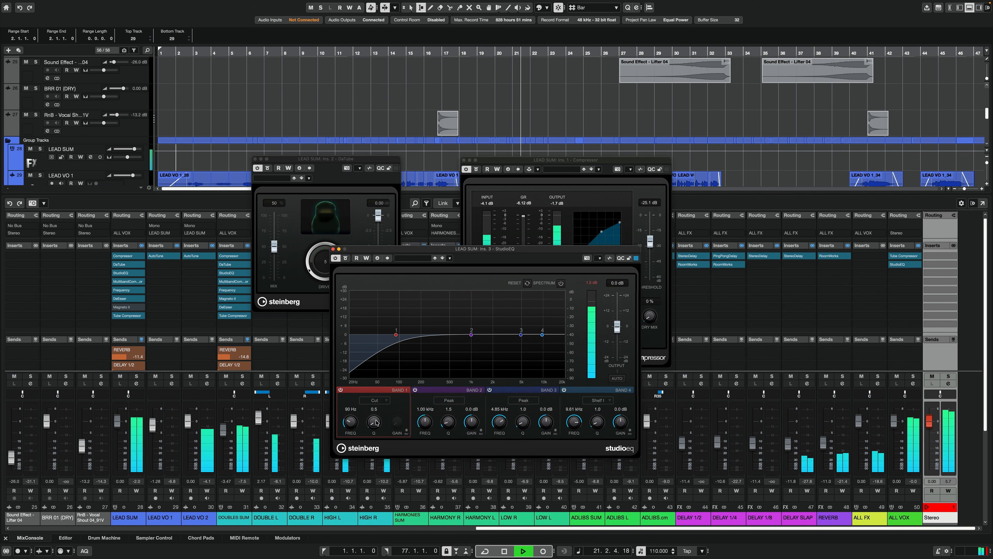
scroll(355, 422, up, 4)
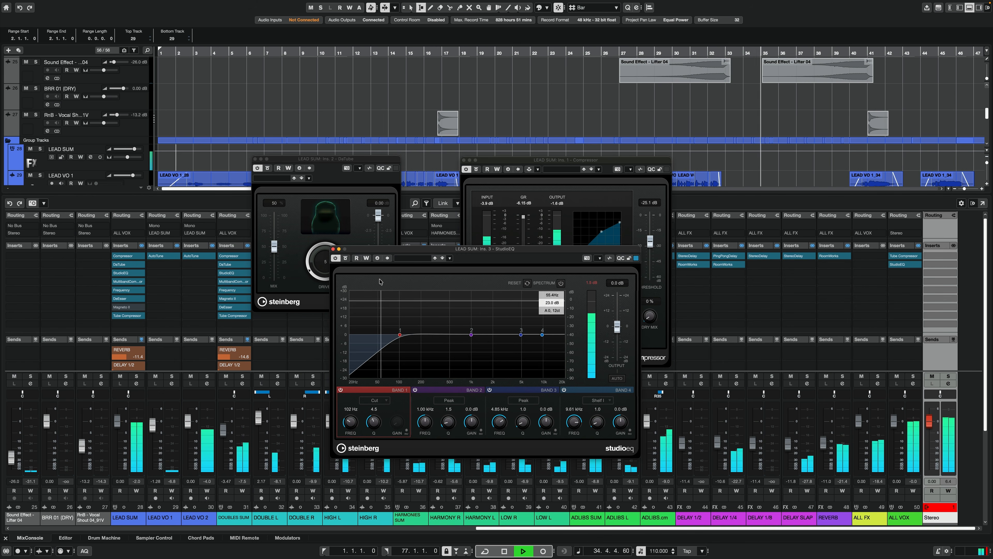
drag(406, 250, 737, 160)
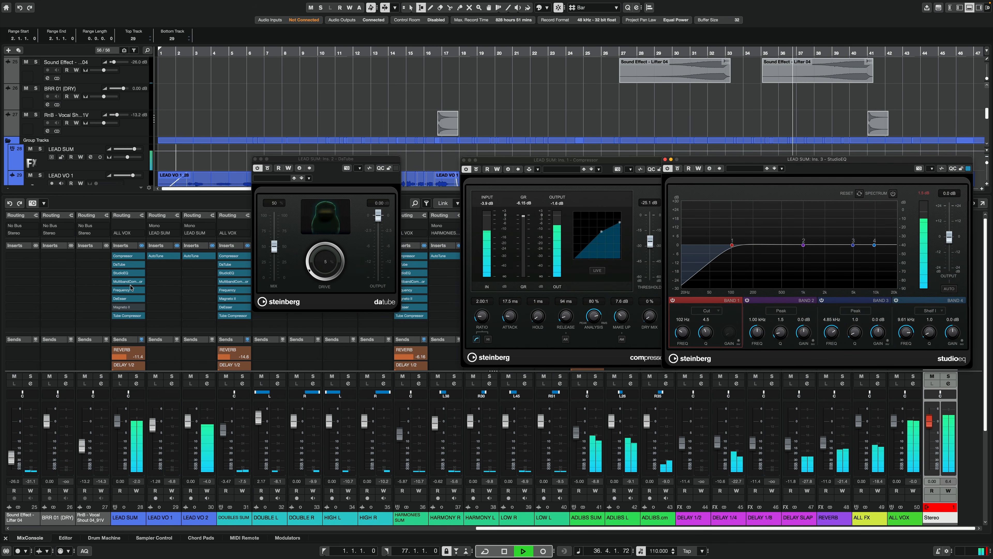
In LEAD SUM's MultibandCompressor, set band 2's ratio to 1.7, and band 3's threshold to -14.1 dB and ratio to 1.6.
click(122, 282)
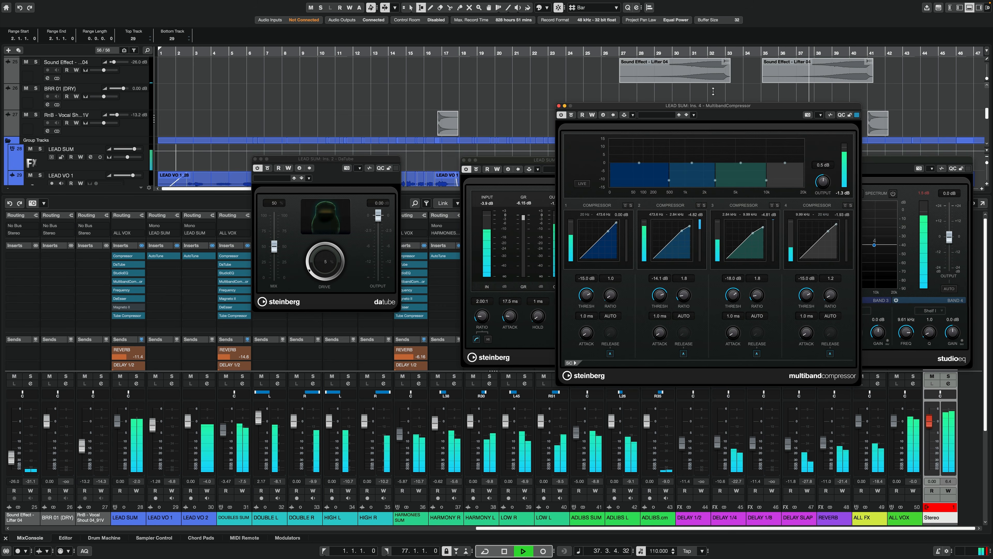
drag(710, 105, 312, 126)
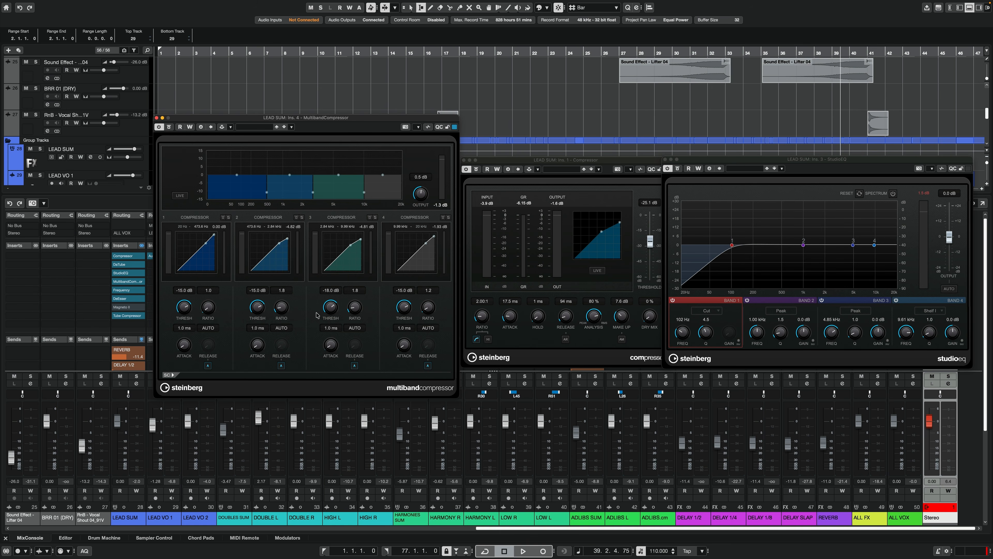
key(space)
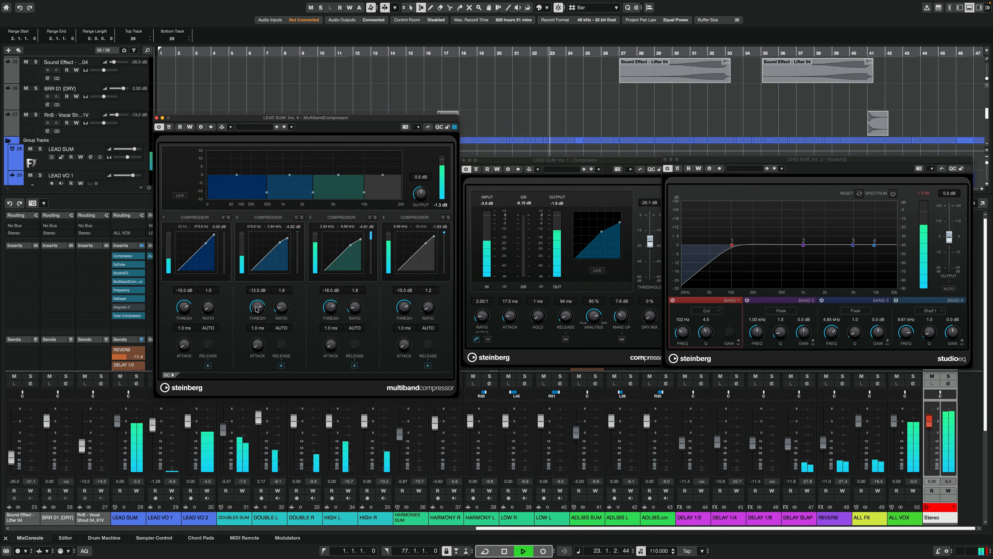
drag(332, 312, 332, 306)
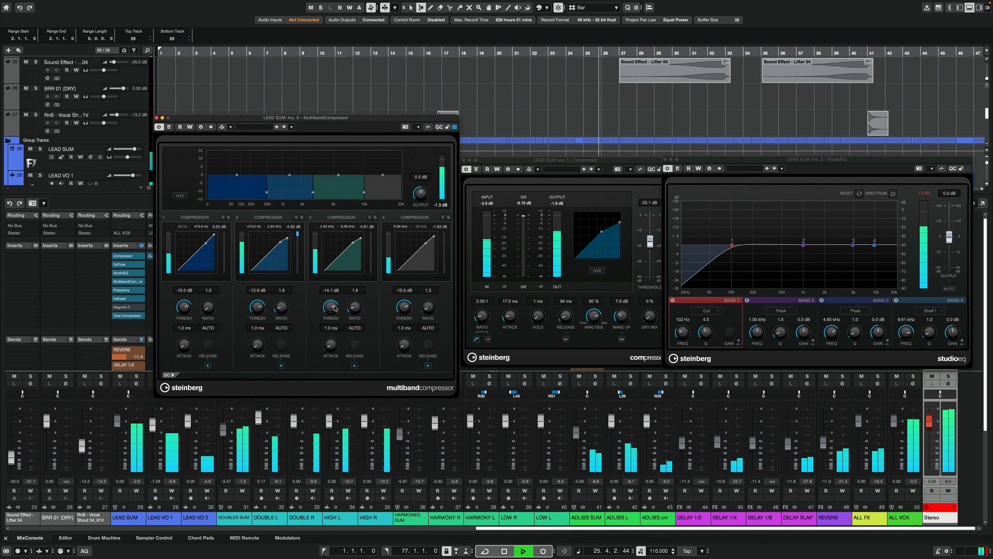
drag(286, 315, 286, 310)
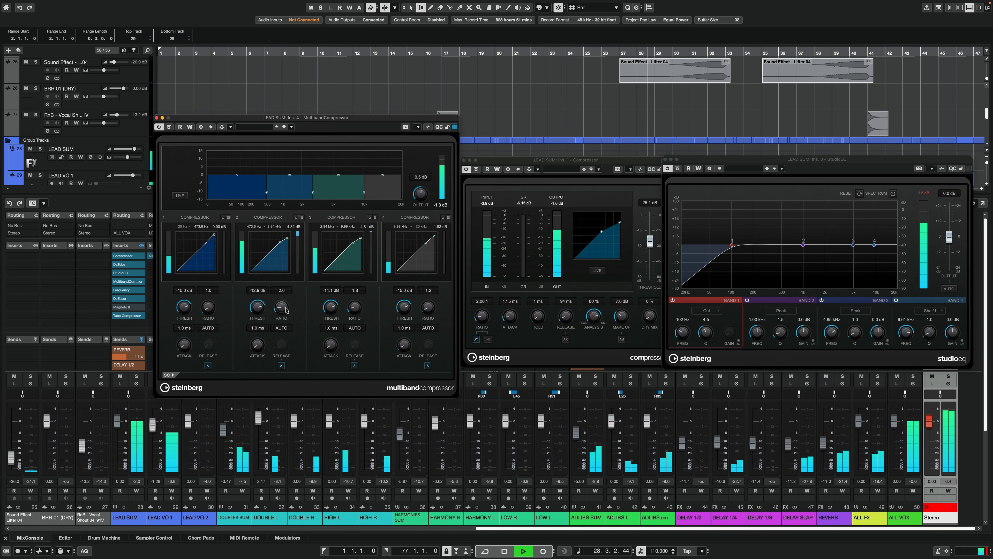
drag(360, 313, 358, 311)
scroll(285, 307, down, 1)
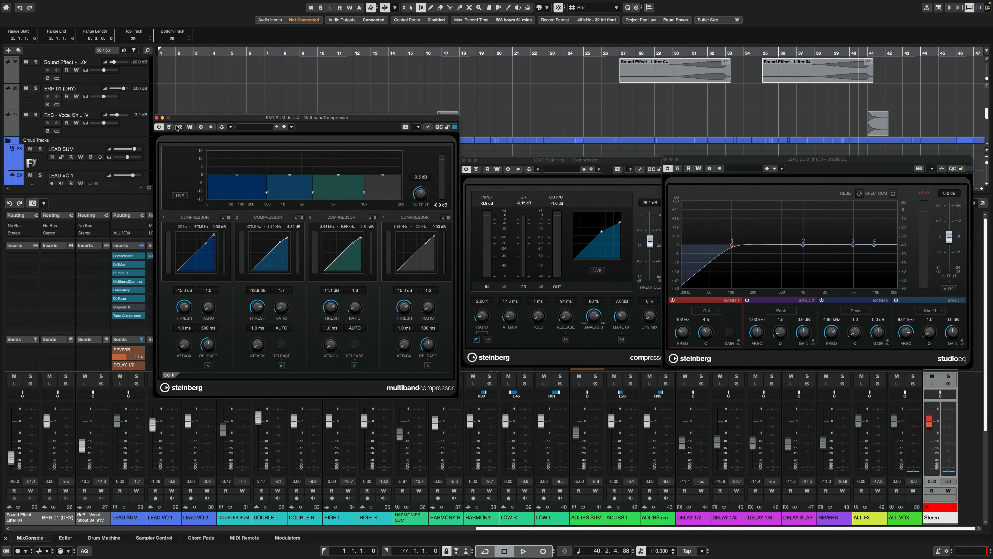
In LEAD SUM's Frequency insert, shape band 7 during playback into a gentle boost at 6.43 kHz.
click(131, 292)
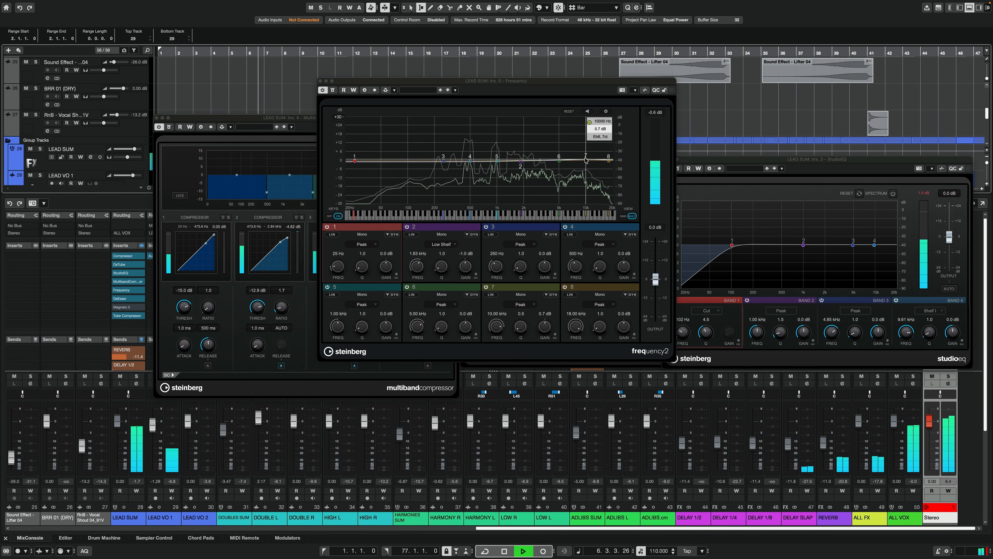
drag(586, 160, 587, 157)
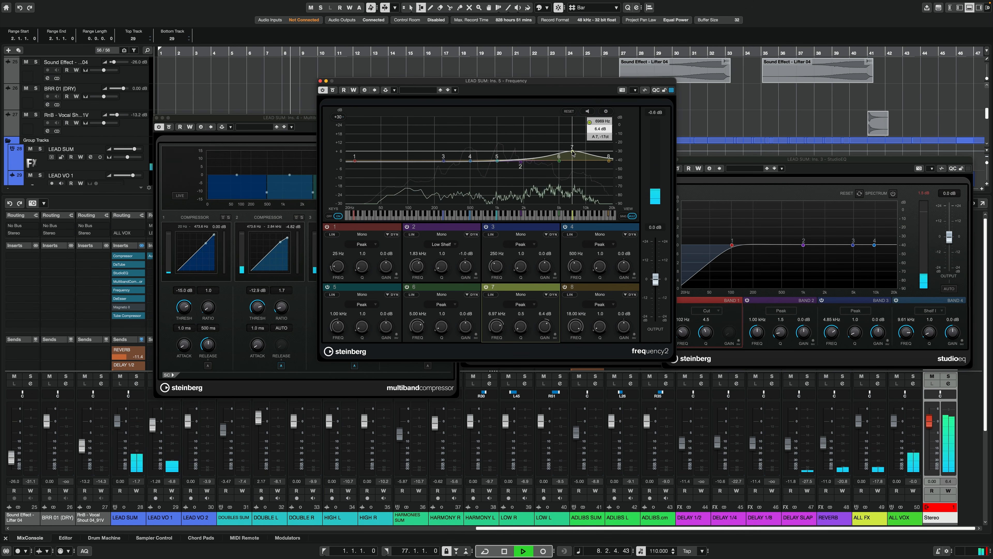
drag(573, 152, 573, 156)
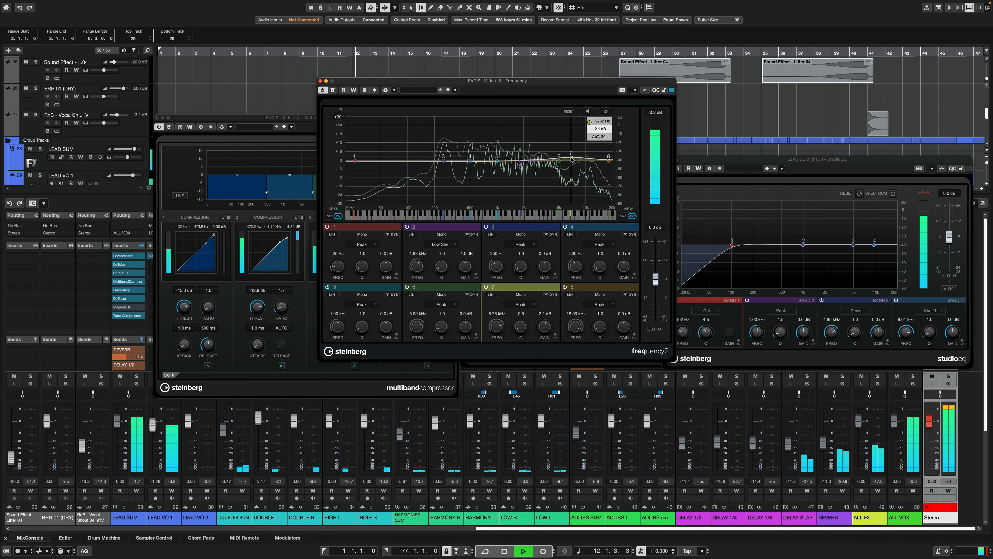
drag(572, 159, 570, 161)
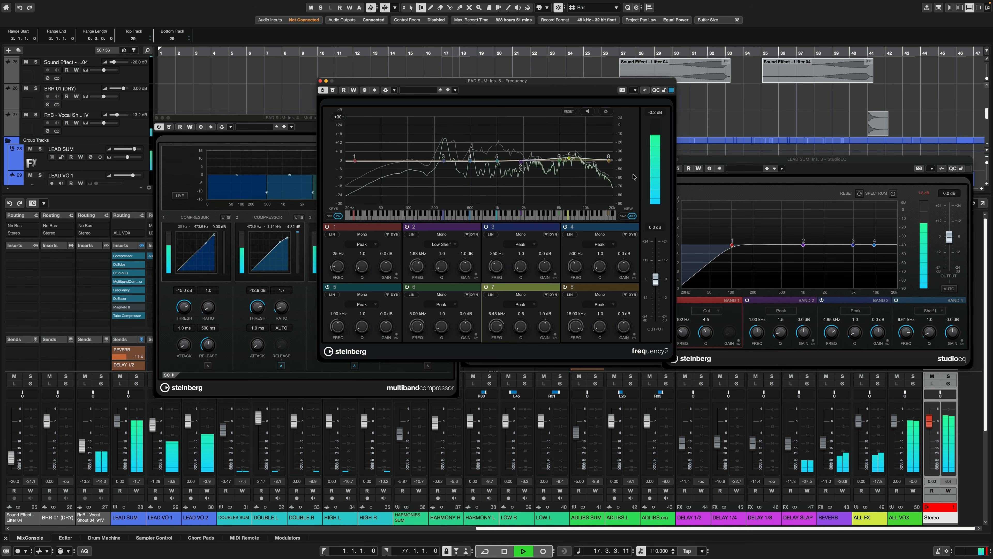
Make band 8 of the Frequency EQ a High Shelf at 15.72 kHz with a 2.0 dB gain.
mouse_move(610, 163)
drag(610, 163, 610, 162)
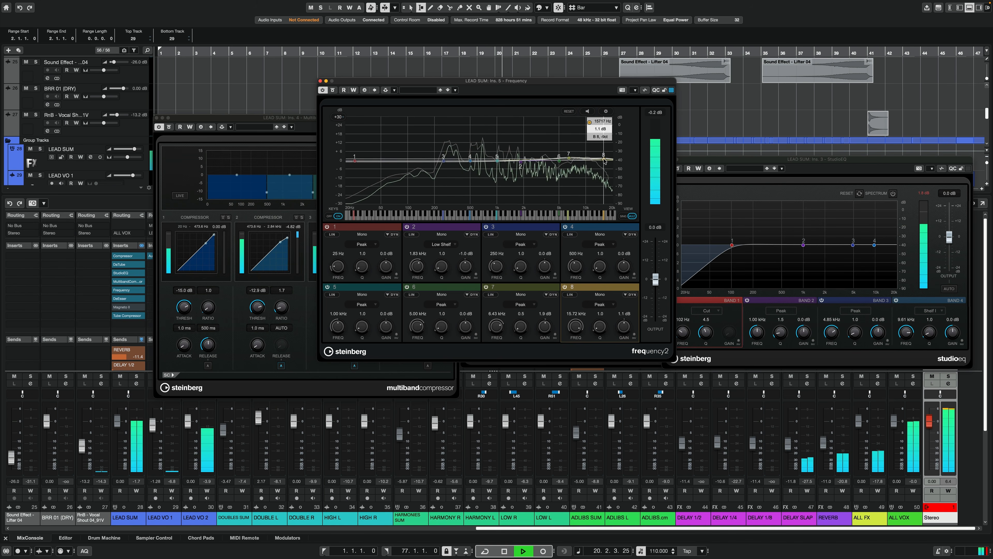
click(609, 305)
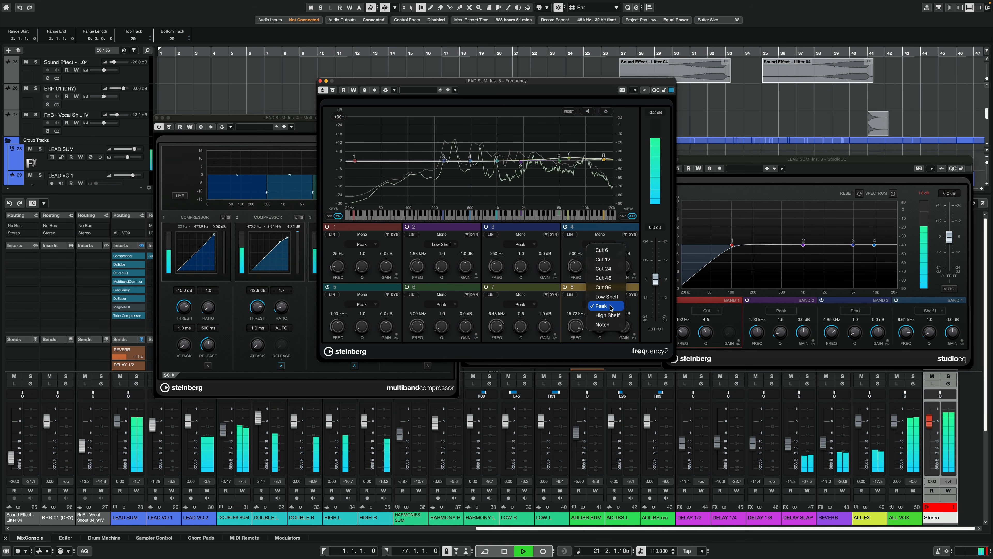
click(613, 315)
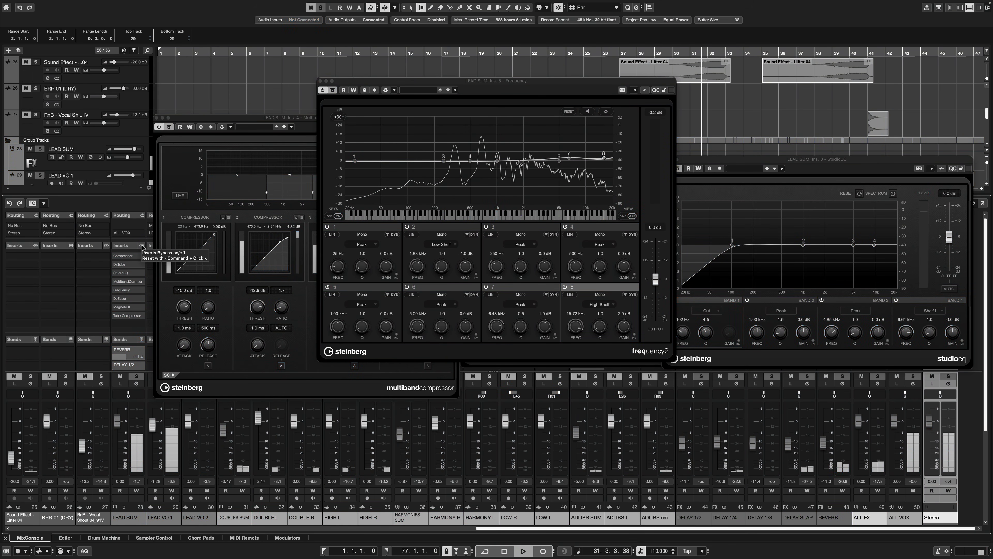
Toggle the bypass of LEAD SUM's inserts to compare the sound, and close the Frequency and MultibandCompressor windows.
click(143, 246)
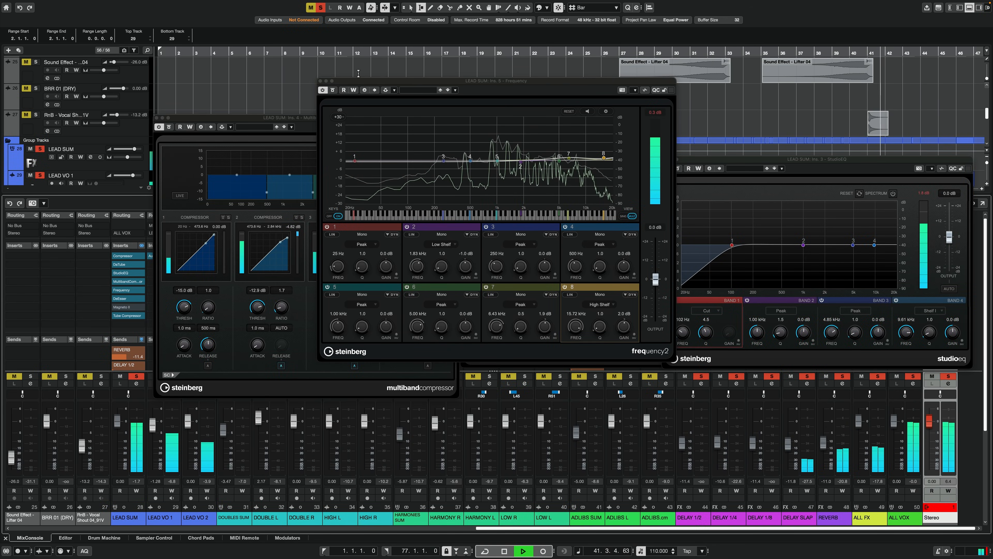
click(320, 81)
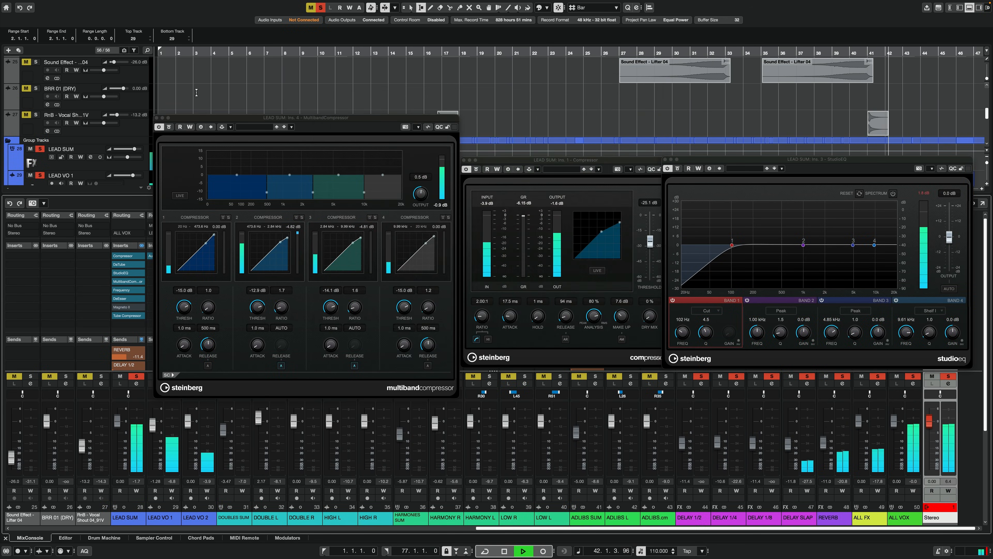
click(157, 118)
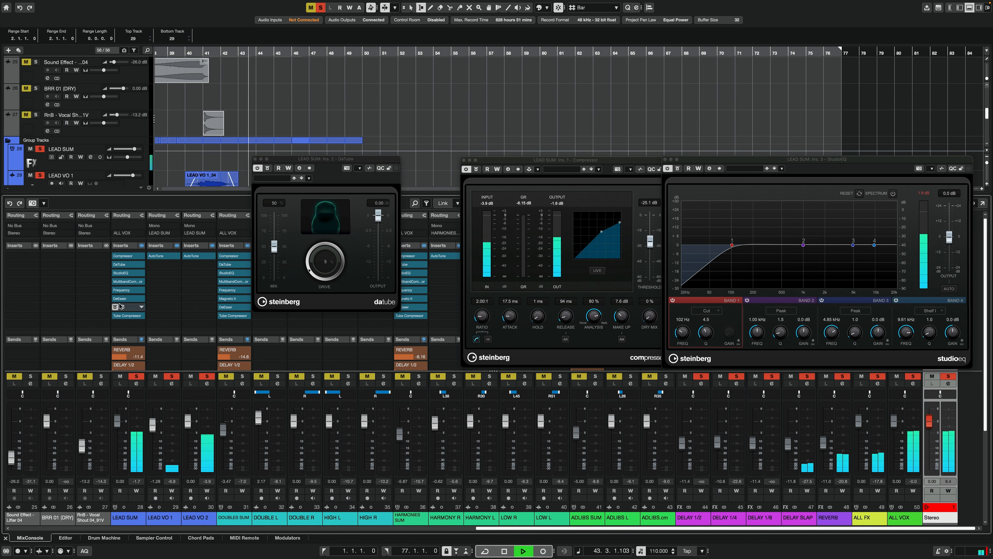
Examine the settings of LEAD SUM's DeEsser insert during playback and stop the song.
click(131, 299)
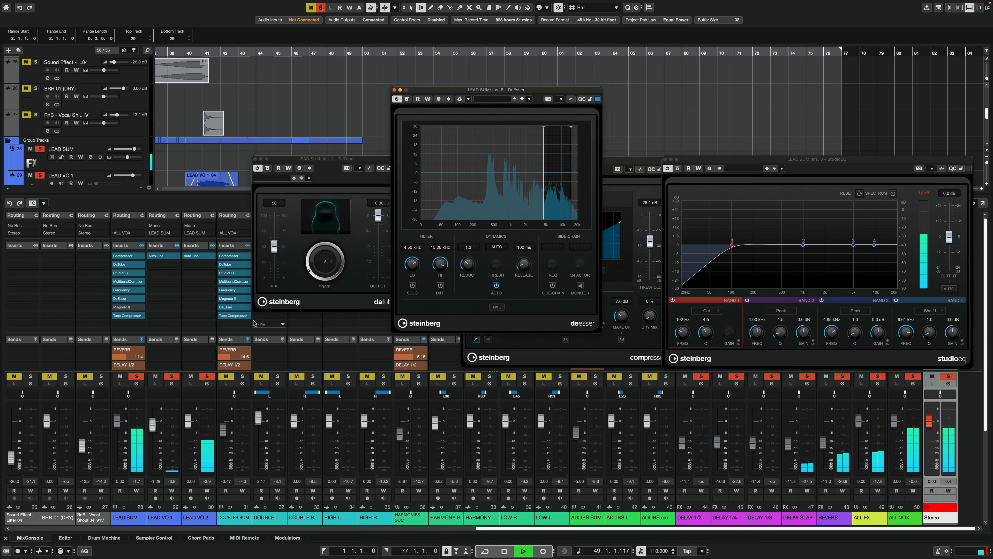
key(space)
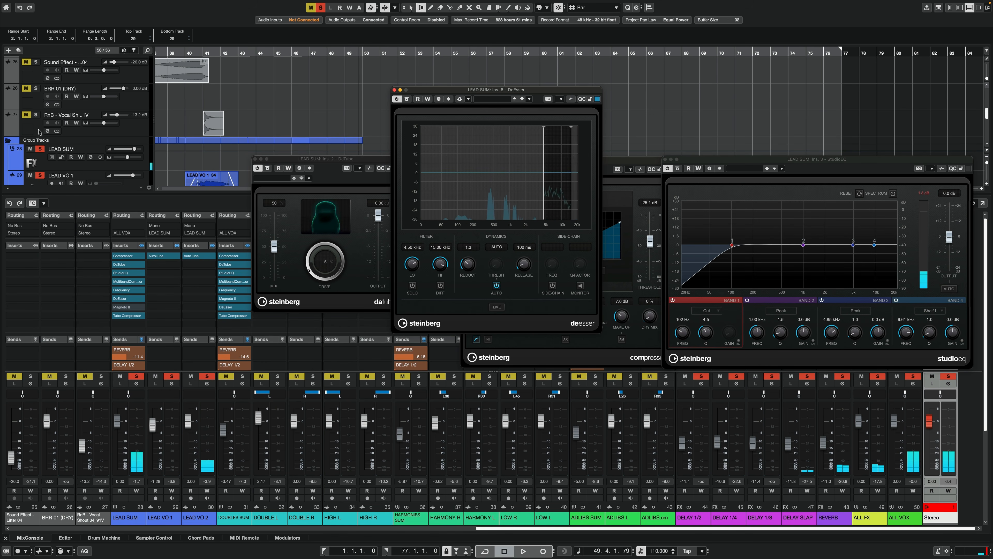
Open LEAD SUM's Magneto II insert with it active, and close the DeEsser, DaTube, Compressor and StudioEQ windows.
click(121, 307)
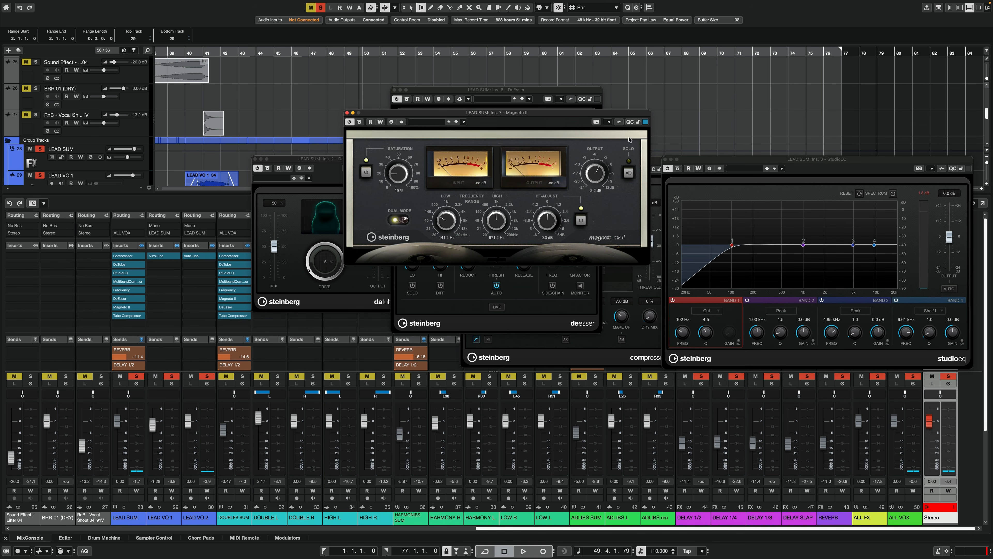
click(395, 90)
click(255, 159)
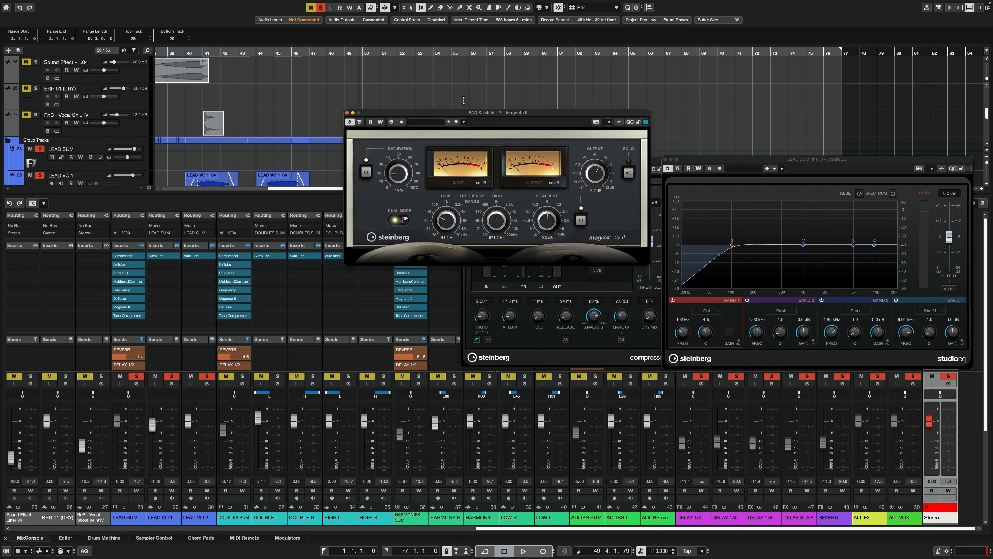
drag(461, 112, 338, 79)
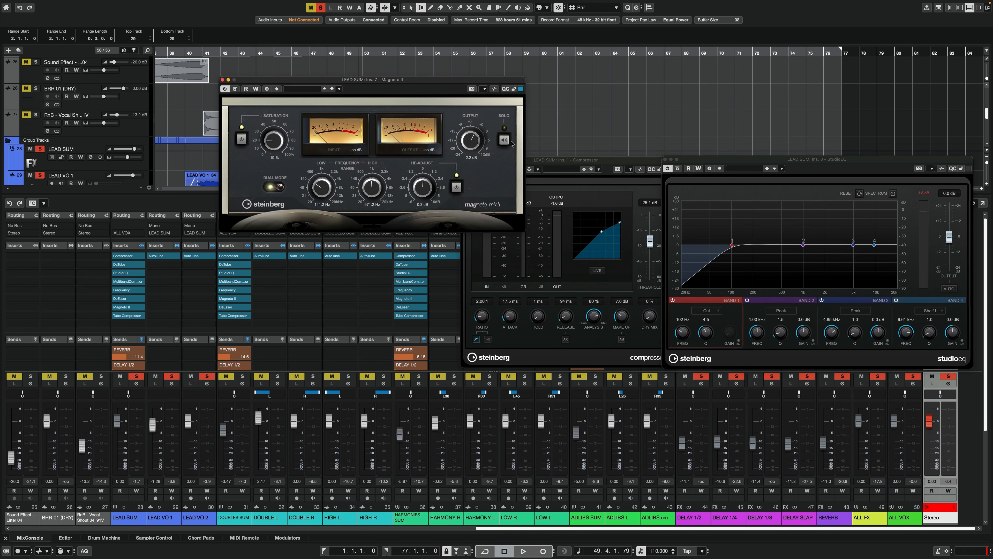
click(552, 158)
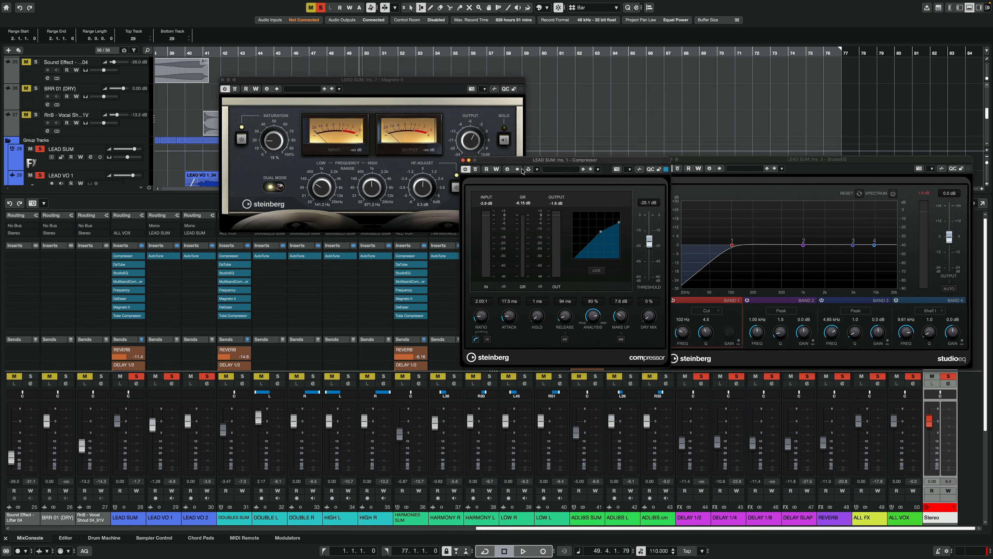
click(463, 160)
click(666, 159)
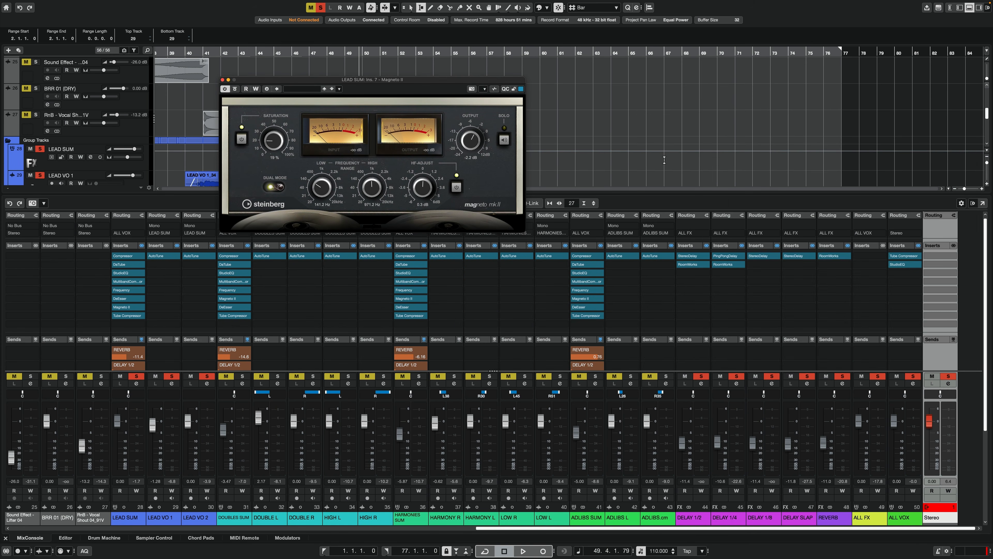
drag(309, 82, 422, 70)
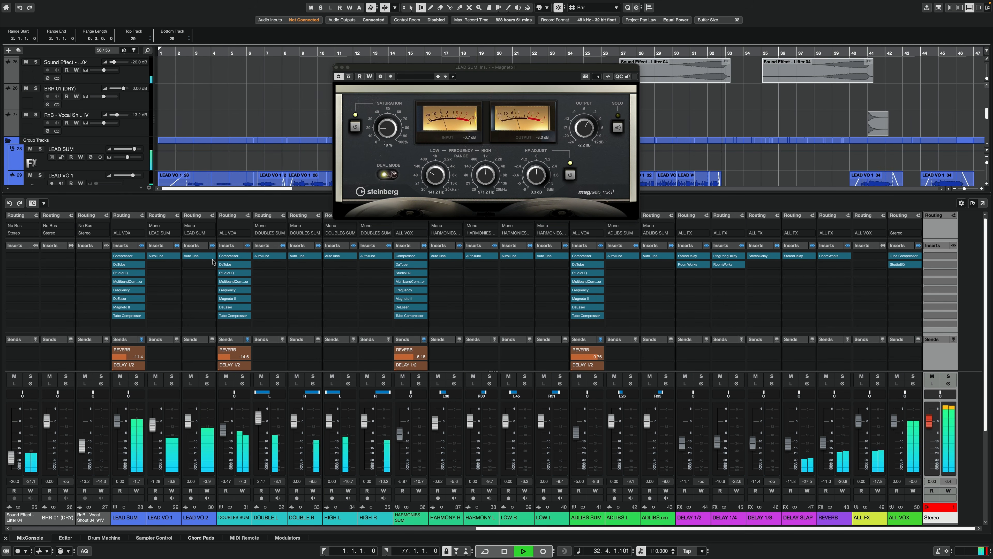
Toggle the Magneto II bypass on LEAD SUM during playback to compare the sound, and open the track's Tube Compressor insert.
click(114, 308)
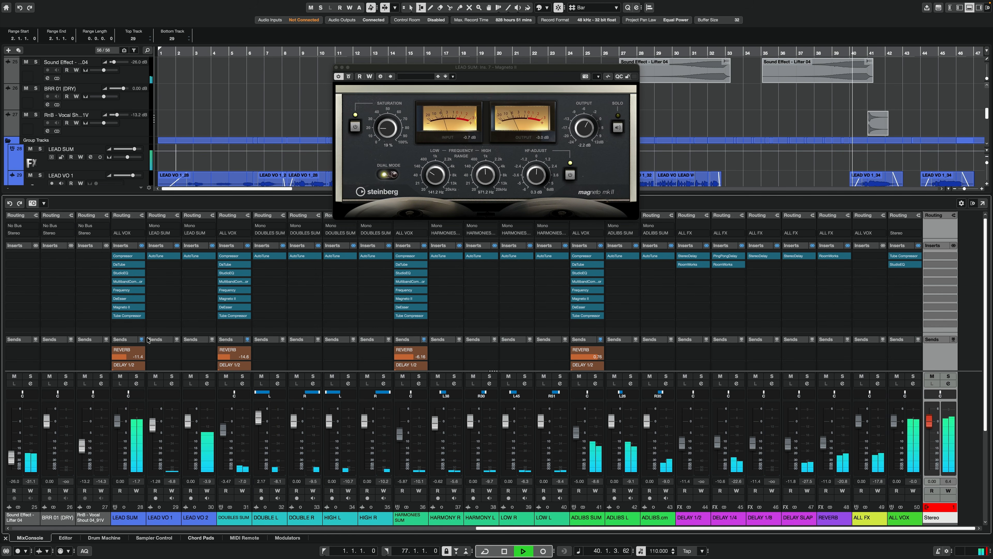
click(129, 318)
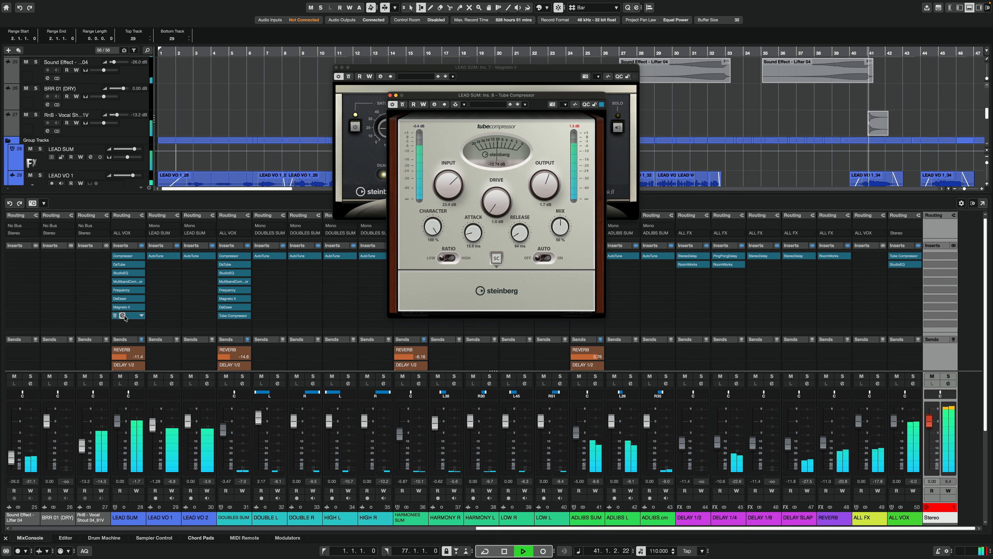
Enlarge the mixer's sends section to reveal the delay sends, and close LEAD SUM's Magneto II and Tube Compressor windows.
drag(517, 100, 762, 76)
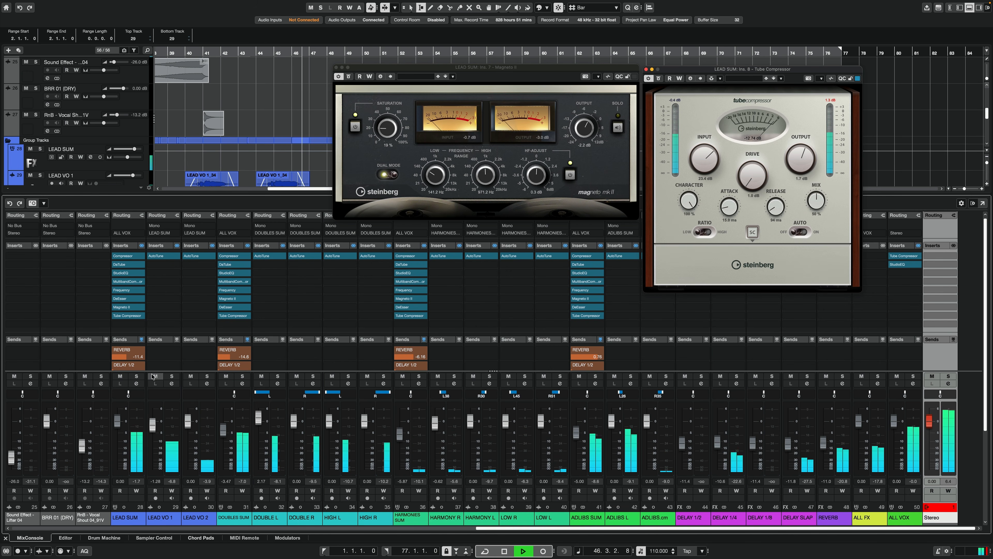
drag(148, 370, 148, 421)
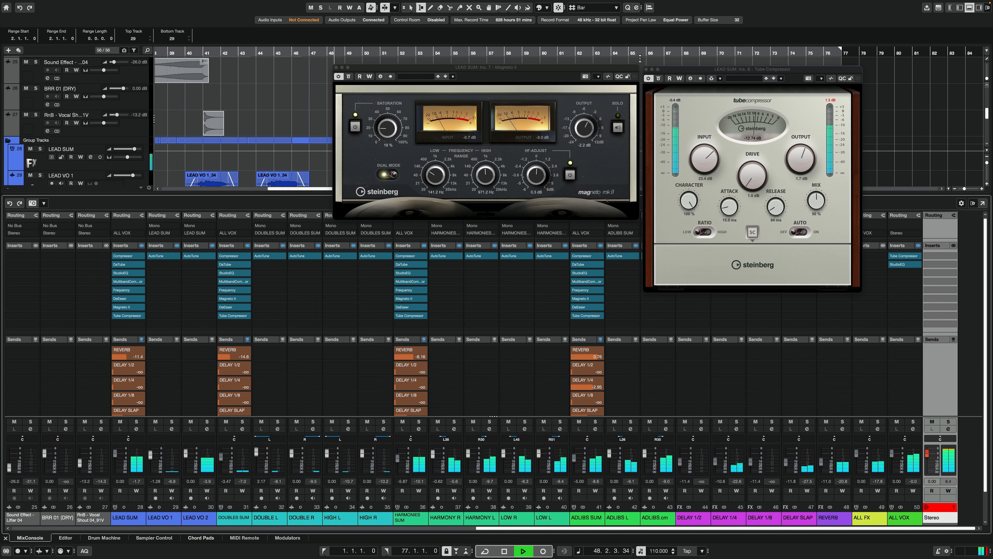
click(336, 69)
click(646, 69)
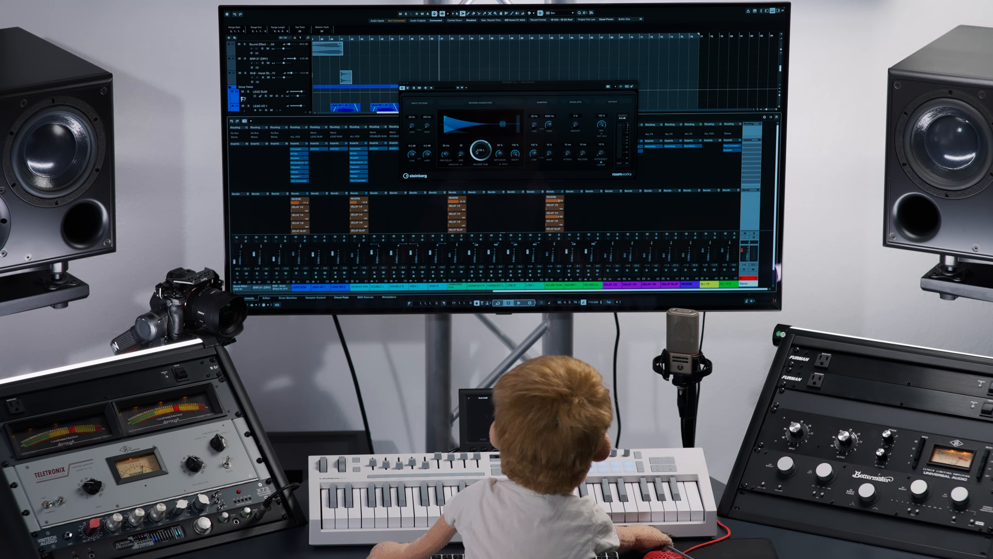
Set the reverb time of the REVERB channel's RoomWorks insert to 3.37 s and close the plug-in window.
drag(477, 152, 477, 167)
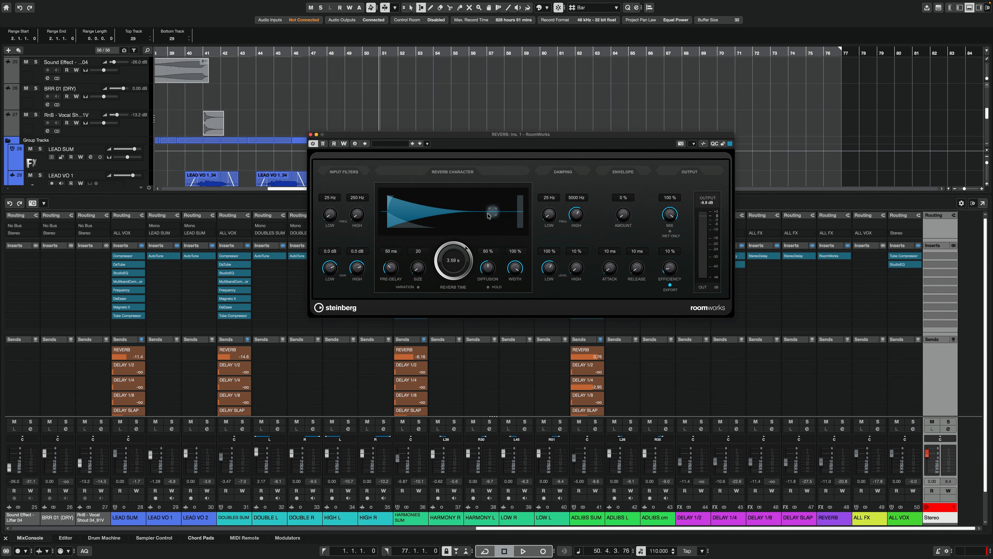
click(902, 265)
click(874, 256)
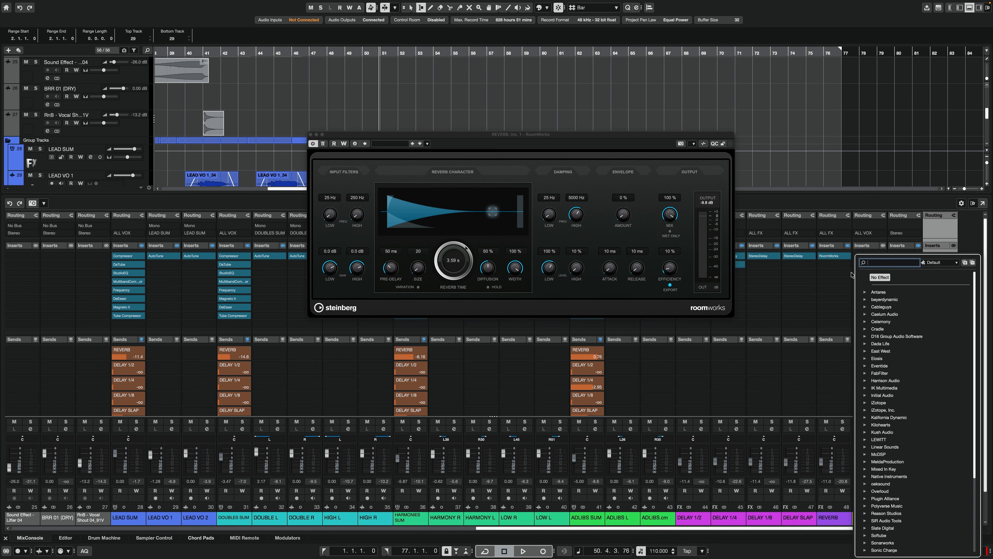
click(850, 199)
click(447, 269)
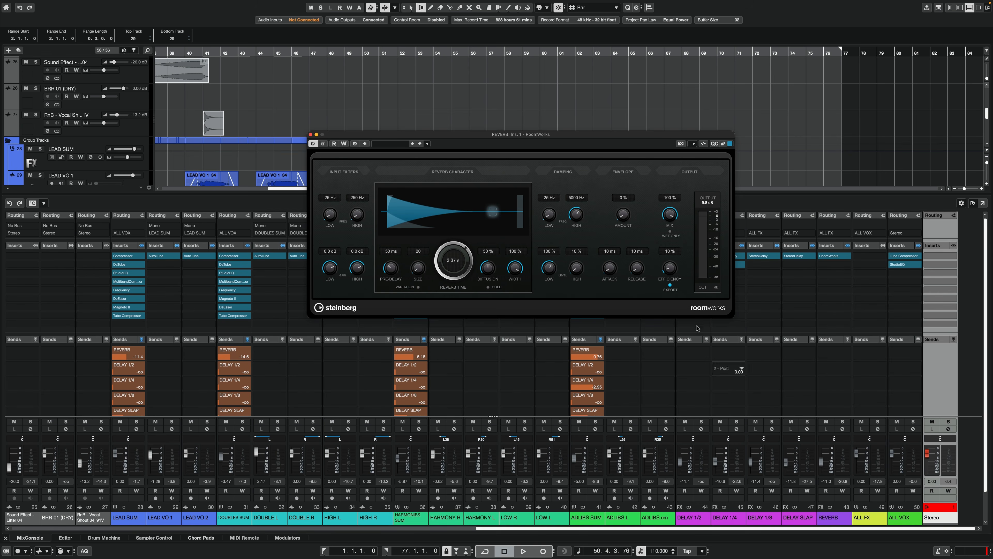
key(super+w)
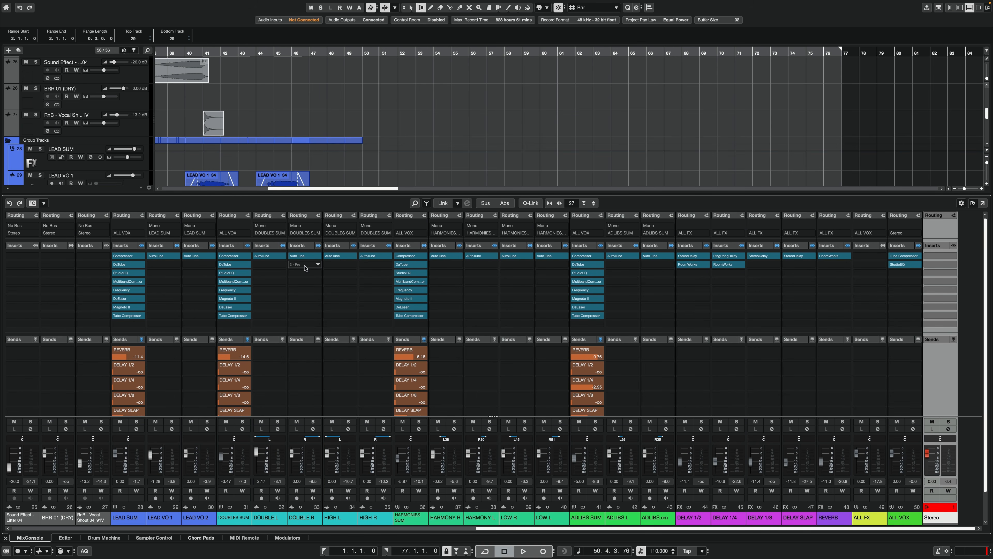
Add Steinberg's PitchShifter to the second insert slot of DOUBLE R.
click(306, 268)
scroll(305, 494, down, 5)
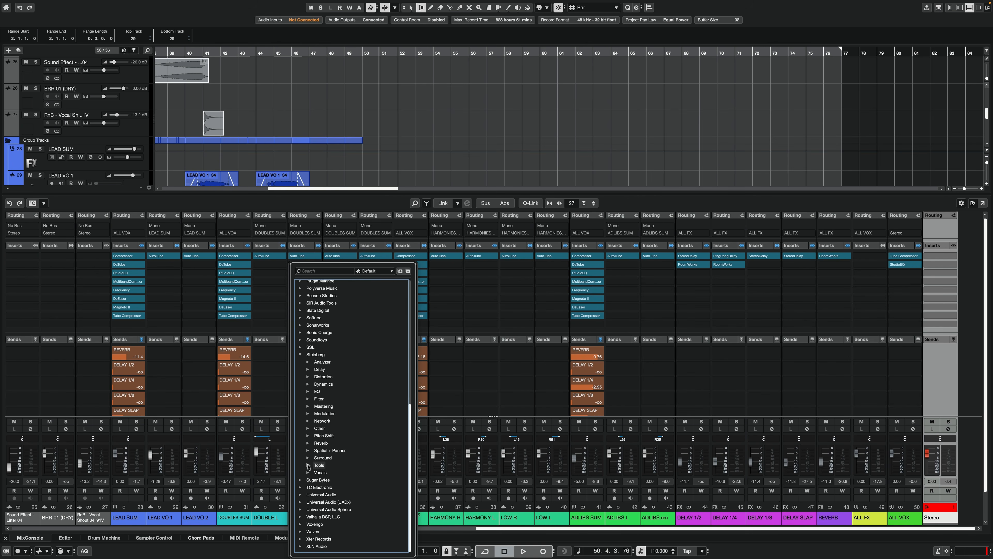
click(309, 435)
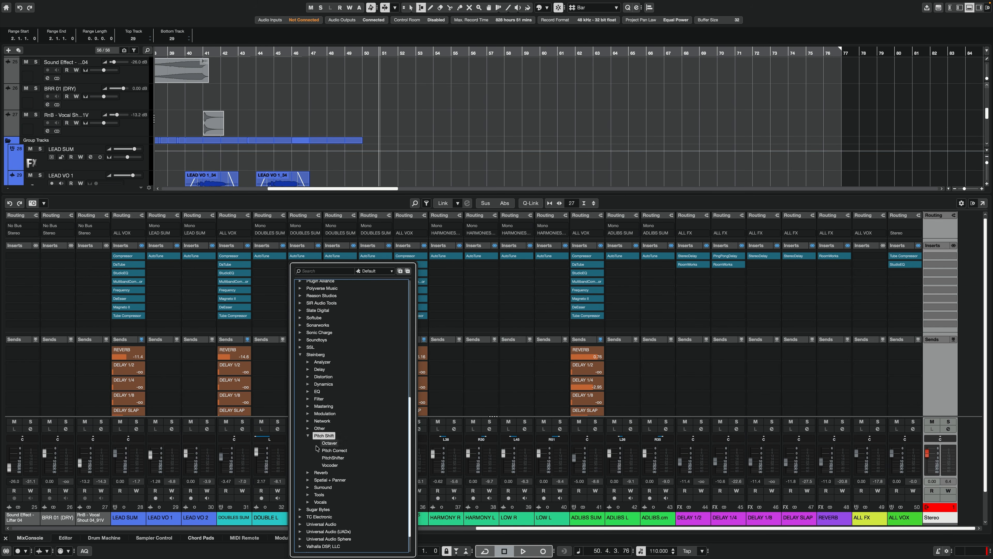
click(332, 458)
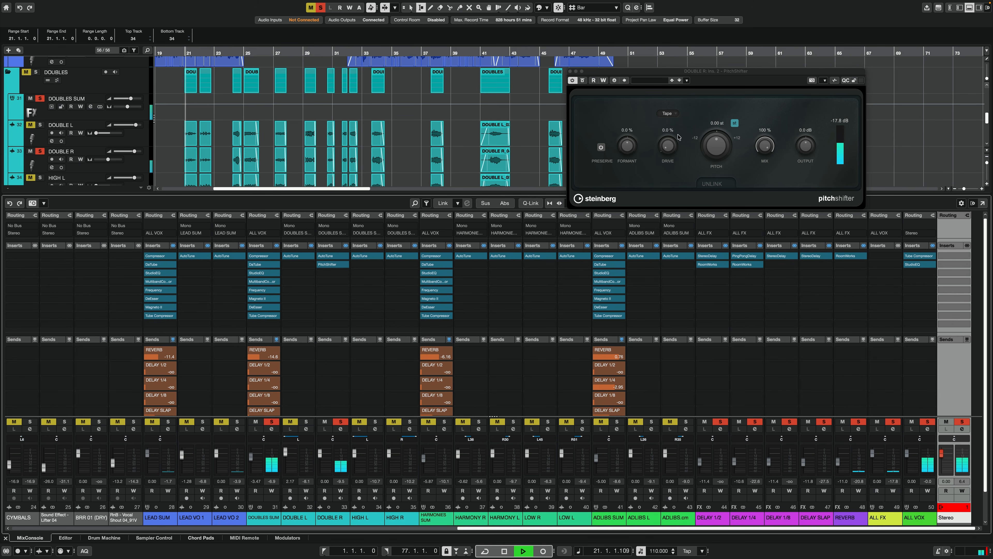
Try PitchShifter formant amounts from 49 % to -44 % on DOUBLE R during playback.
drag(627, 146, 626, 153)
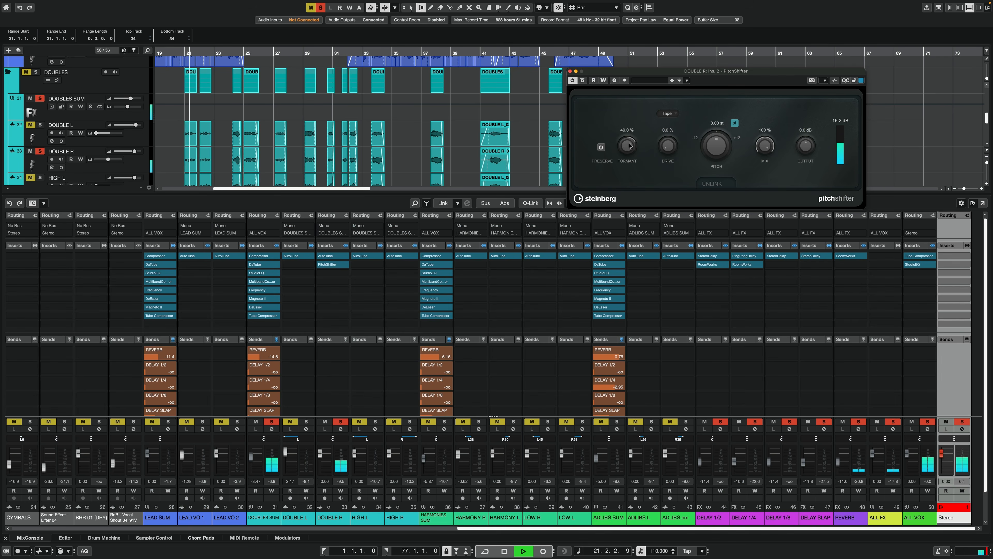
drag(628, 162, 623, 186)
key(space)
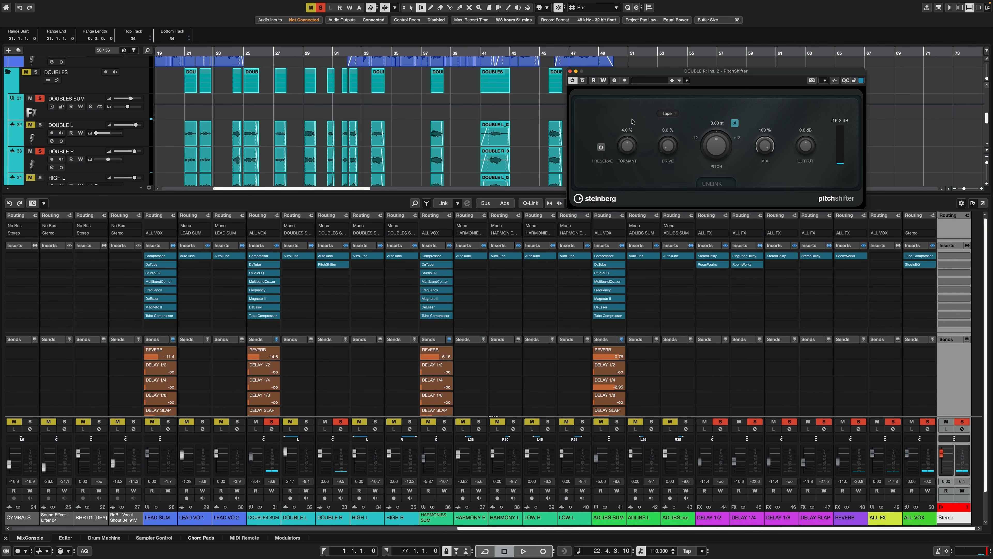
key(space)
drag(630, 135, 632, 128)
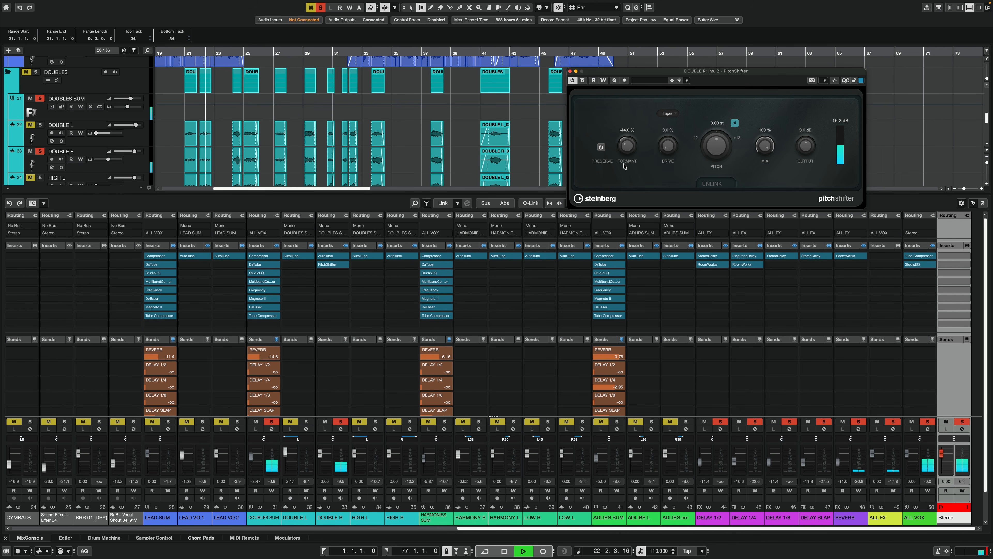
Solo DOUBLE L together with DOUBLE R to hear both doubles during playback.
drag(335, 439, 356, 439)
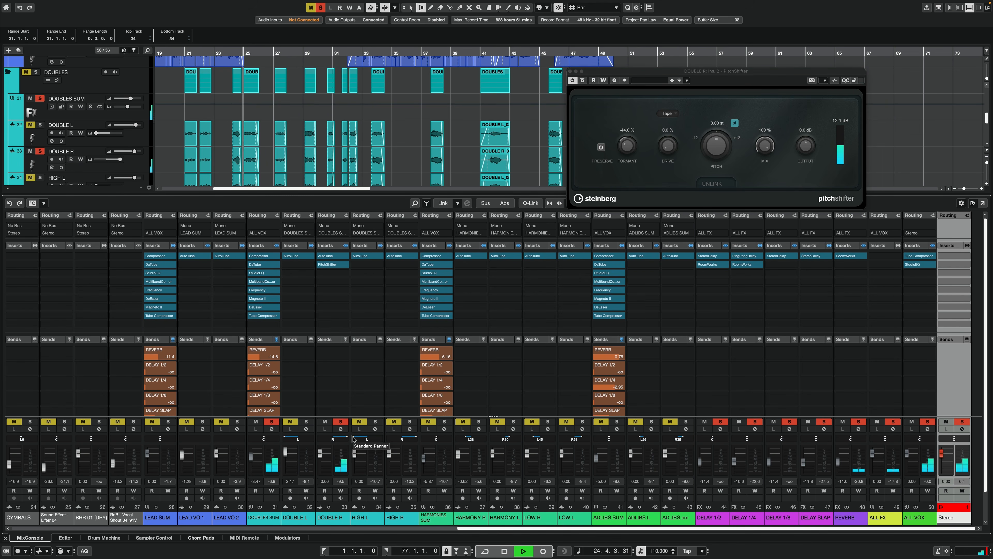
super+click(307, 423)
click(340, 423)
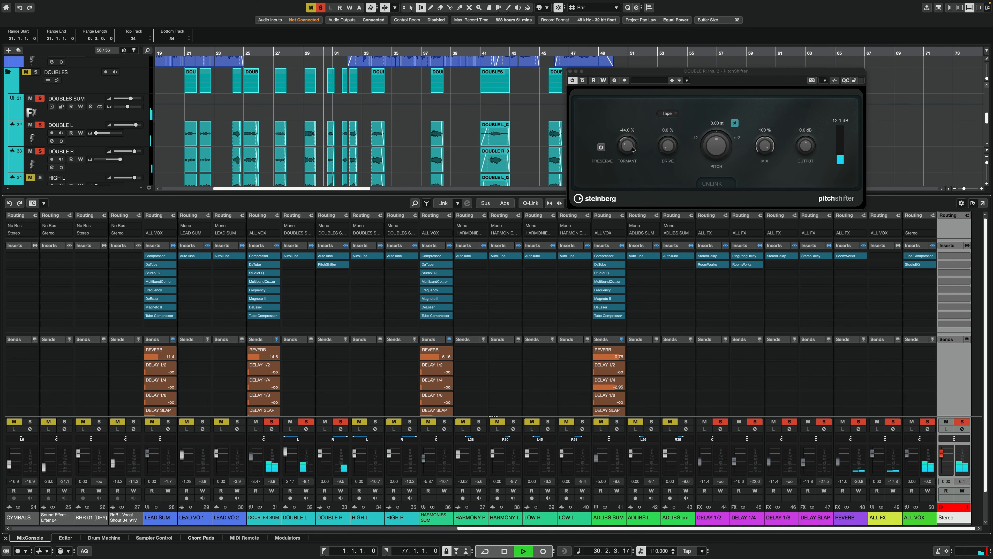
Set DOUBLE R's PitchShifter to 15 % formant, 18 % drive, -12 semitones pitch and 26 % mix, then close it and stop playback.
drag(632, 149, 634, 138)
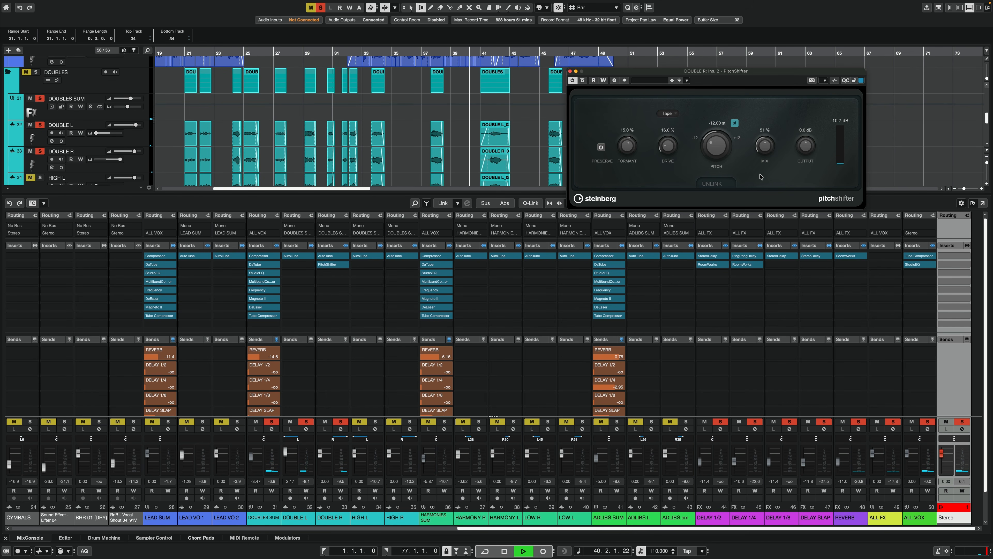
drag(760, 174, 760, 175)
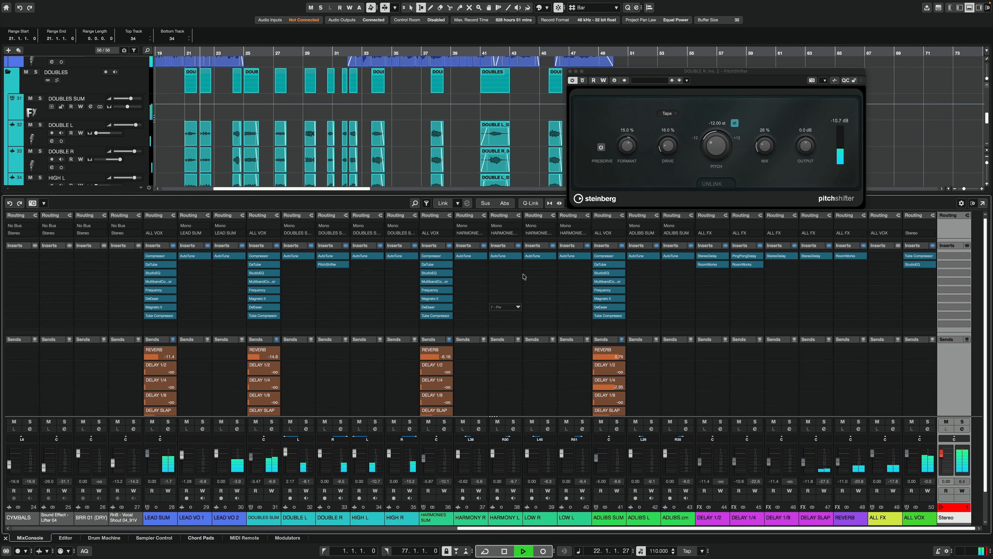
click(570, 71)
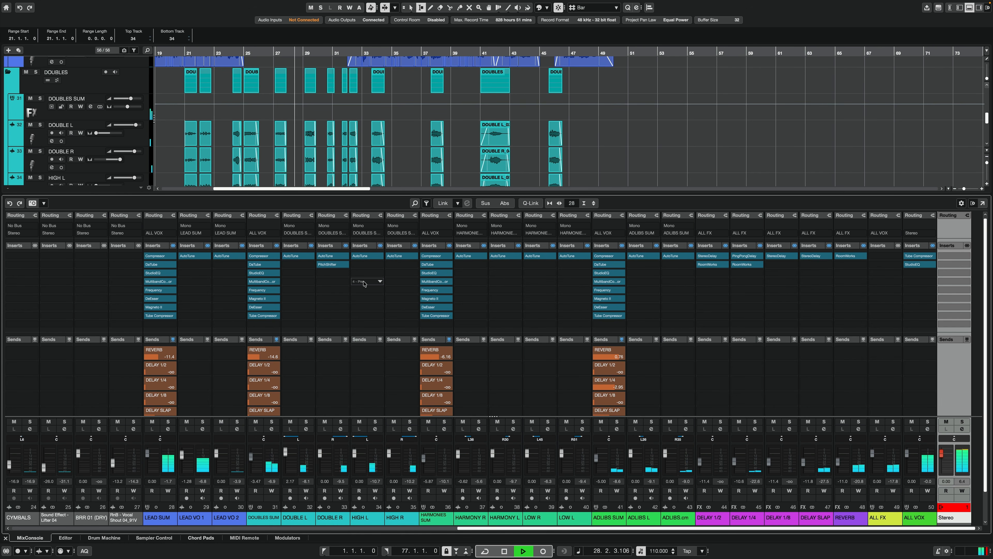
key(space)
Move DOUBLE R's PitchShifter to the third insert slot and add Steinberg's Pitch Correct in the second slot.
drag(332, 265, 331, 272)
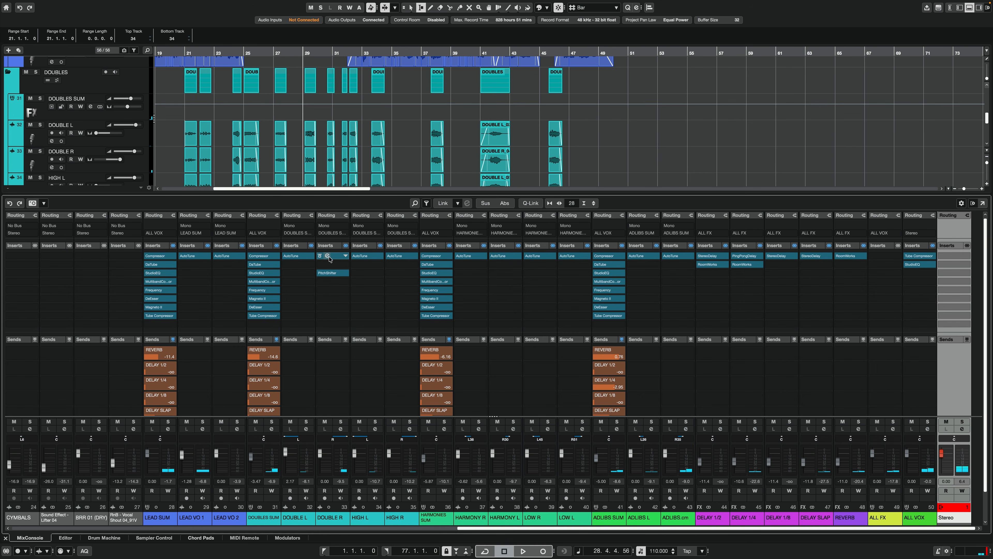
click(332, 265)
scroll(337, 471, down, 10)
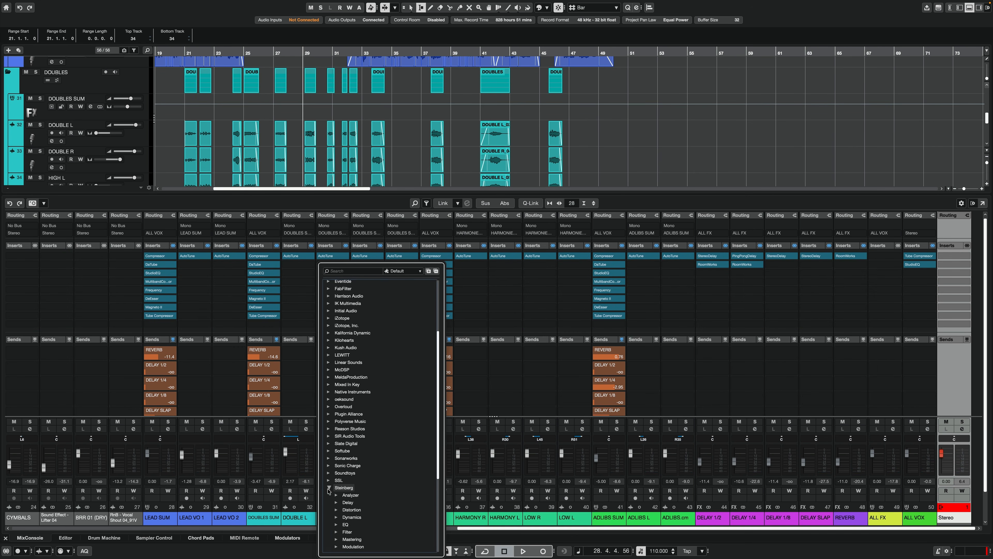
click(336, 436)
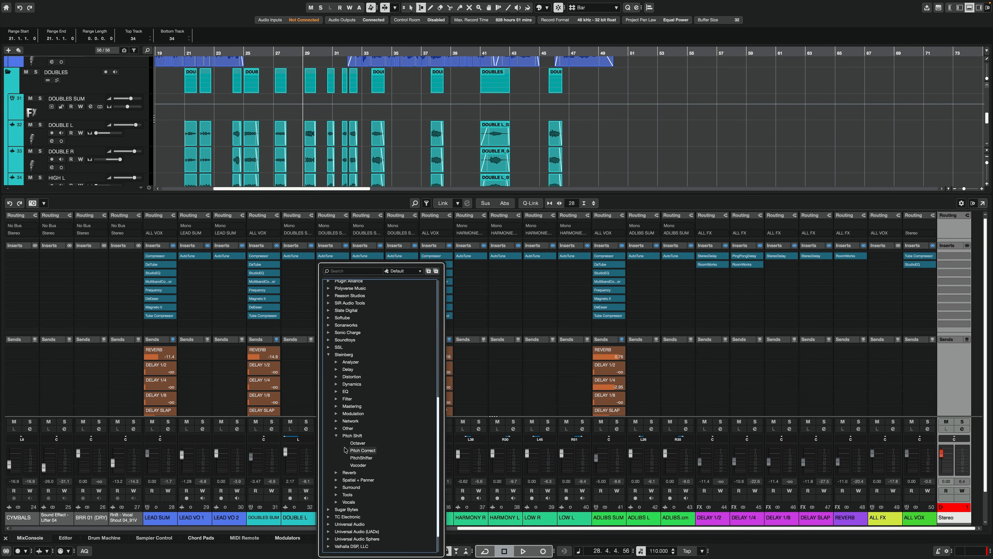
click(354, 451)
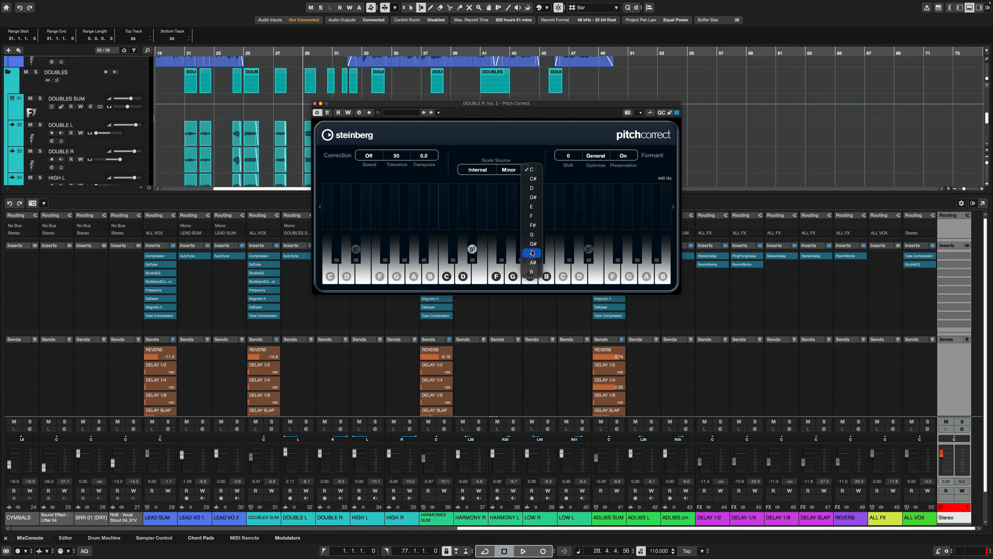
Set Pitch Correct on DOUBLE R to the A minor scale with a correction speed of 25 during playback.
click(531, 253)
drag(369, 156, 384, 142)
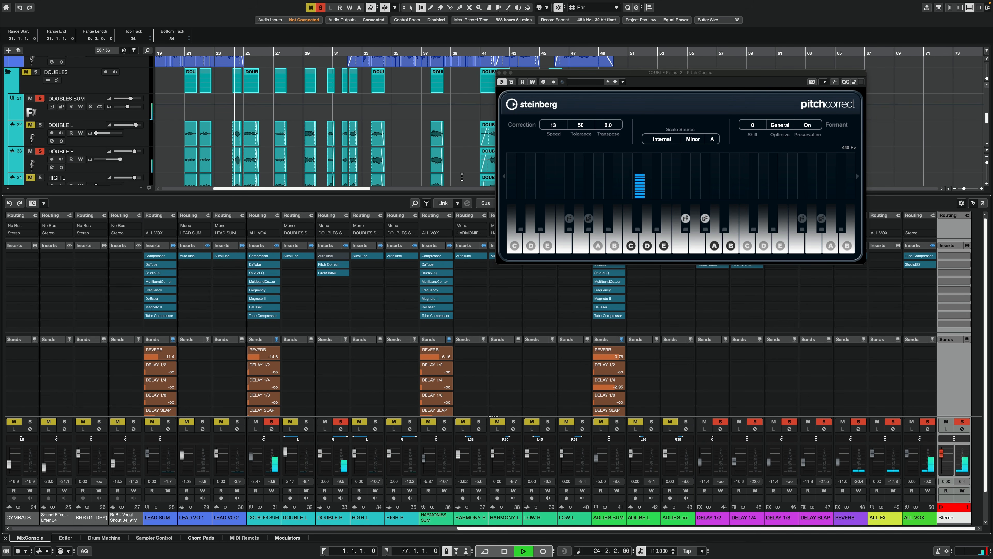
drag(554, 126, 674, 14)
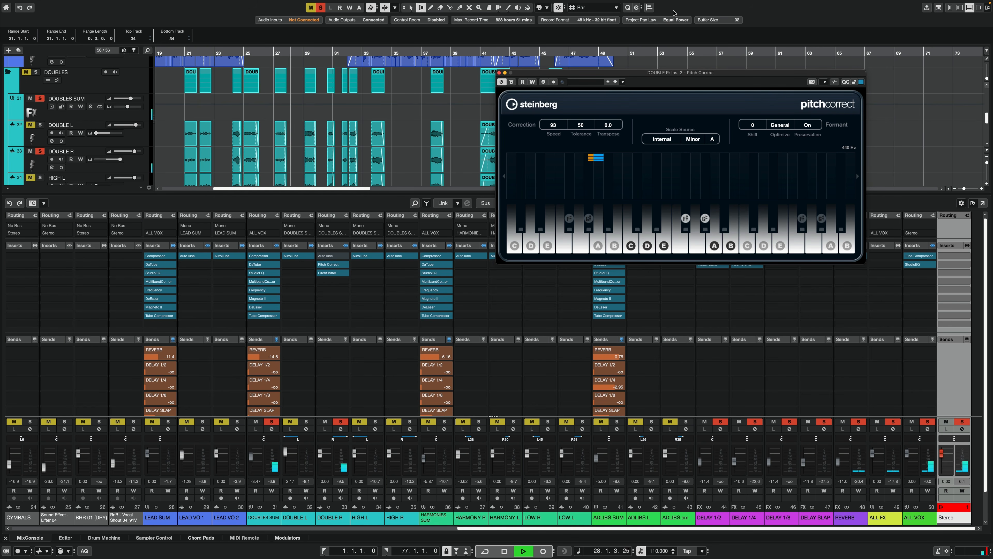
drag(670, 14, 667, 31)
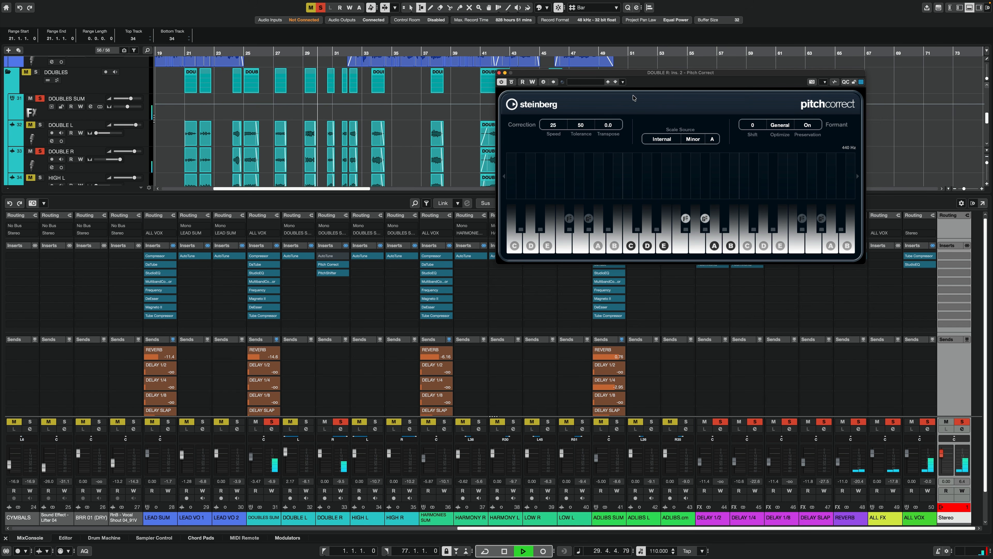
drag(650, 72, 667, 52)
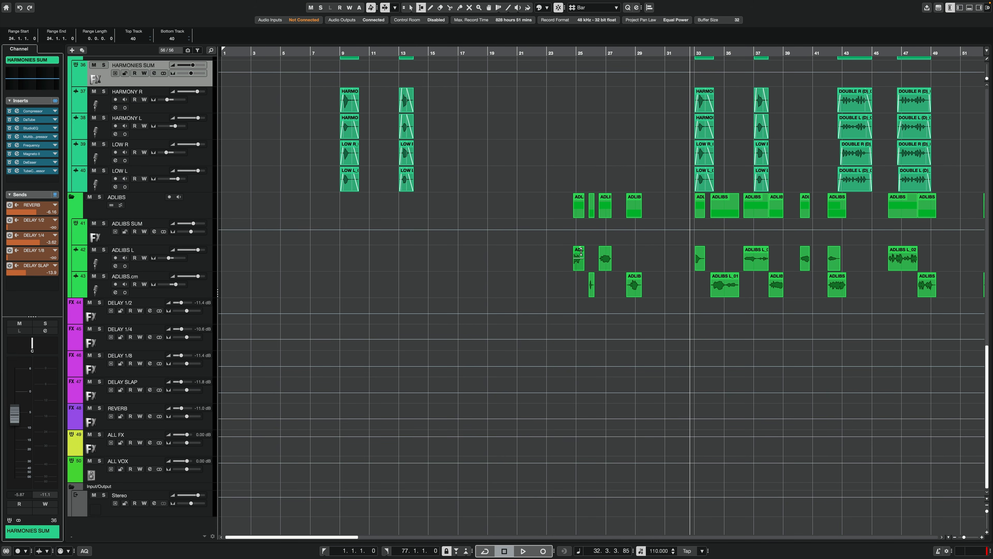
Solo ADLIBS SUM during playback from around bar 24 and set the drive of its DaTube insert to 36.
click(566, 56)
key(space)
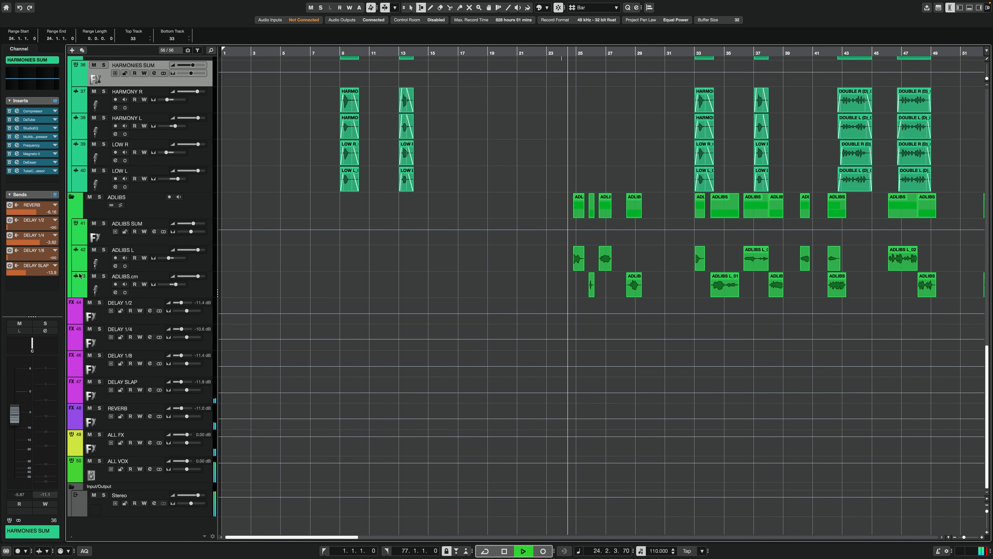
click(134, 225)
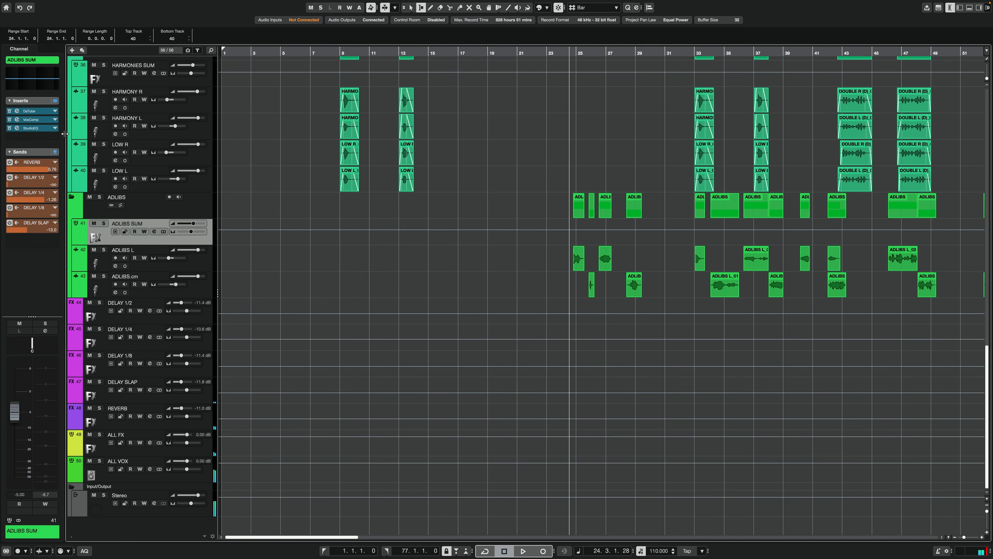
click(42, 112)
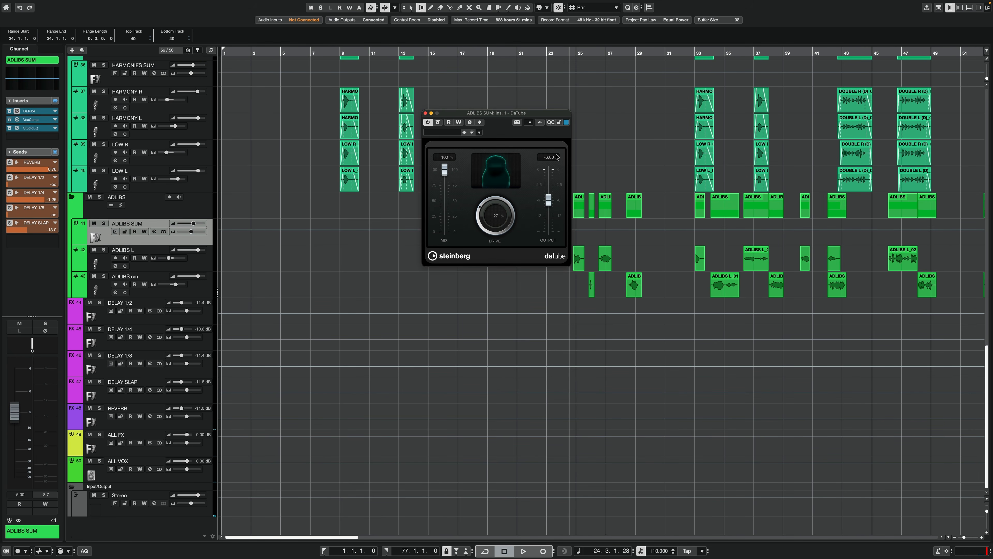
key(space)
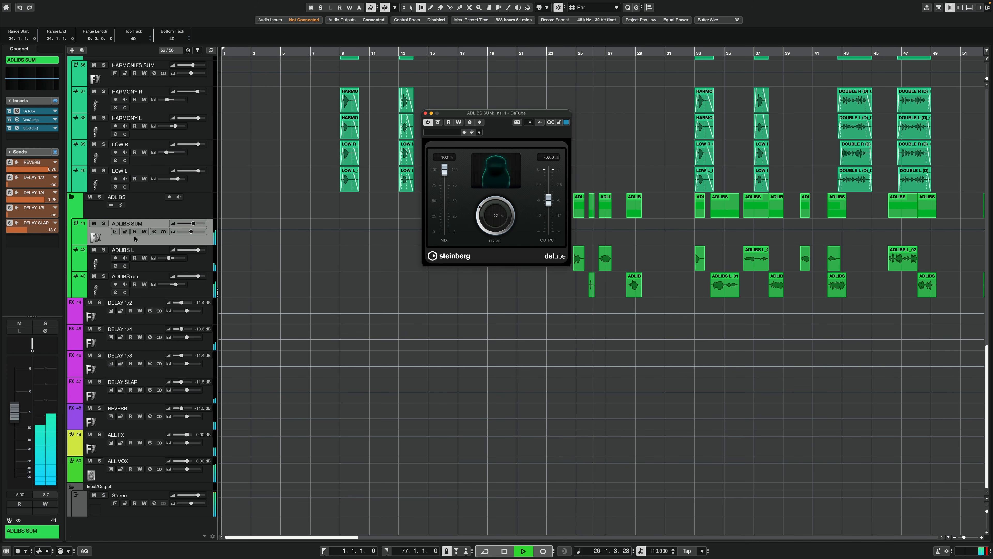
click(103, 223)
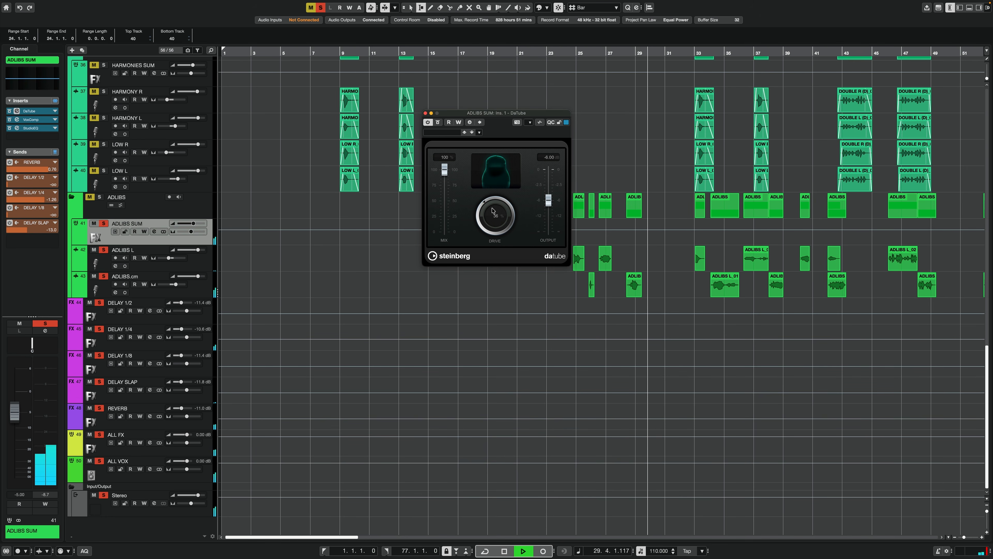
Open ADLIBS SUM's VoxComp insert and set its threshold to -15.8 dB and output to 0.4 dB.
click(45, 119)
drag(432, 243, 602, 243)
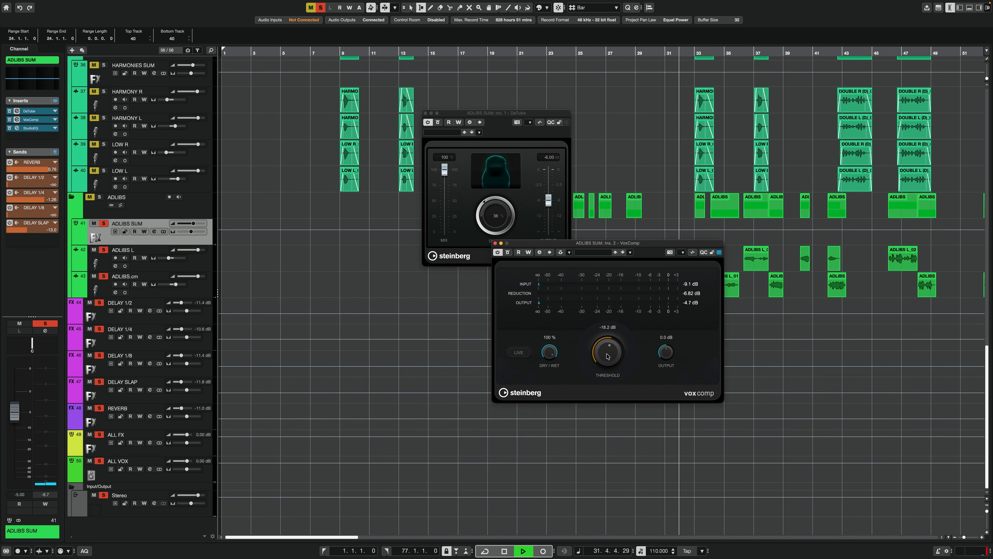
drag(620, 243, 623, 260)
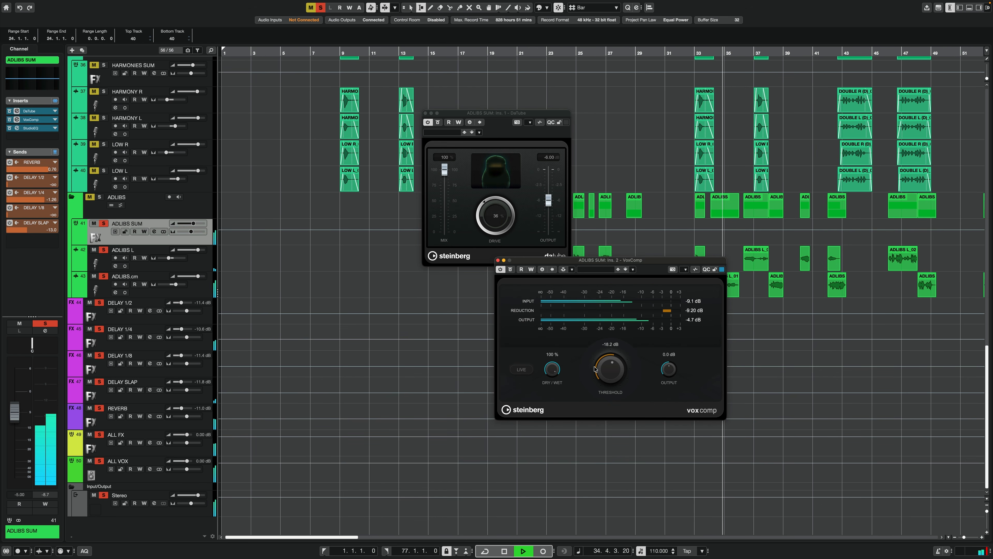
drag(594, 368, 622, 367)
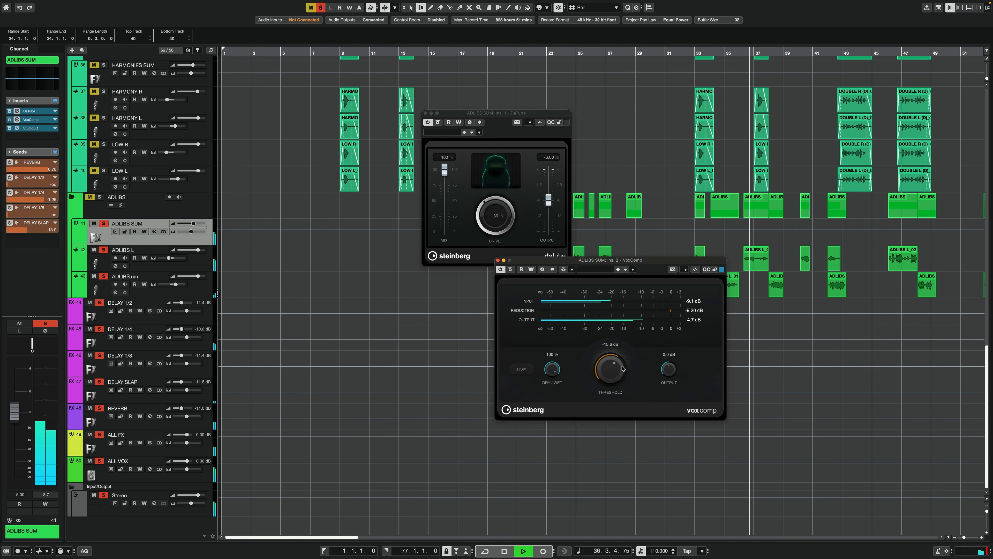
drag(664, 371, 669, 370)
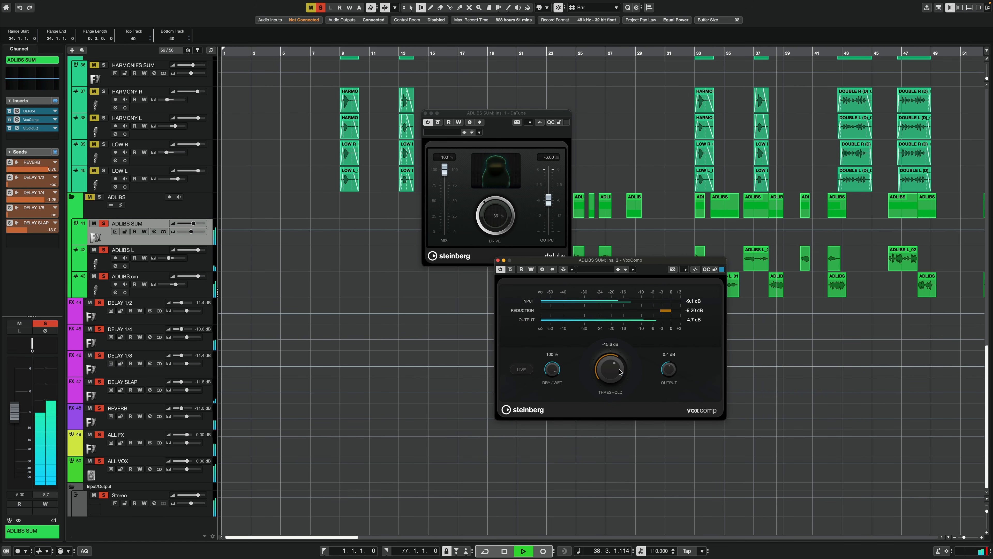
Lower ADLIBS SUM's VoxComp threshold to -17.0 dB and add short fades to the ADLIBS L_02 event at bar 42.
drag(614, 370, 615, 371)
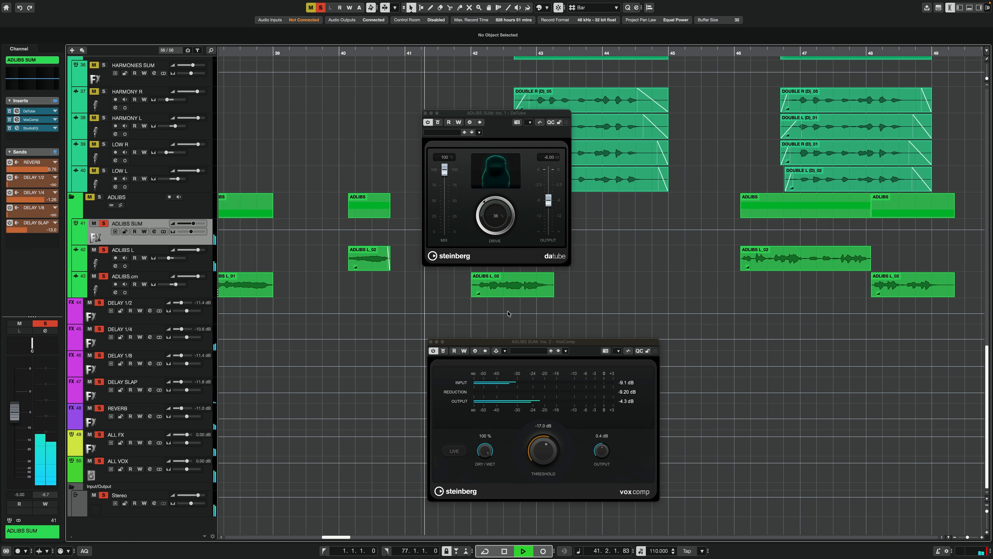
click(478, 289)
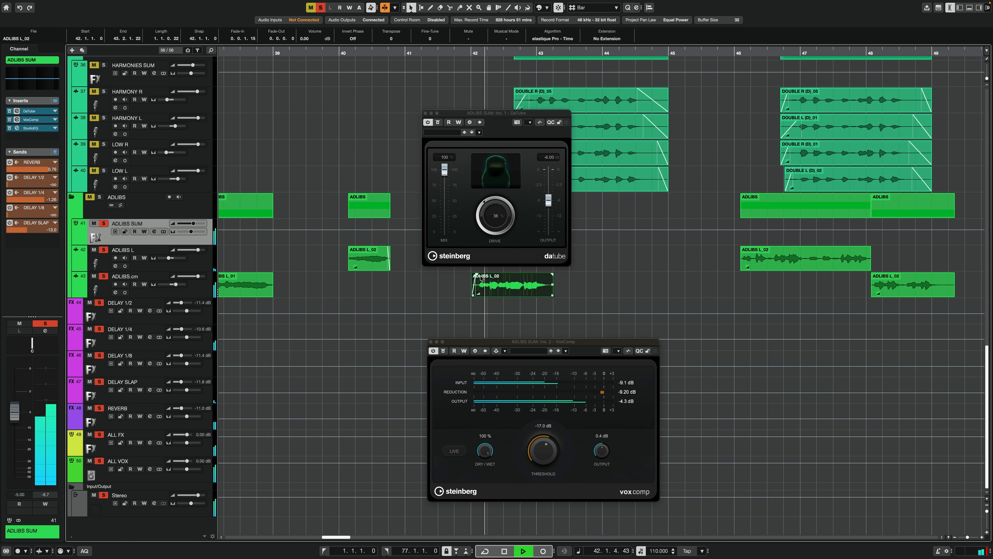
drag(552, 274, 546, 273)
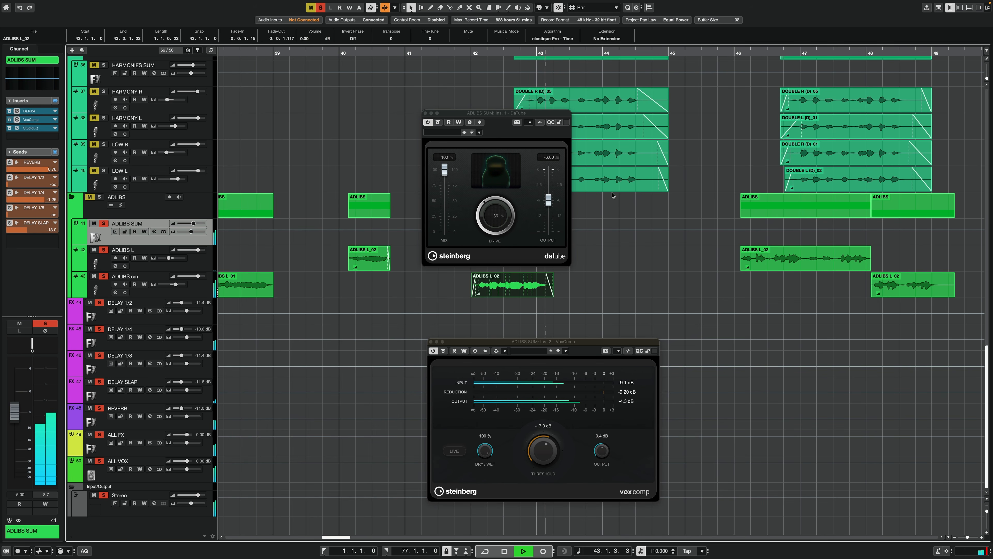
Open ADLIBS SUM's StudioEQ insert and place its window beside the VoxComp window to view the band settings.
click(30, 128)
drag(648, 222, 714, 262)
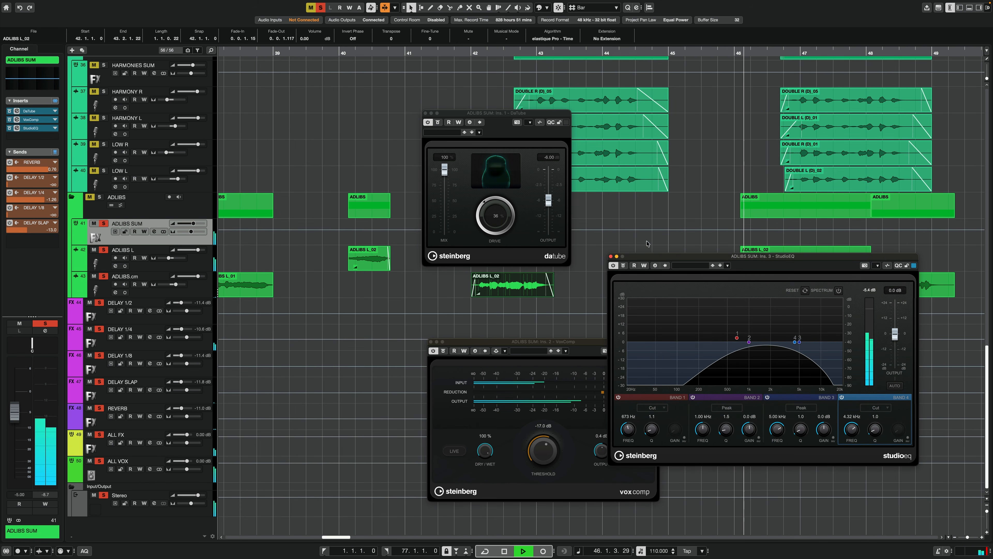
drag(670, 258, 692, 330)
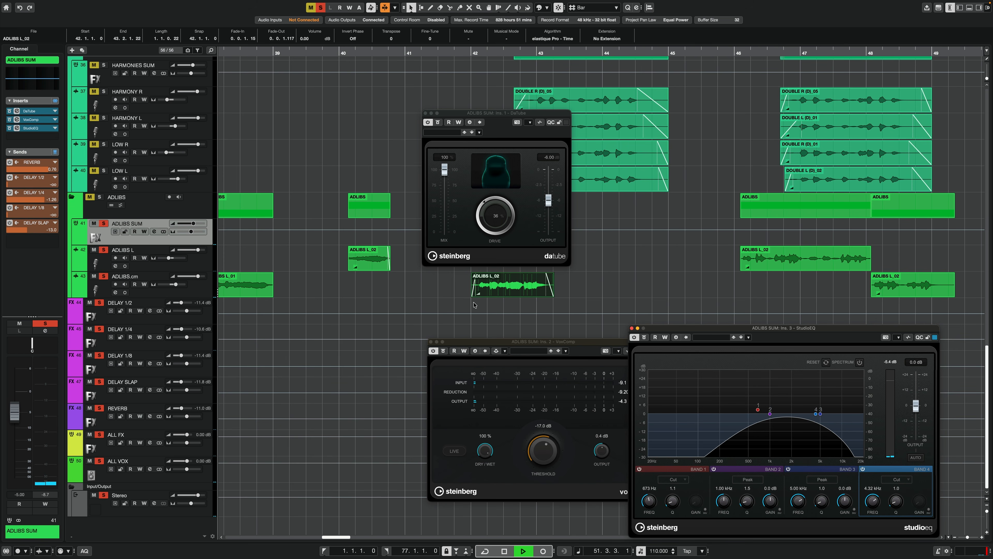
Check the inserts on the ADLIBS L and ADLIBS.cm tracks, stop playback and reselect ADLIBS SUM.
click(193, 262)
click(203, 285)
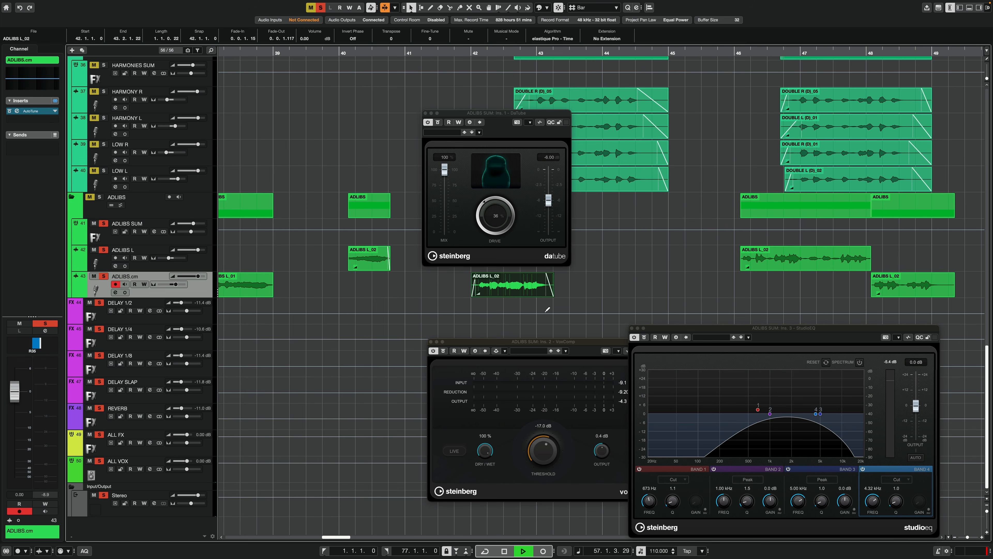
key(space)
click(137, 225)
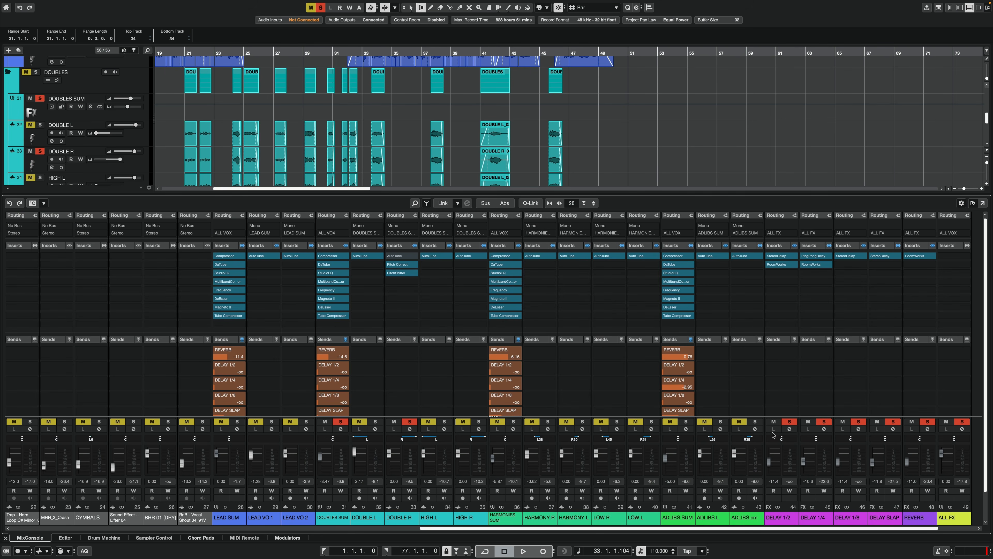
Hide the MixConsole and look over the whole arrangement from the instrument tracks to the vocal groups.
click(971, 8)
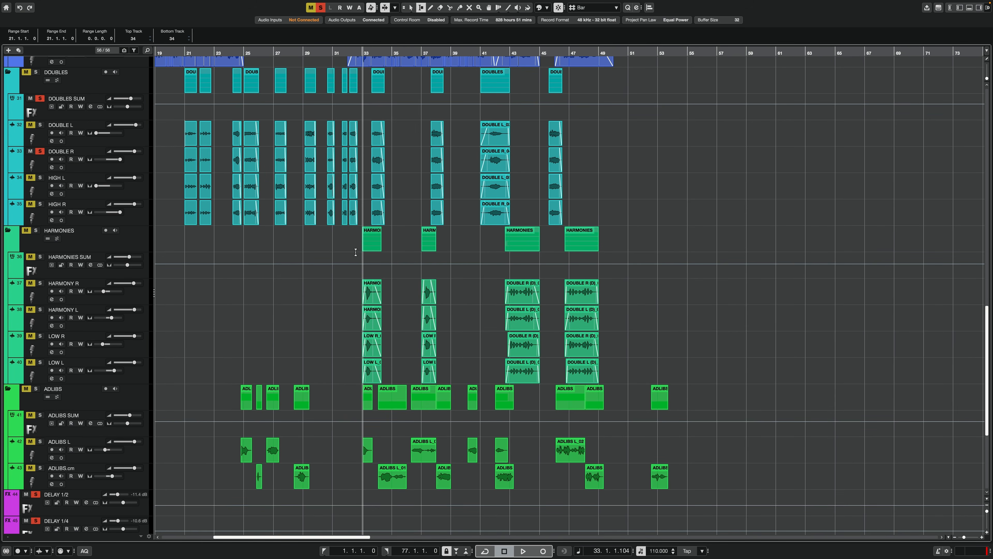
scroll(221, 215, up, 15)
scroll(314, 401, down, 20)
scroll(296, 288, up, 20)
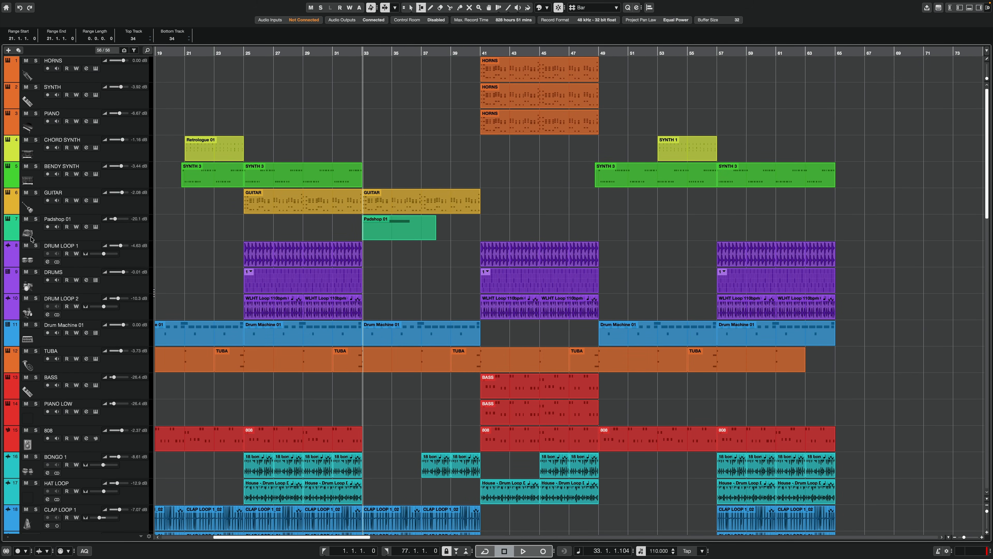
scroll(172, 155, down, 15)
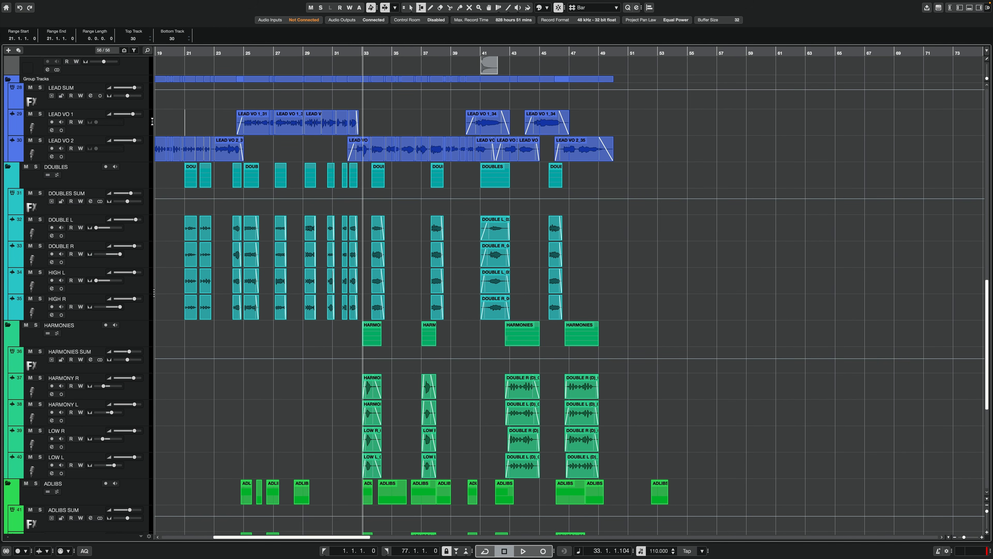
Collapse the lead vocal, DOUBLES, HARMONIES and ADLIBS folder tracks.
click(9, 80)
click(8, 88)
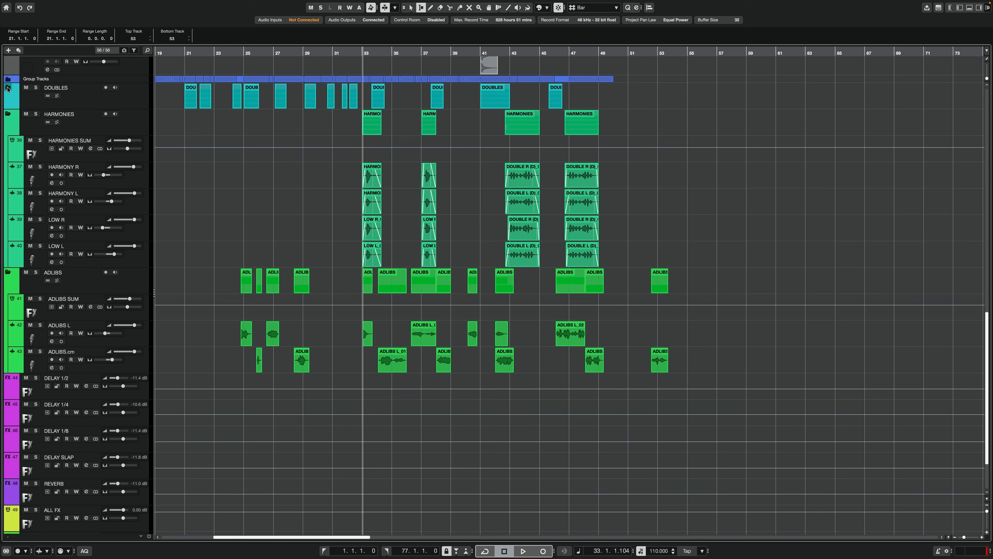
click(8, 114)
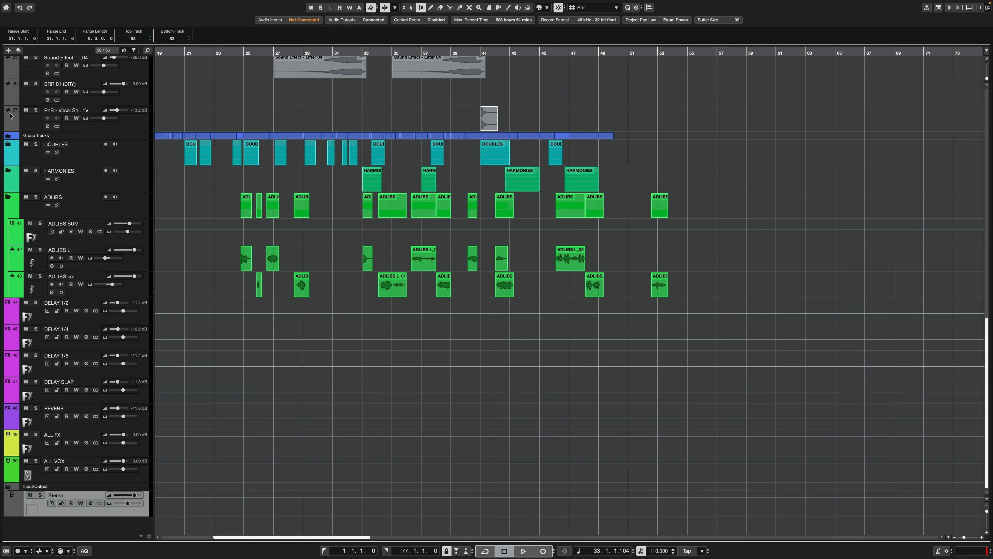
click(7, 199)
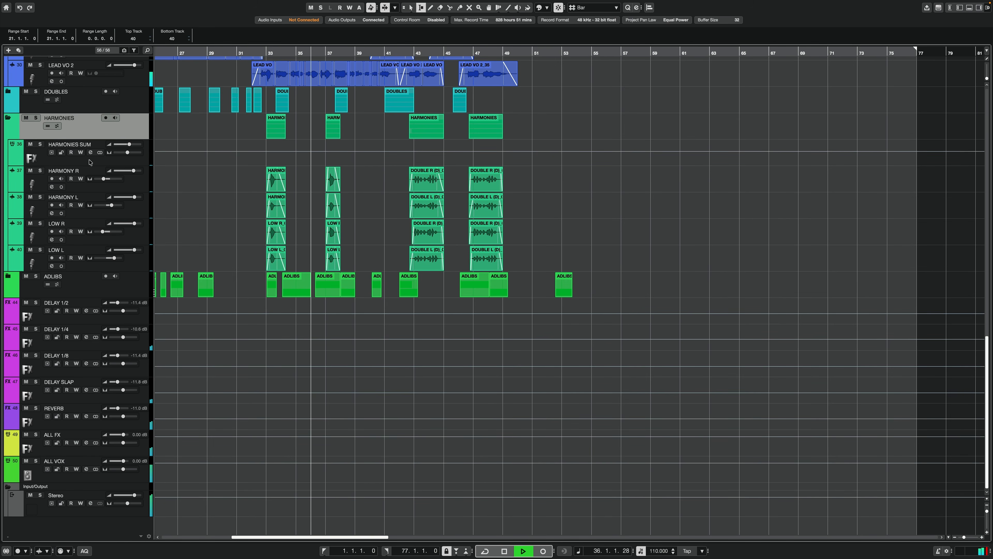
Solo ALL VOX during playback to hear only the vocals, and unsolo it to hear the full mix.
click(36, 461)
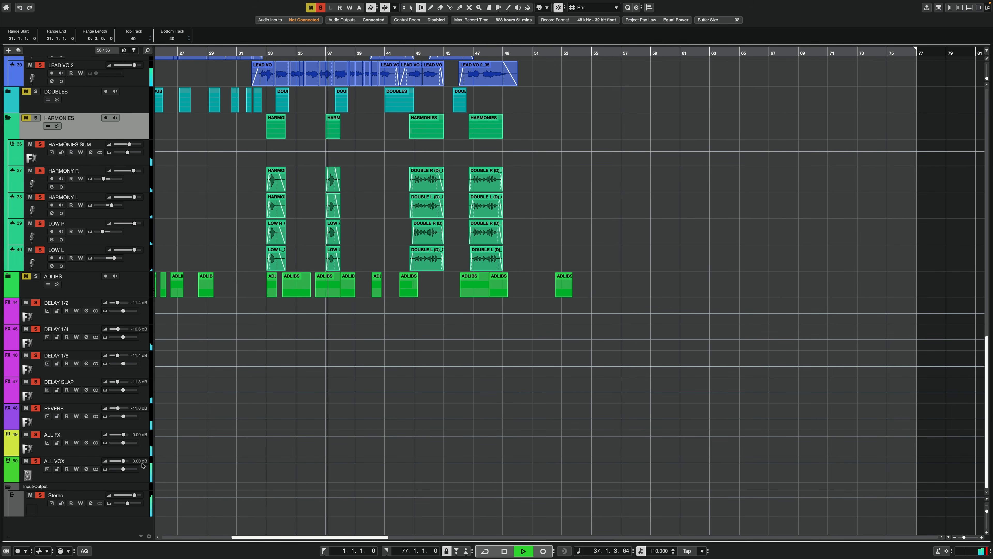
click(41, 460)
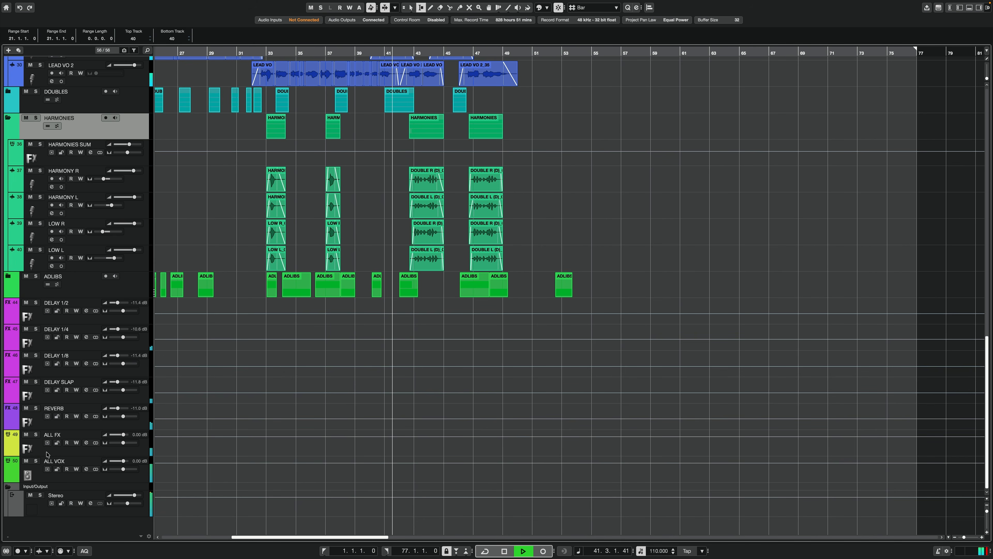
scroll(264, 334, up, 10)
scroll(264, 333, down, 10)
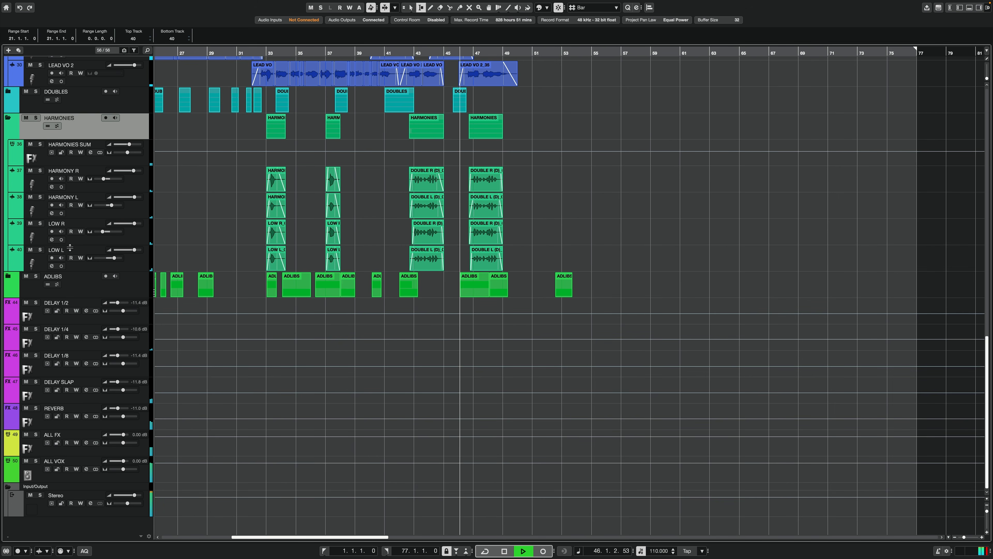
Add Steinberg's UltraShaper to the first insert slot of the Stereo output channel.
click(99, 289)
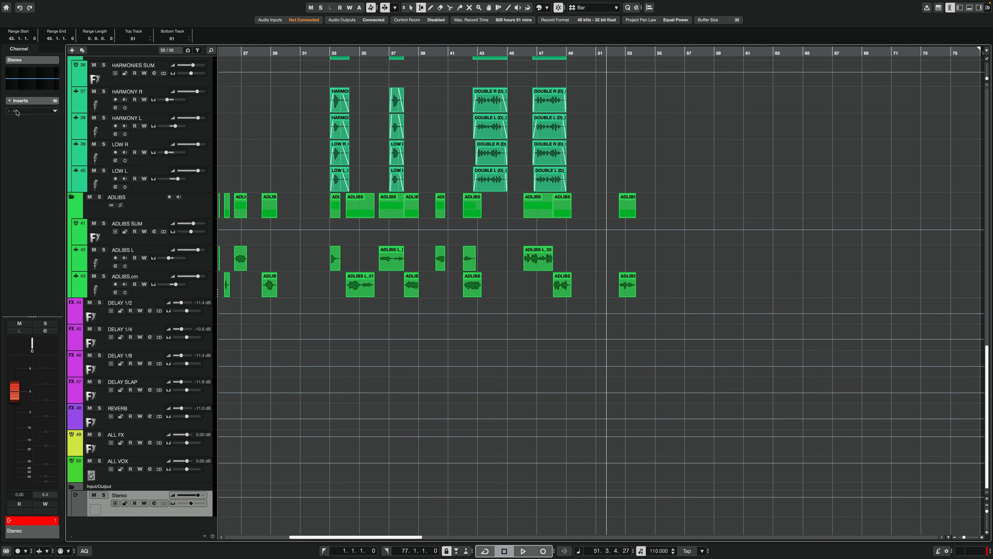
click(16, 112)
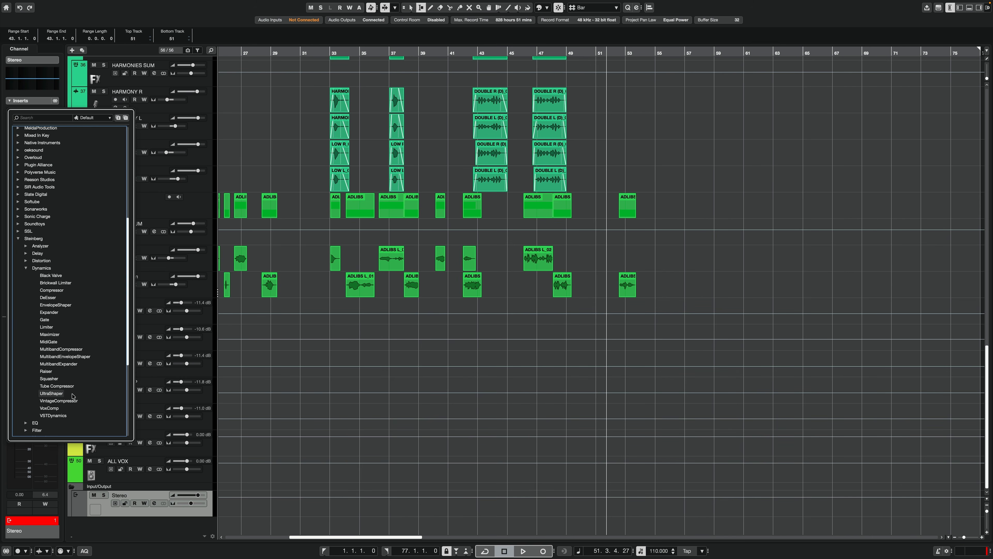
click(71, 396)
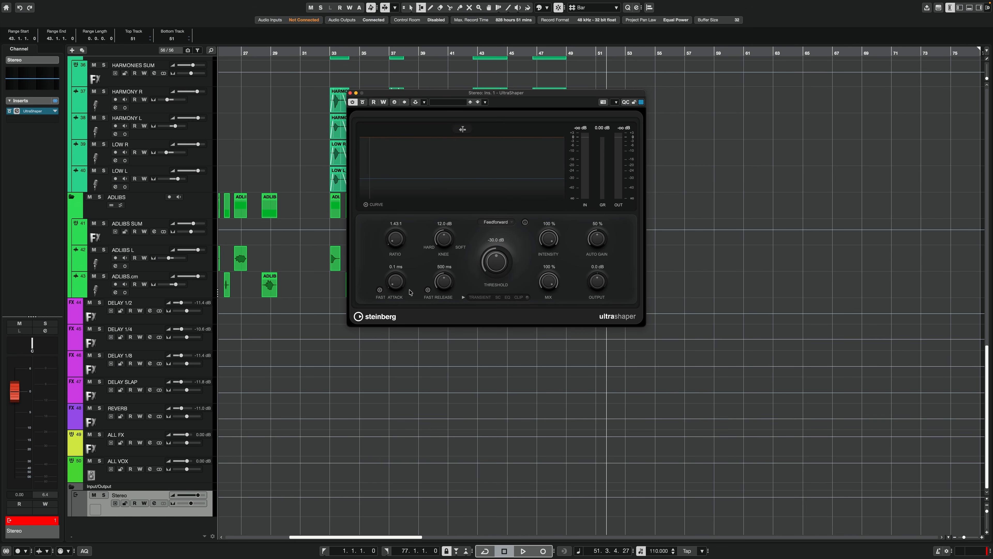
Enable UltraShaper's Transient module with 1.2 dB gain during playback and turn on its Clip module.
click(472, 298)
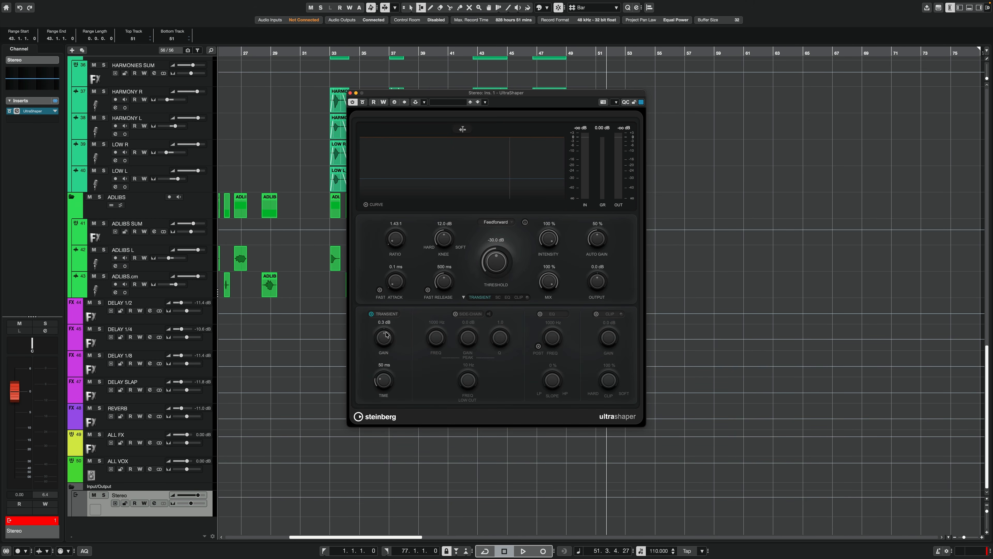
key(space)
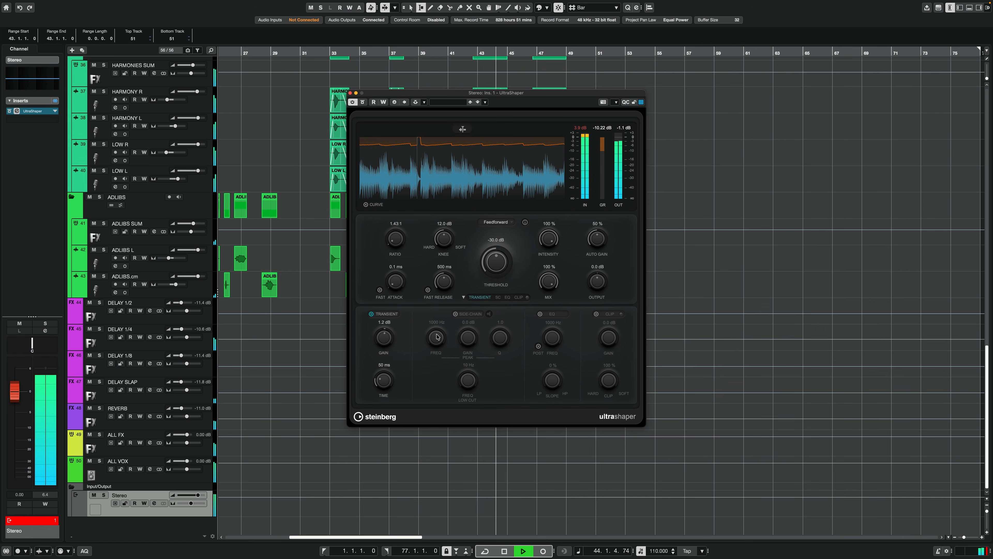
click(596, 313)
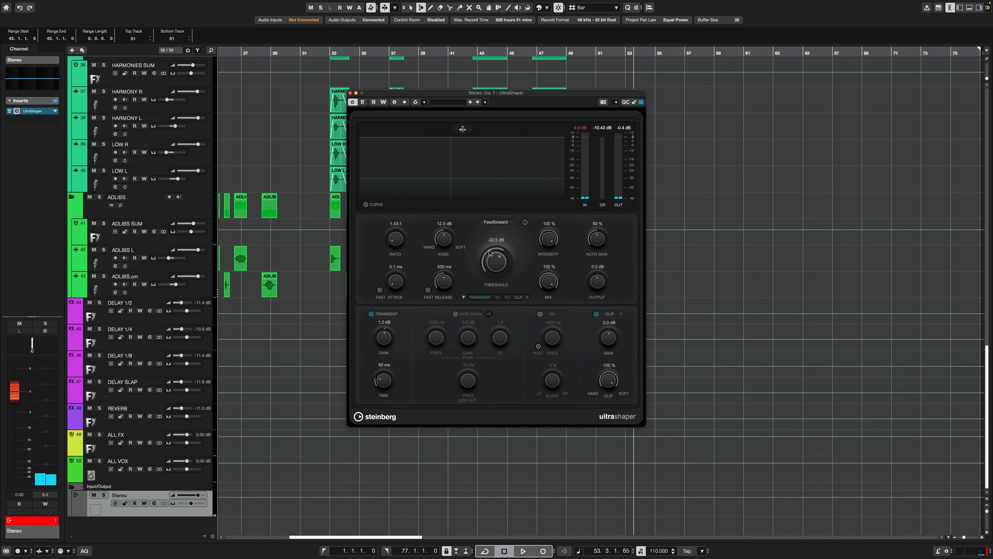
Set UltraShaper's threshold to -15.0 dB, transient gain to 1.8 dB and ratio to 1.53:1 during playback.
key(space)
drag(489, 252, 486, 240)
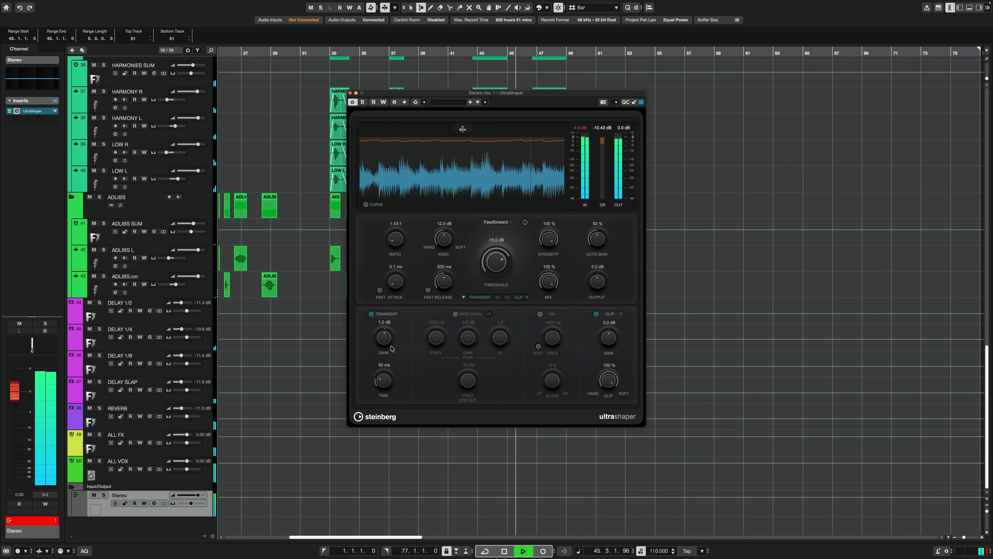
scroll(388, 340, up, 6)
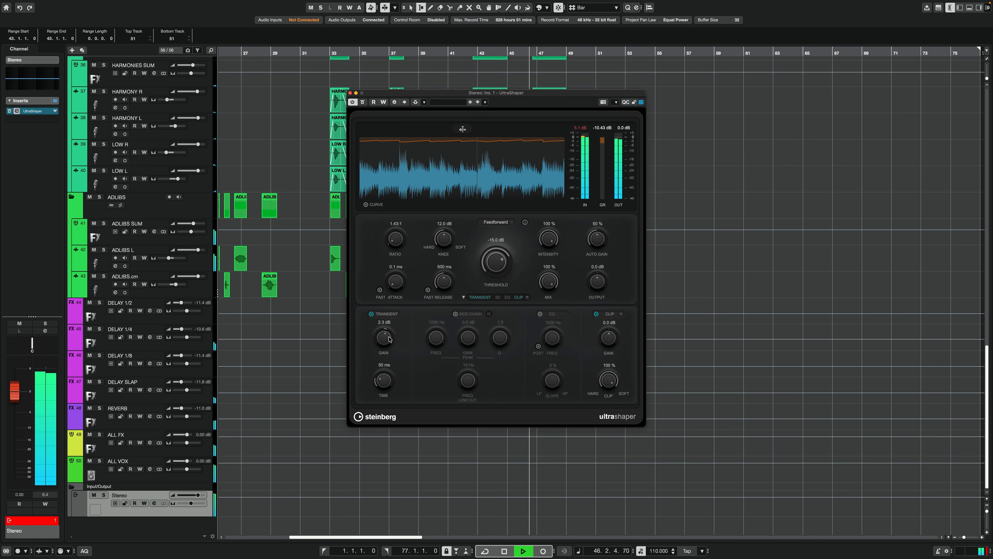
scroll(396, 243, up, 5)
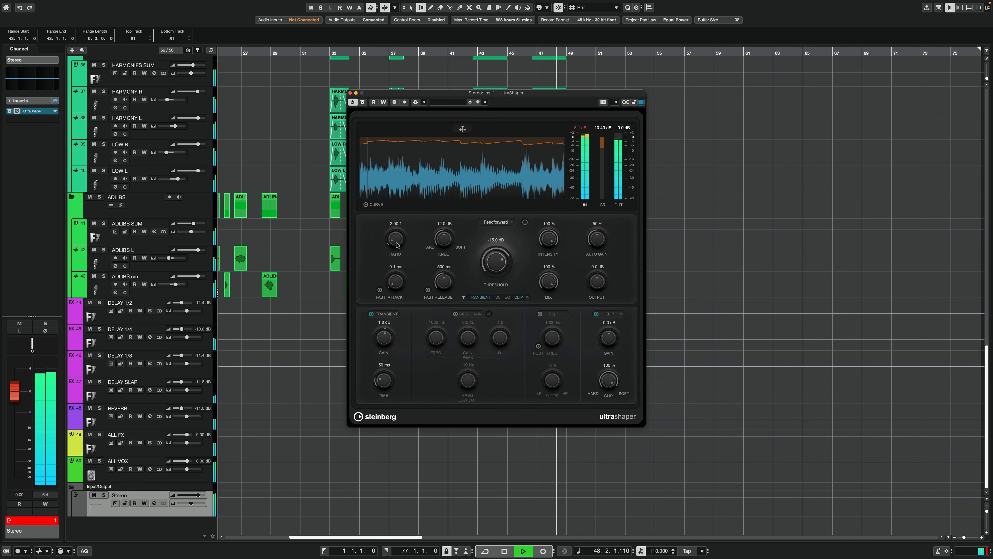
scroll(396, 245, down, 1)
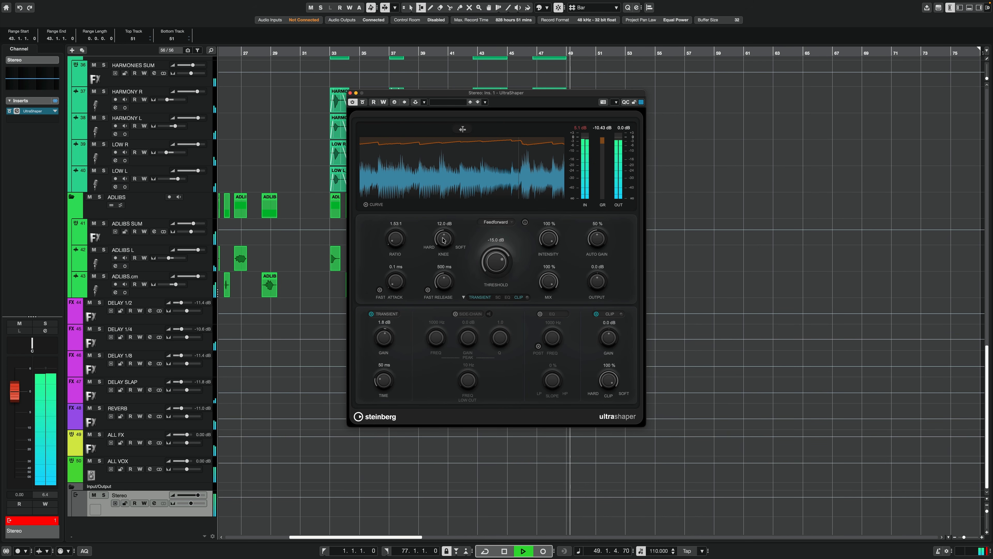
Set UltraShaper's knee to 0.0 dB, release to 113 ms and mix to 50 %.
drag(444, 240, 458, 308)
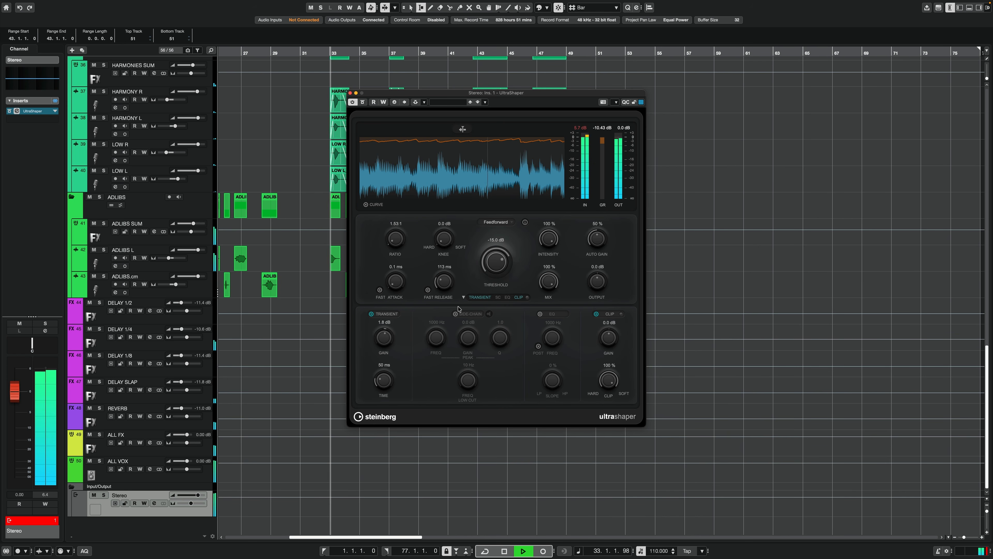
drag(551, 283, 545, 354)
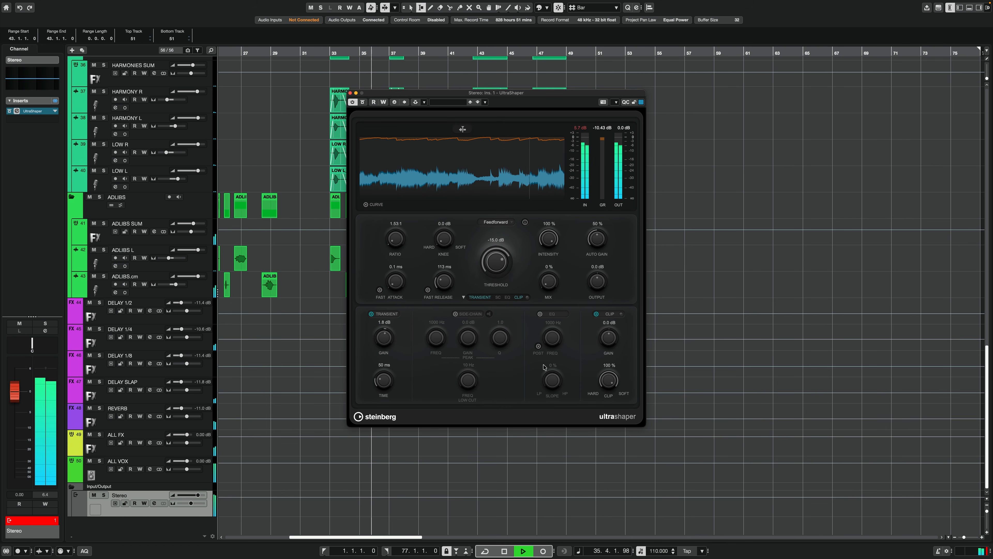
drag(543, 366, 555, 291)
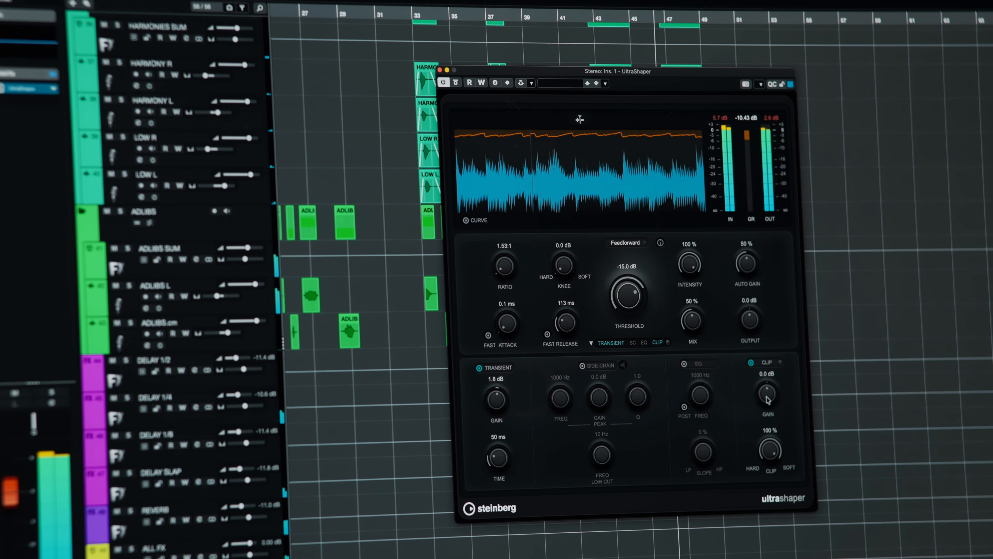
Set the gain of UltraShaper's Clip module to -0.7 dB and stop playback.
drag(767, 395, 766, 399)
scroll(766, 398, up, 3)
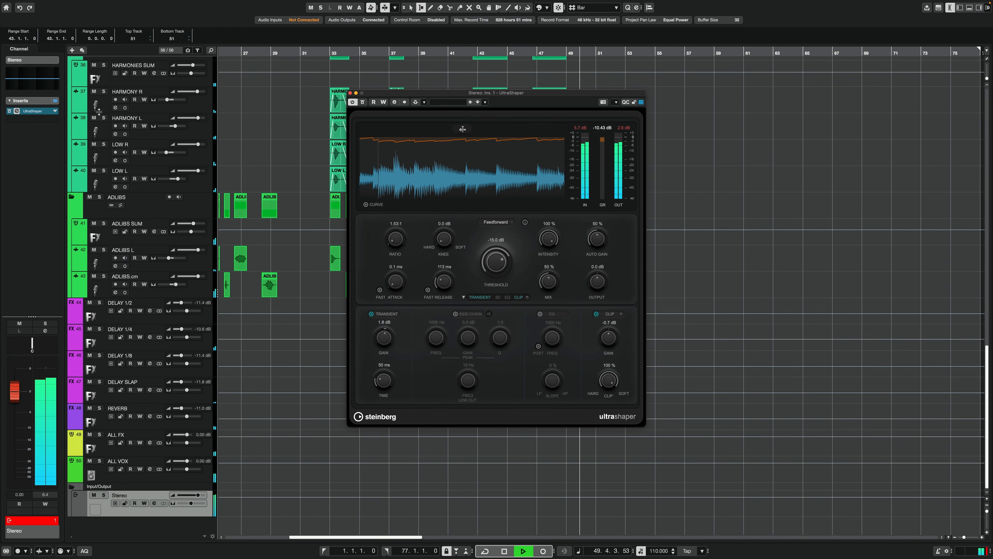
key(space)
Add Steinberg's Limiter to the Stereo output's second insert slot and raise its input to 1.4 dB during playback.
click(39, 123)
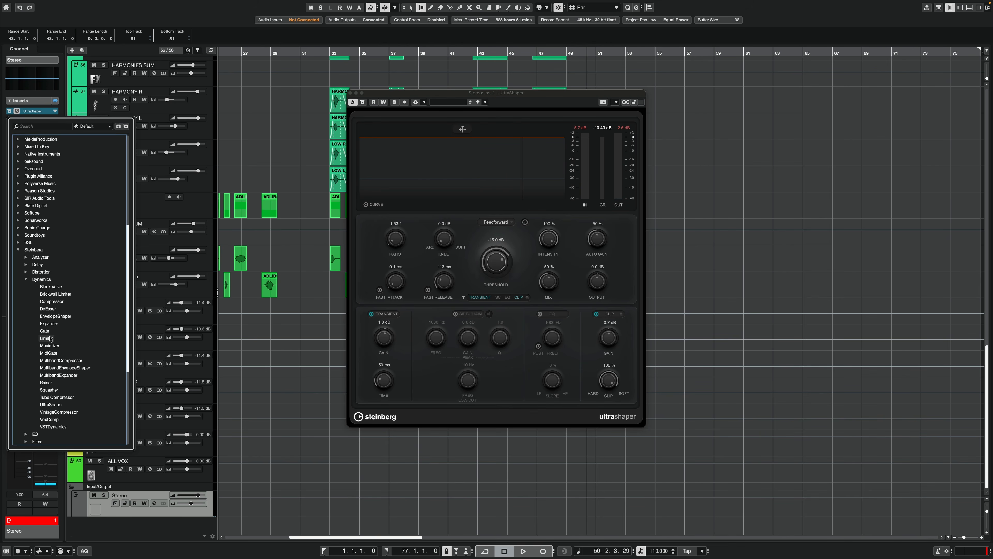
click(46, 338)
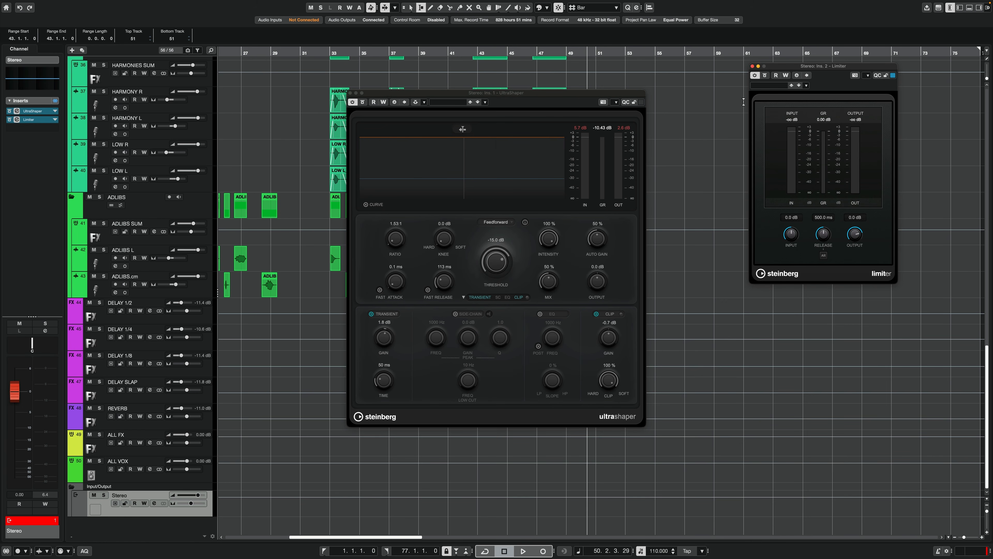
drag(813, 70, 714, 145)
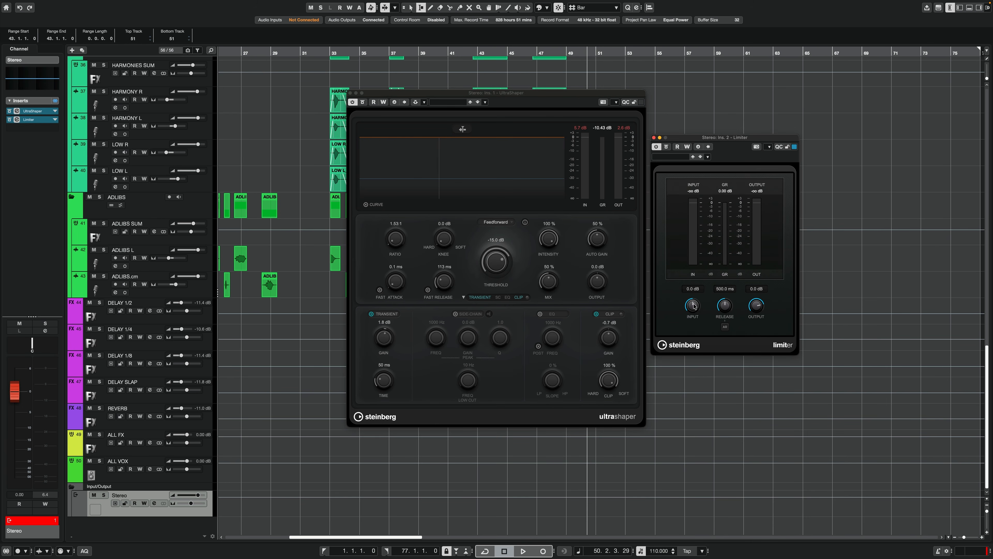
key(space)
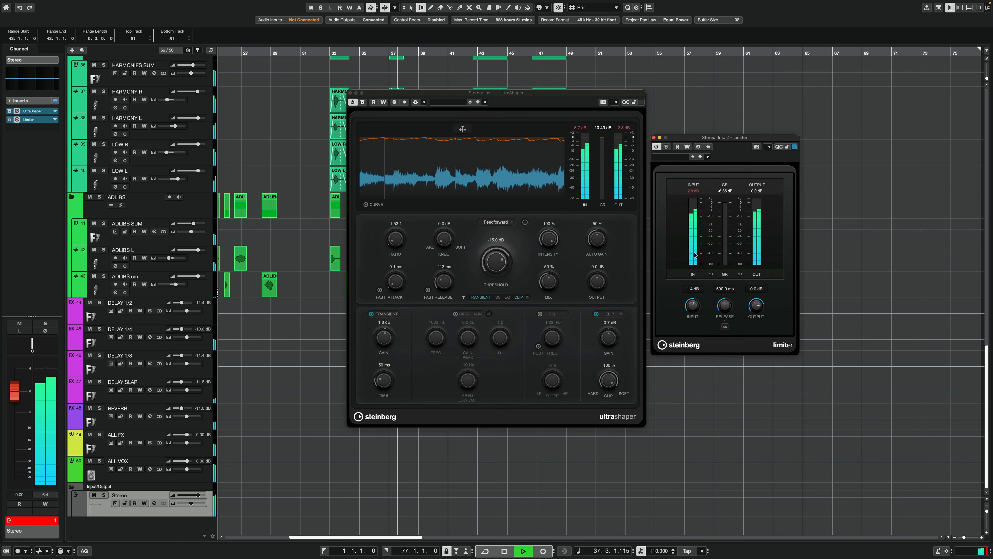
drag(727, 141, 742, 143)
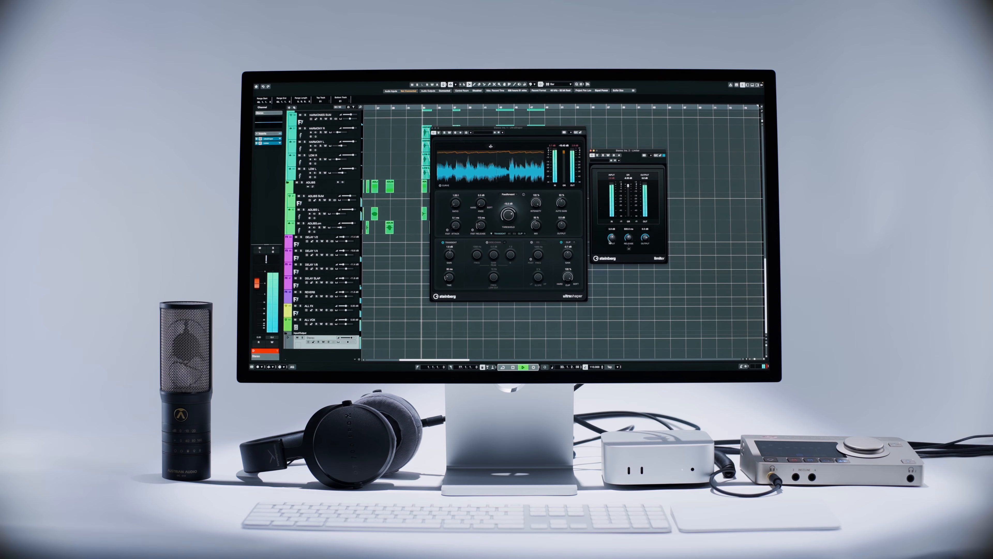
Compare the mix with the Stereo output's inserts bypassed and active, and set UltraShaper's Clip gain to 0.0 dB and Limiter's release to 300 ms.
drag(609, 242, 609, 242)
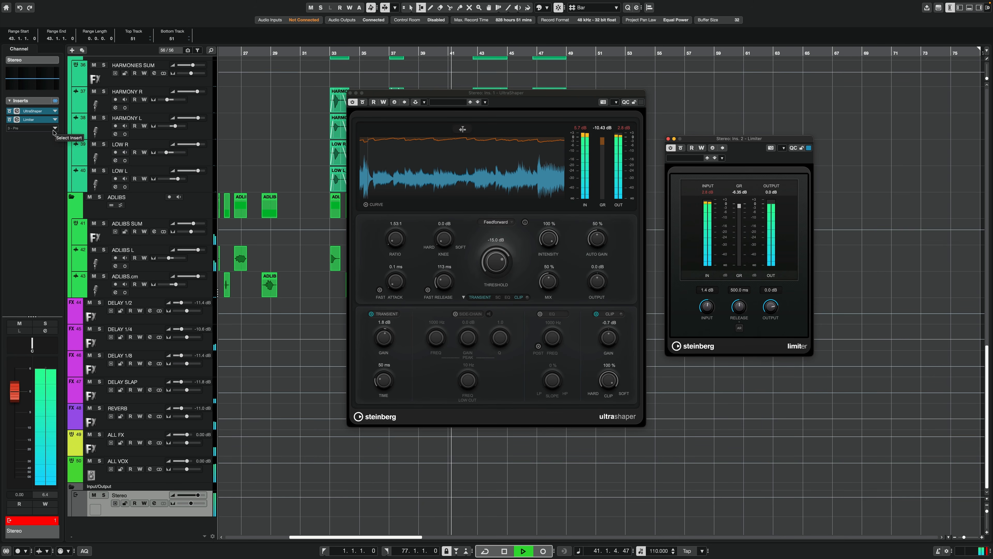
click(54, 101)
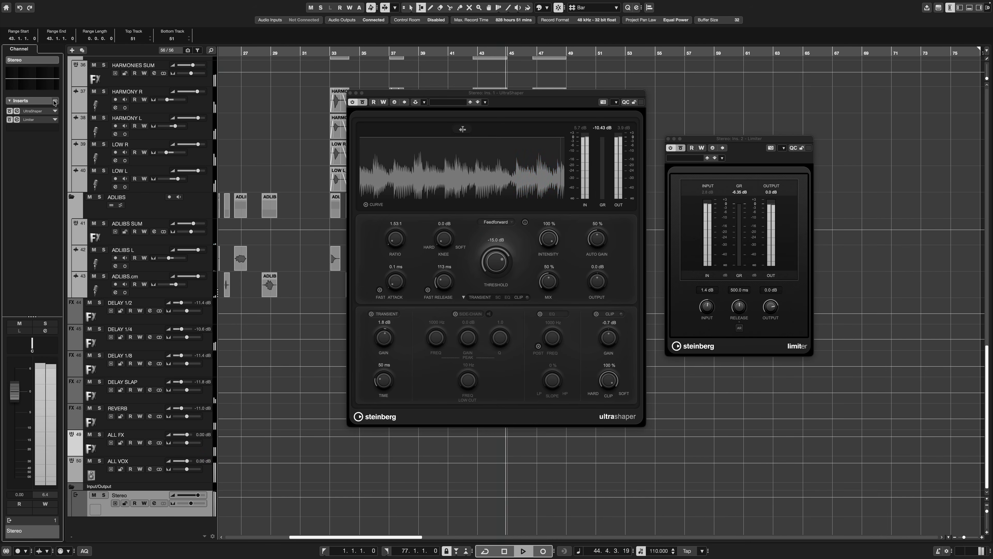
click(55, 100)
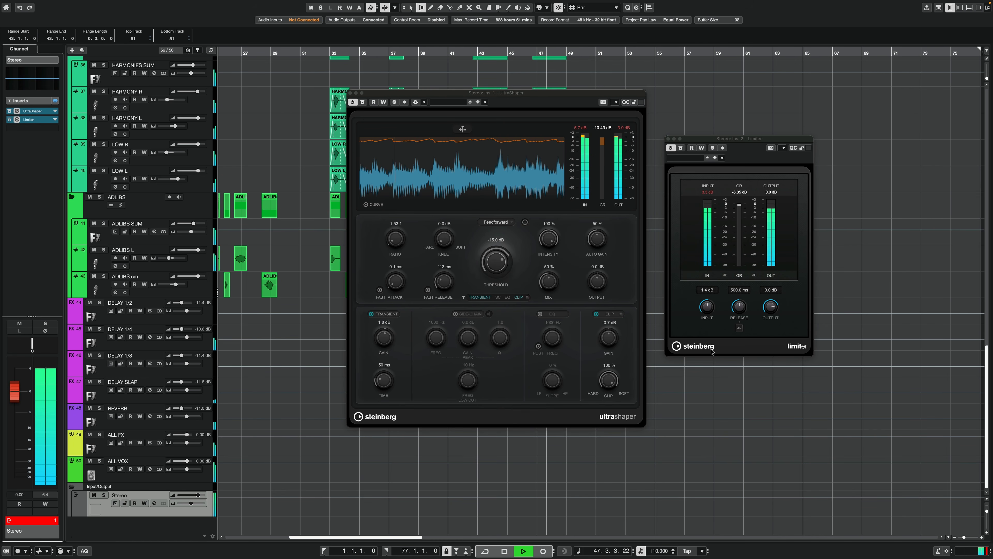
drag(613, 345, 613, 342)
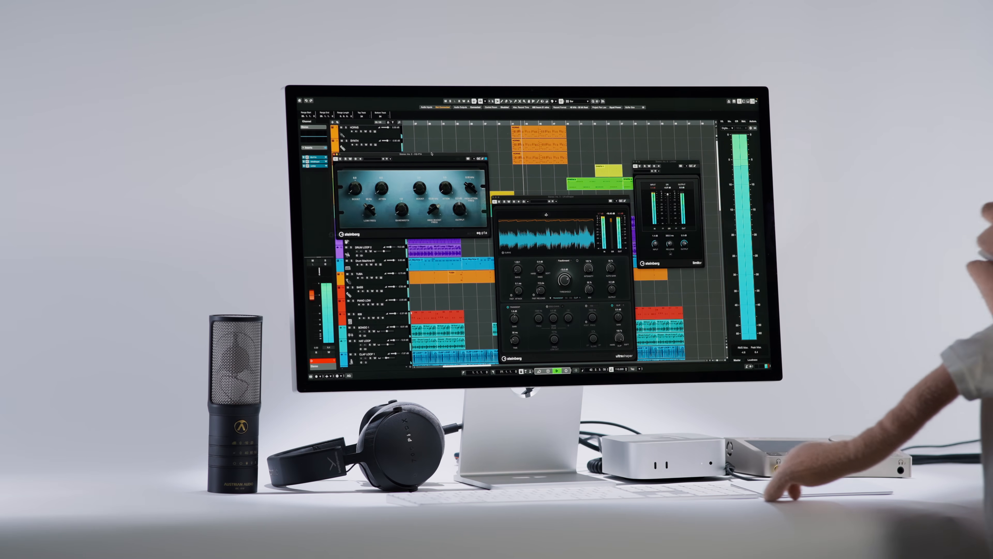
Add Steinberg's EQ-P1A to the Stereo output's inserts and place it ahead of UltraShaper in the chain.
key(alt+F3)
drag(546, 214, 546, 148)
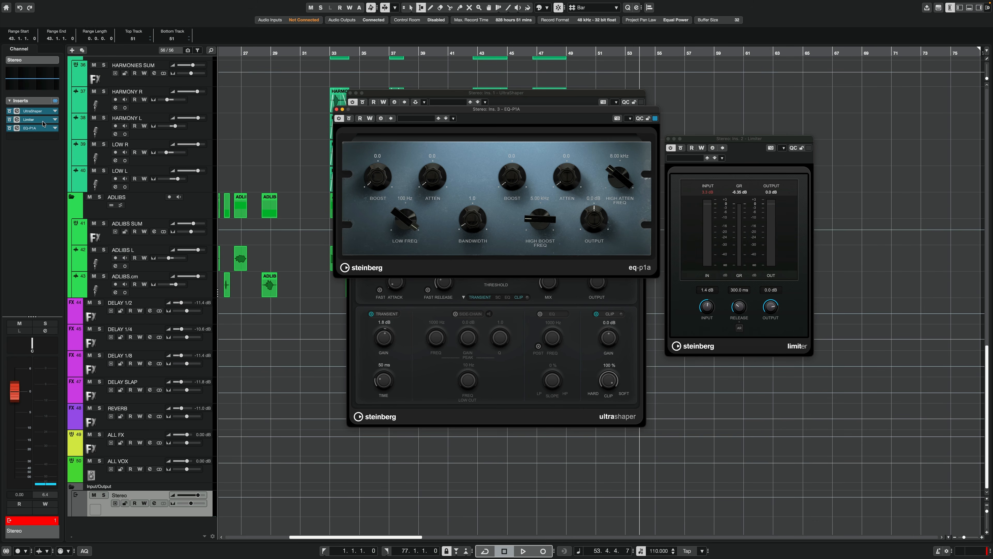
drag(35, 128, 35, 113)
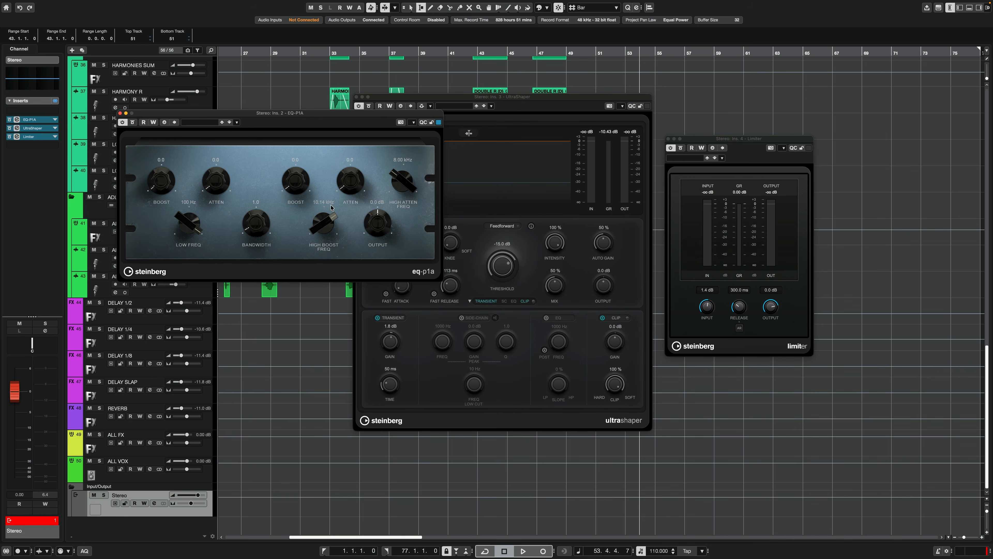
Set EQ-P1A's low frequency to 50 Hz, high boost frequency to about 10 kHz and low boost to 0.9, and raise its high boost slightly.
key(space)
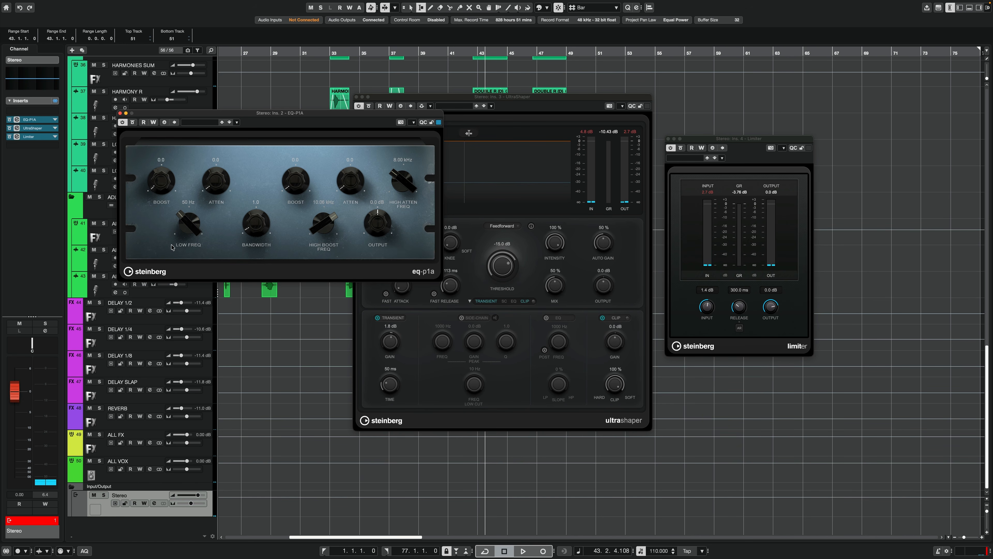
key(space)
drag(168, 182, 167, 178)
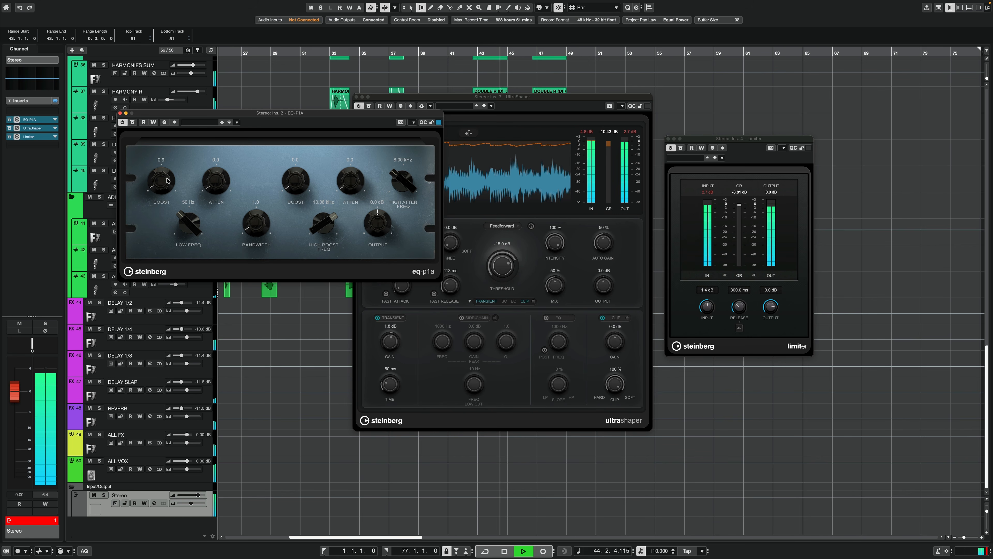
mouse_move(302, 181)
mouse_down()
mouse_move(303, 156)
mouse_move(302, 164)
mouse_up()
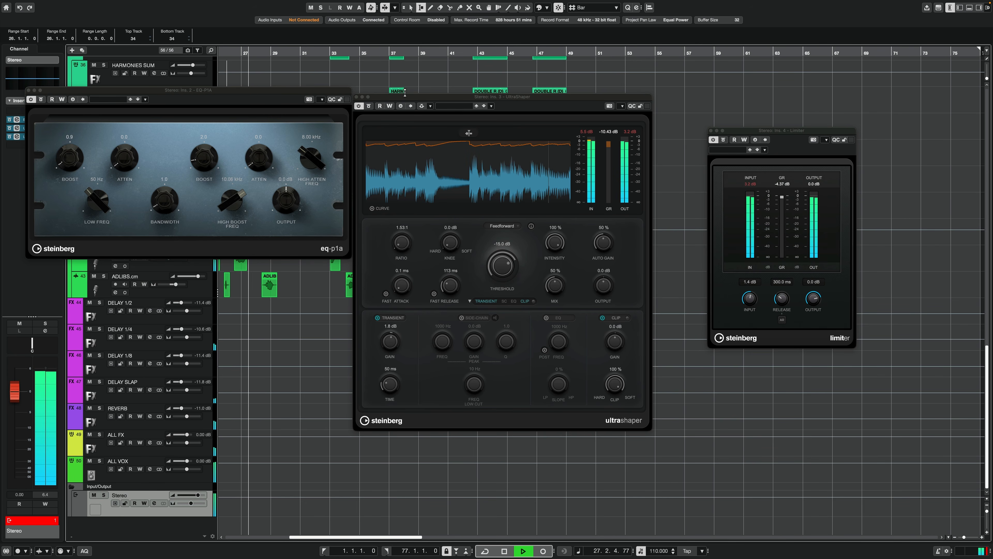
Rearrange the EQ-P1A and UltraShaper windows over the project and show the master level meter during playback.
drag(404, 93, 428, 91)
drag(287, 90, 309, 114)
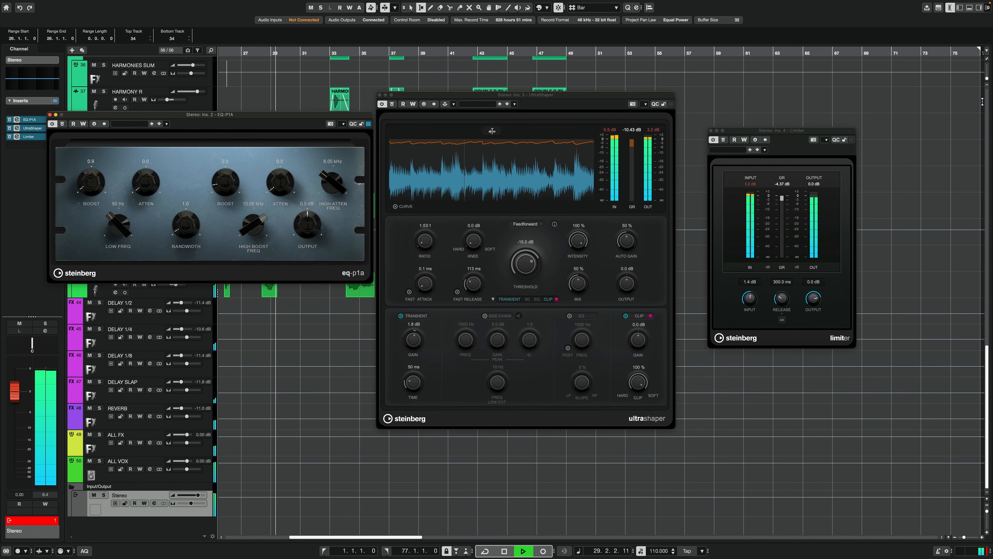
click(980, 8)
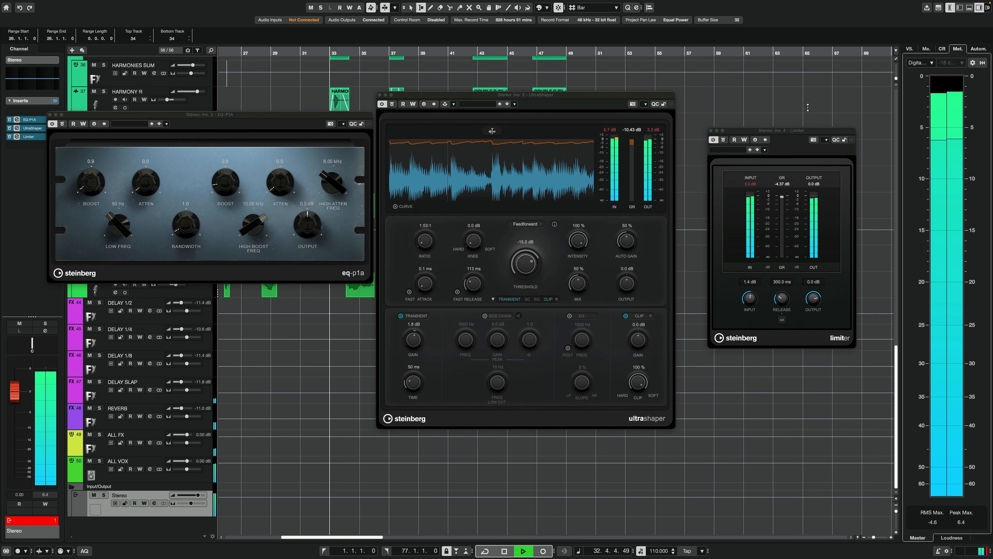
drag(607, 100, 630, 206)
scroll(608, 118, up, 5)
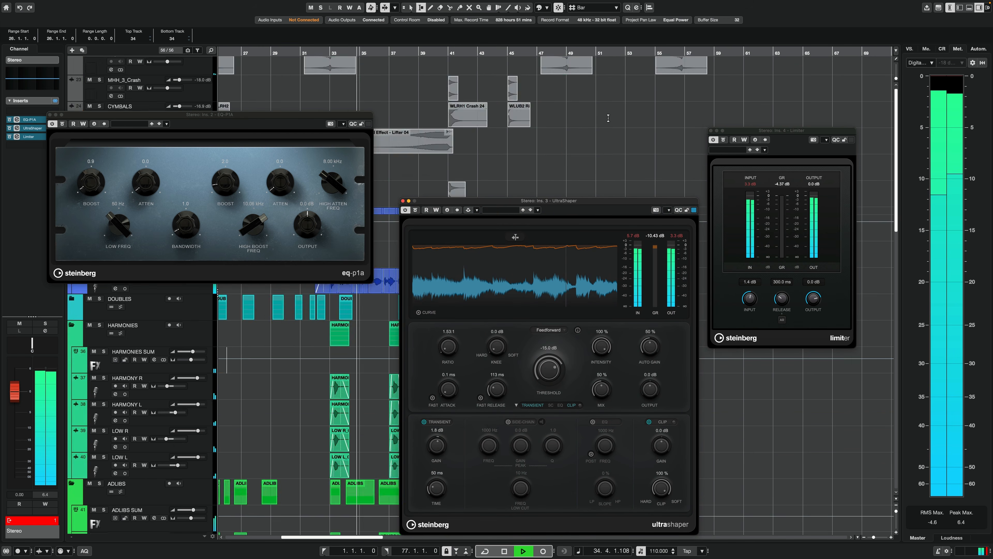
scroll(610, 118, up, 10)
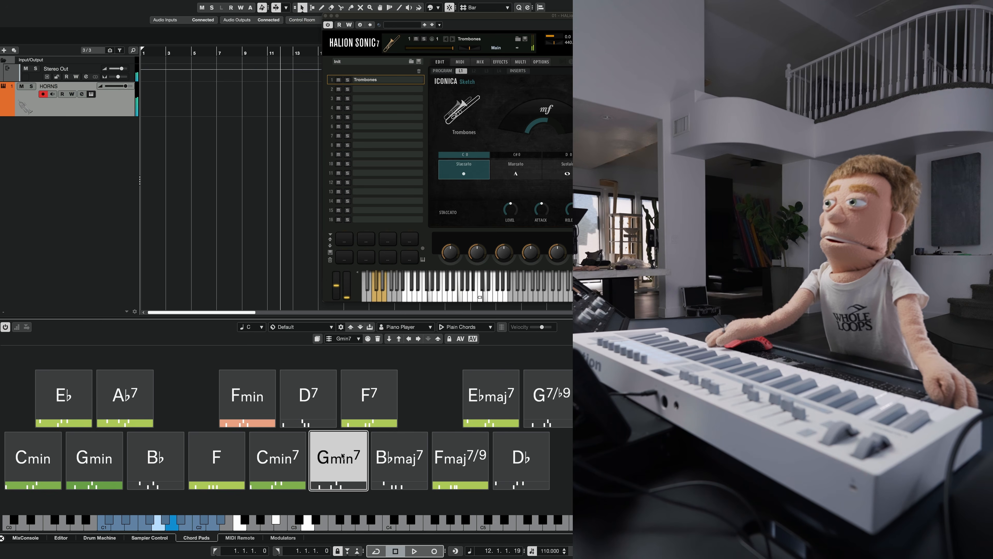
click(369, 410)
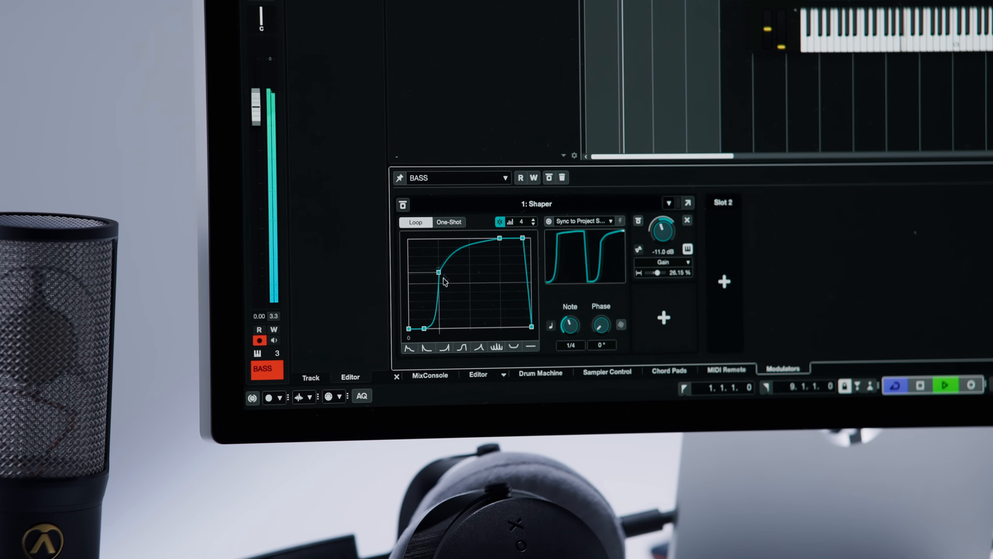
drag(439, 272, 438, 301)
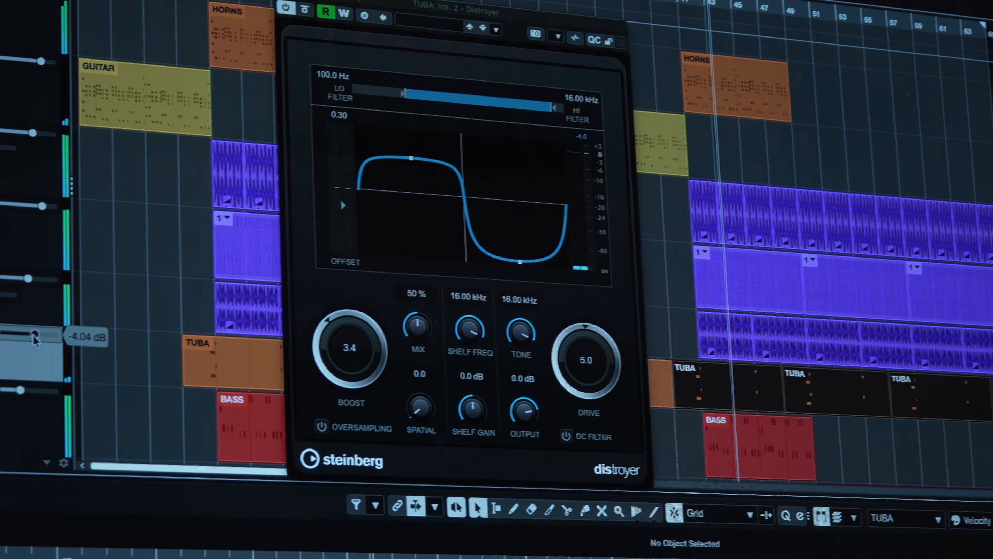